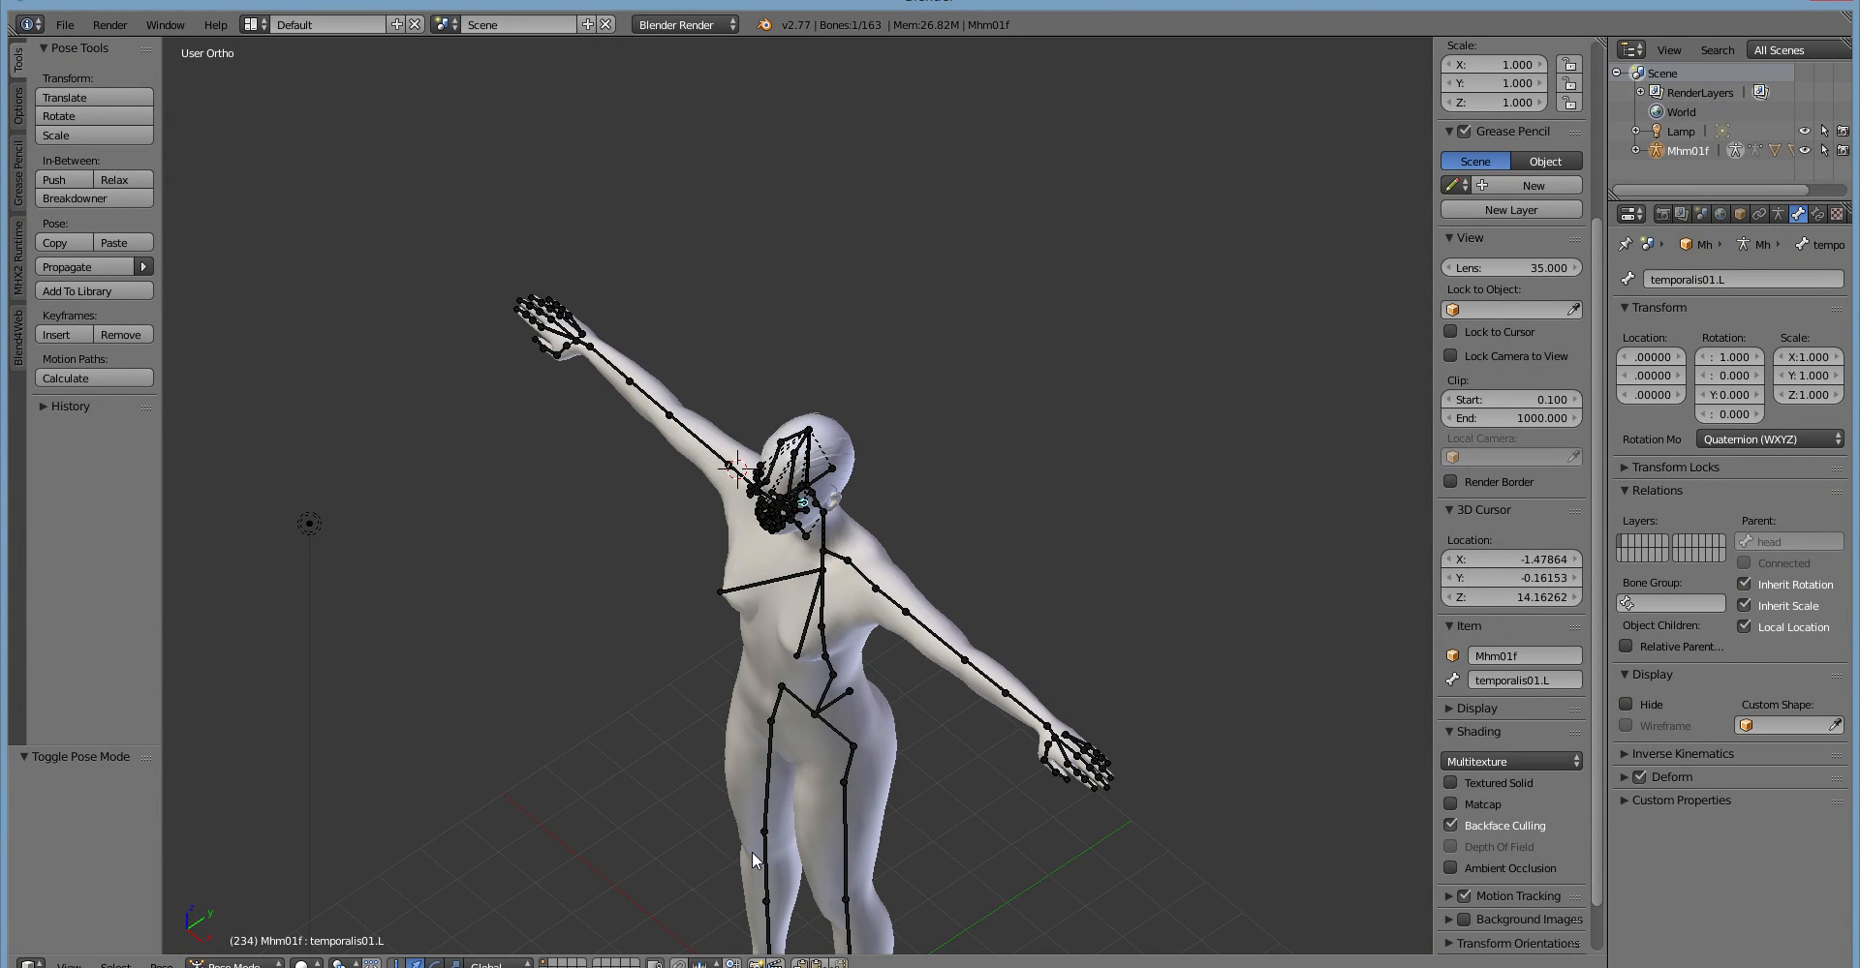
Examine the rigged character from the full body up to the facial bones, viewing the head from several angles.
scroll(765, 865, down, 2)
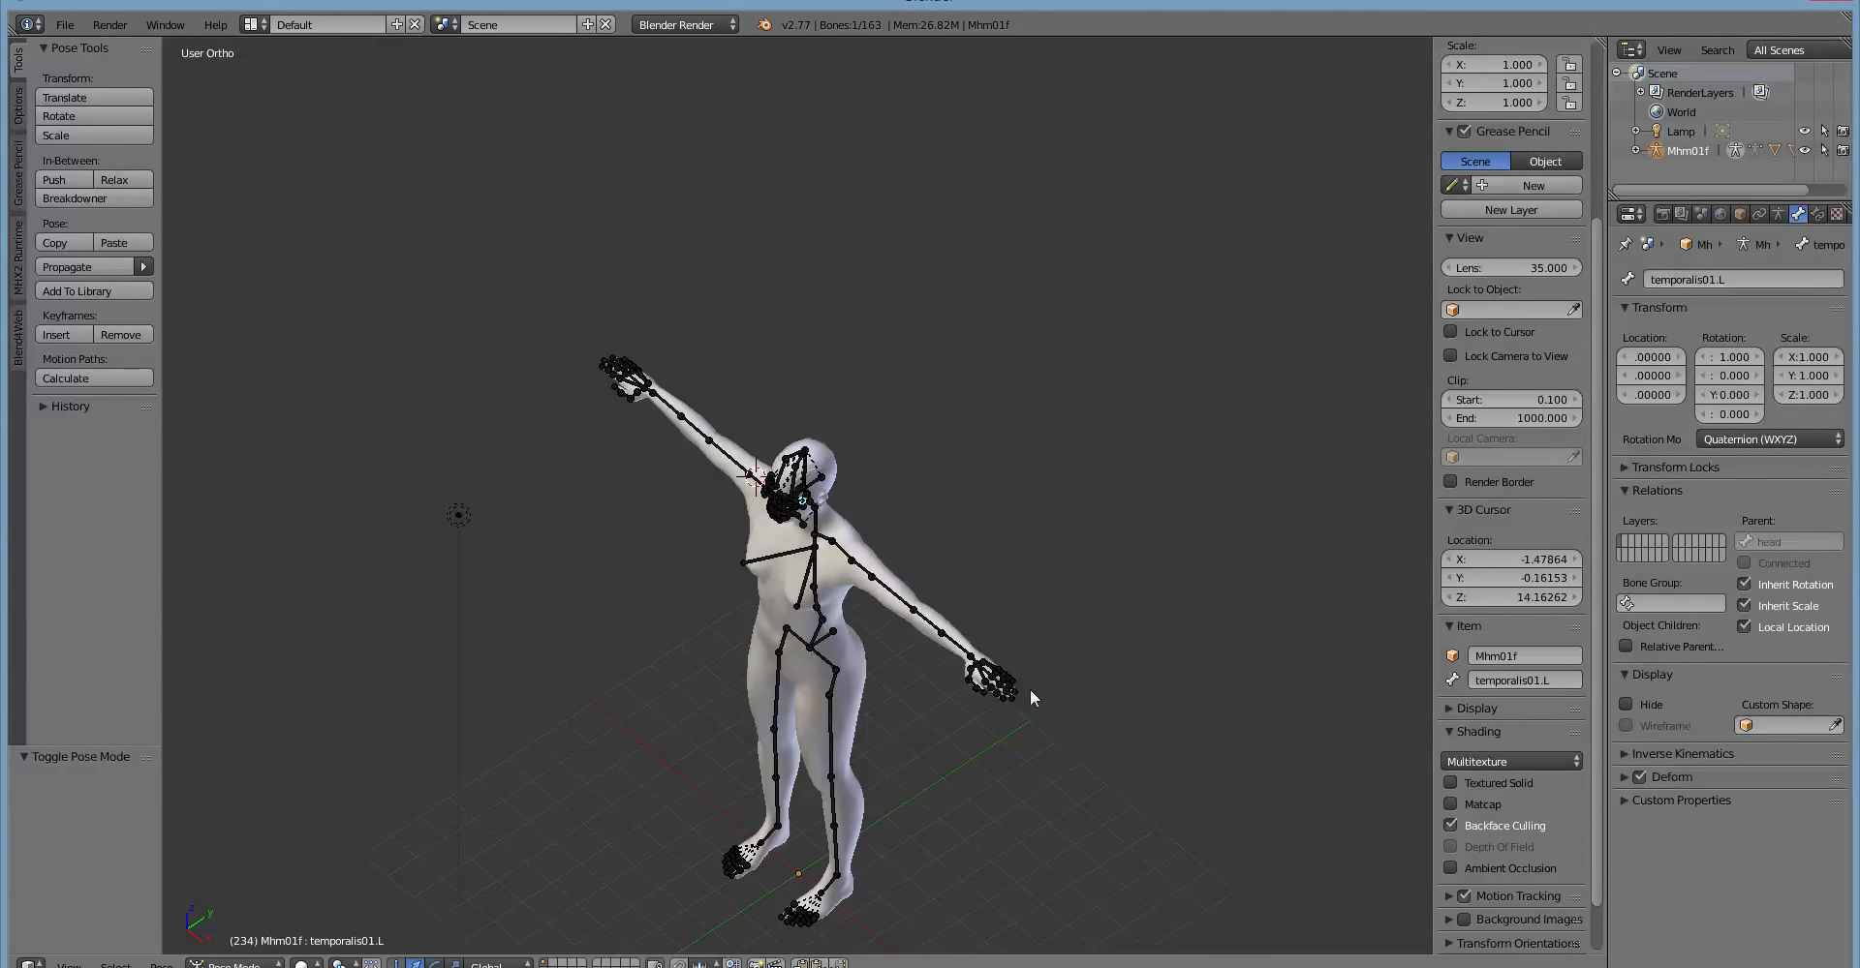
scroll(787, 865, up, 1)
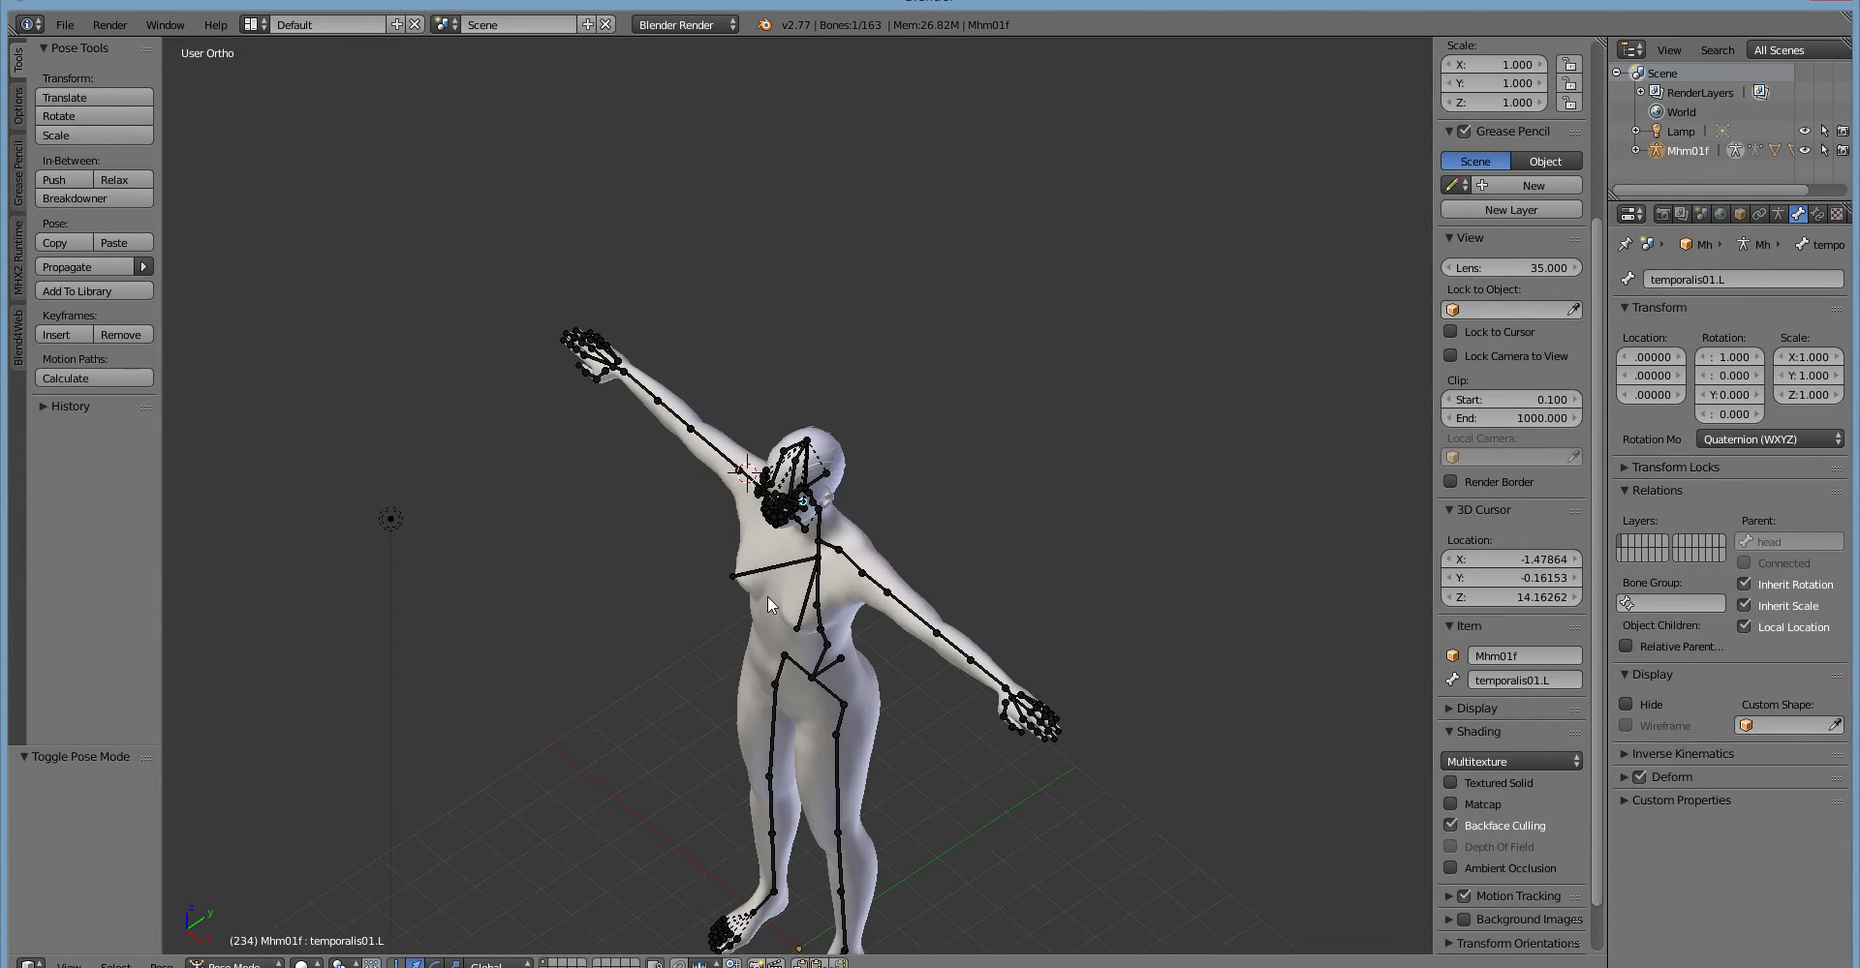
scroll(767, 596, up, 6)
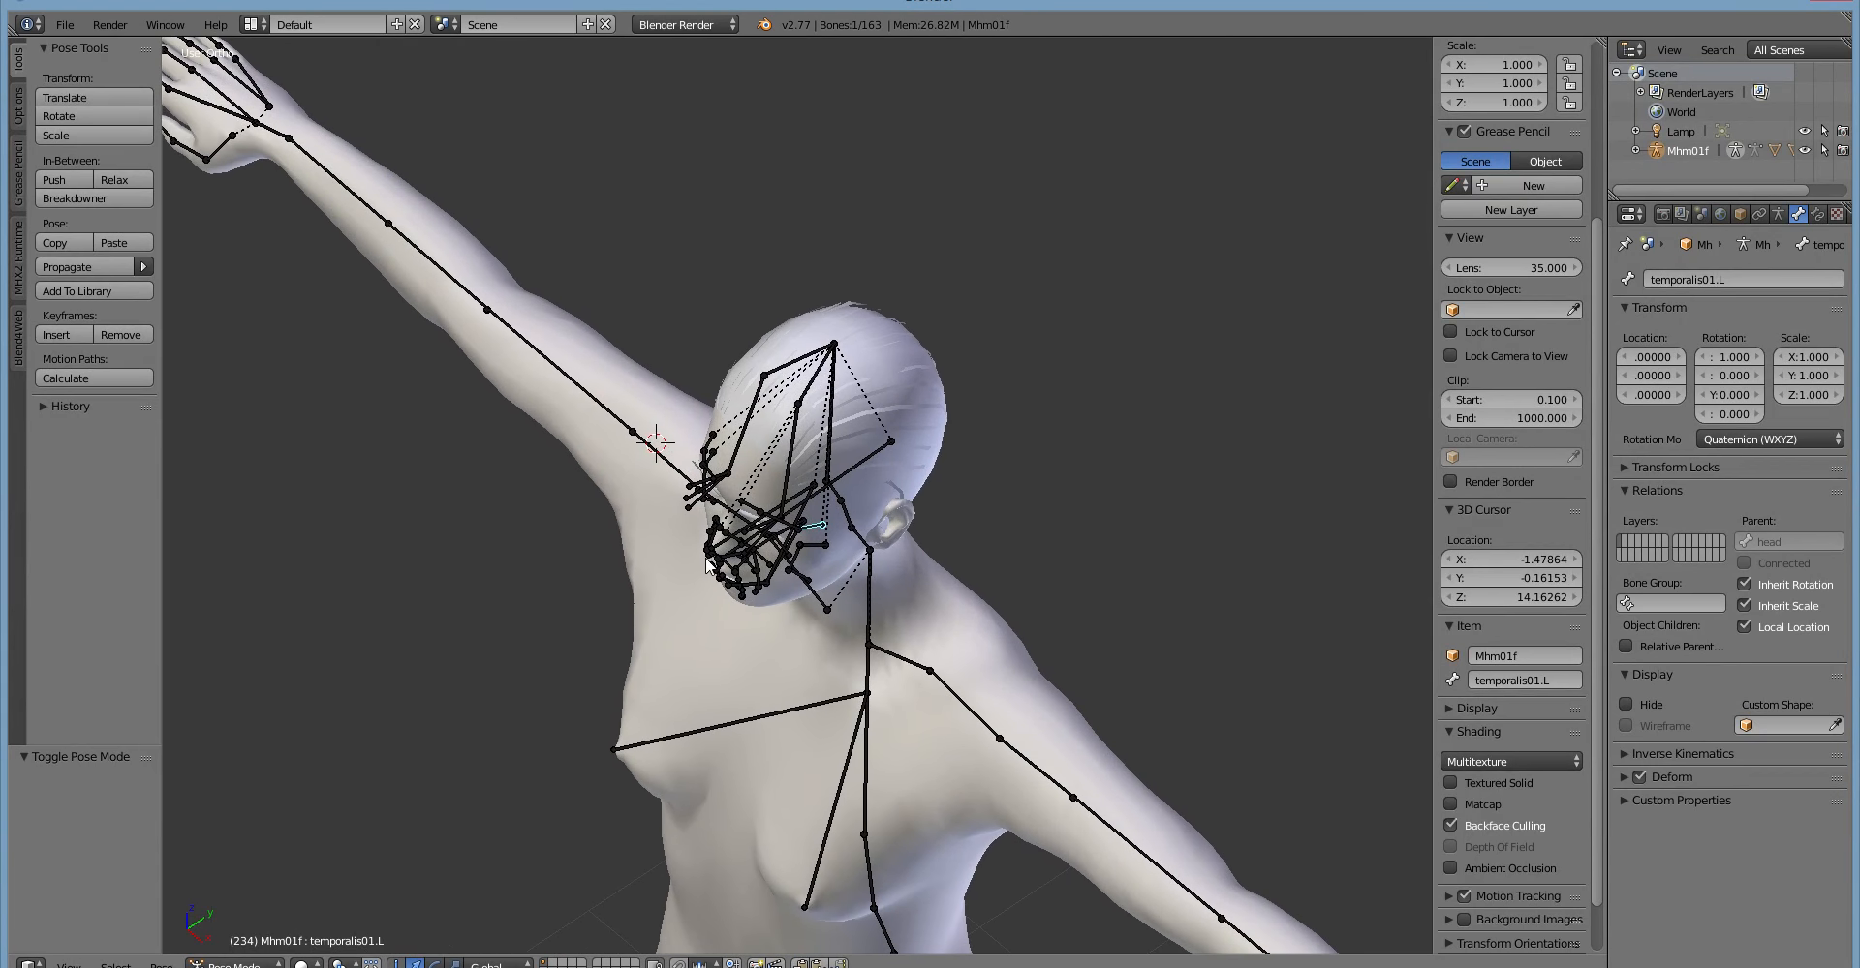
middle_drag(706, 560, 668, 457)
scroll(653, 468, up, 1)
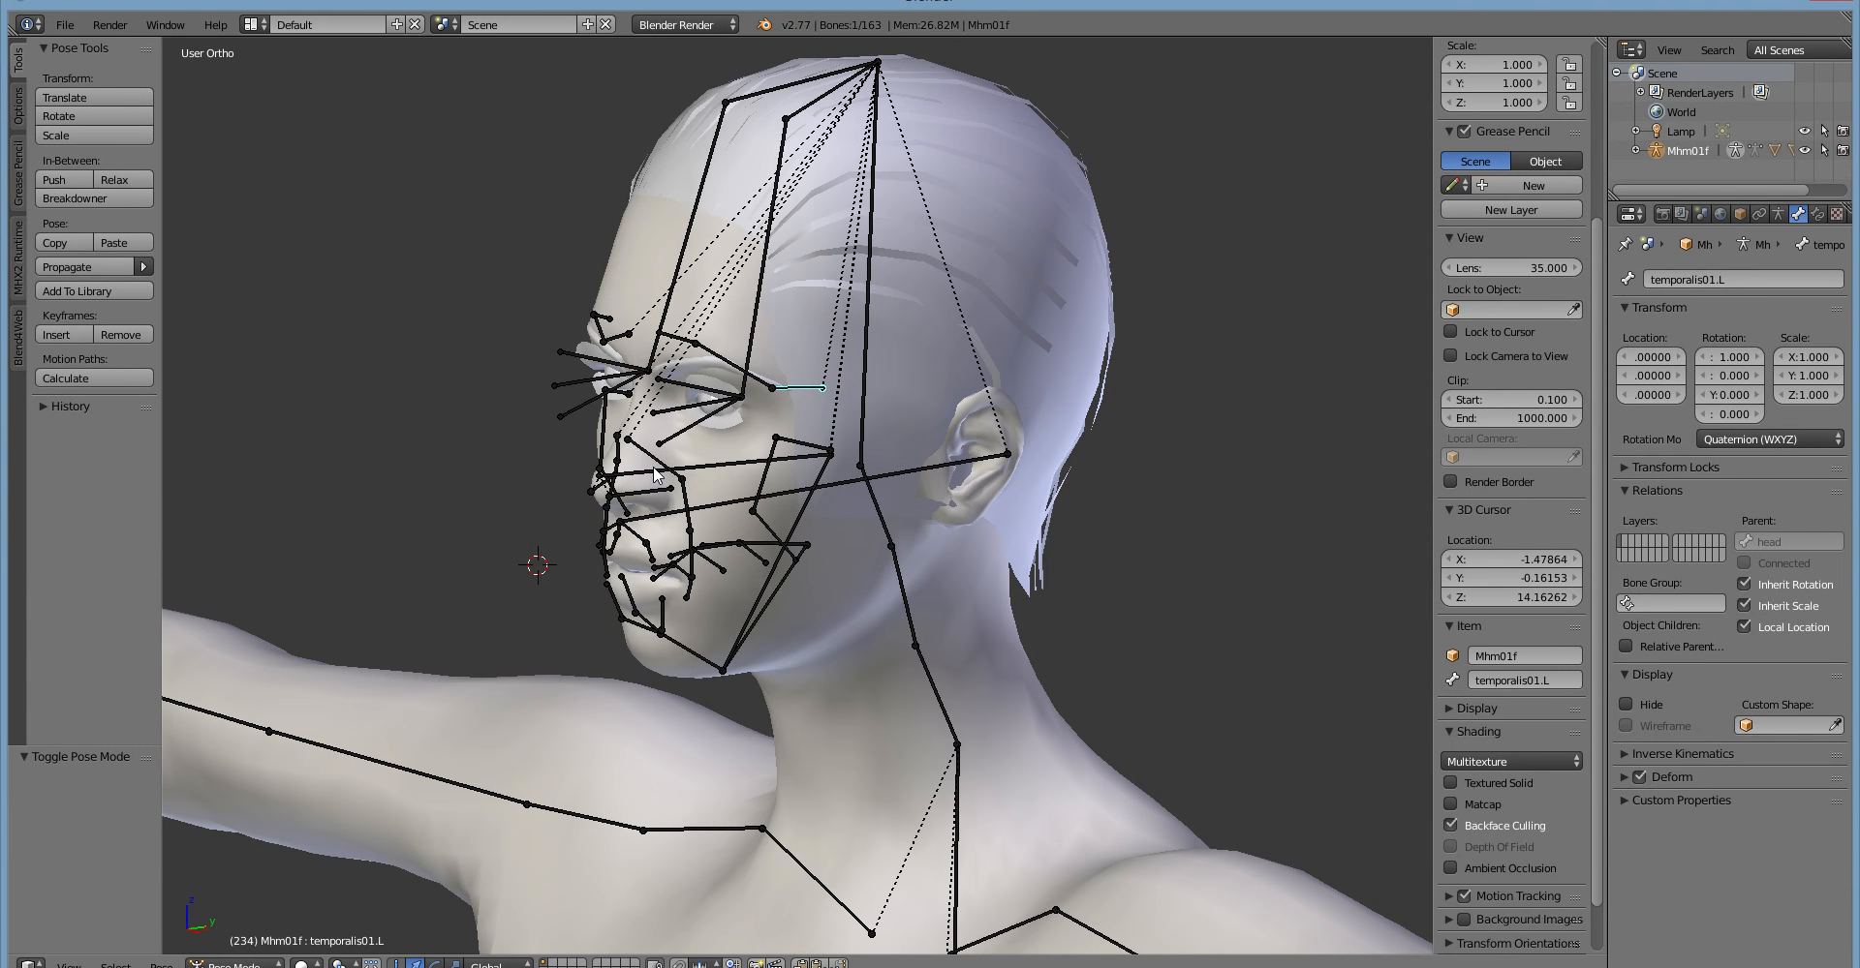
mouse_move(654, 474)
middle_down()
mouse_move(610, 484)
mouse_move(691, 476)
mouse_move(644, 484)
mouse_move(678, 491)
mouse_move(661, 497)
middle_up()
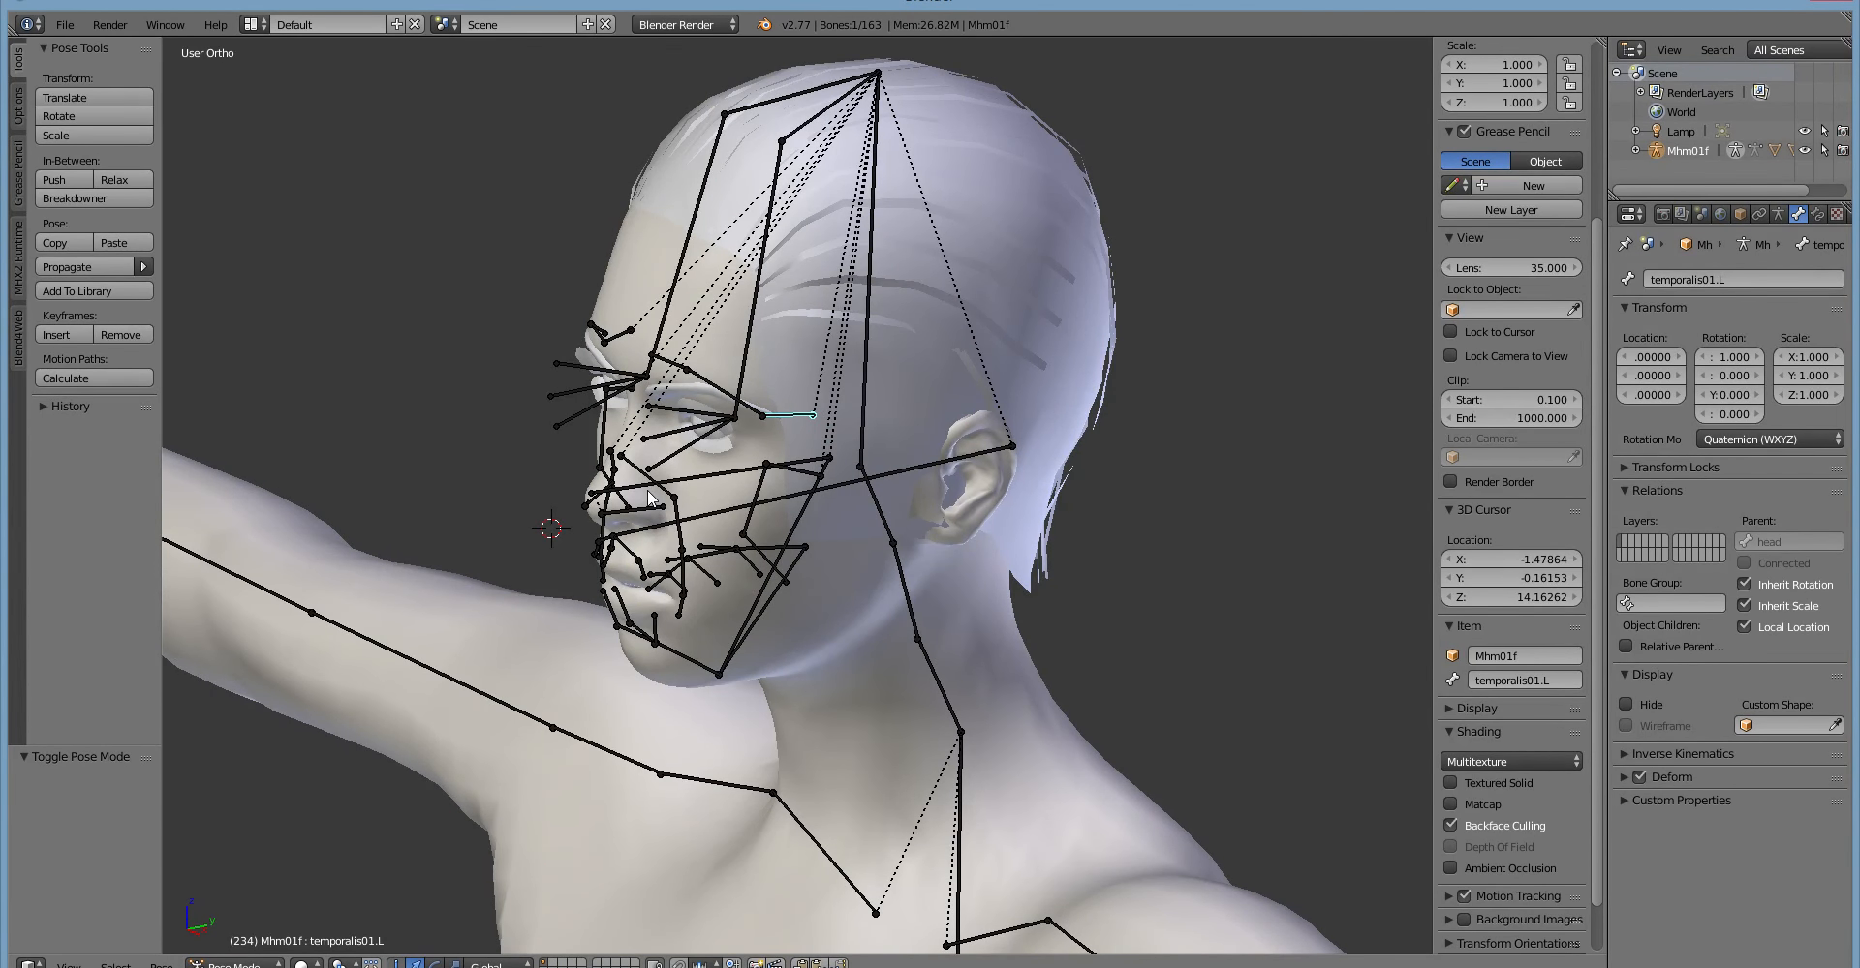
middle_drag(648, 497, 627, 438)
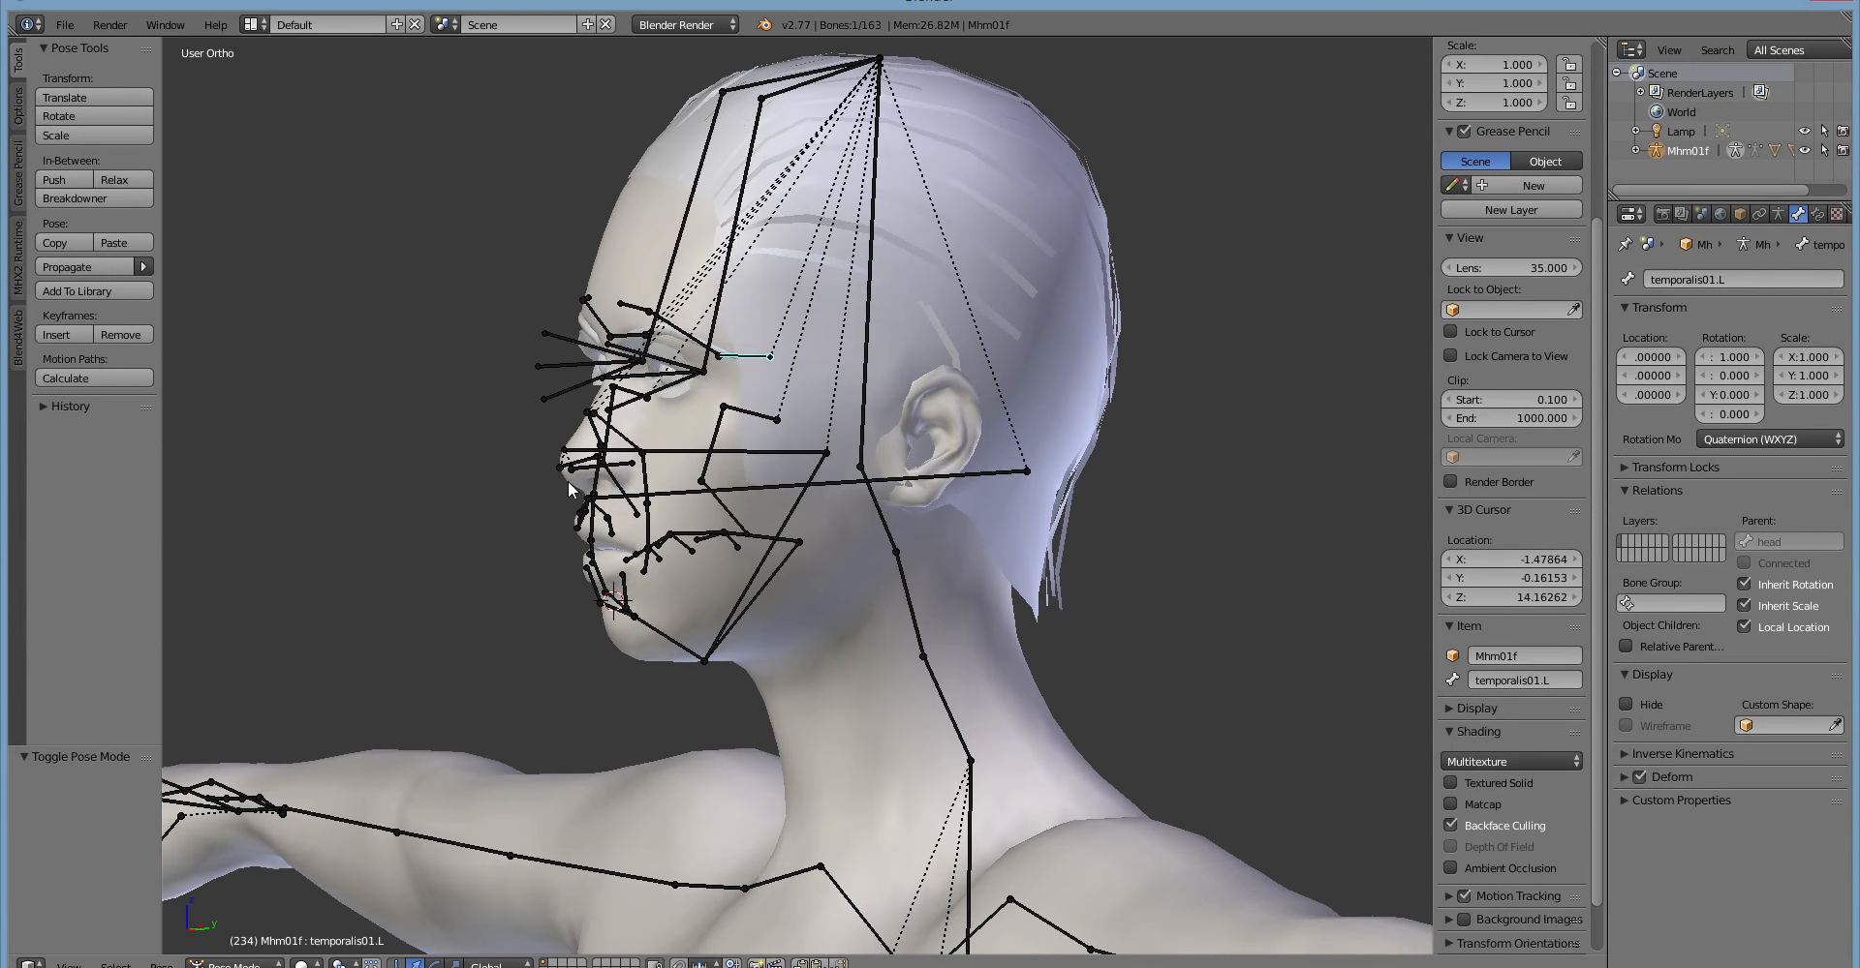
middle_drag(447, 485, 466, 513)
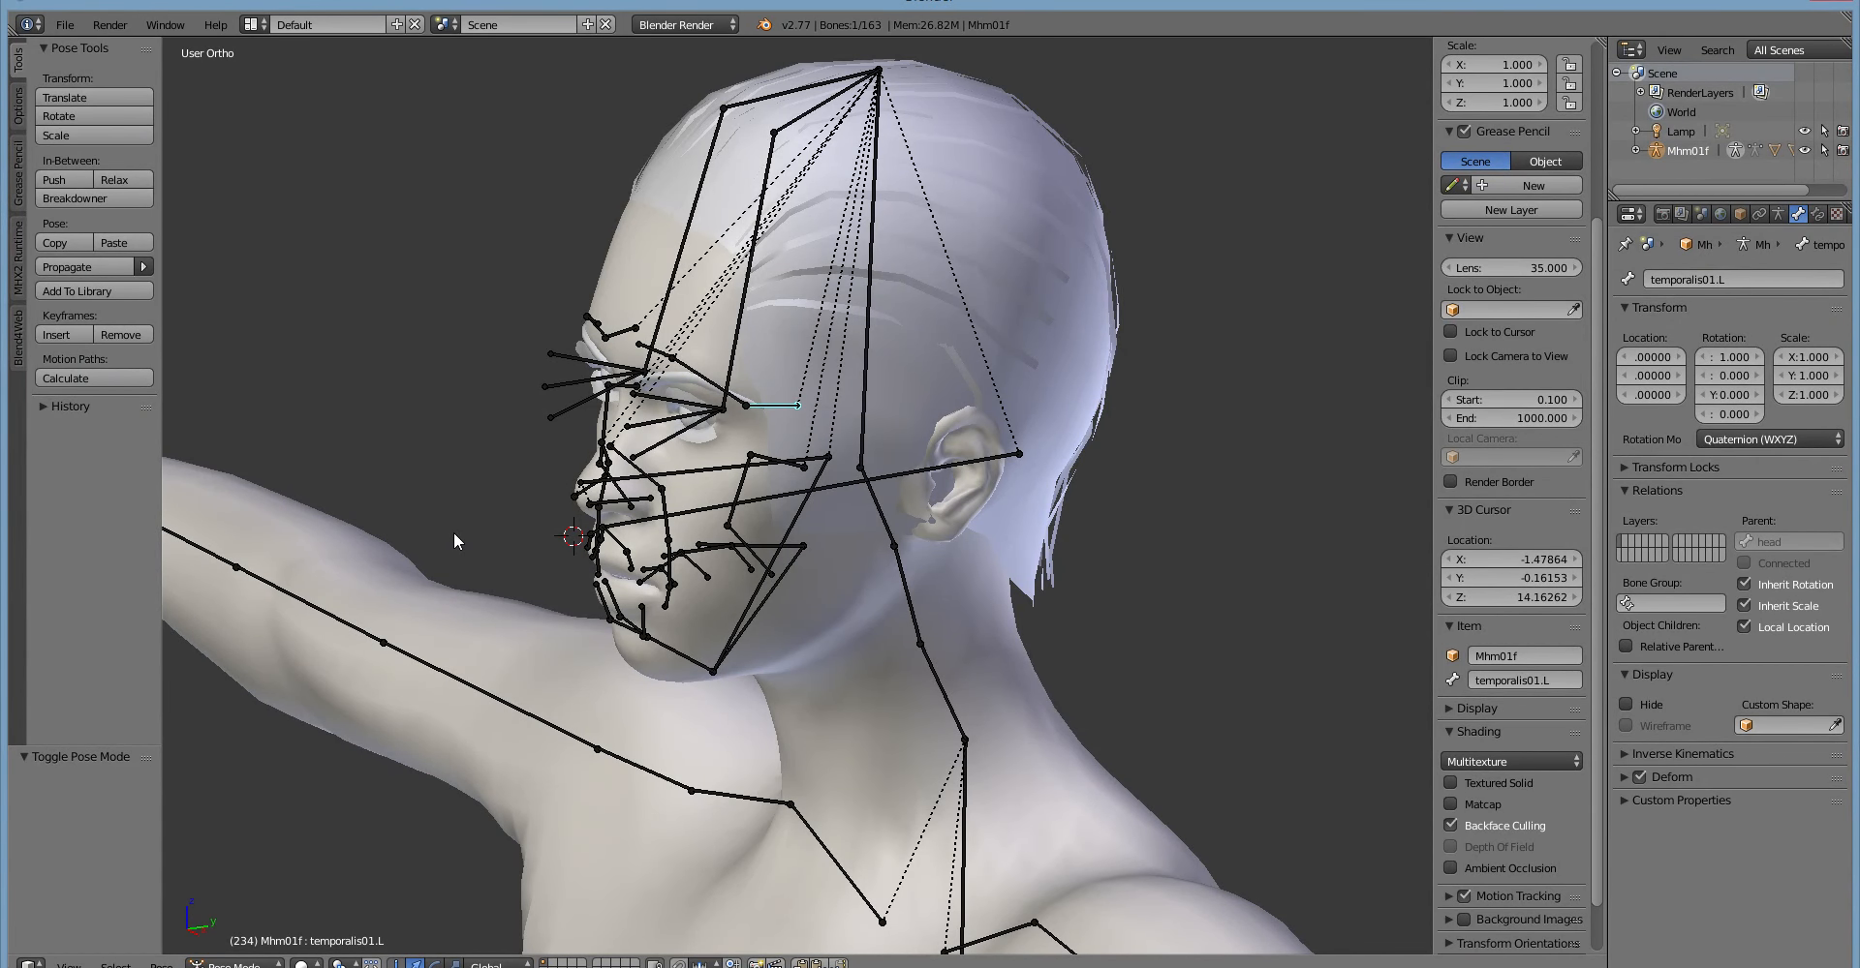
middle_drag(526, 428, 626, 443)
Examine the bones around the mouth, nose, eyes and jaw close up, from three-quarter and side views.
scroll(599, 441, up, 3)
scroll(626, 448, up, 1)
scroll(593, 678, up, 4)
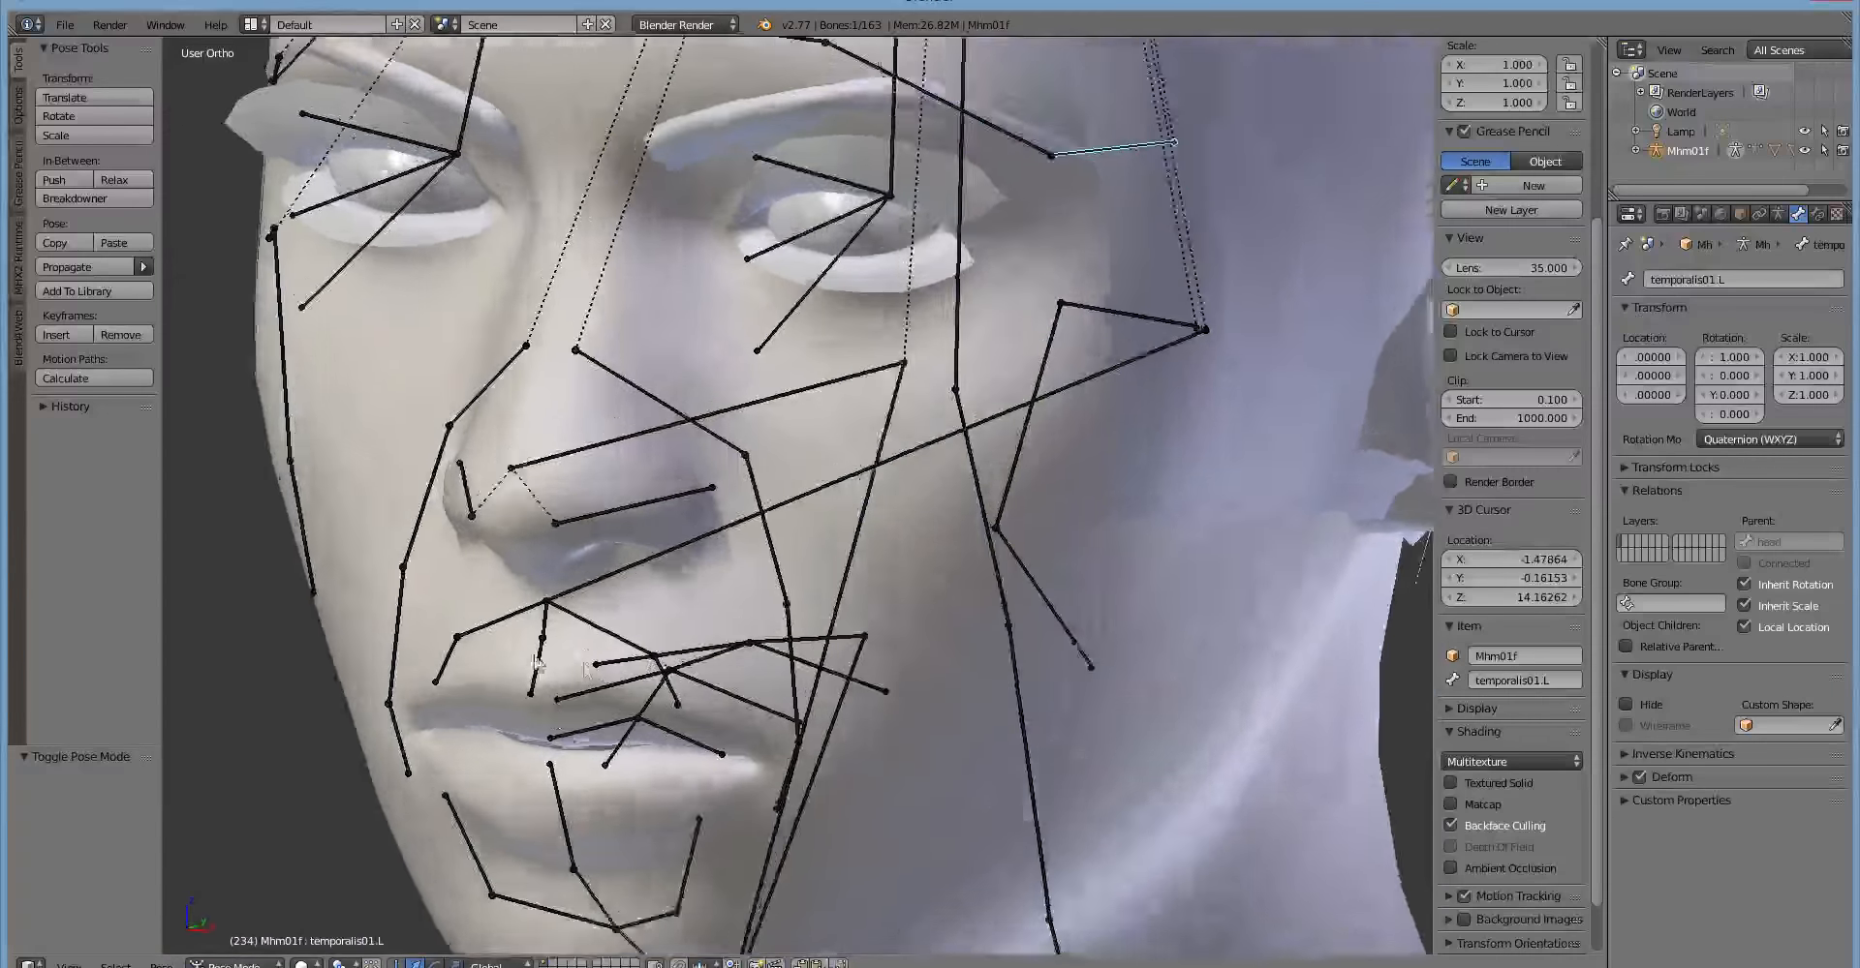
scroll(424, 686, down, 4)
middle_drag(434, 670, 467, 643)
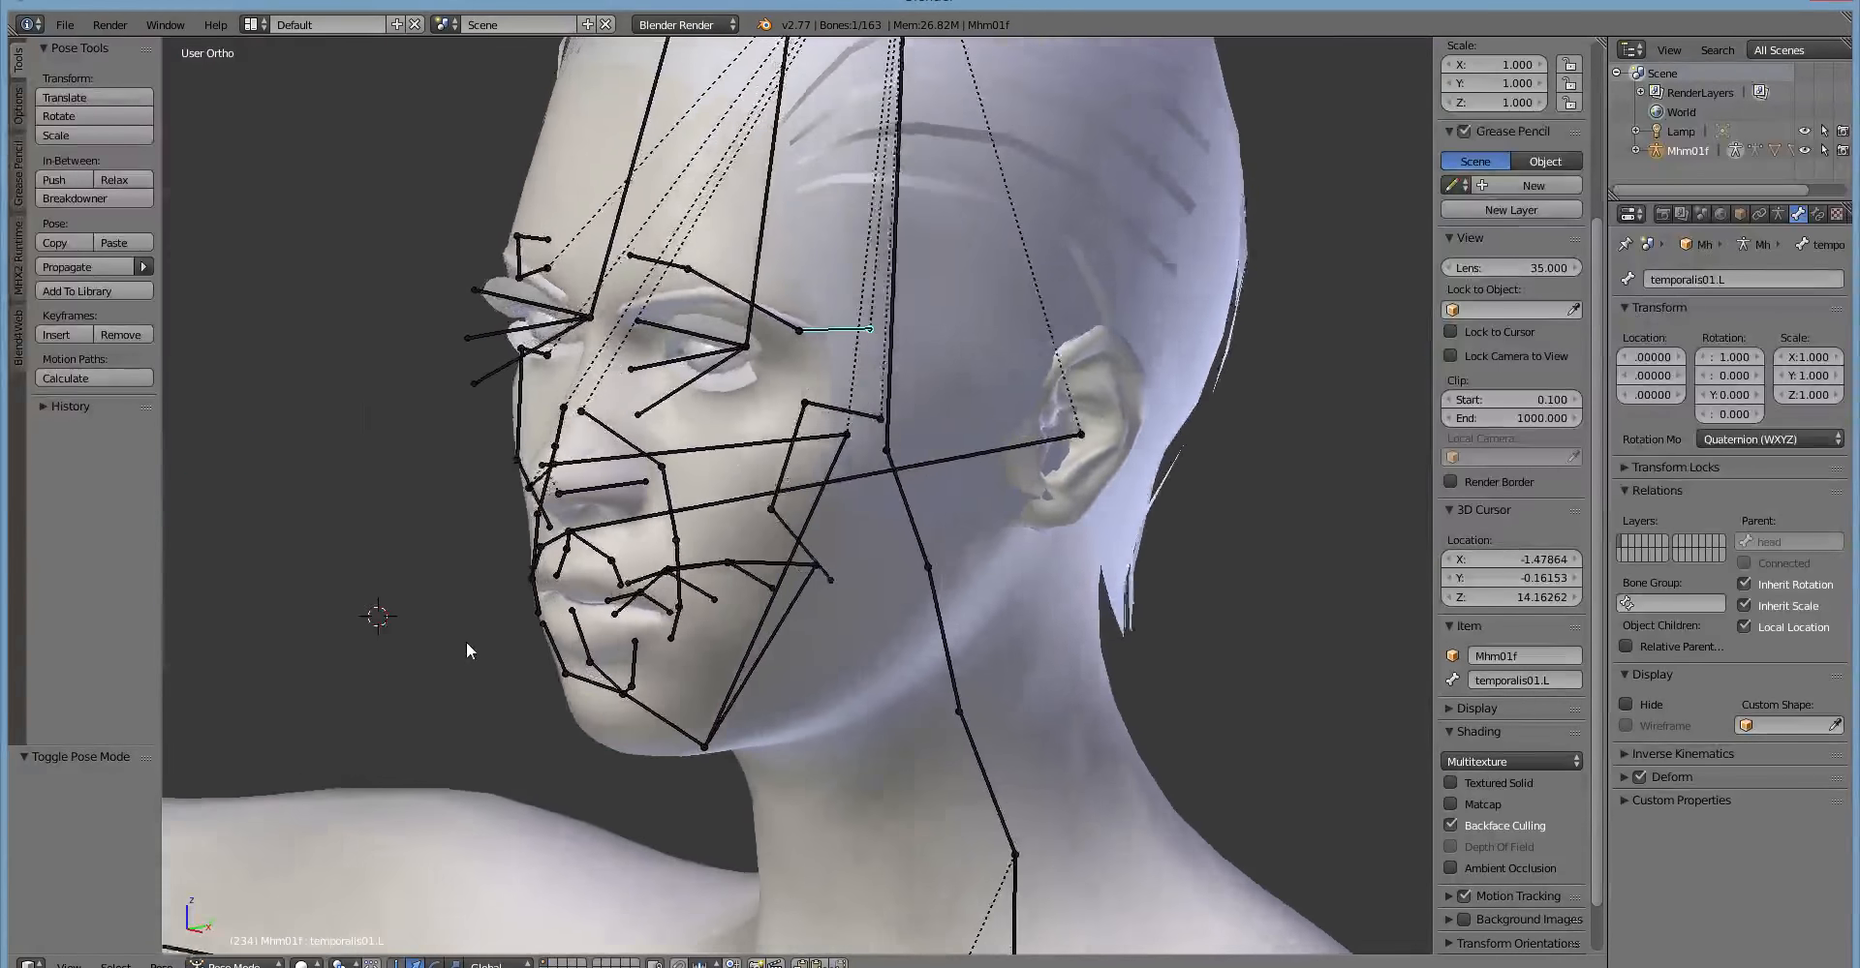
scroll(468, 642, up, 1)
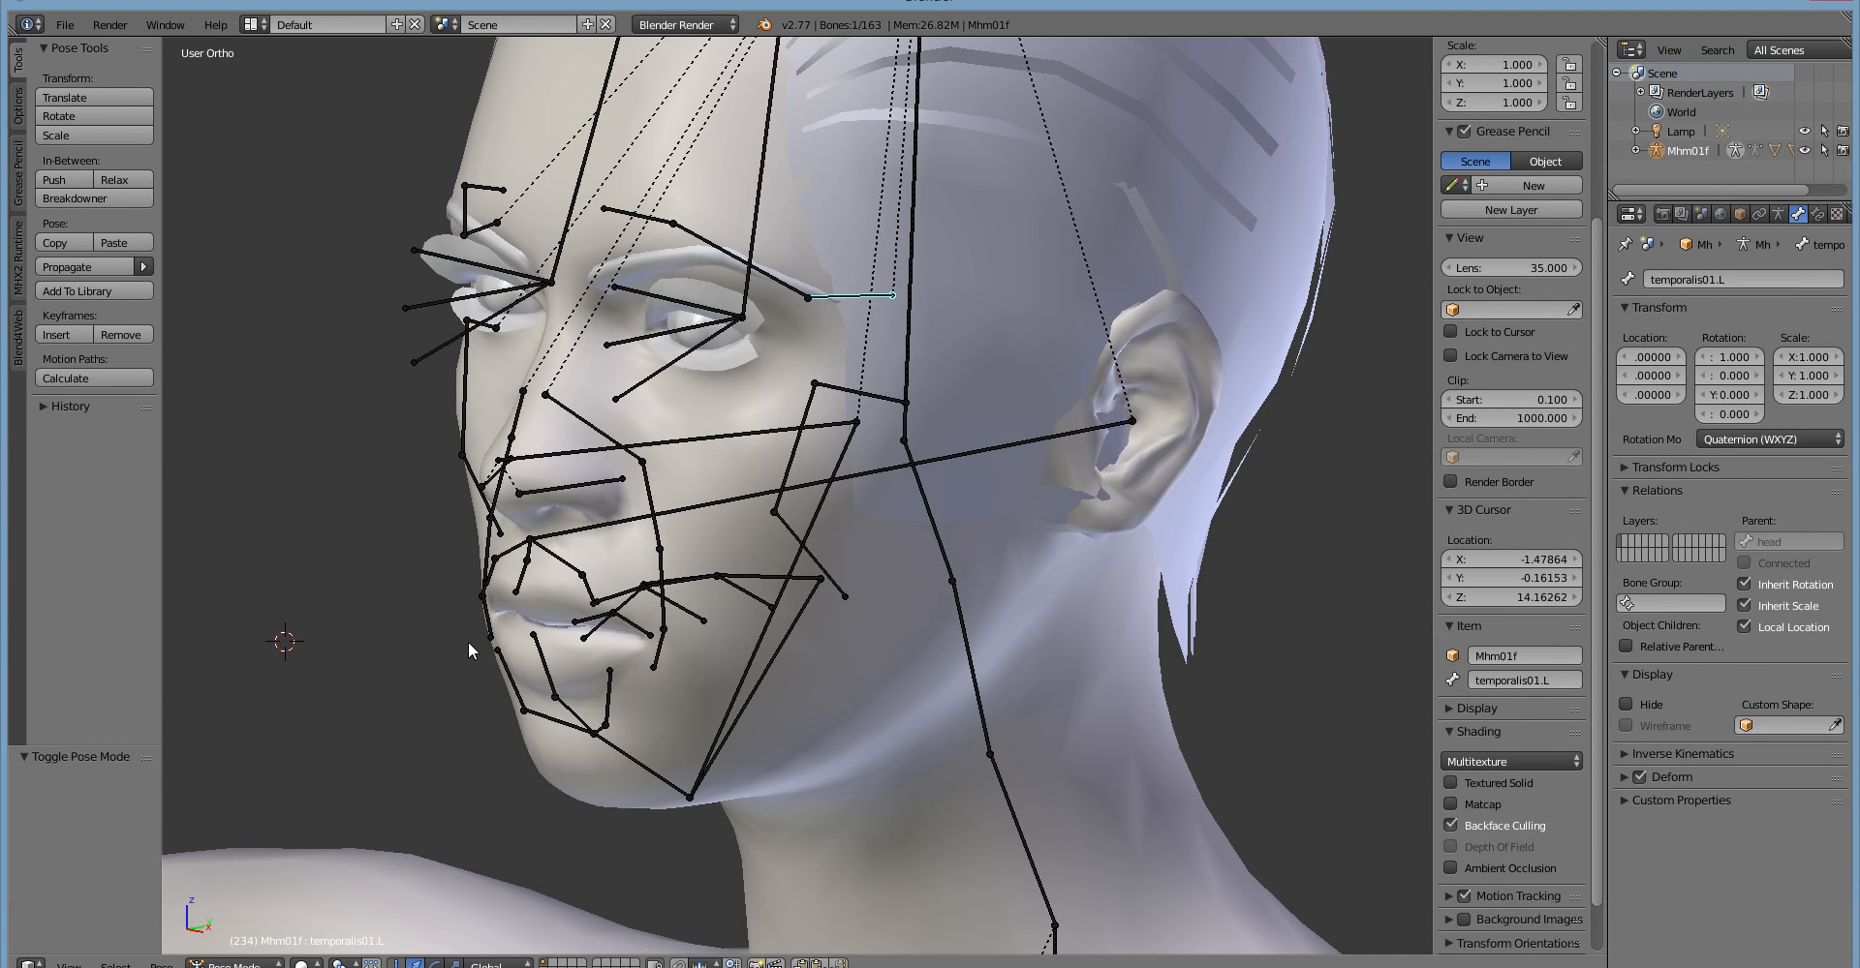
mouse_move(468, 641)
middle_down()
mouse_move(405, 619)
mouse_move(473, 654)
middle_up()
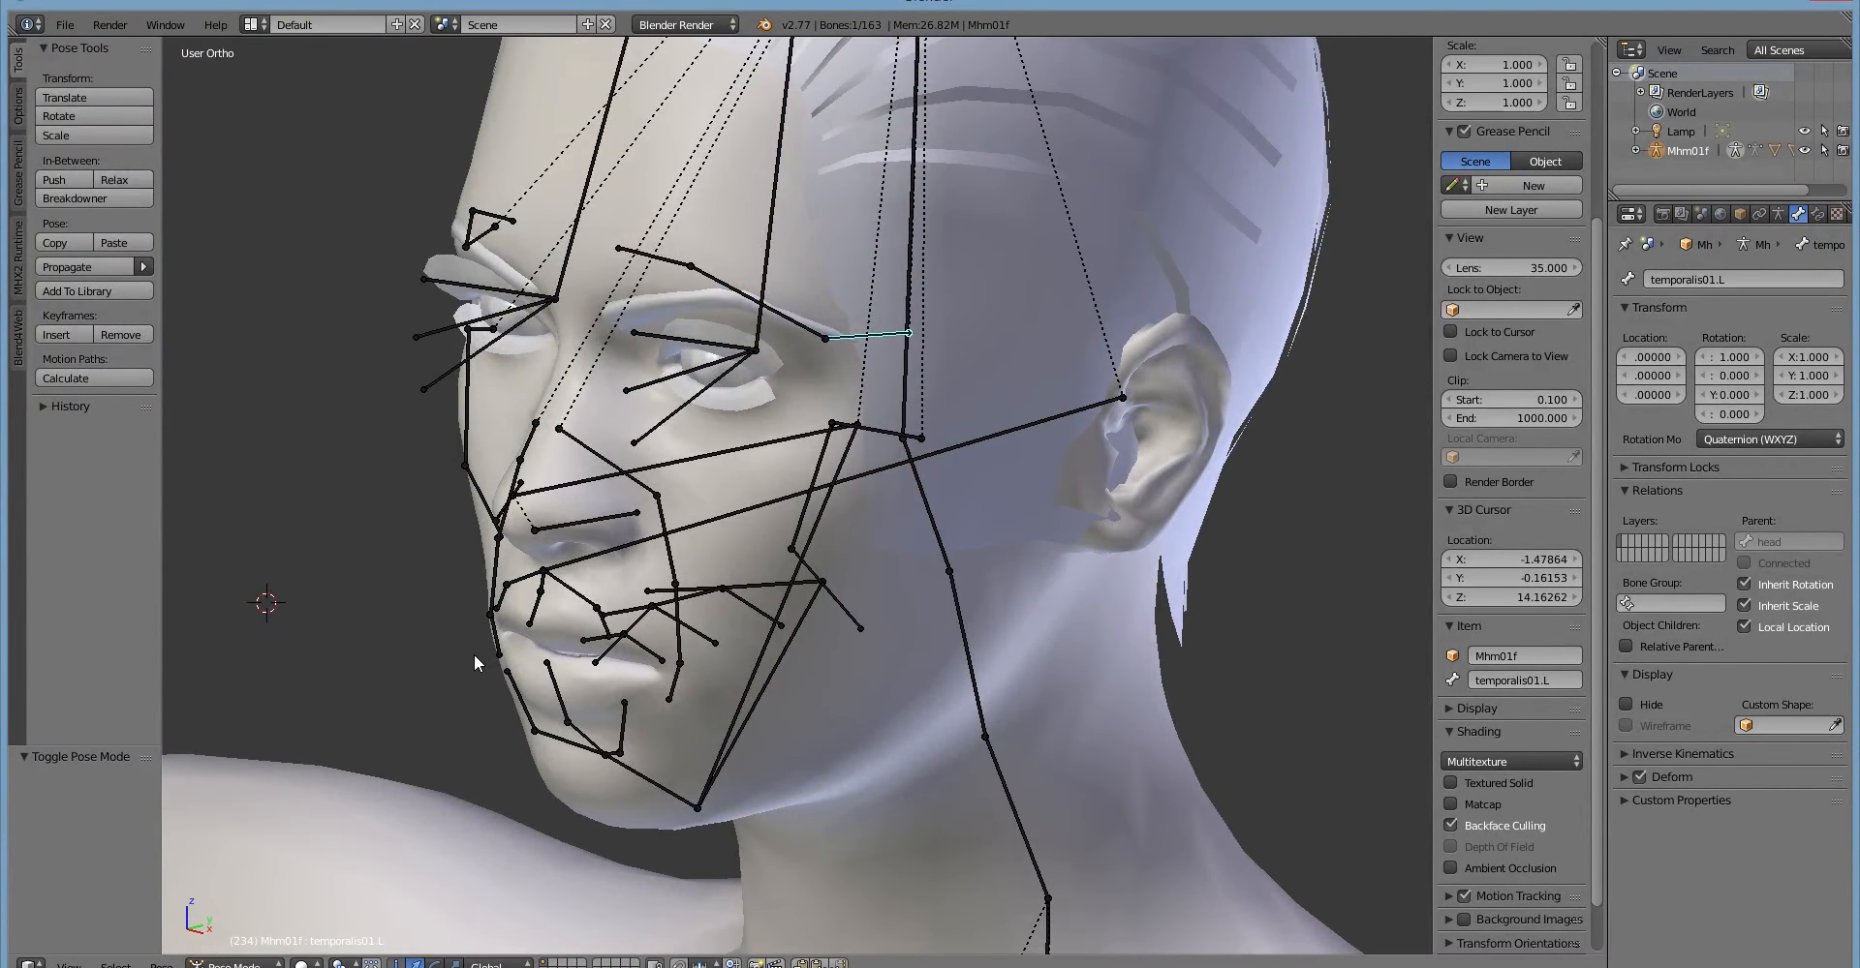
scroll(473, 653, up, 2)
scroll(474, 654, down, 2)
middle_drag(474, 654, 374, 597)
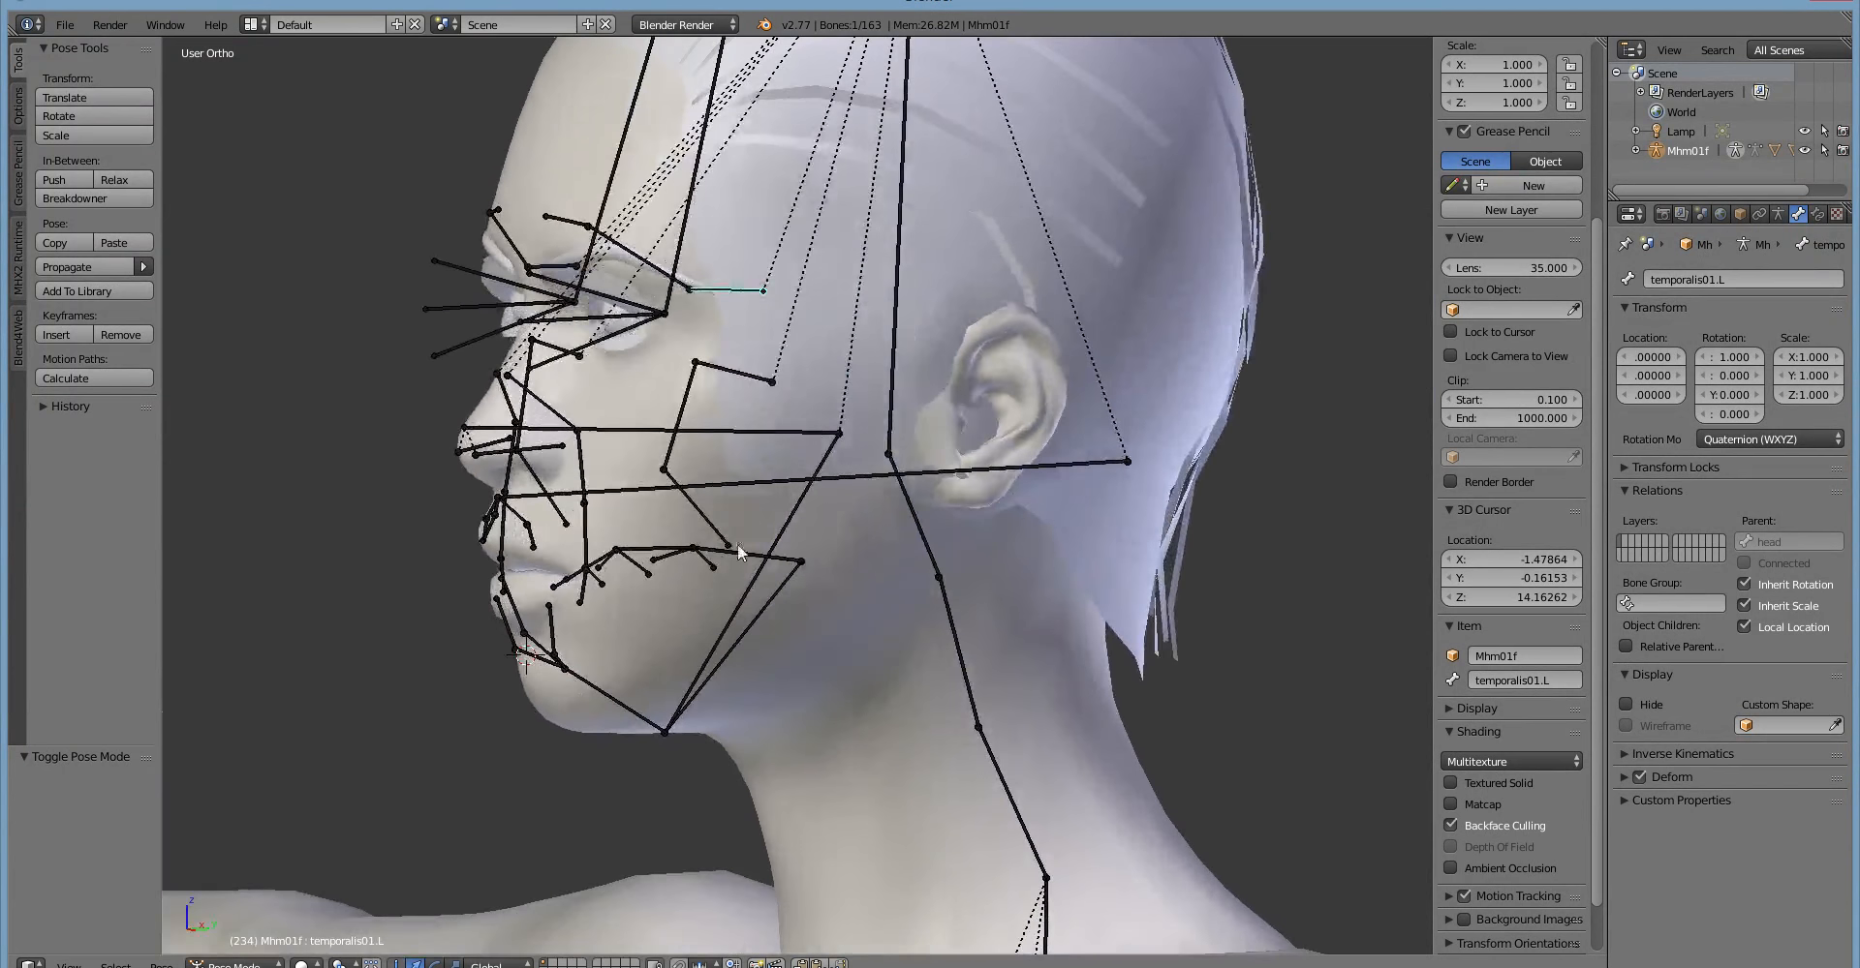
Select the jaw bone and inspect how it sits between the ear and the chin.
right_click(789, 517)
middle_drag(802, 561, 629, 568)
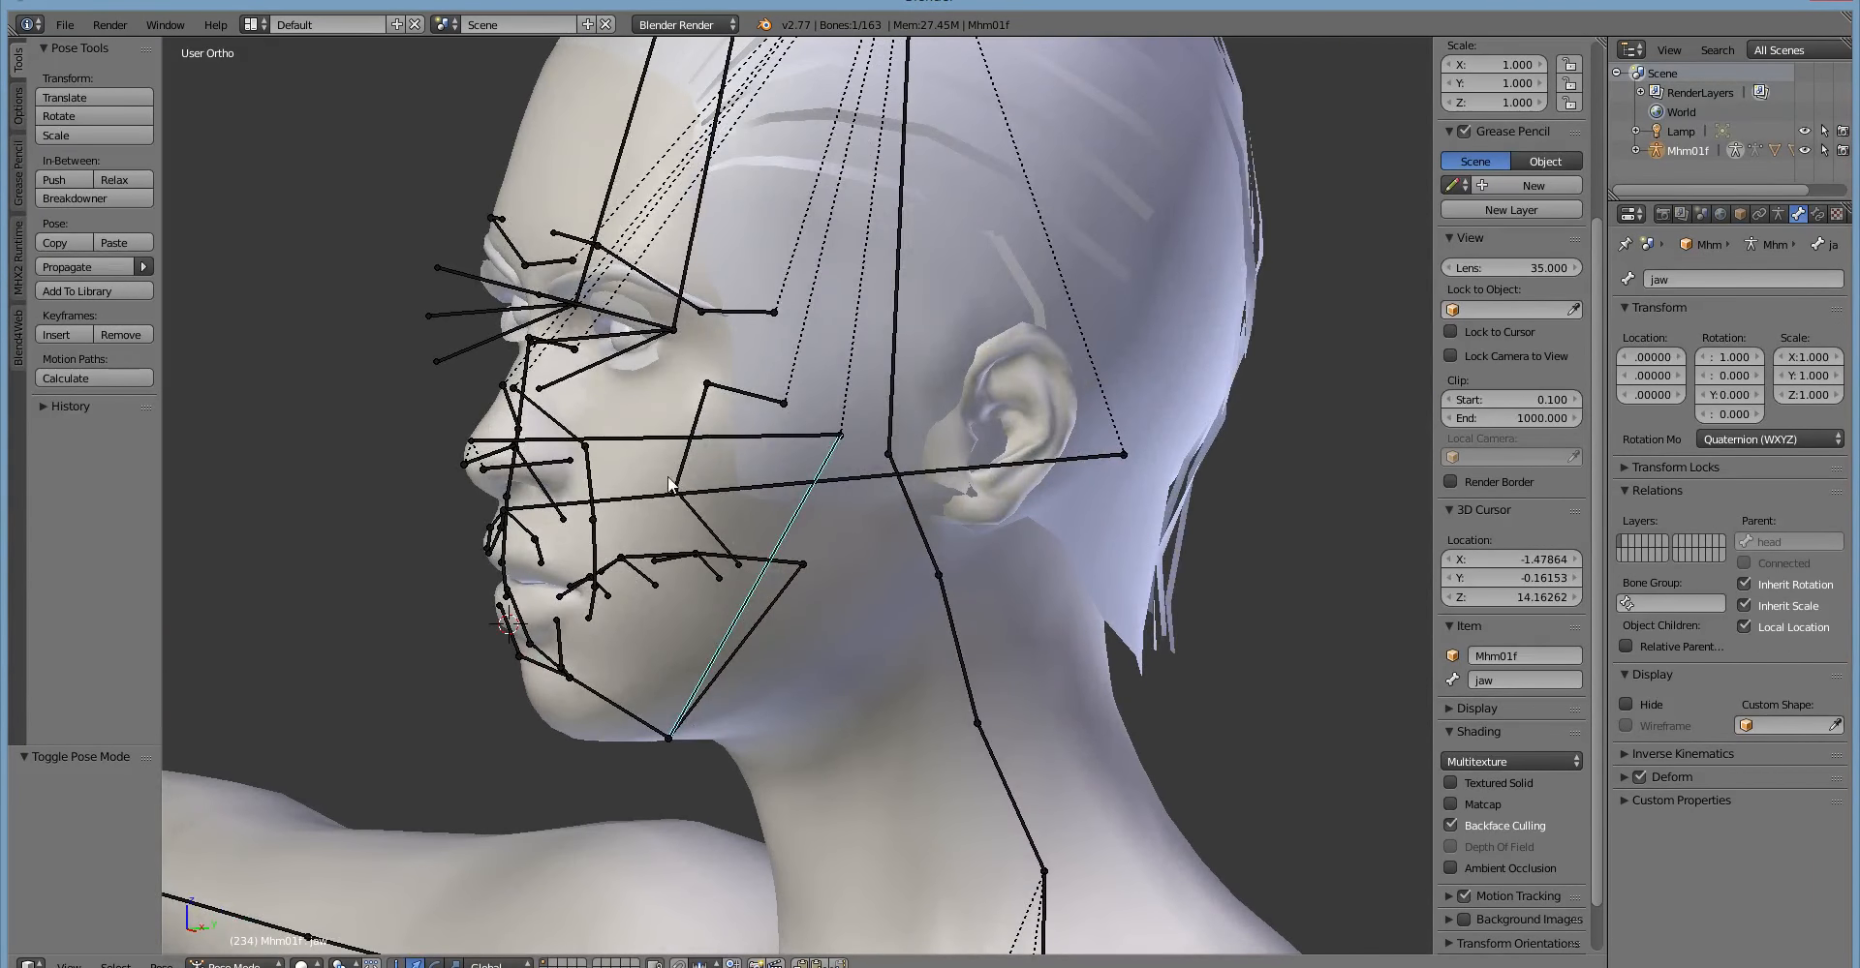
scroll(634, 487, up, 6)
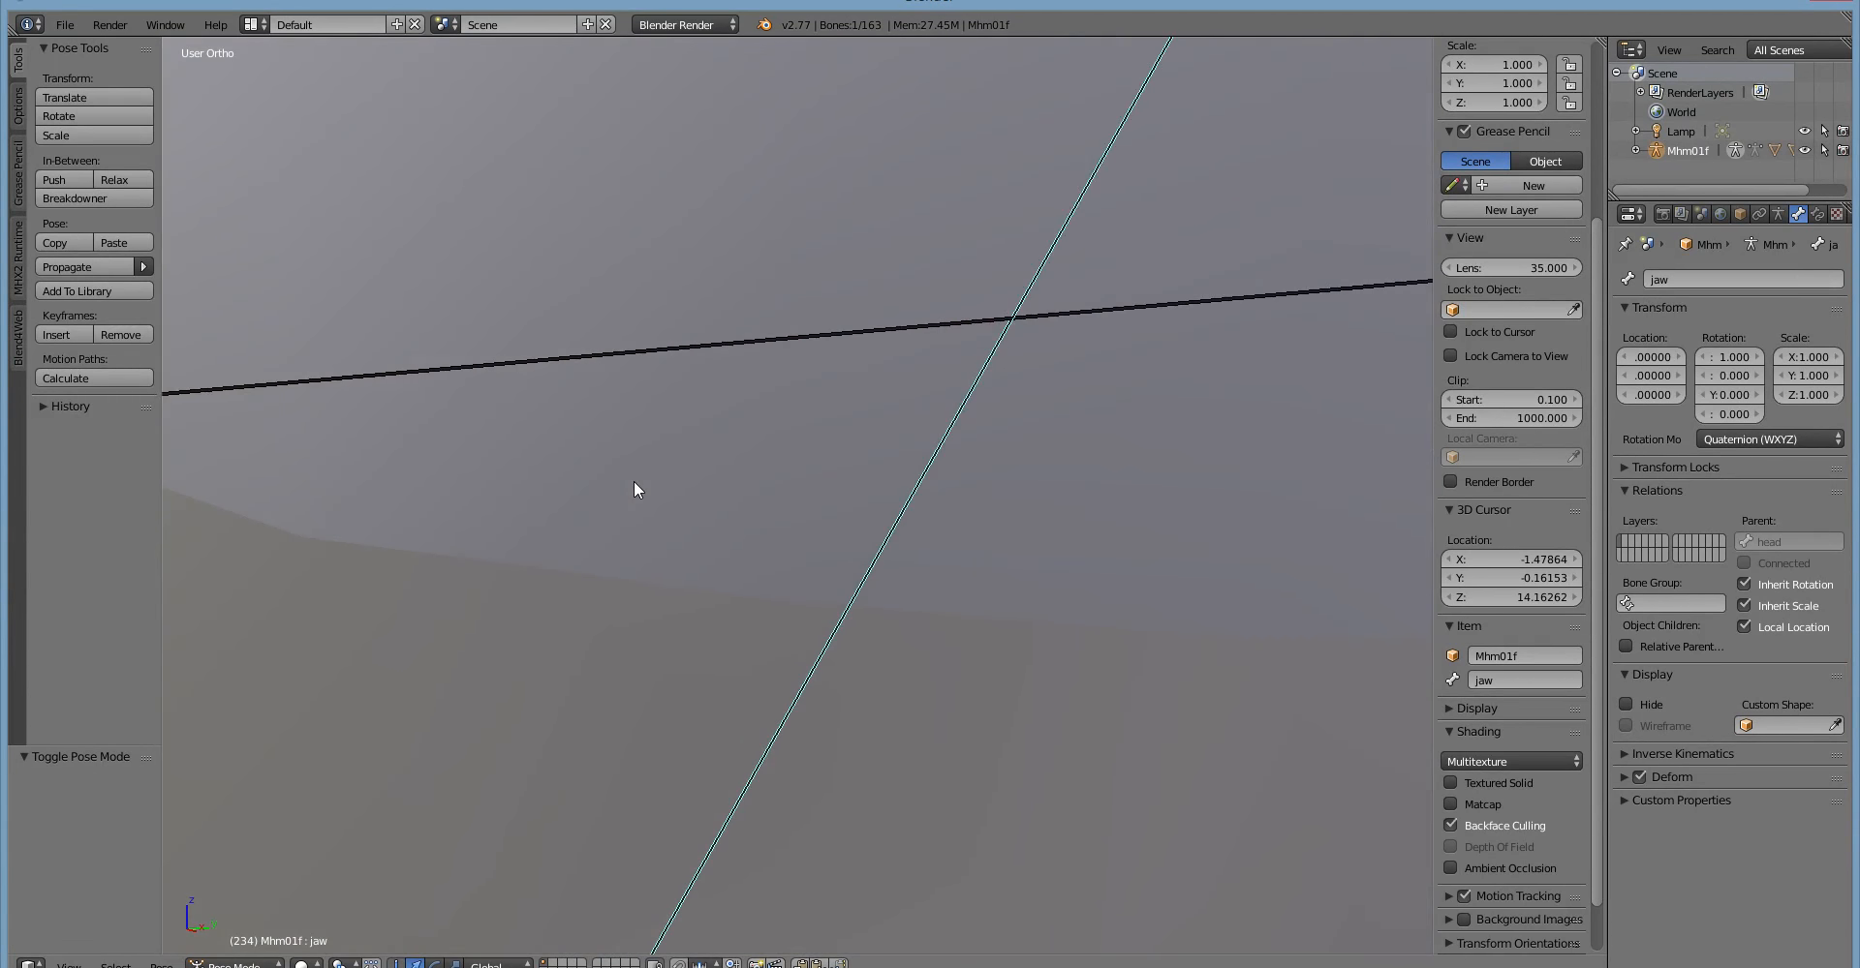
scroll(634, 487, down, 4)
scroll(633, 480, down, 2)
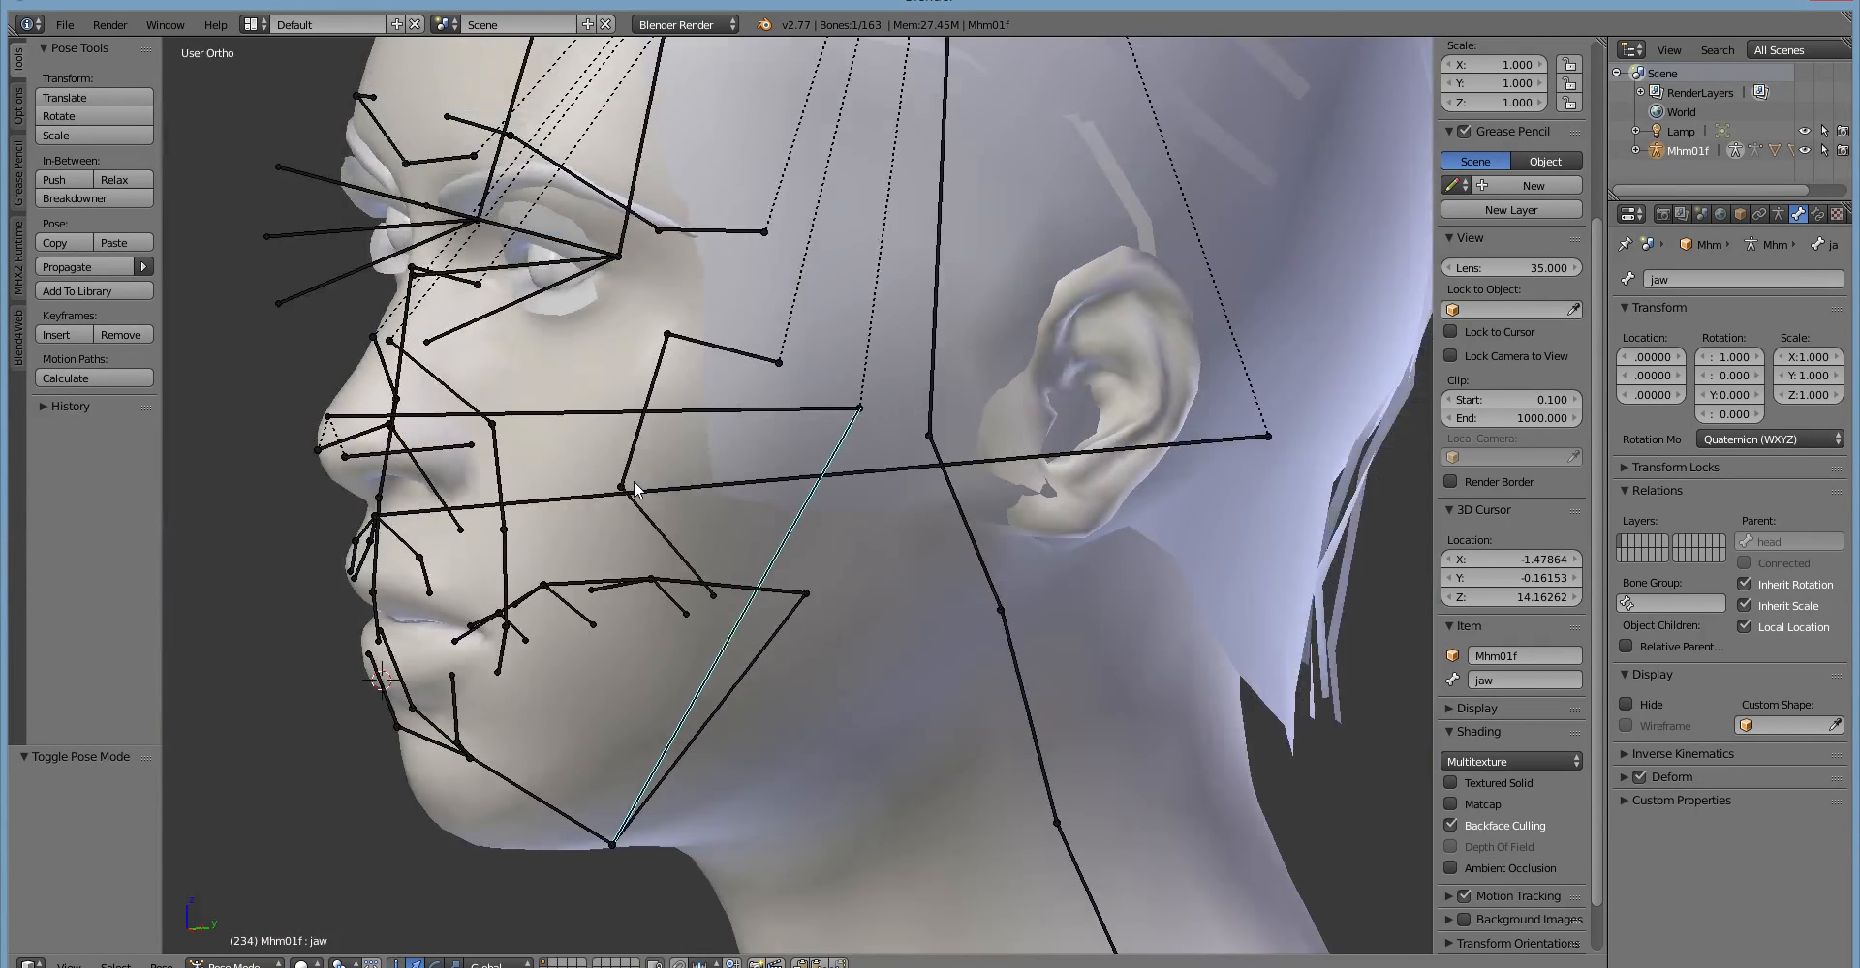
scroll(593, 503, up, 1)
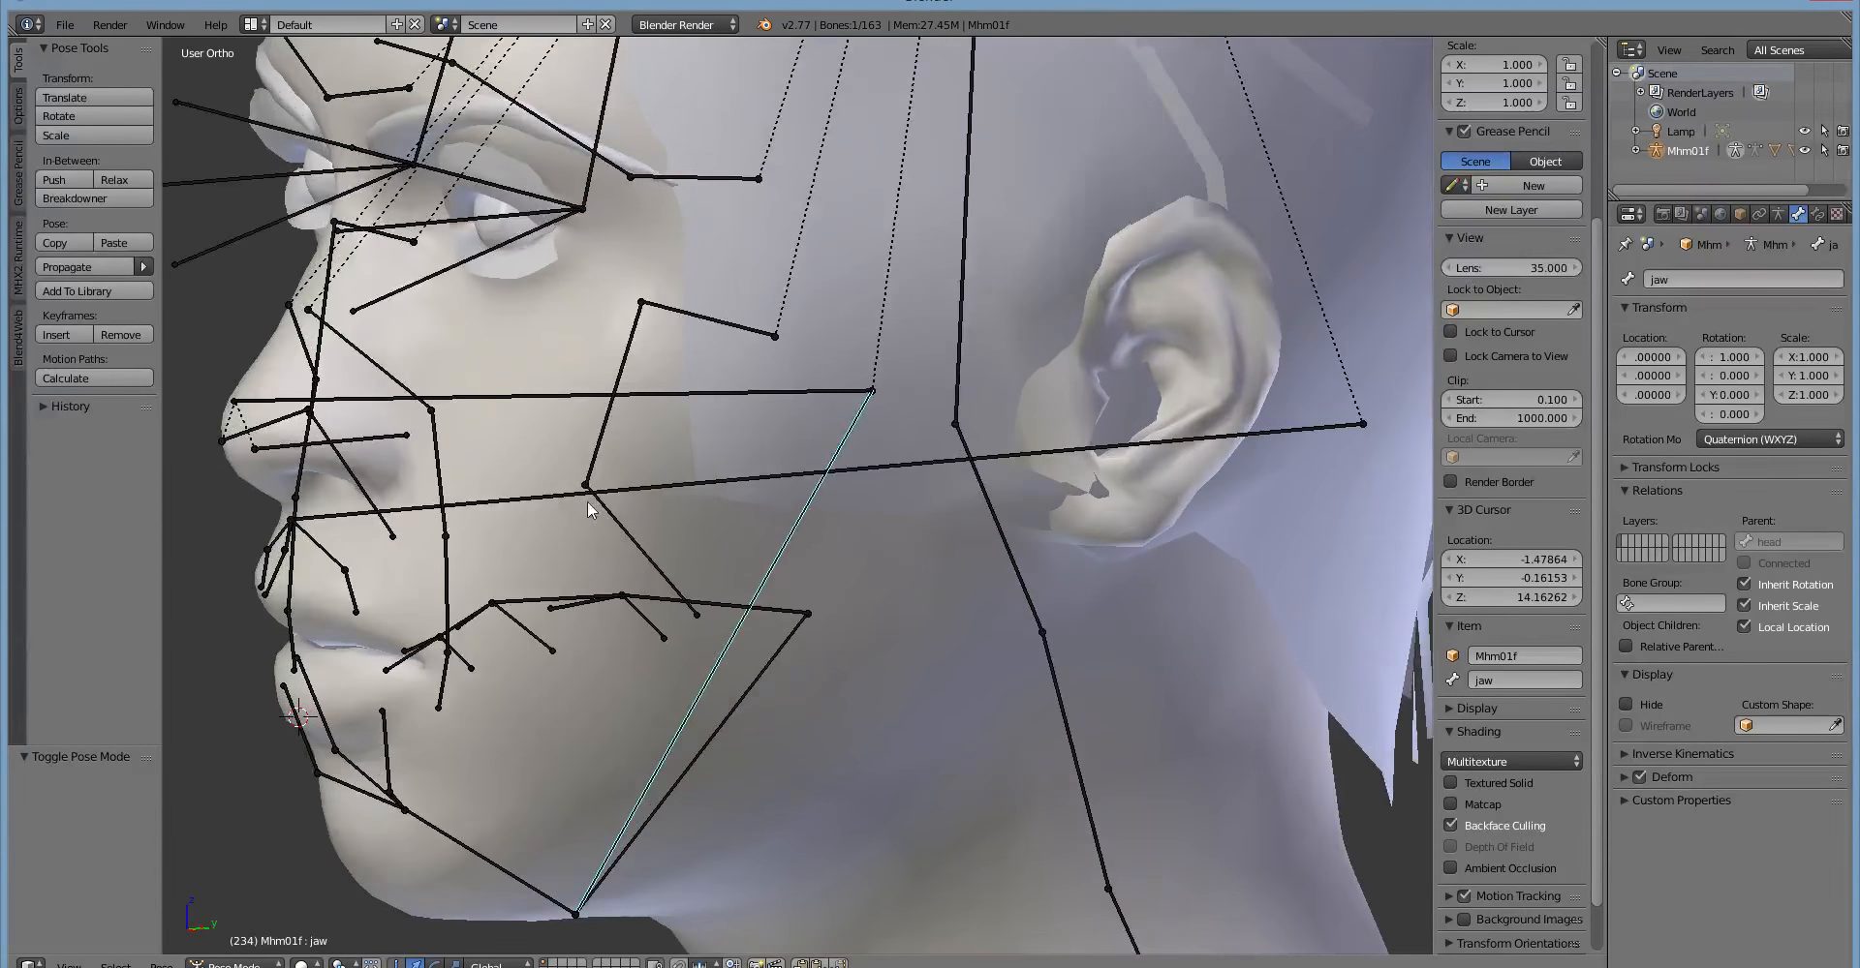
scroll(591, 500, down, 2)
middle_drag(589, 497, 782, 345)
Try rotating the cheek bone risorius02.L and the long special01 bone that leads to the upper lip.
right_click(880, 309)
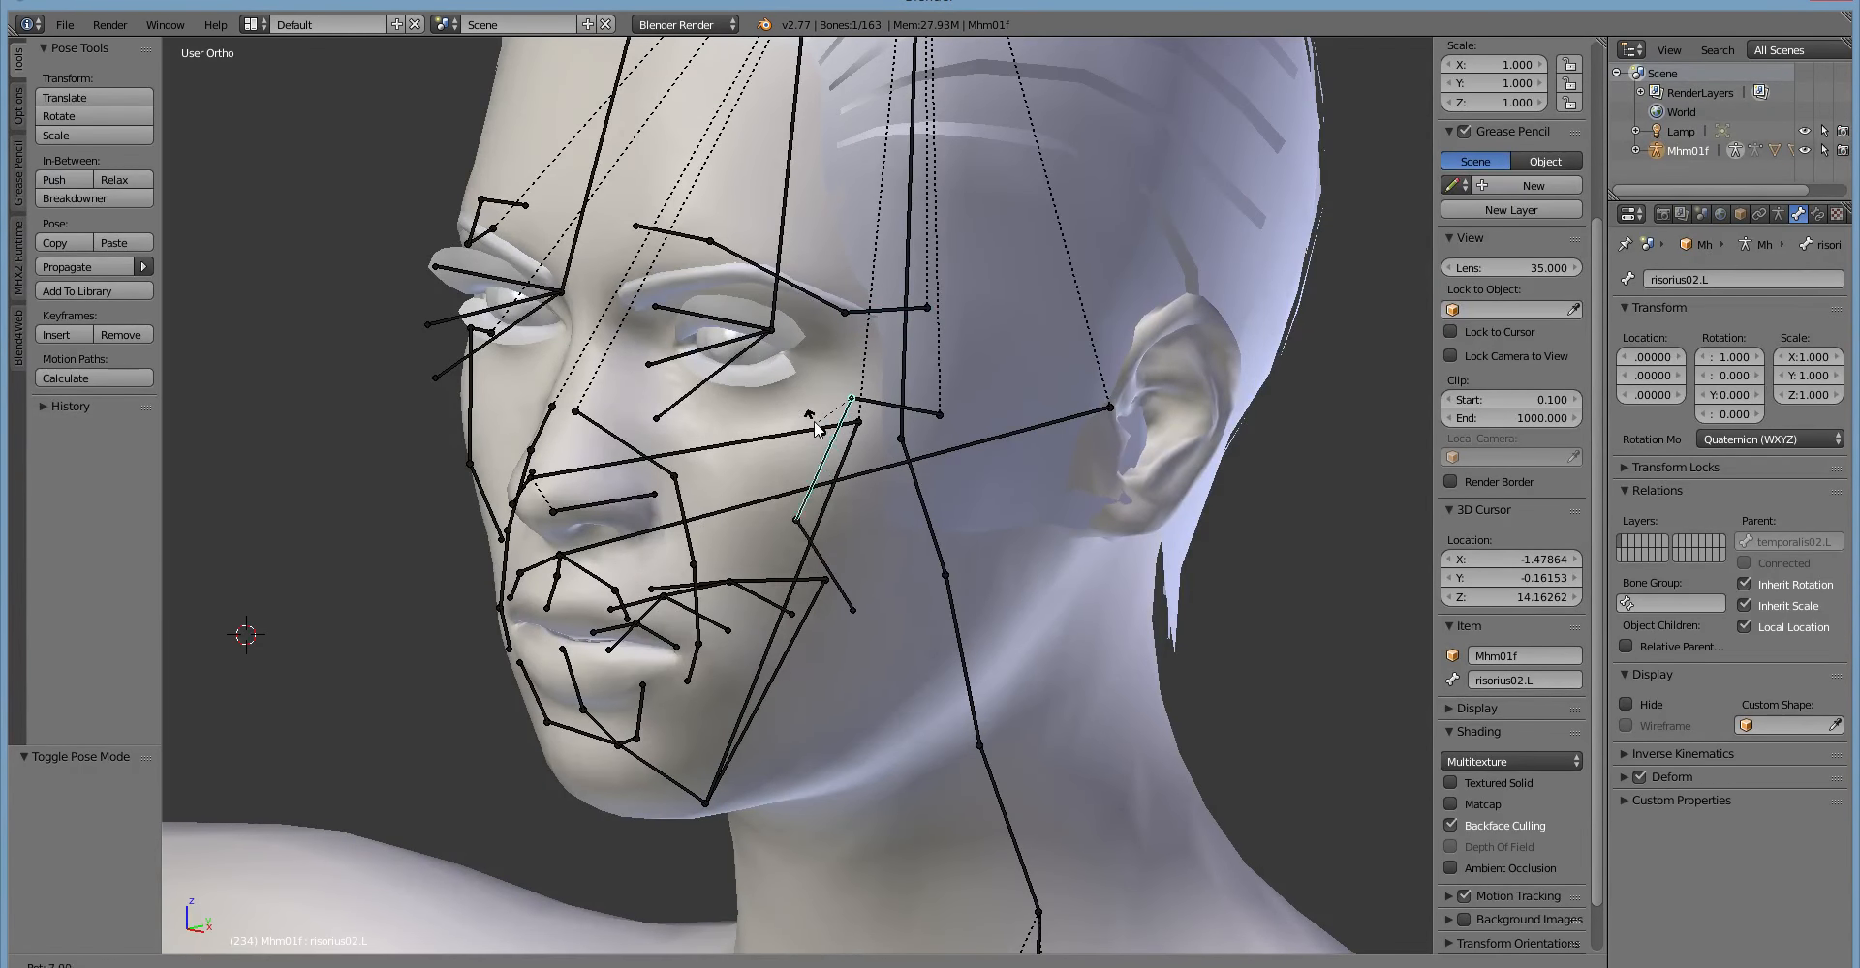
middle_drag(816, 442, 585, 595)
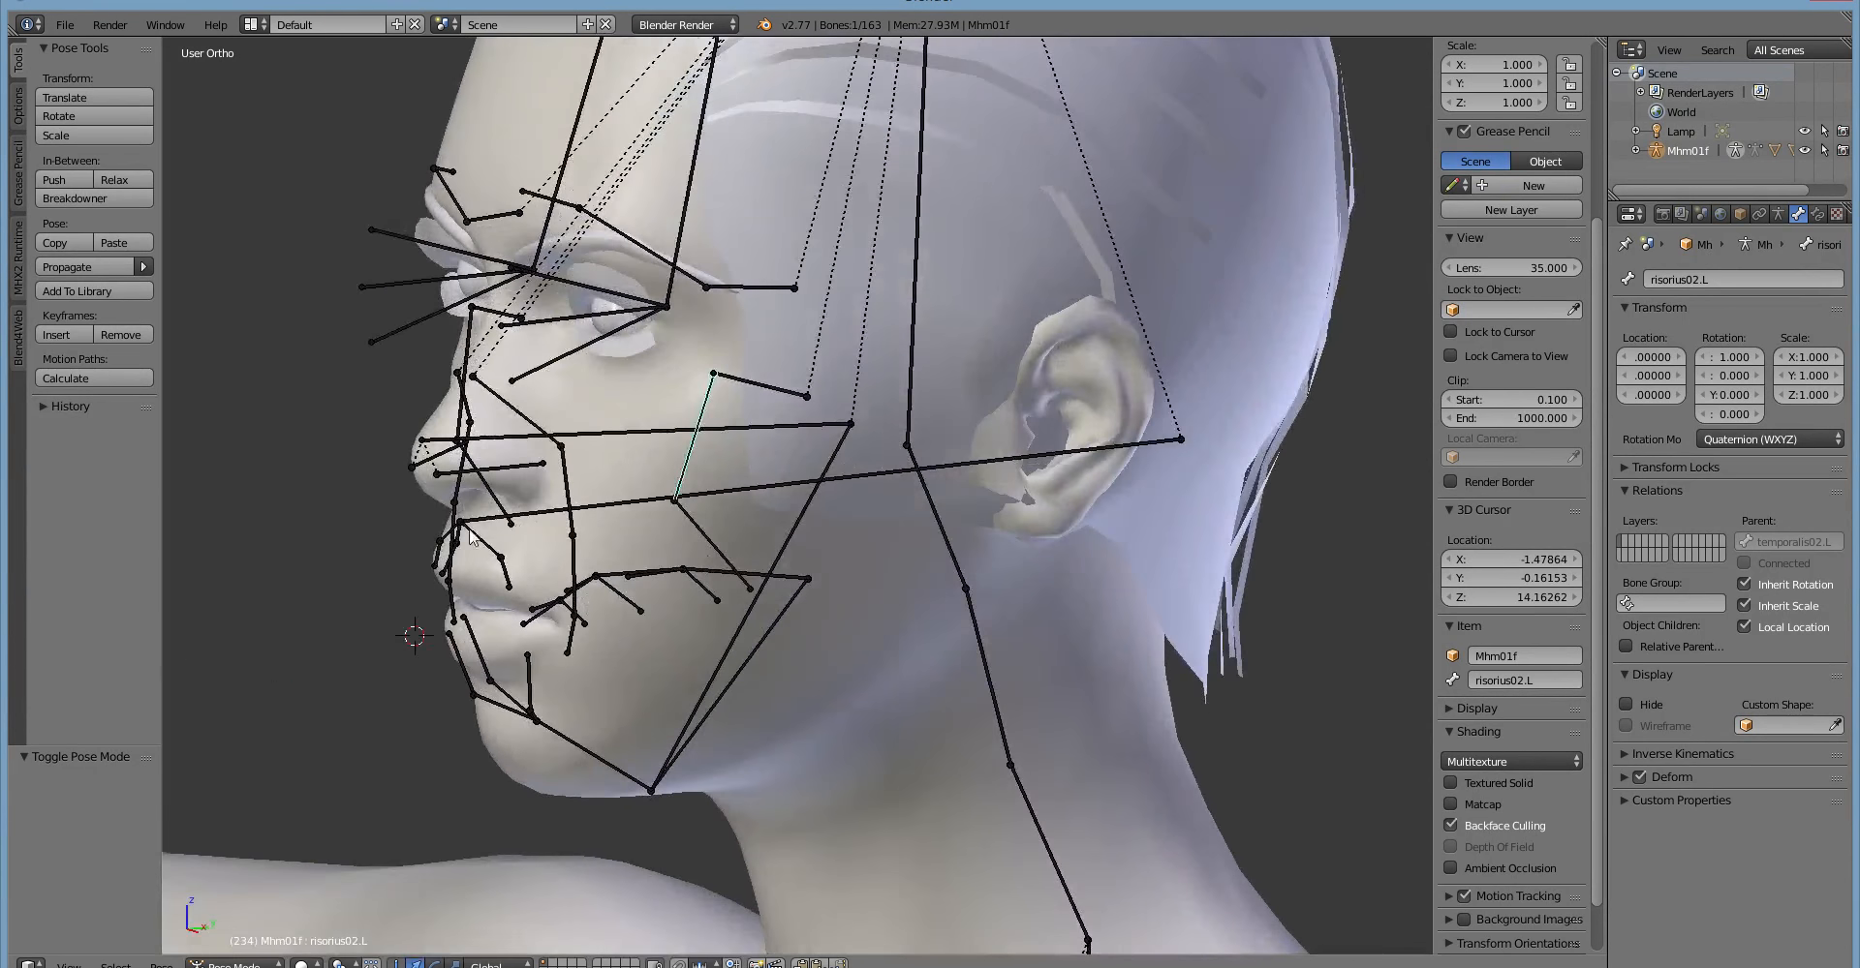
right_click(529, 519)
key(r)
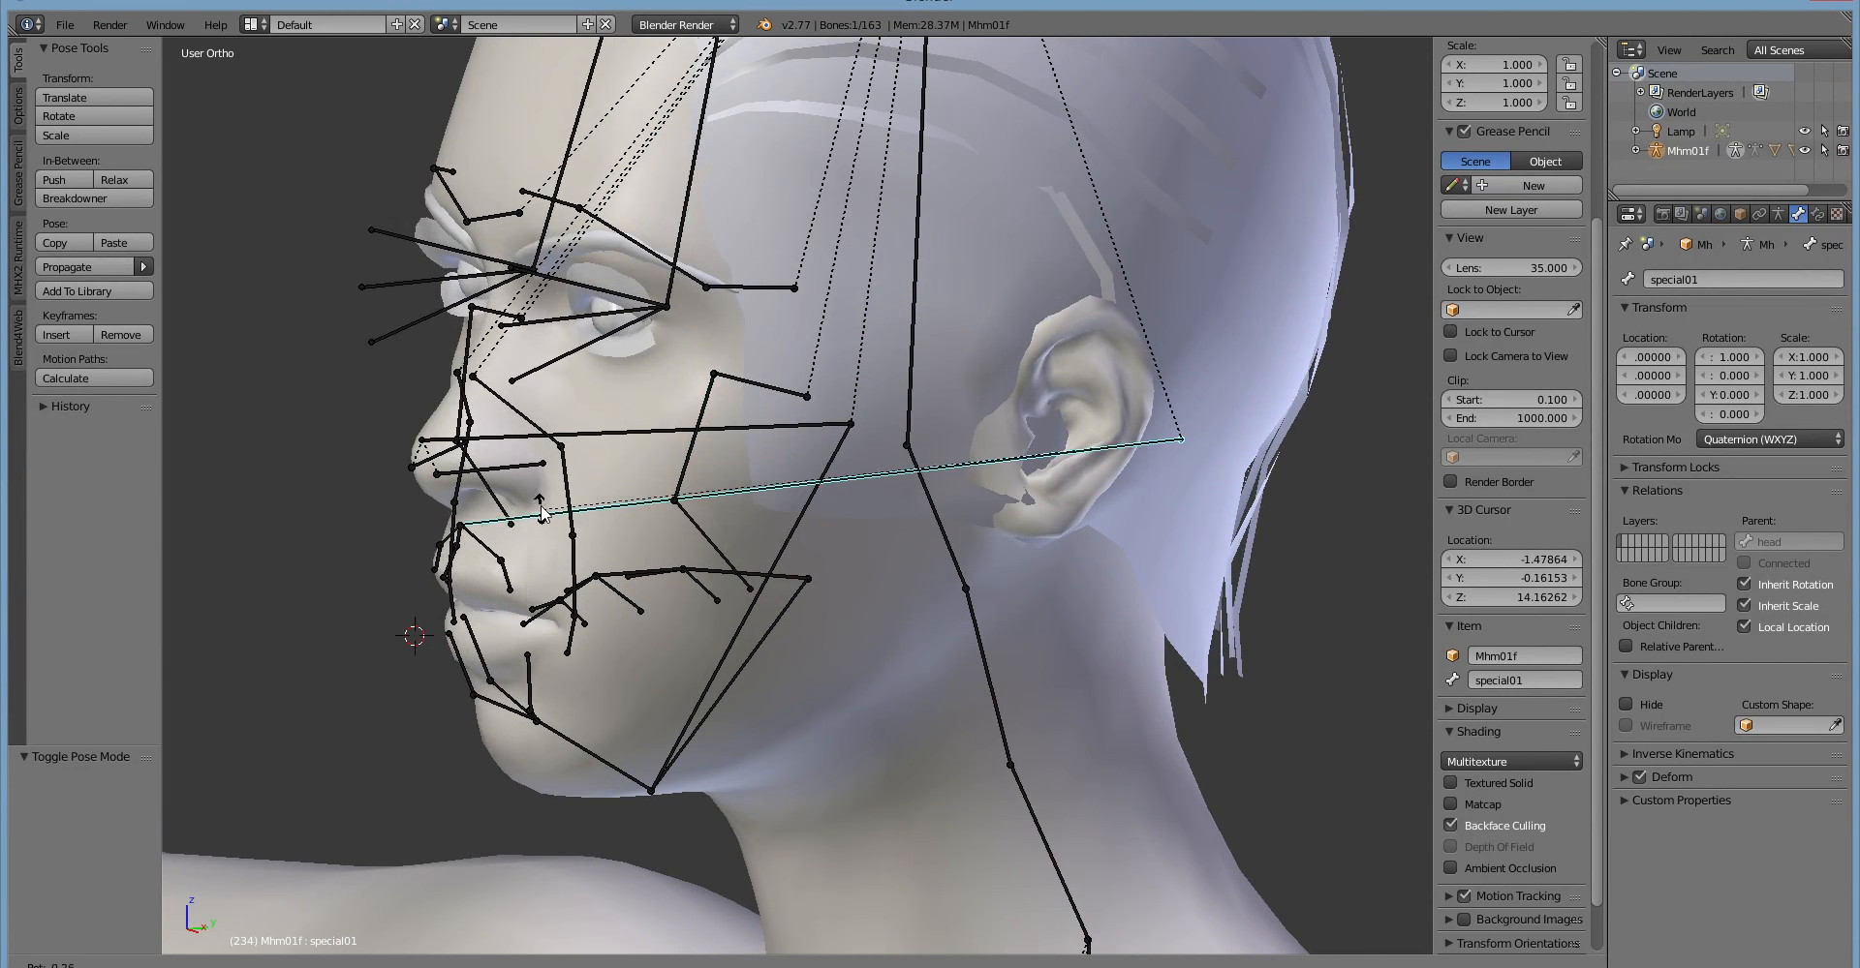
right_click(619, 571)
Try rotating the upper-lip bone oris04.L and the lower-lip bone oris02.
middle_drag(619, 572, 764, 553)
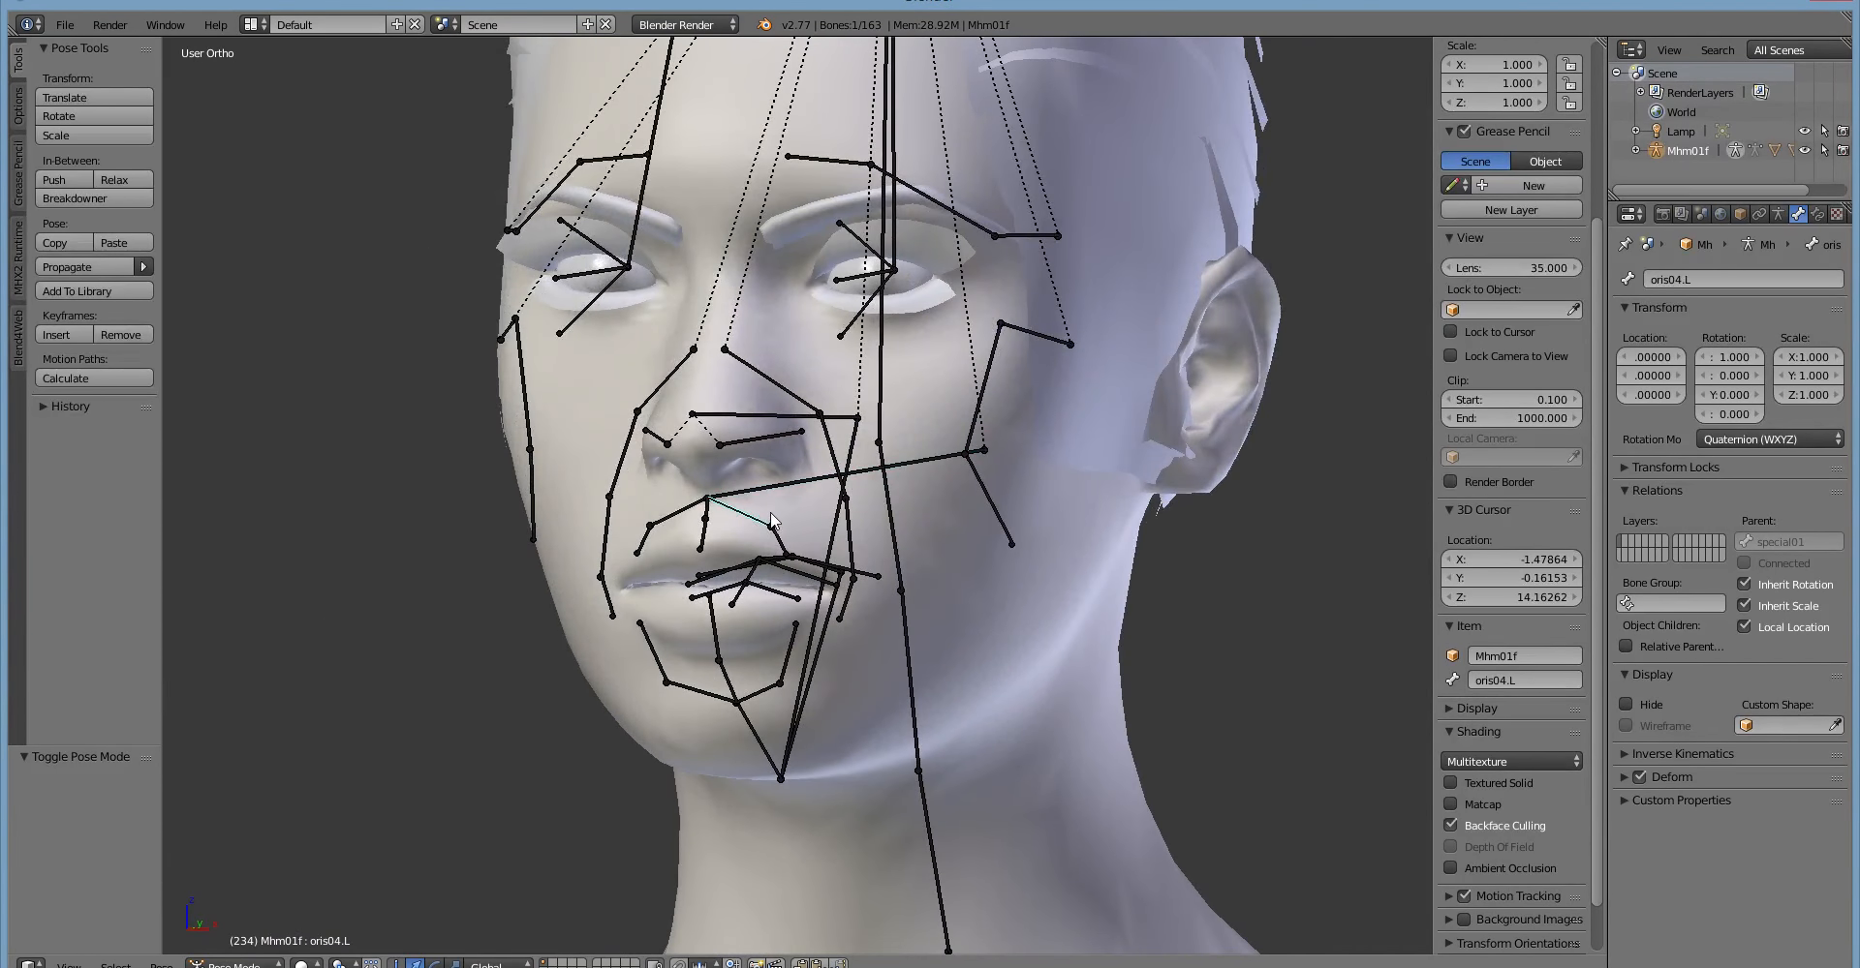
key(r)
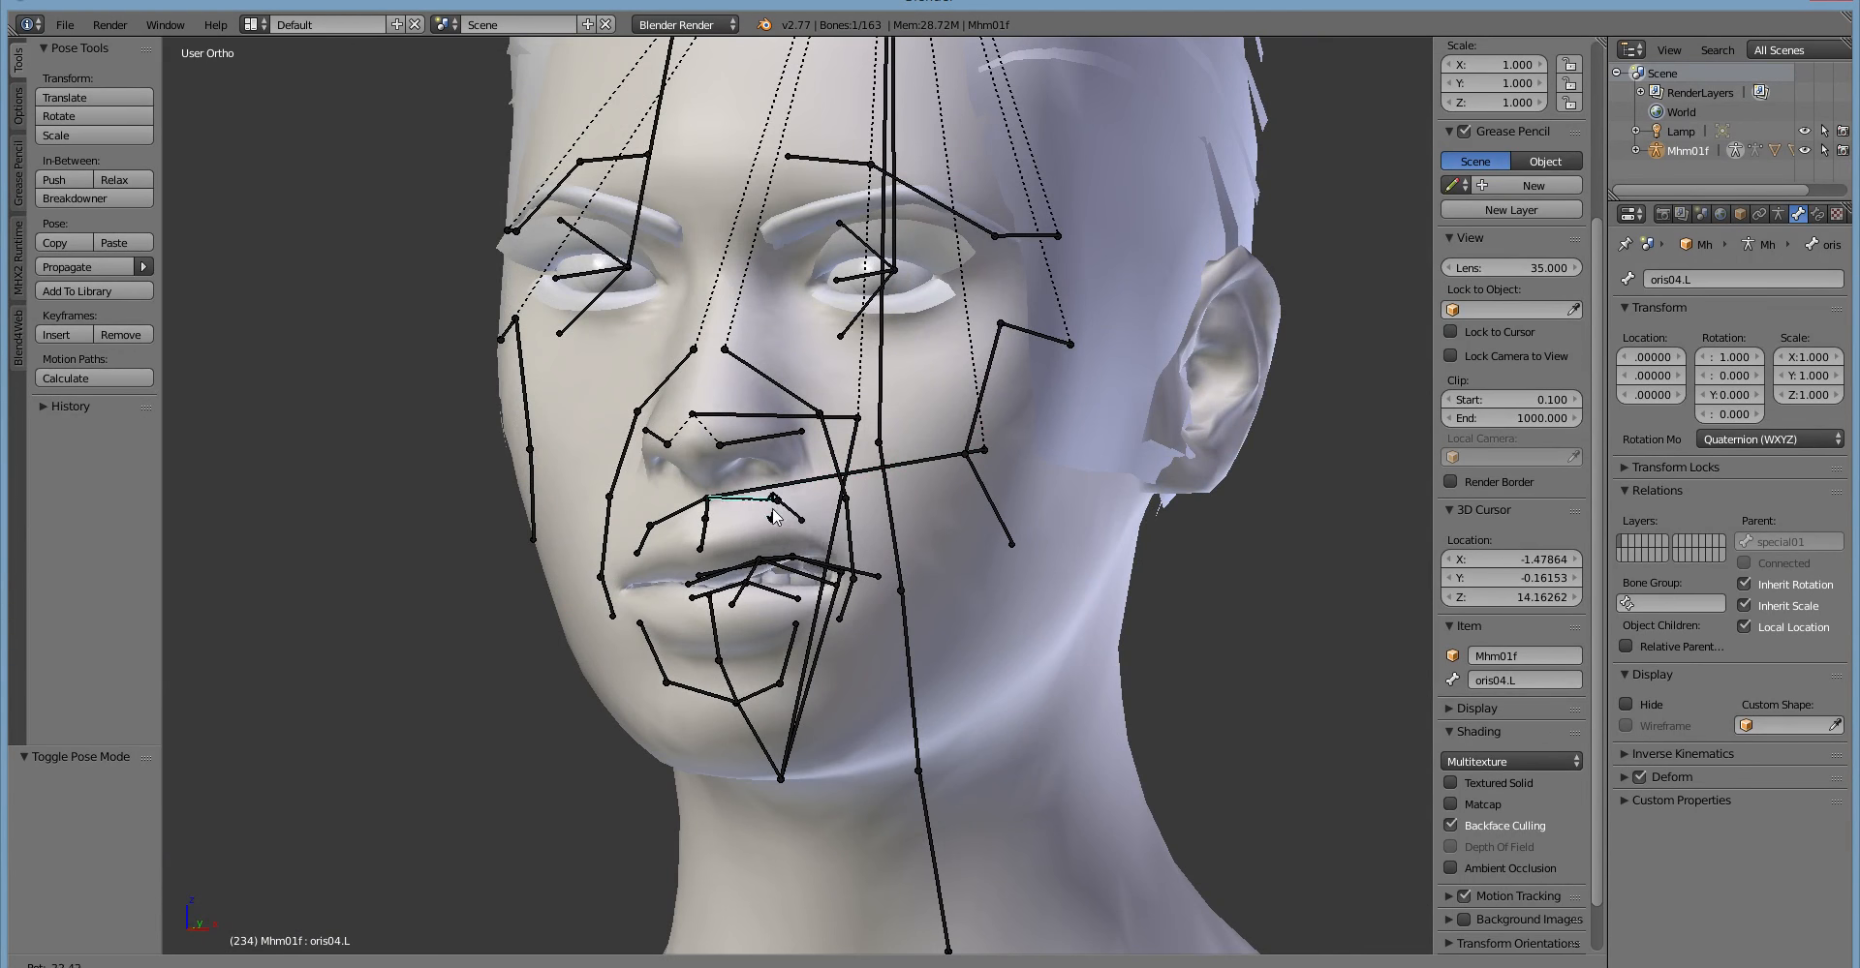
right_click(718, 593)
middle_drag(712, 596, 664, 583)
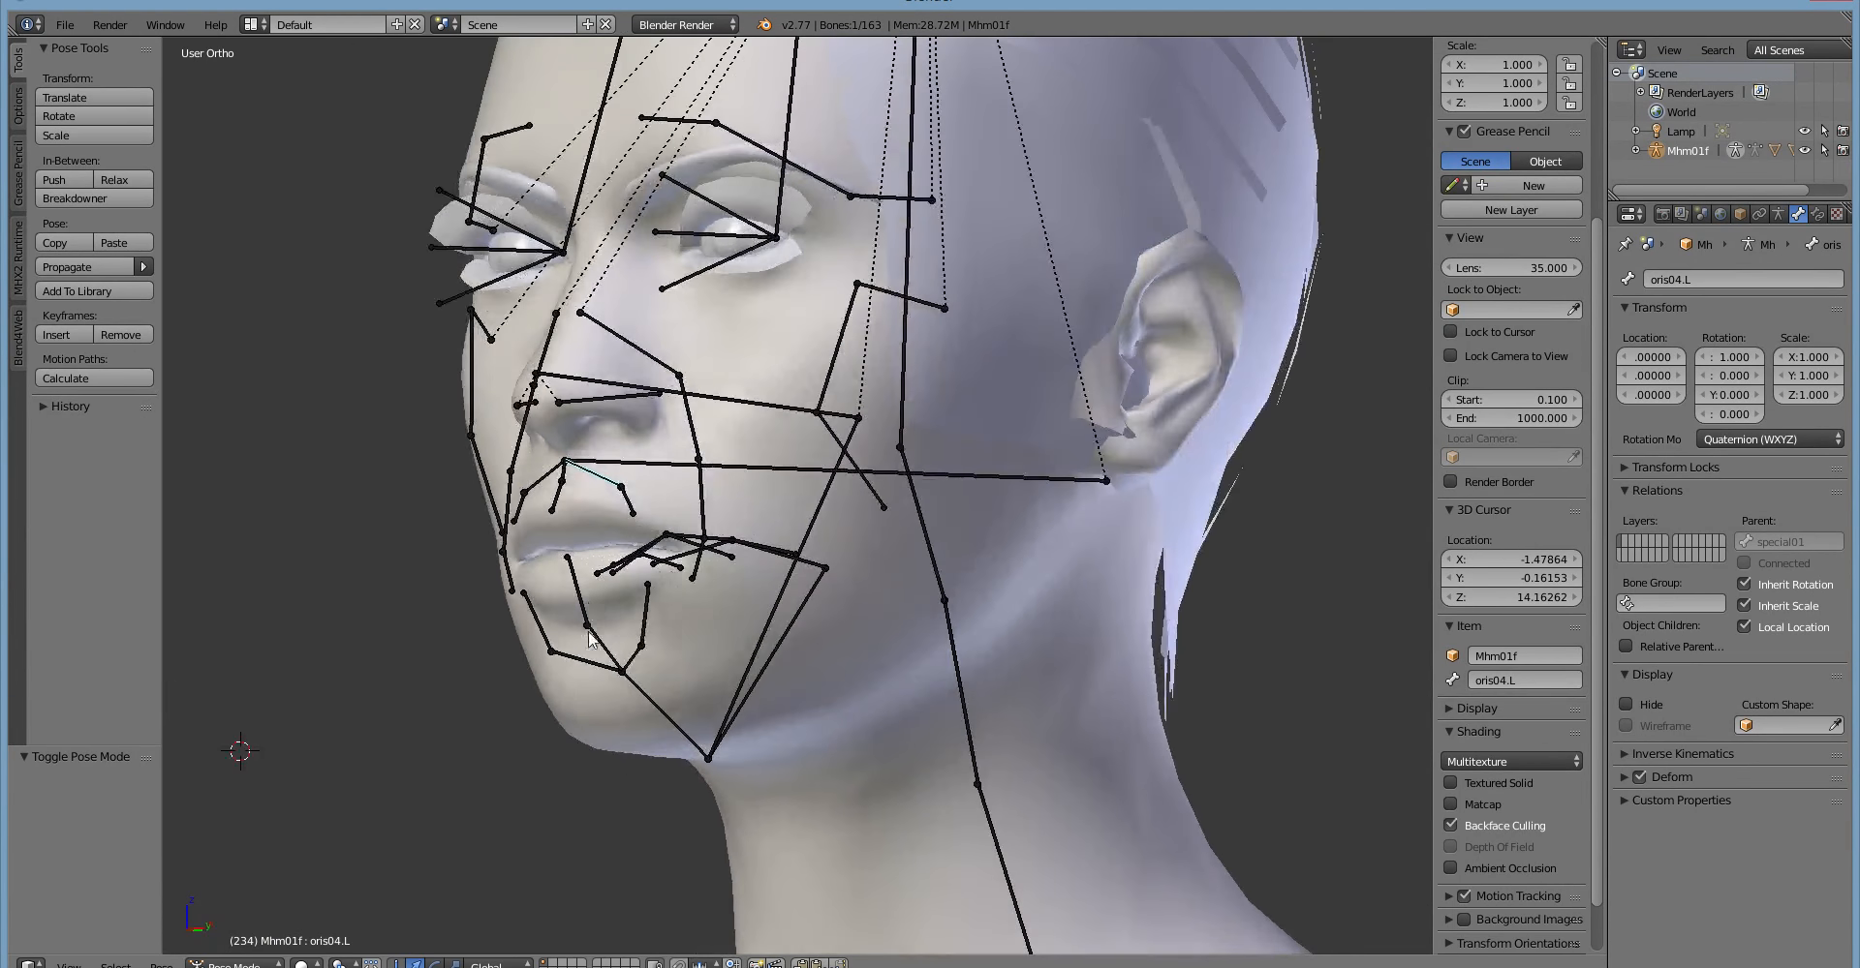
right_click(543, 654)
middle_drag(543, 653, 531, 695)
key(r)
right_click(510, 728)
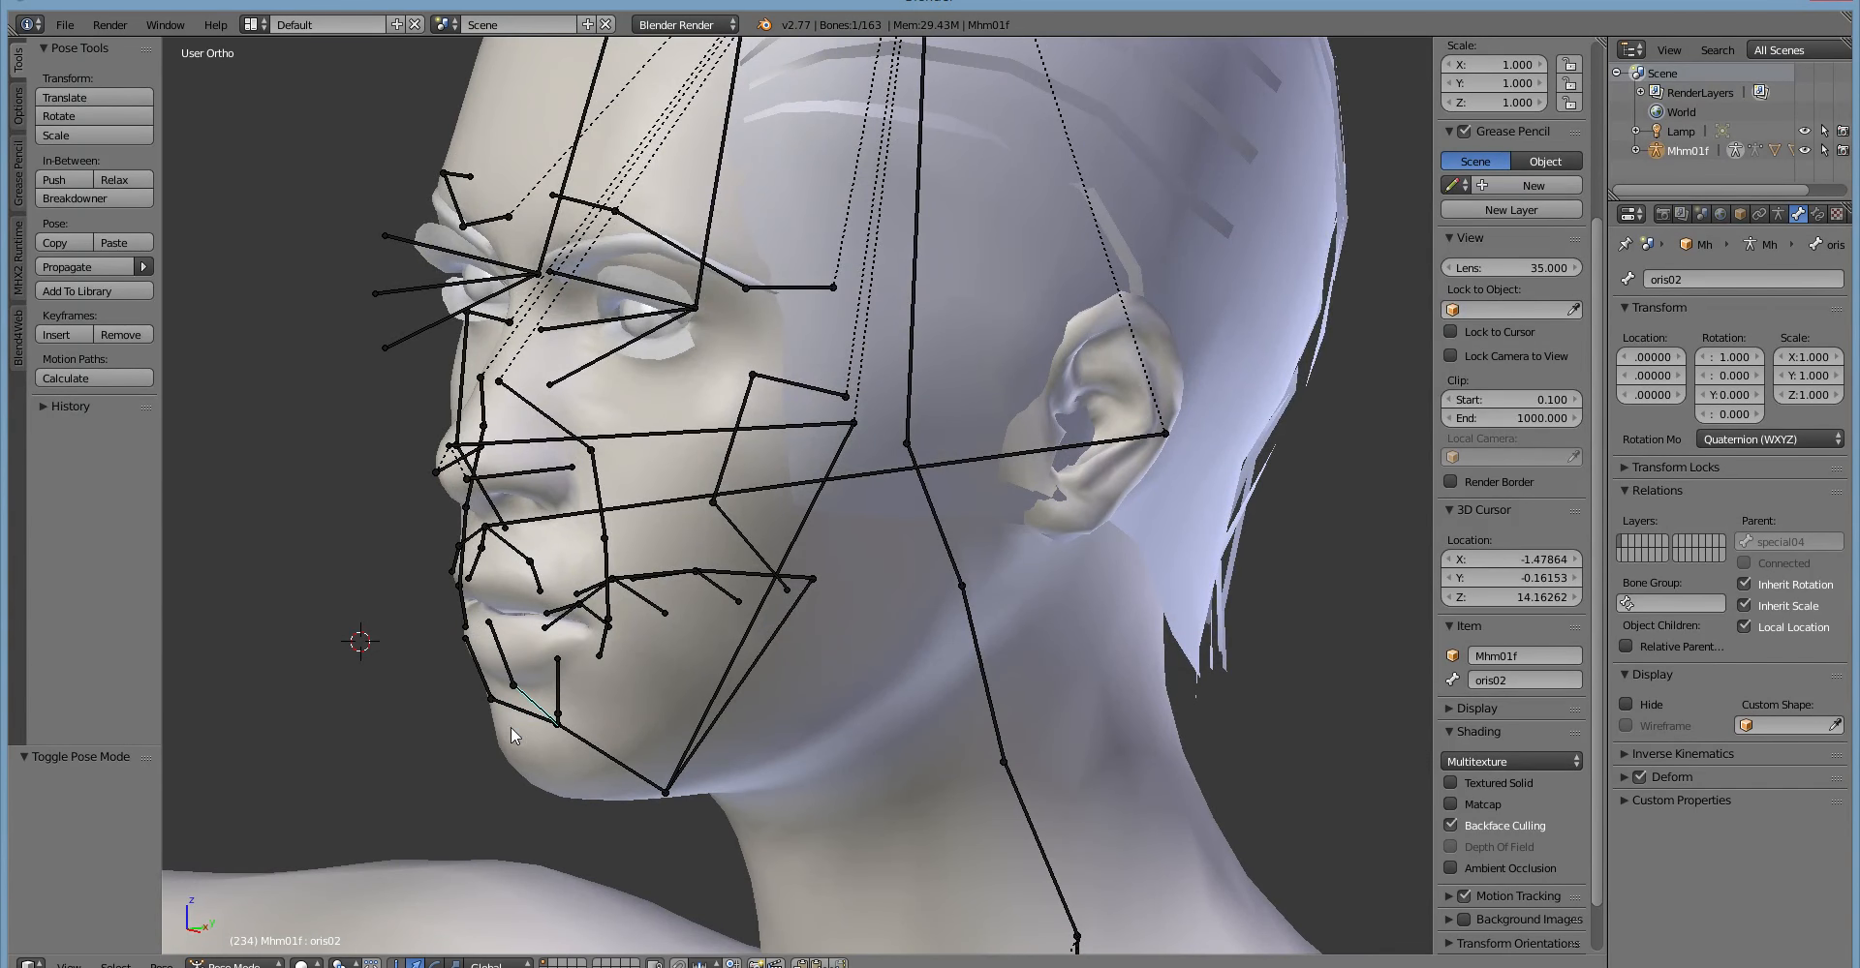
Select the special01 bone and rotate it slightly about the global Z axis to shift the upper lip sideways.
mouse_move(511, 728)
middle_down()
mouse_move(498, 743)
mouse_move(521, 757)
middle_up()
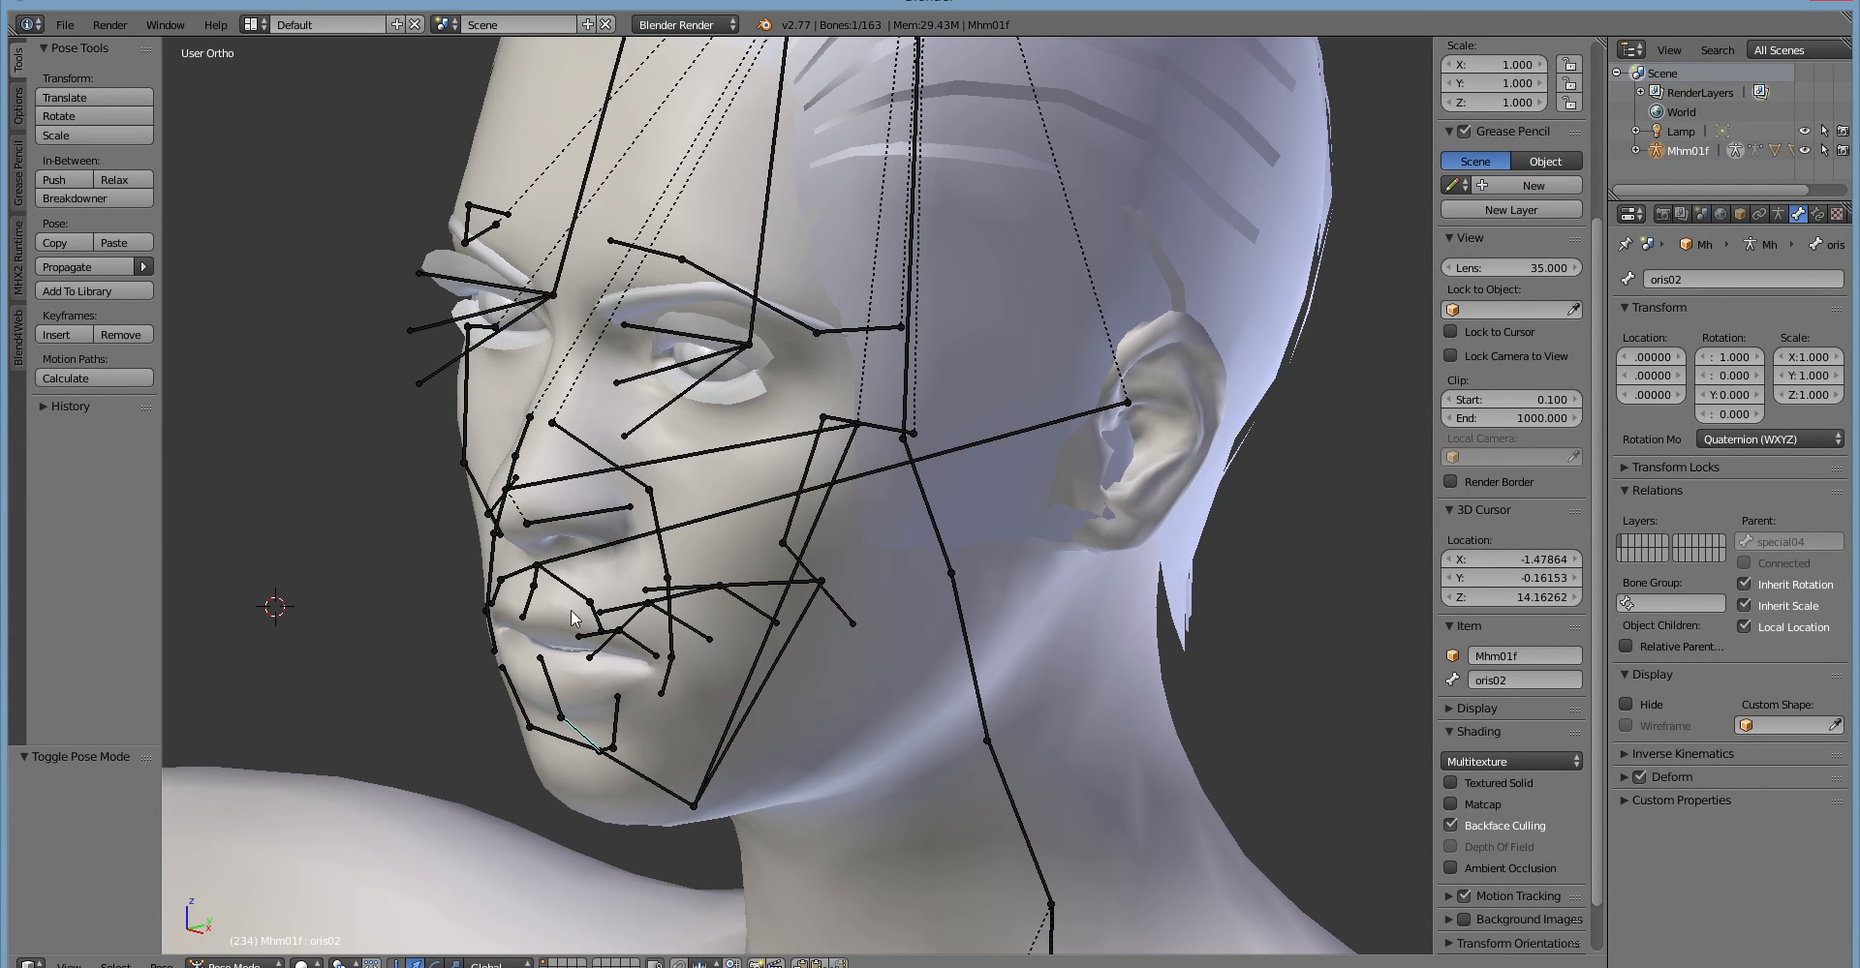
mouse_move(732, 492)
middle_down()
mouse_move(701, 486)
mouse_move(726, 477)
middle_up()
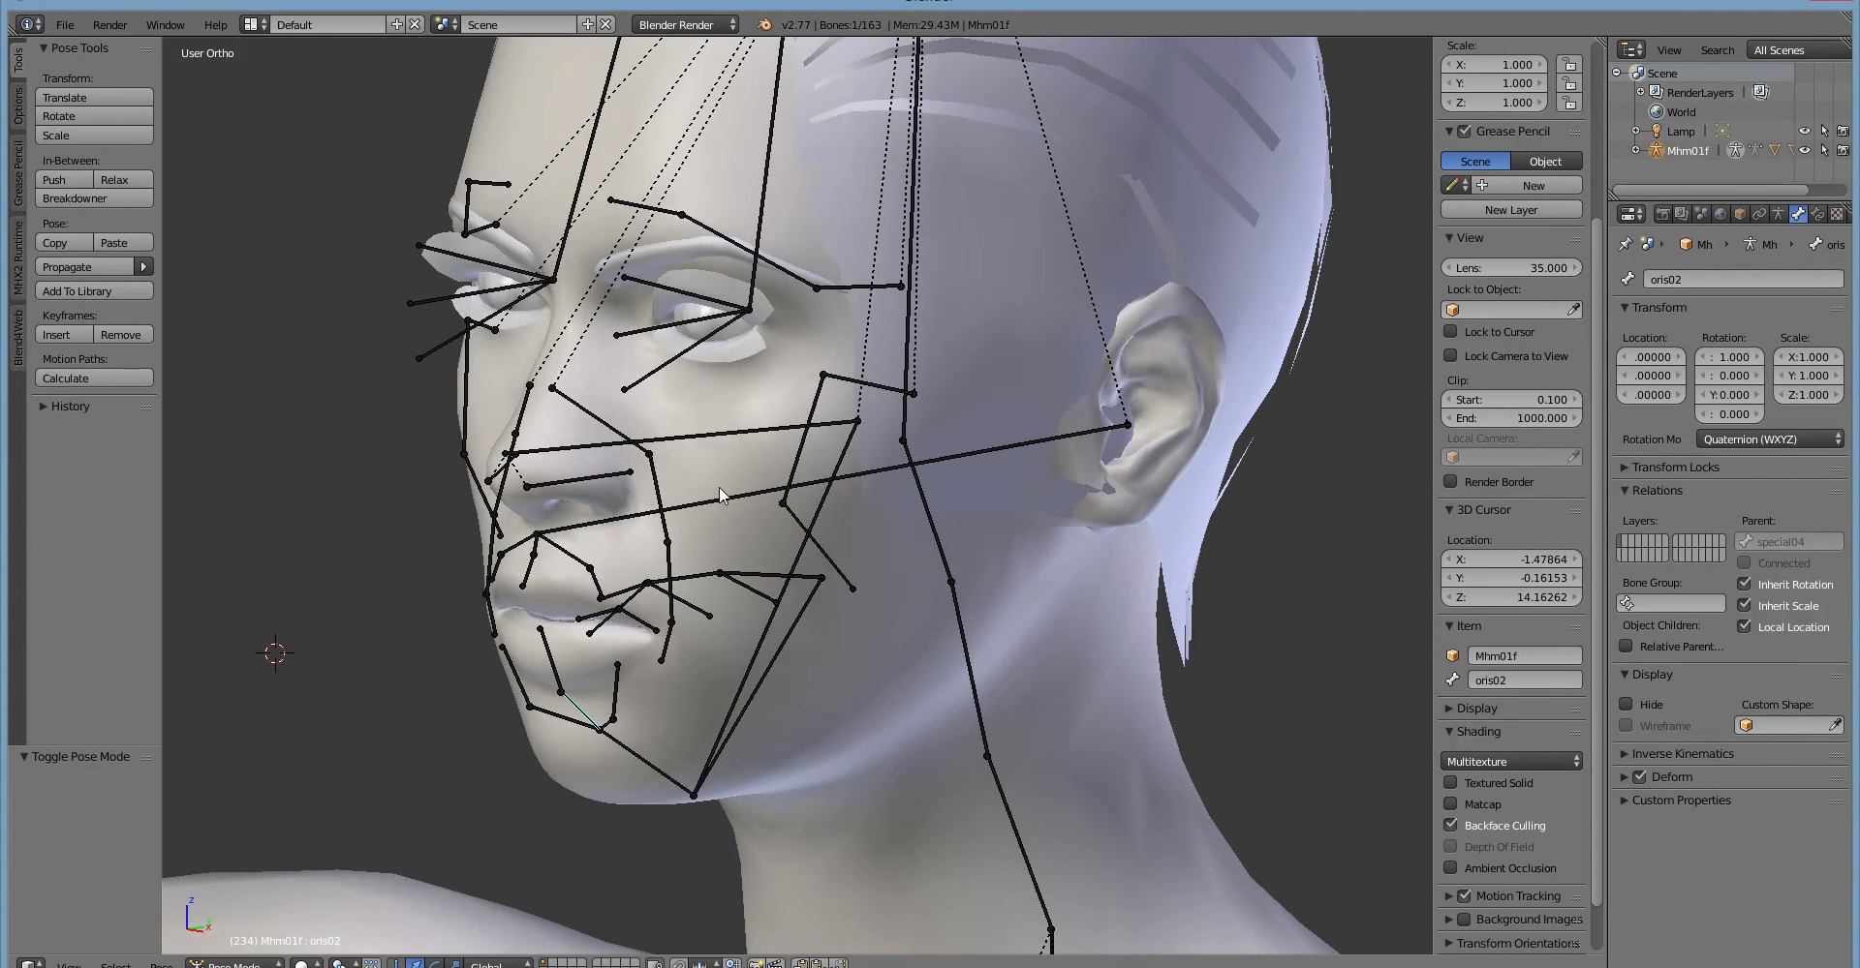
scroll(697, 523, up, 1)
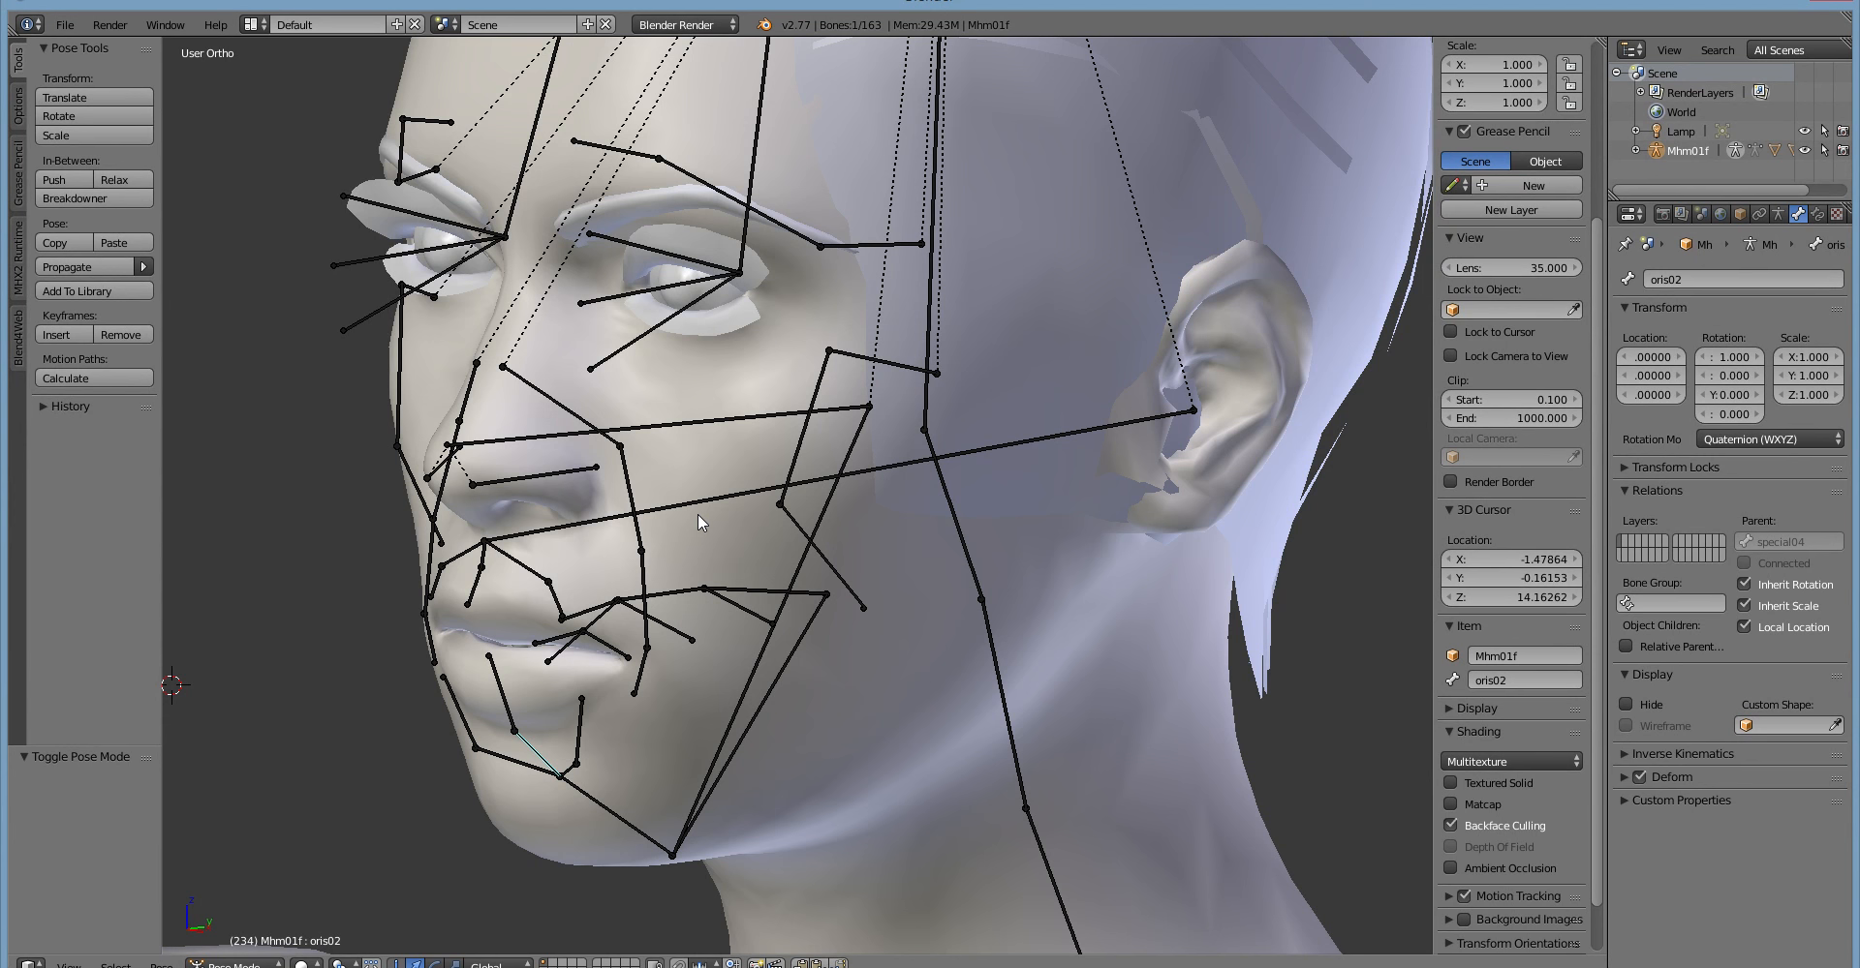
scroll(933, 577, down, 3)
middle_drag(905, 576, 992, 504)
right_click(994, 504)
right_click(998, 486)
mouse_move(765, 659)
middle_down()
mouse_move(713, 672)
mouse_move(763, 617)
mouse_move(773, 681)
middle_up()
key(r)
key(z)
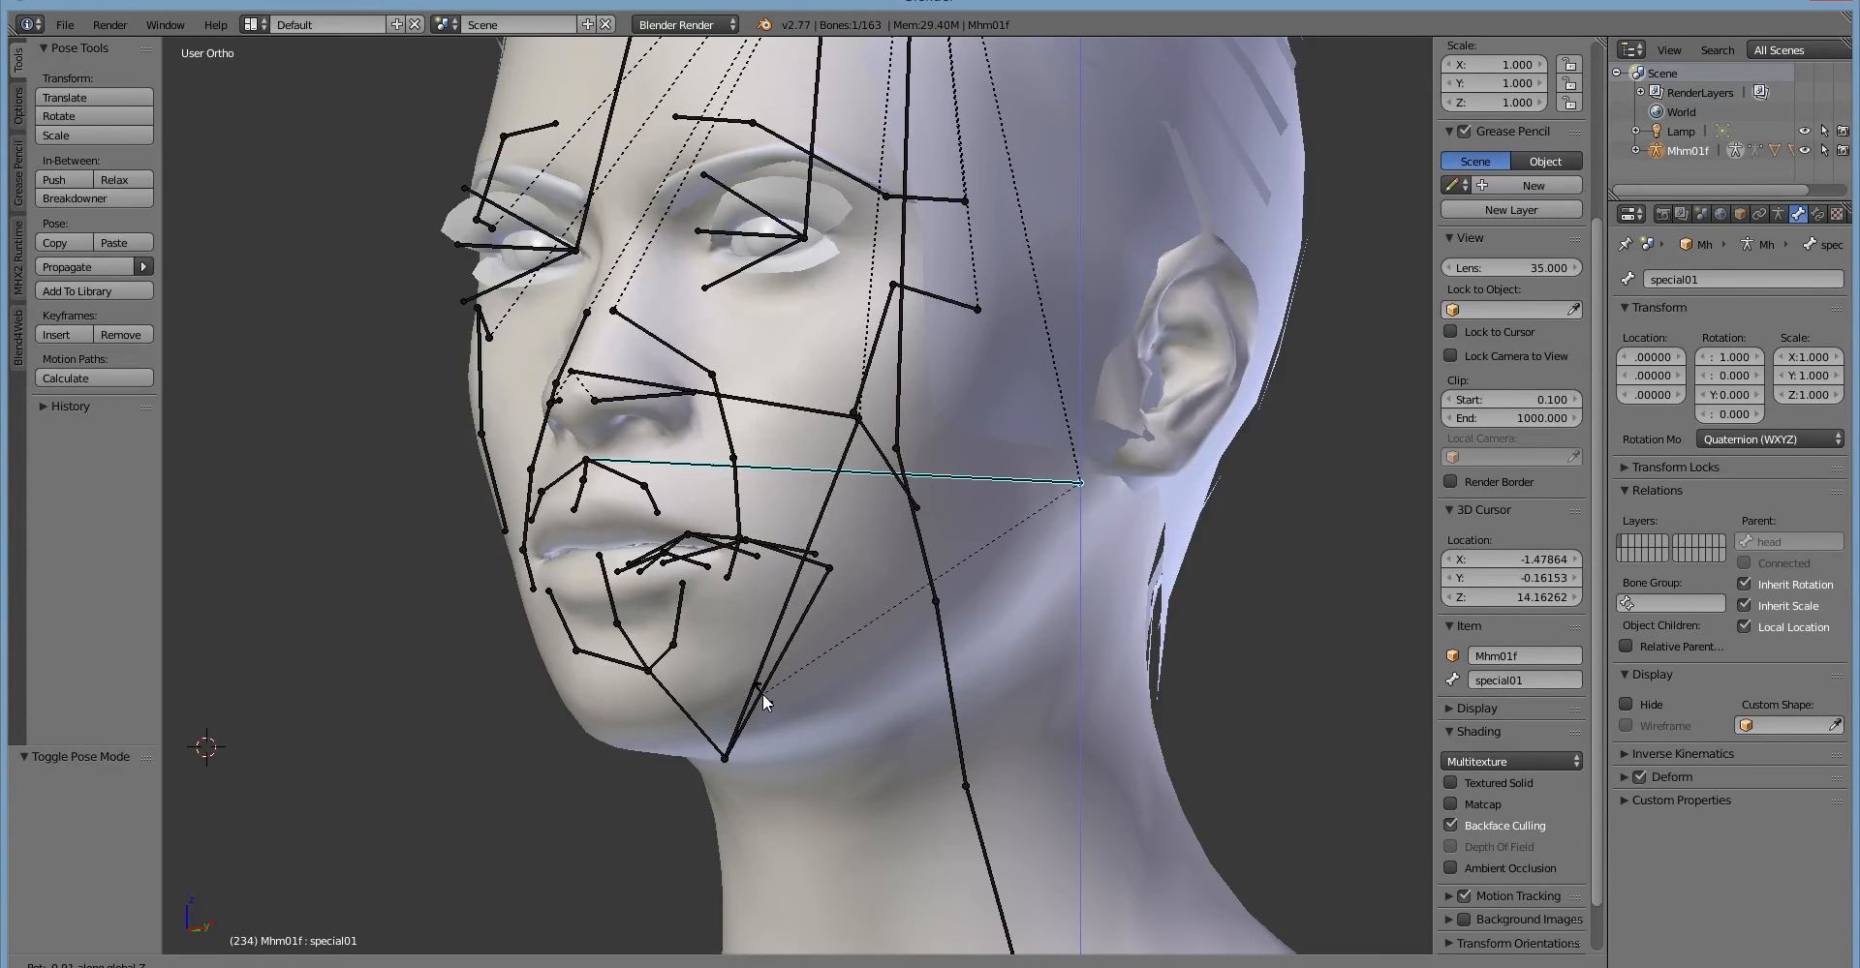
click(732, 685)
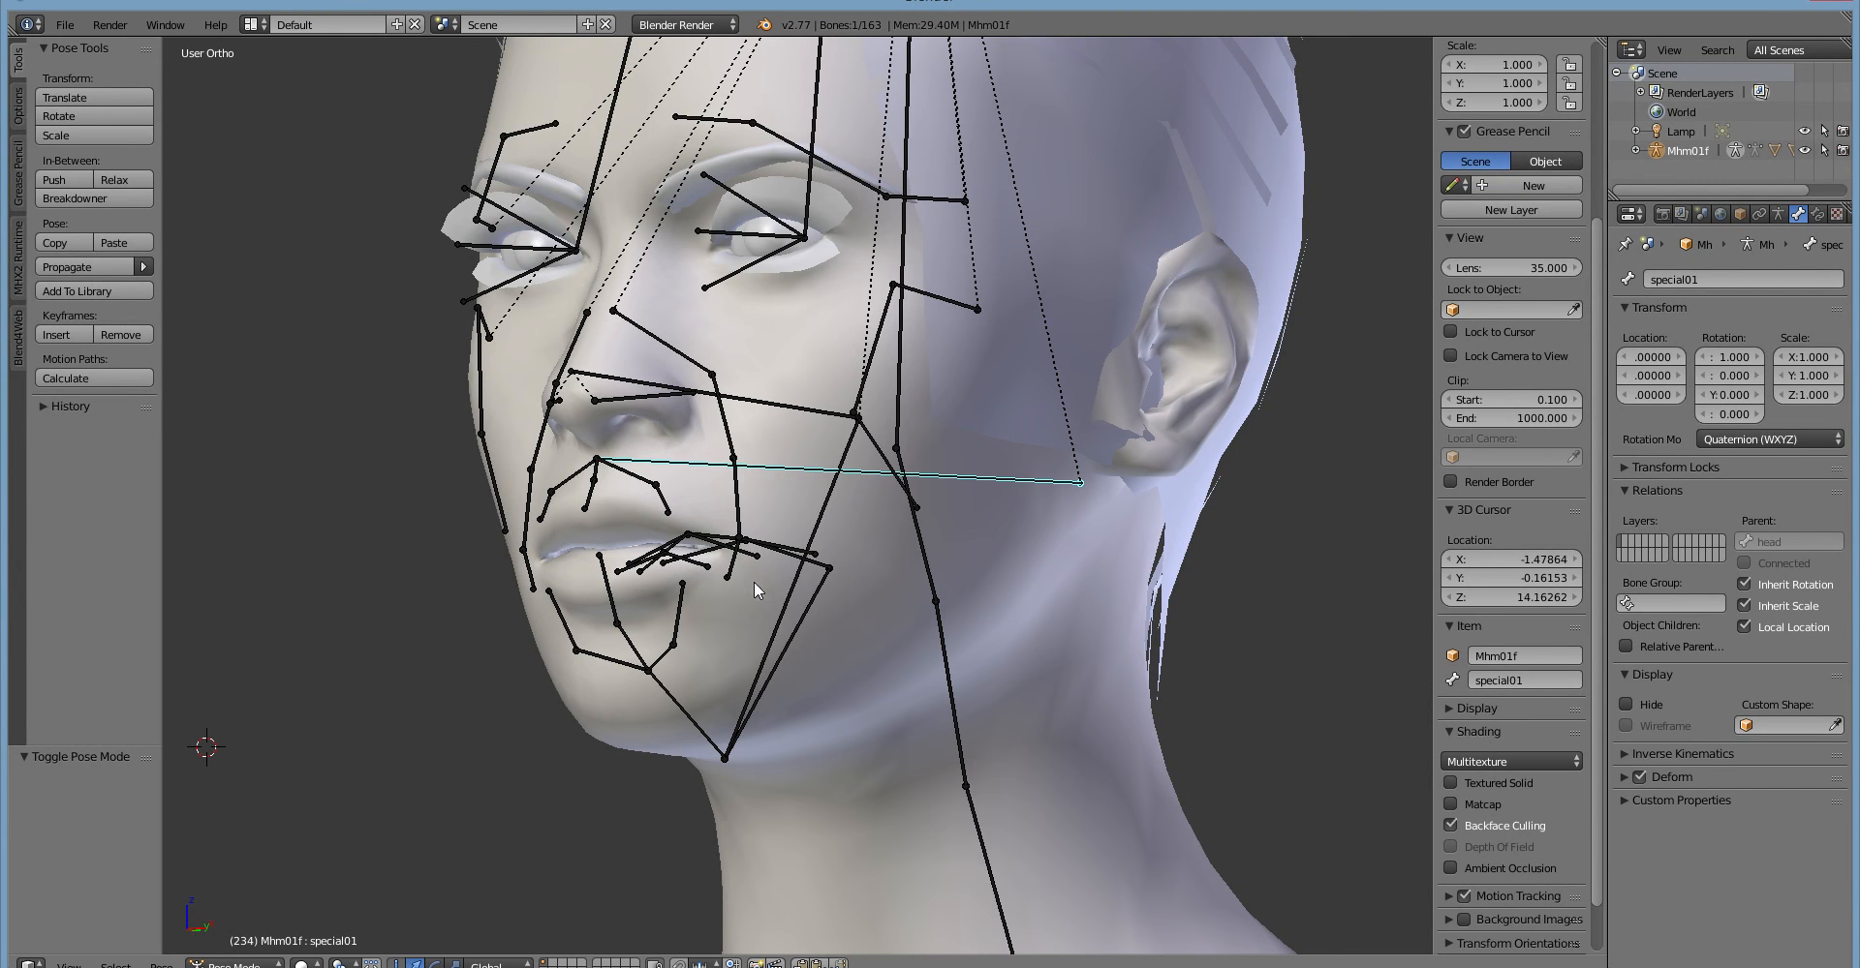
Try a further rotation of the special01 bone about the global Z axis.
scroll(828, 761, up, 4)
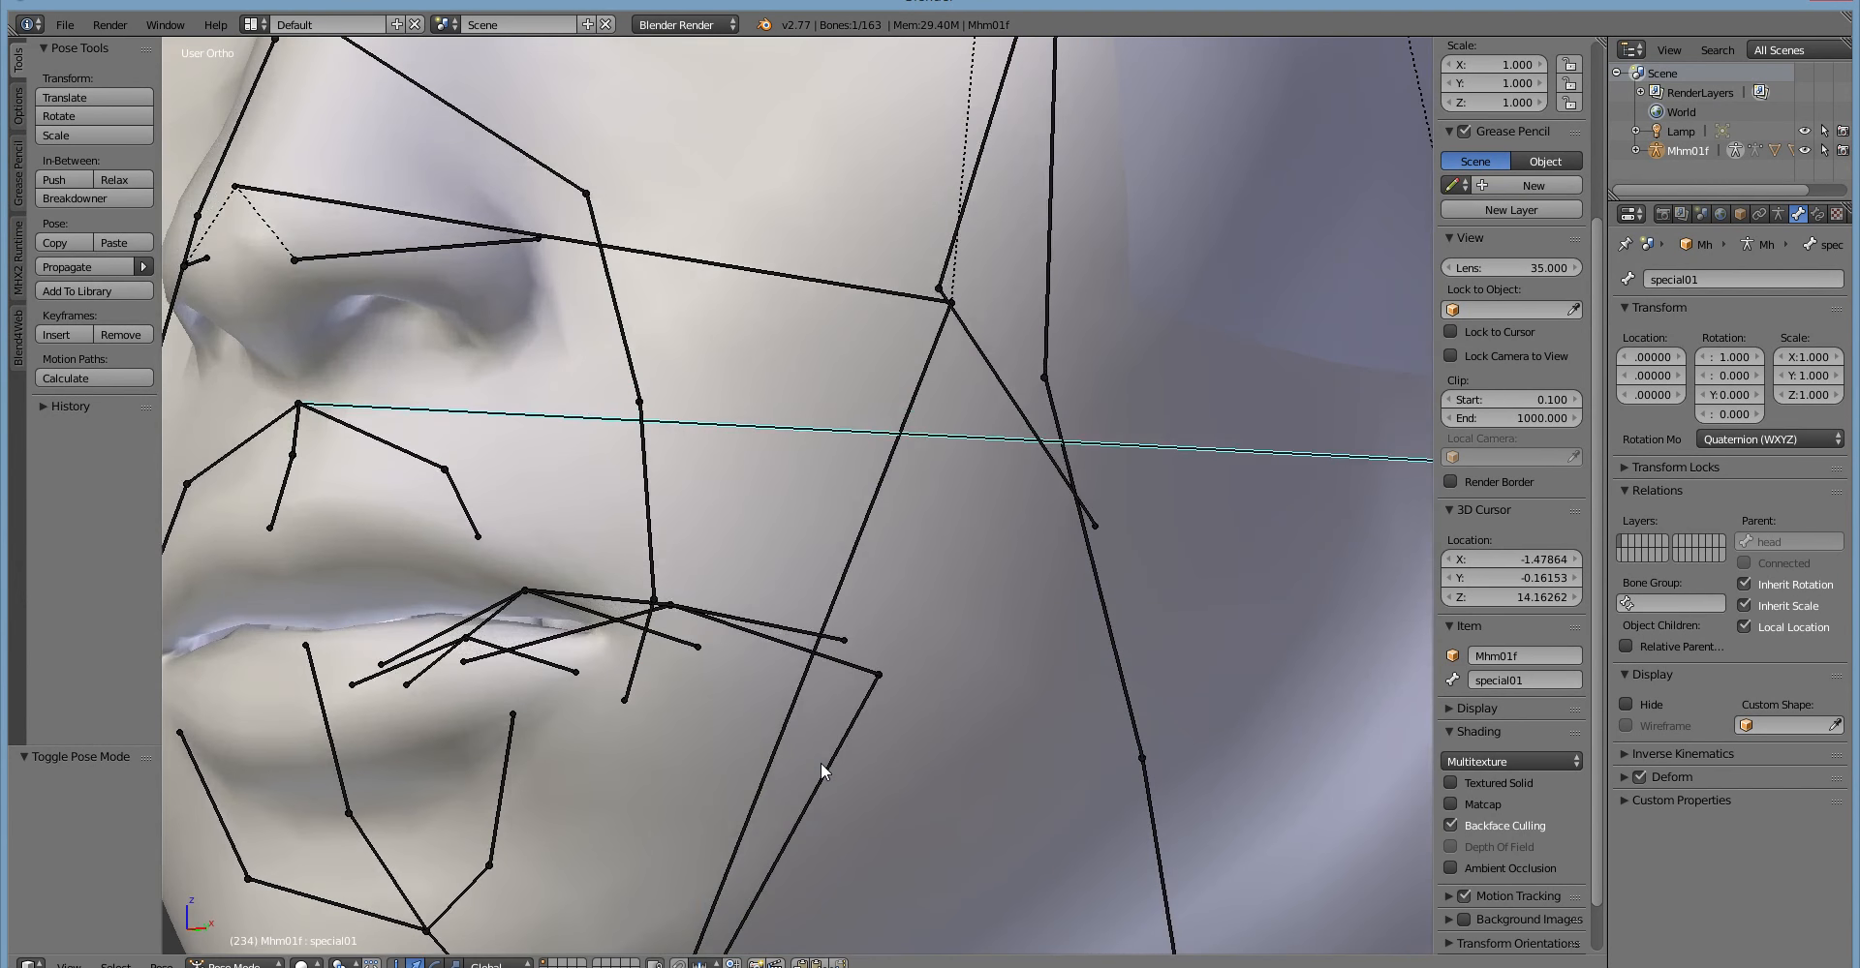
scroll(821, 765, down, 1)
key(r)
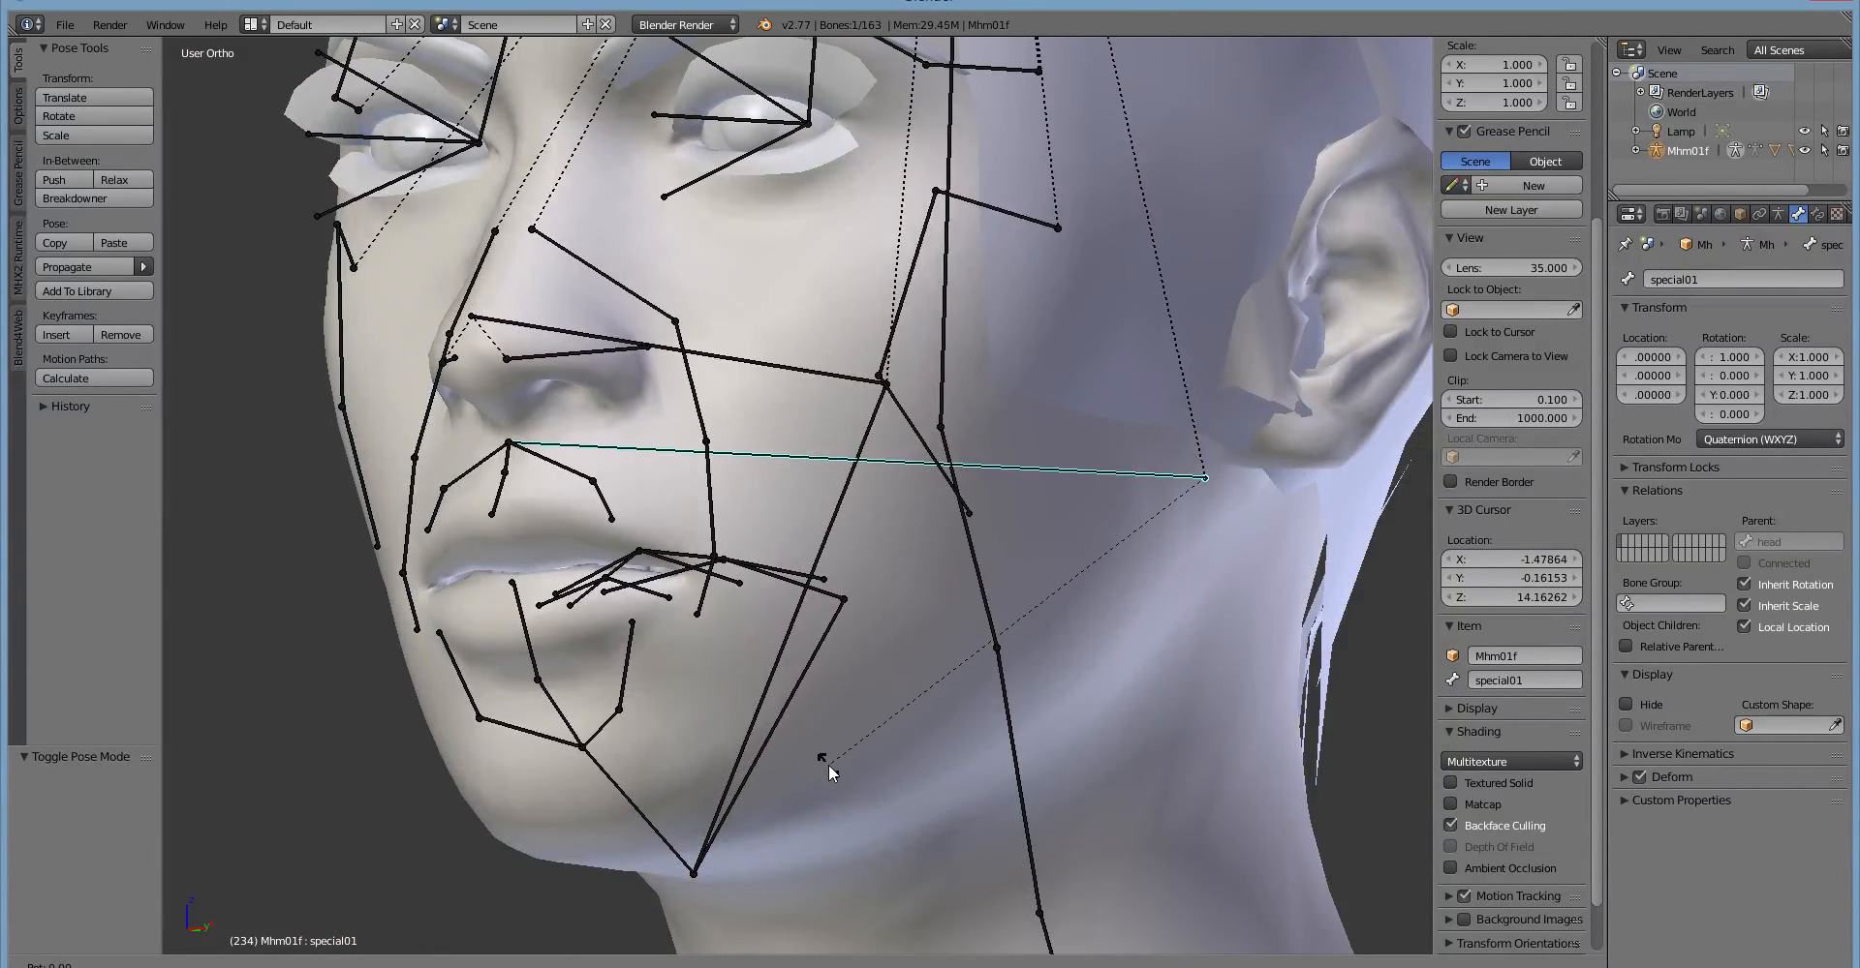
key(z)
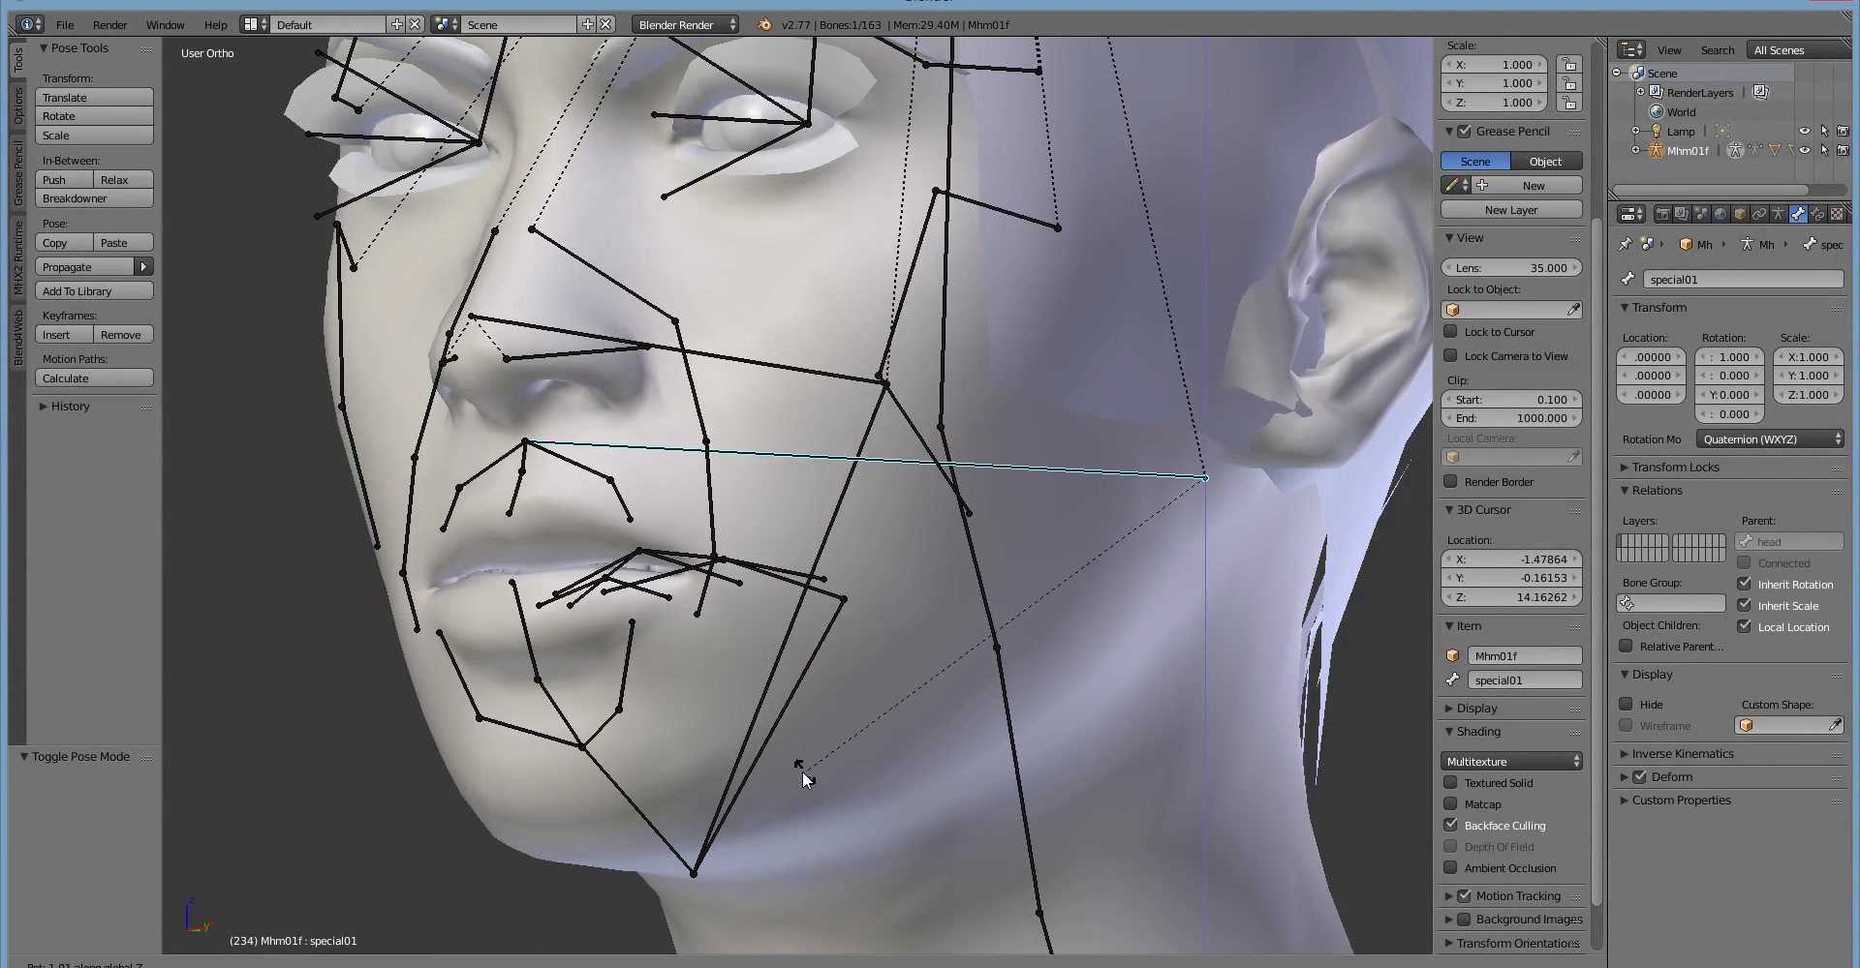
right_click(800, 793)
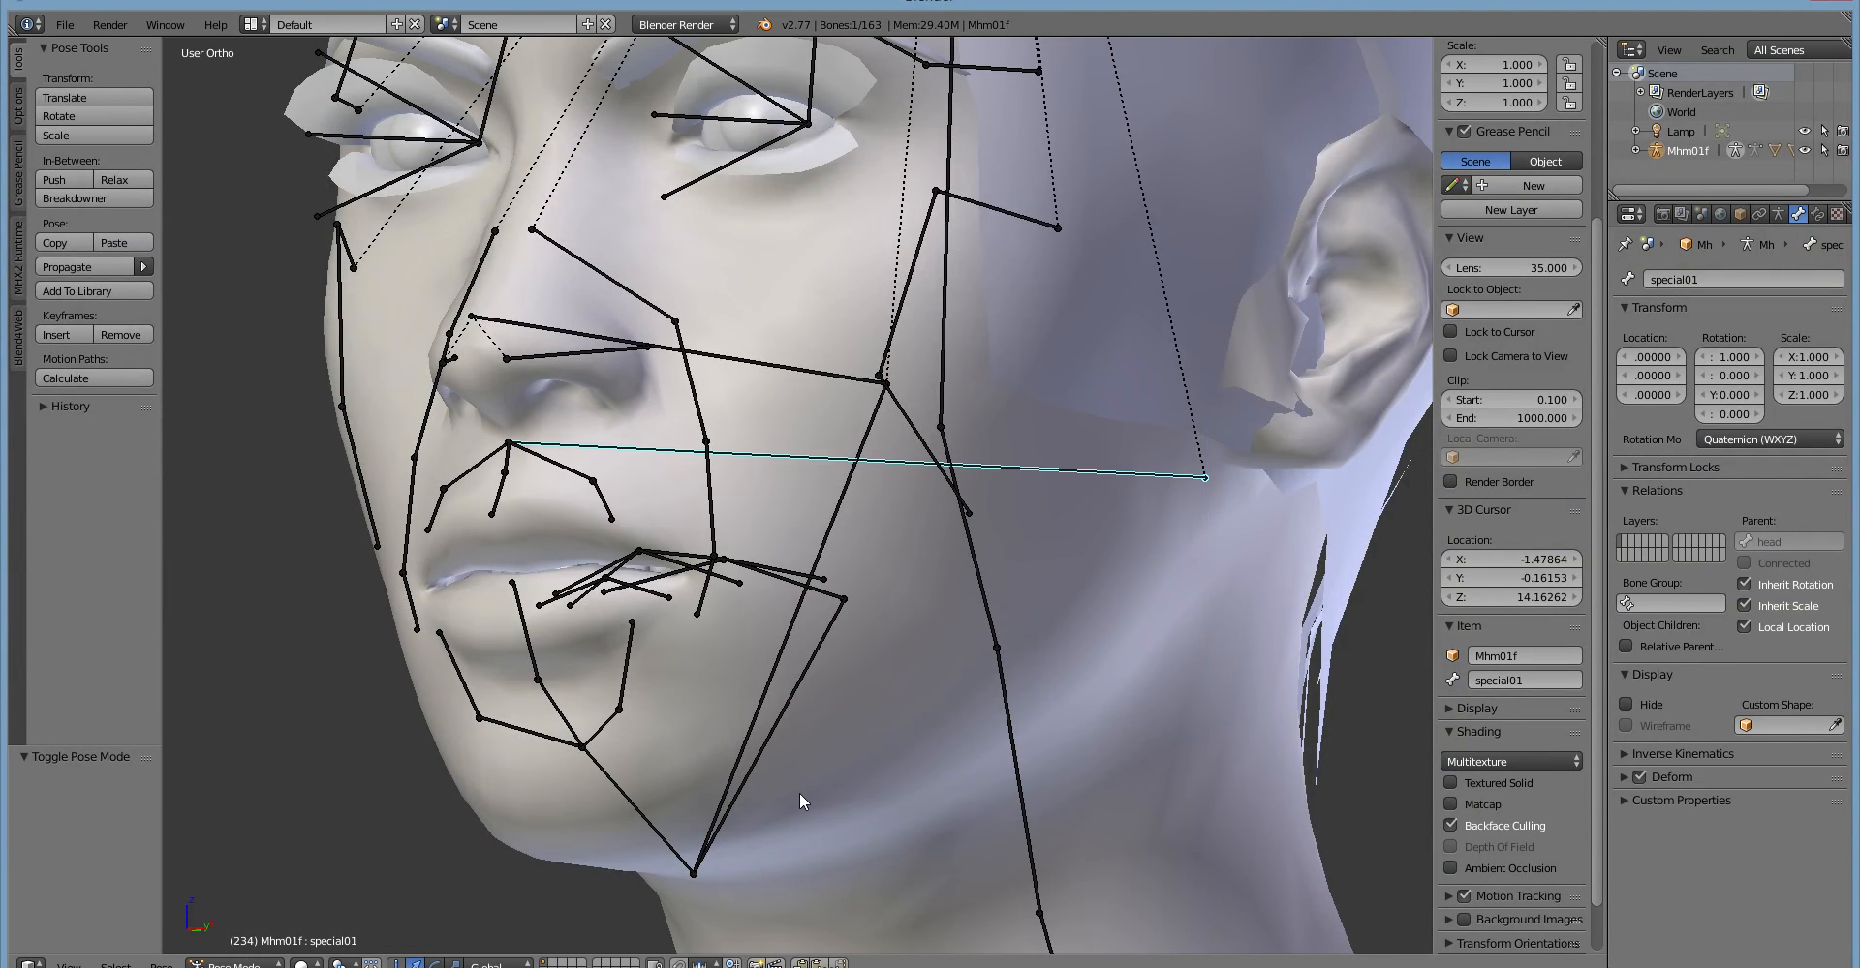
Rotate the special01 bone in the side view to raise the upper lip slightly.
middle_drag(800, 793, 751, 922)
middle_drag(990, 662, 1020, 612)
key(r)
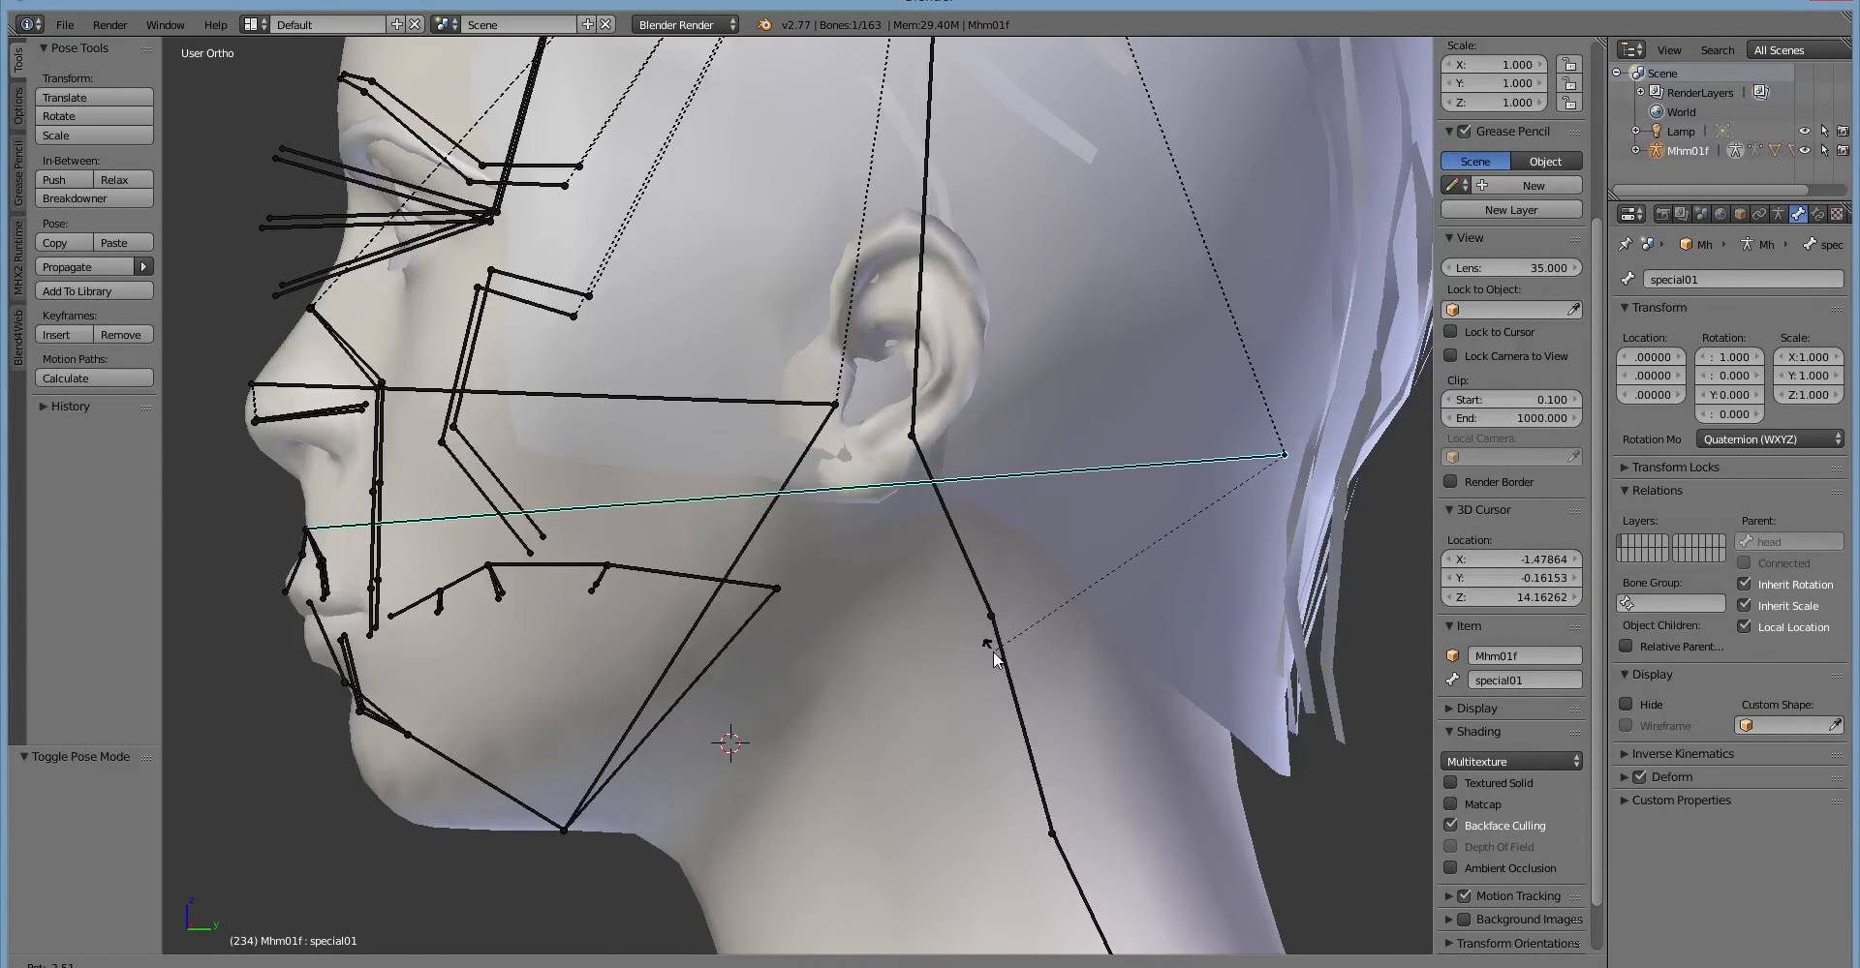
click(985, 647)
Select the jaw bone and rotate it about 8.85° around the global X axis to open the mouth.
middle_drag(839, 708, 502, 579)
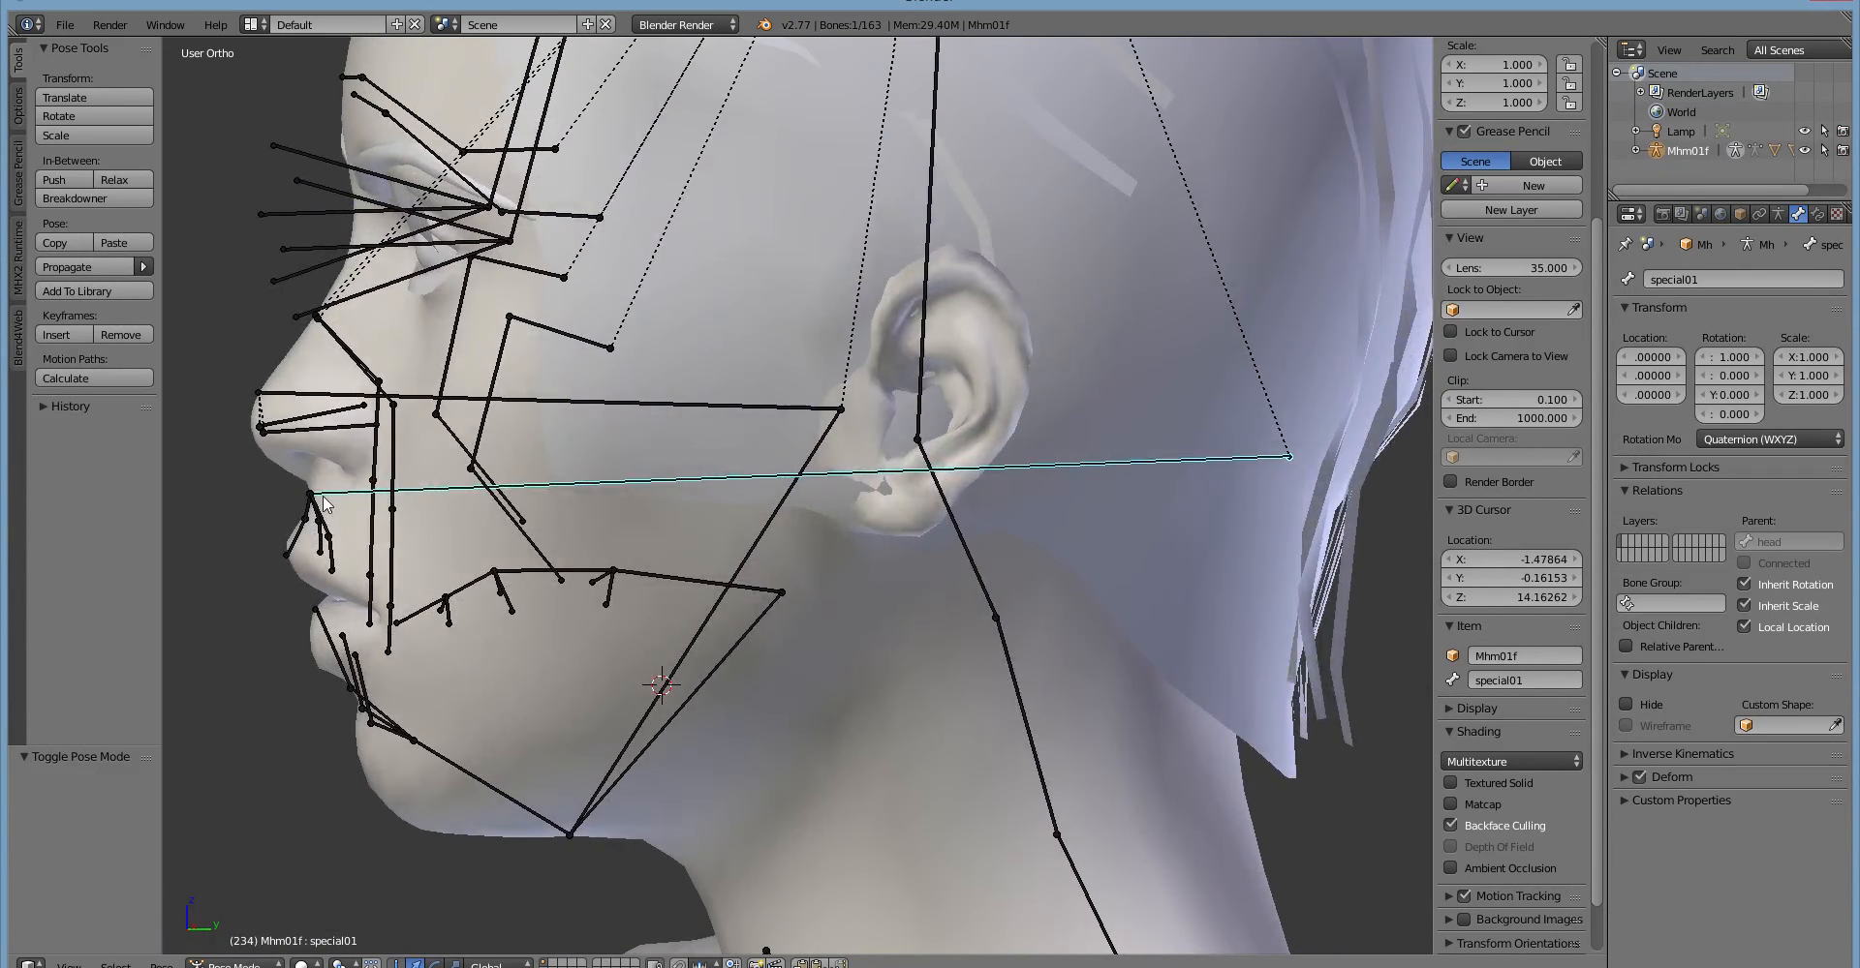
middle_drag(334, 608, 568, 706)
right_click(775, 544)
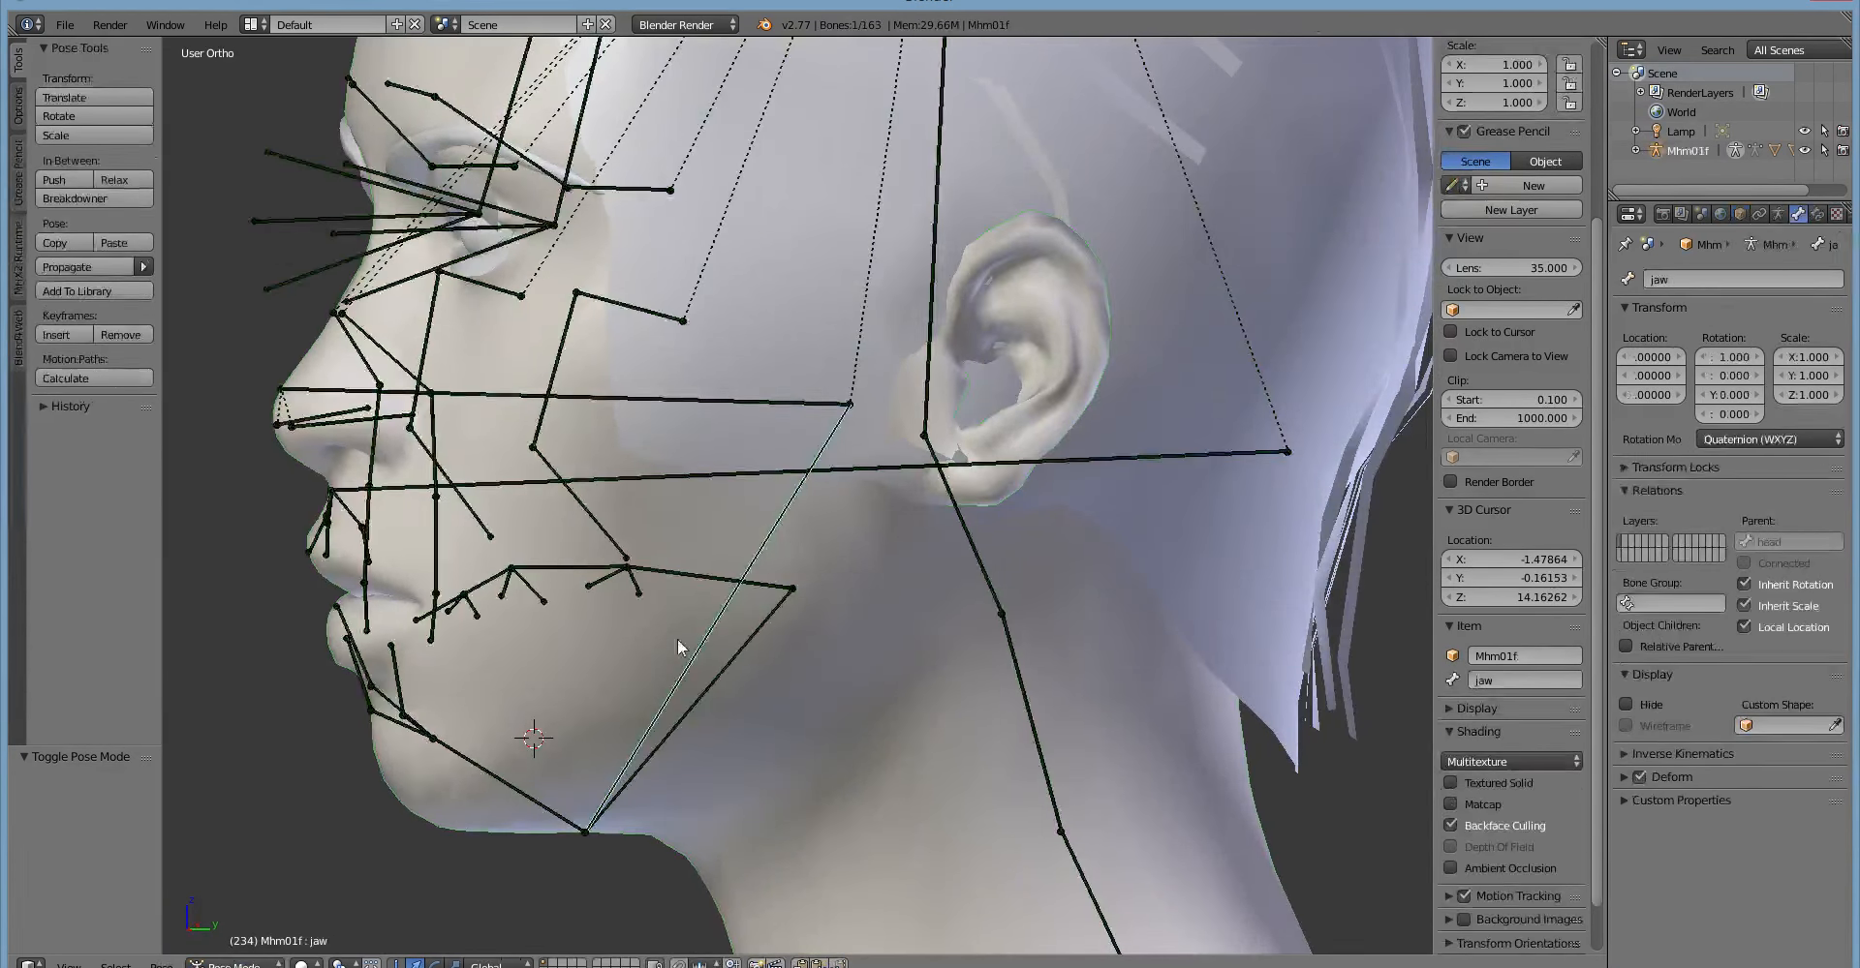
scroll(704, 620, up, 3)
scroll(717, 622, down, 2)
middle_drag(721, 624, 670, 643)
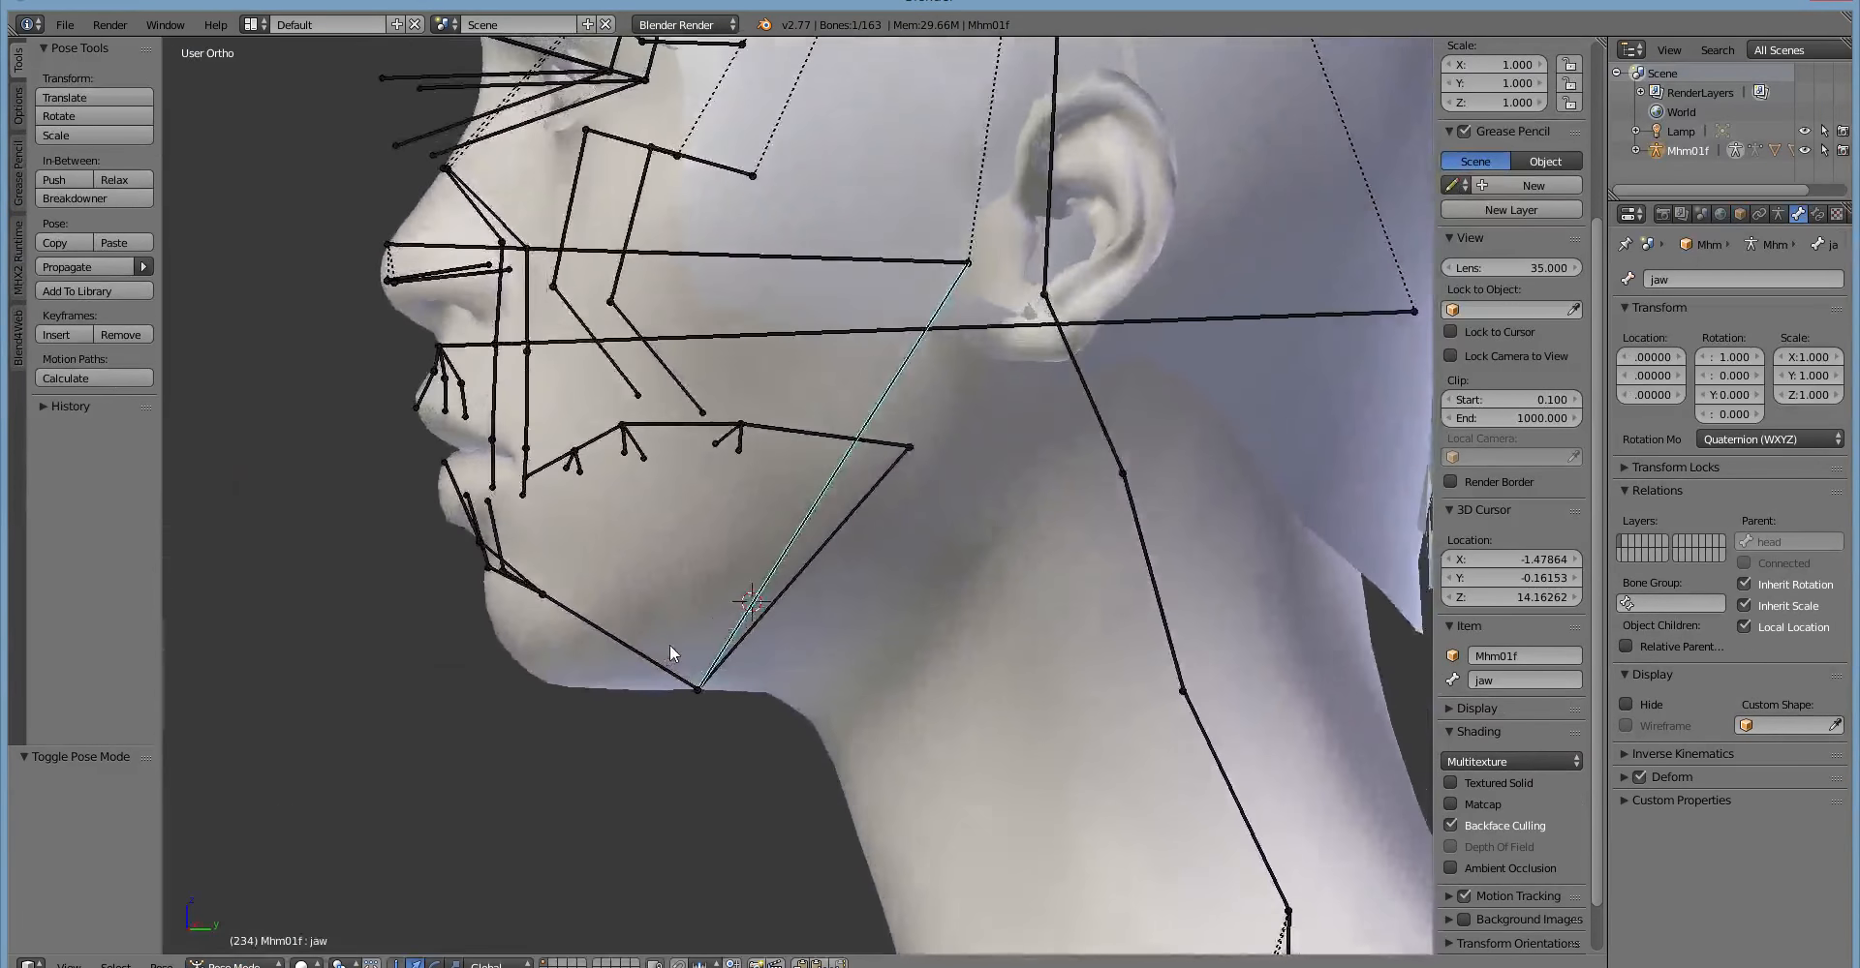
key(r)
key(x)
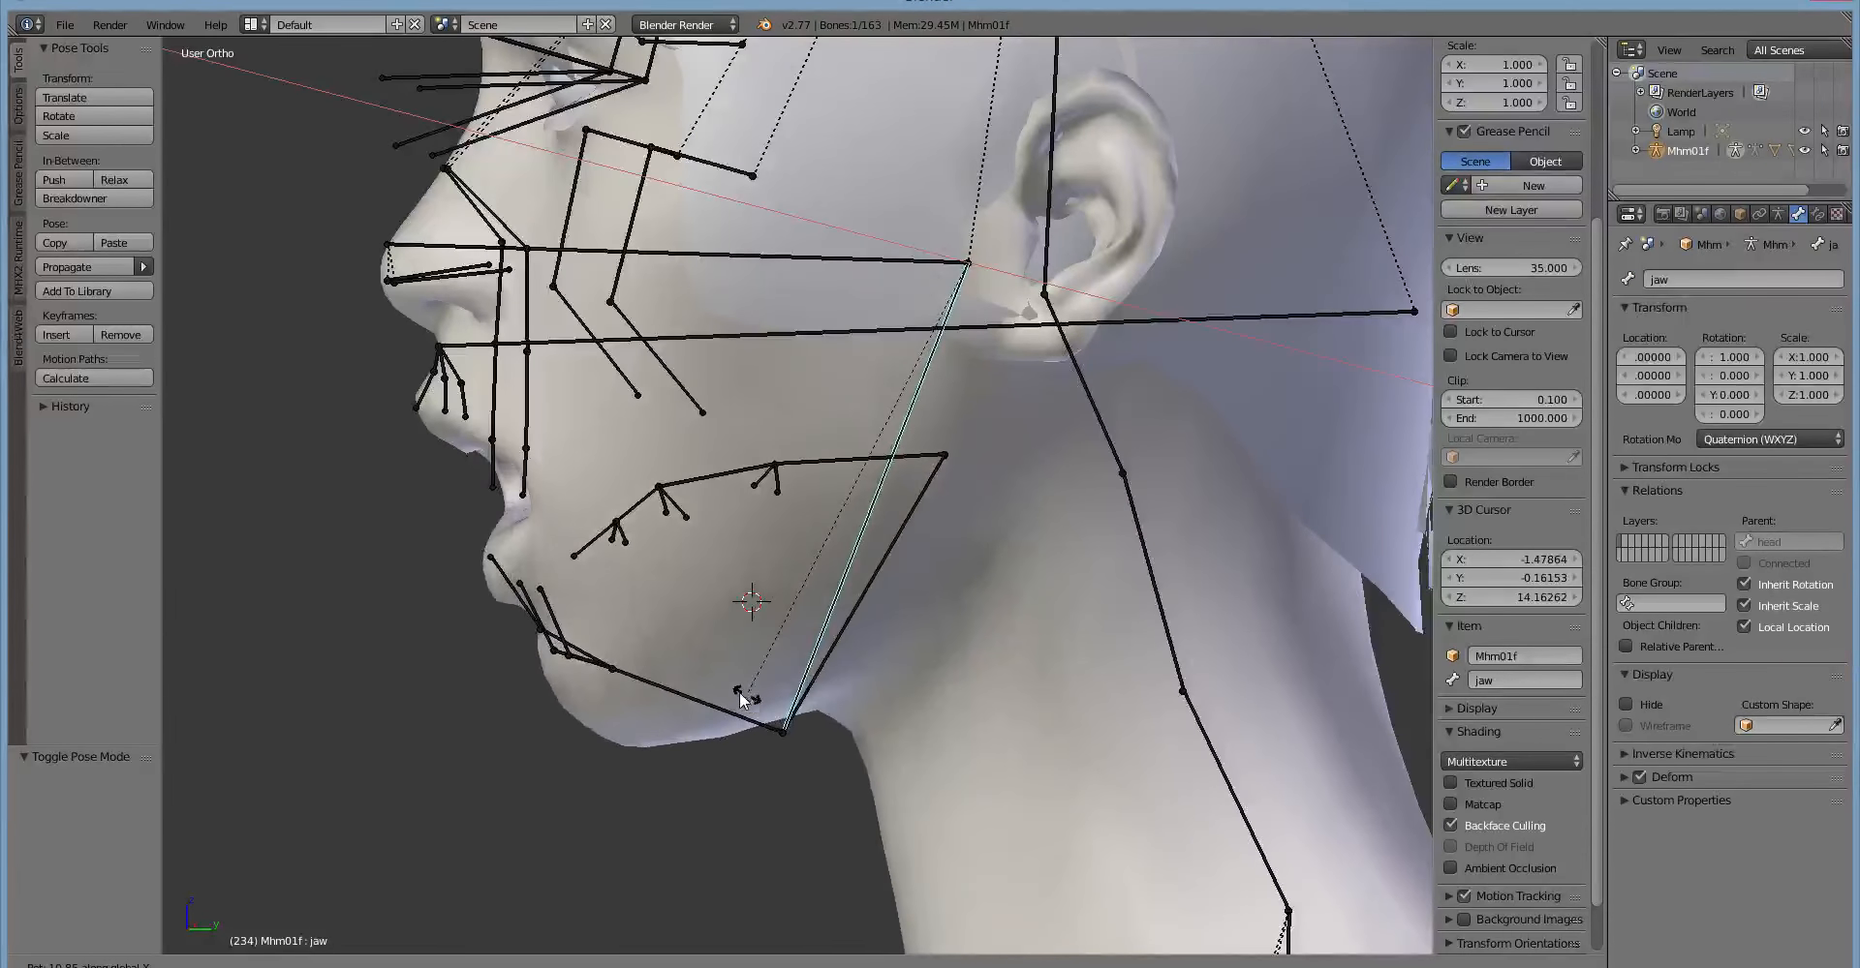
click(720, 739)
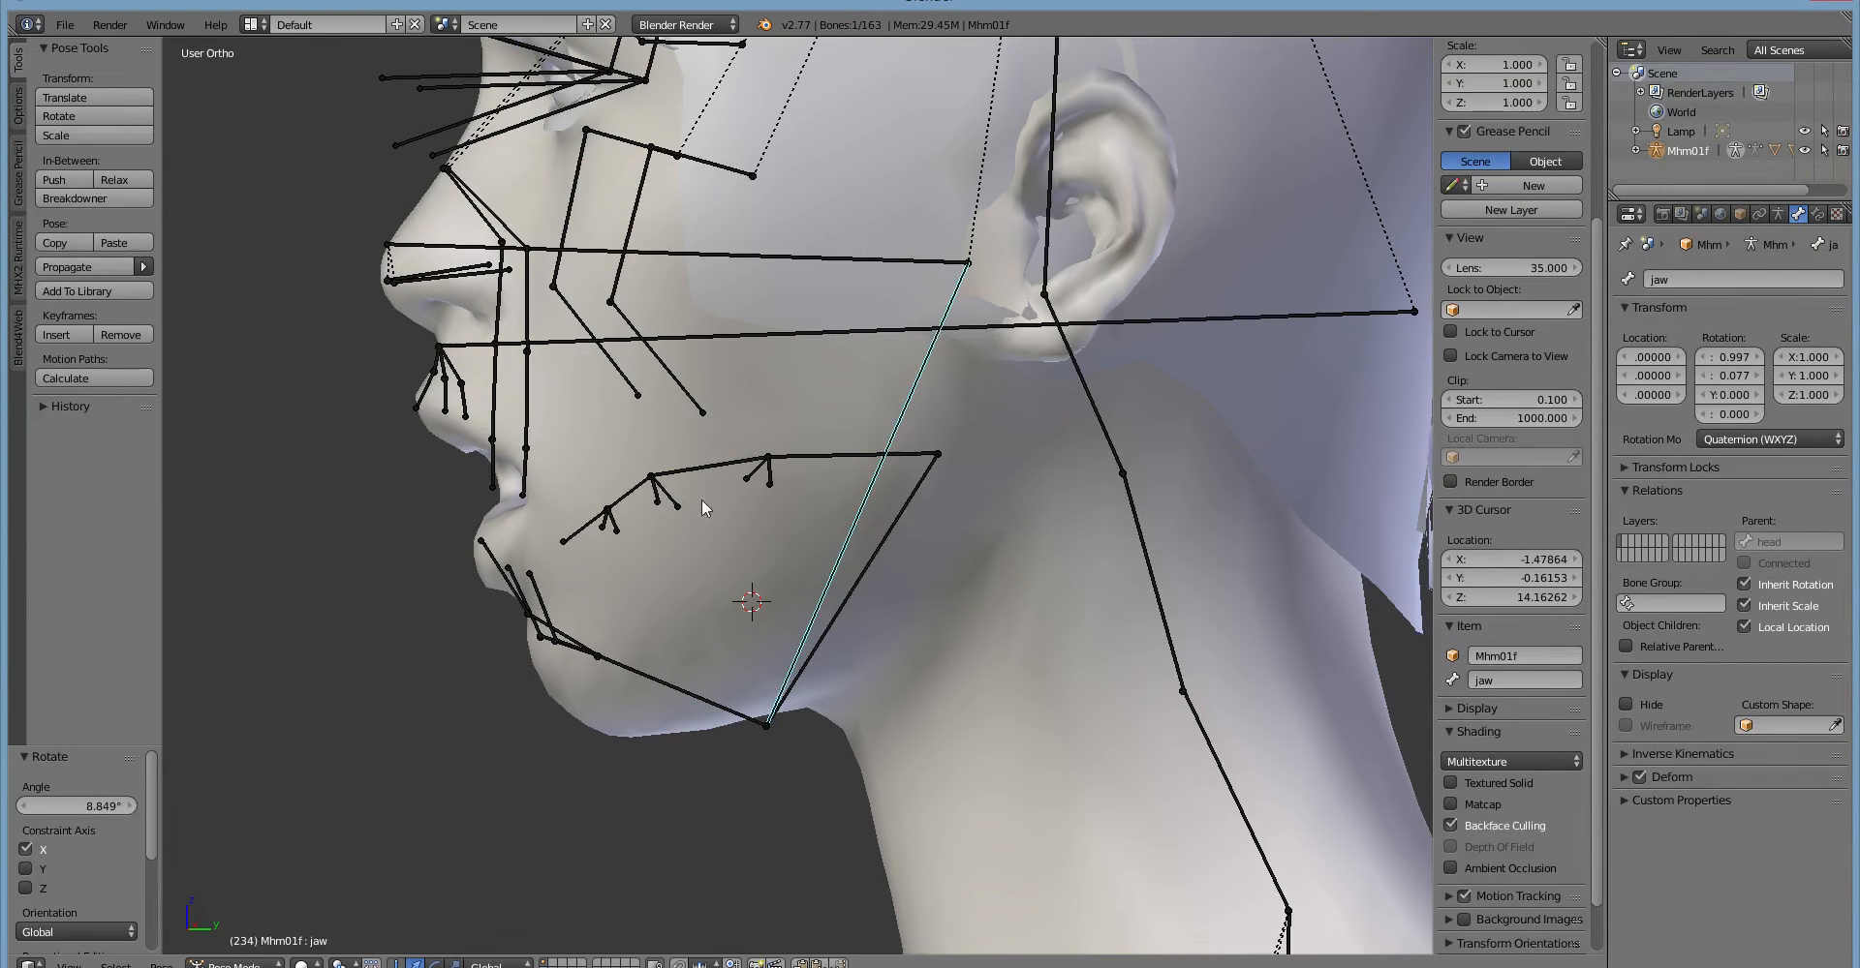
Try rotating the jaw bone again in the right side view.
mouse_move(701, 498)
middle_down()
mouse_move(880, 490)
mouse_move(695, 529)
mouse_move(945, 489)
mouse_move(852, 452)
mouse_move(695, 490)
mouse_move(689, 510)
middle_up()
key(KP_3)
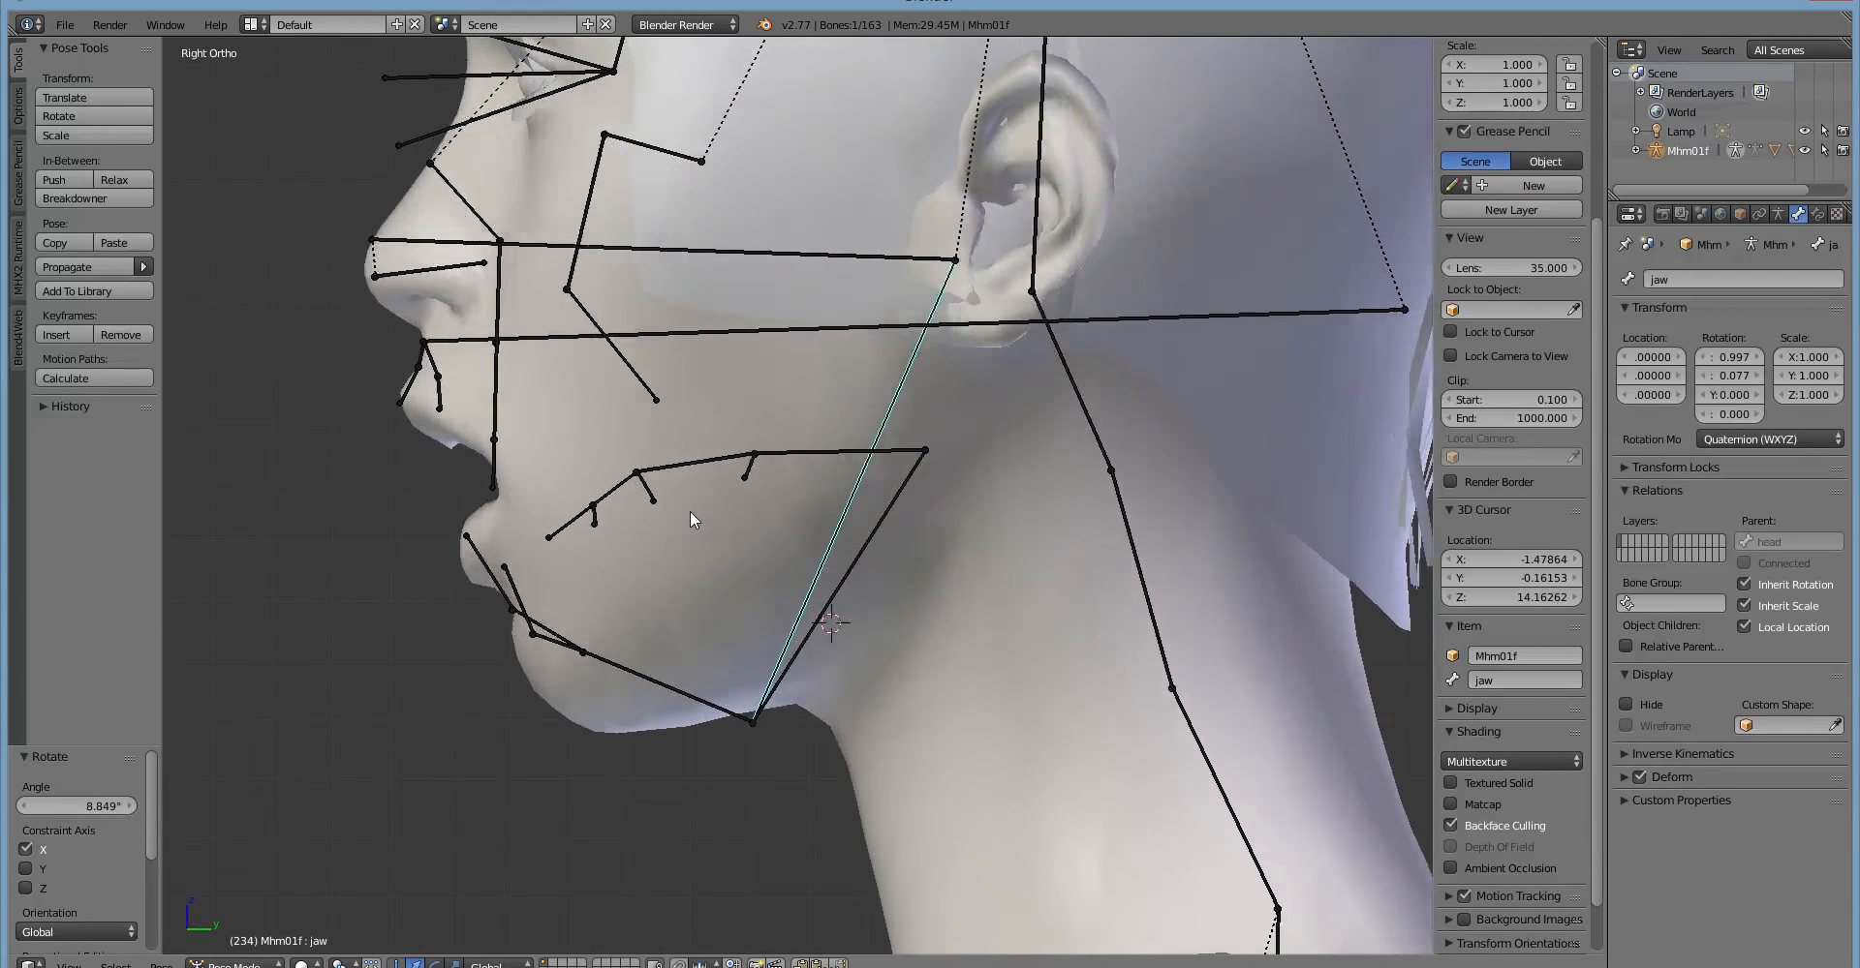
key(r)
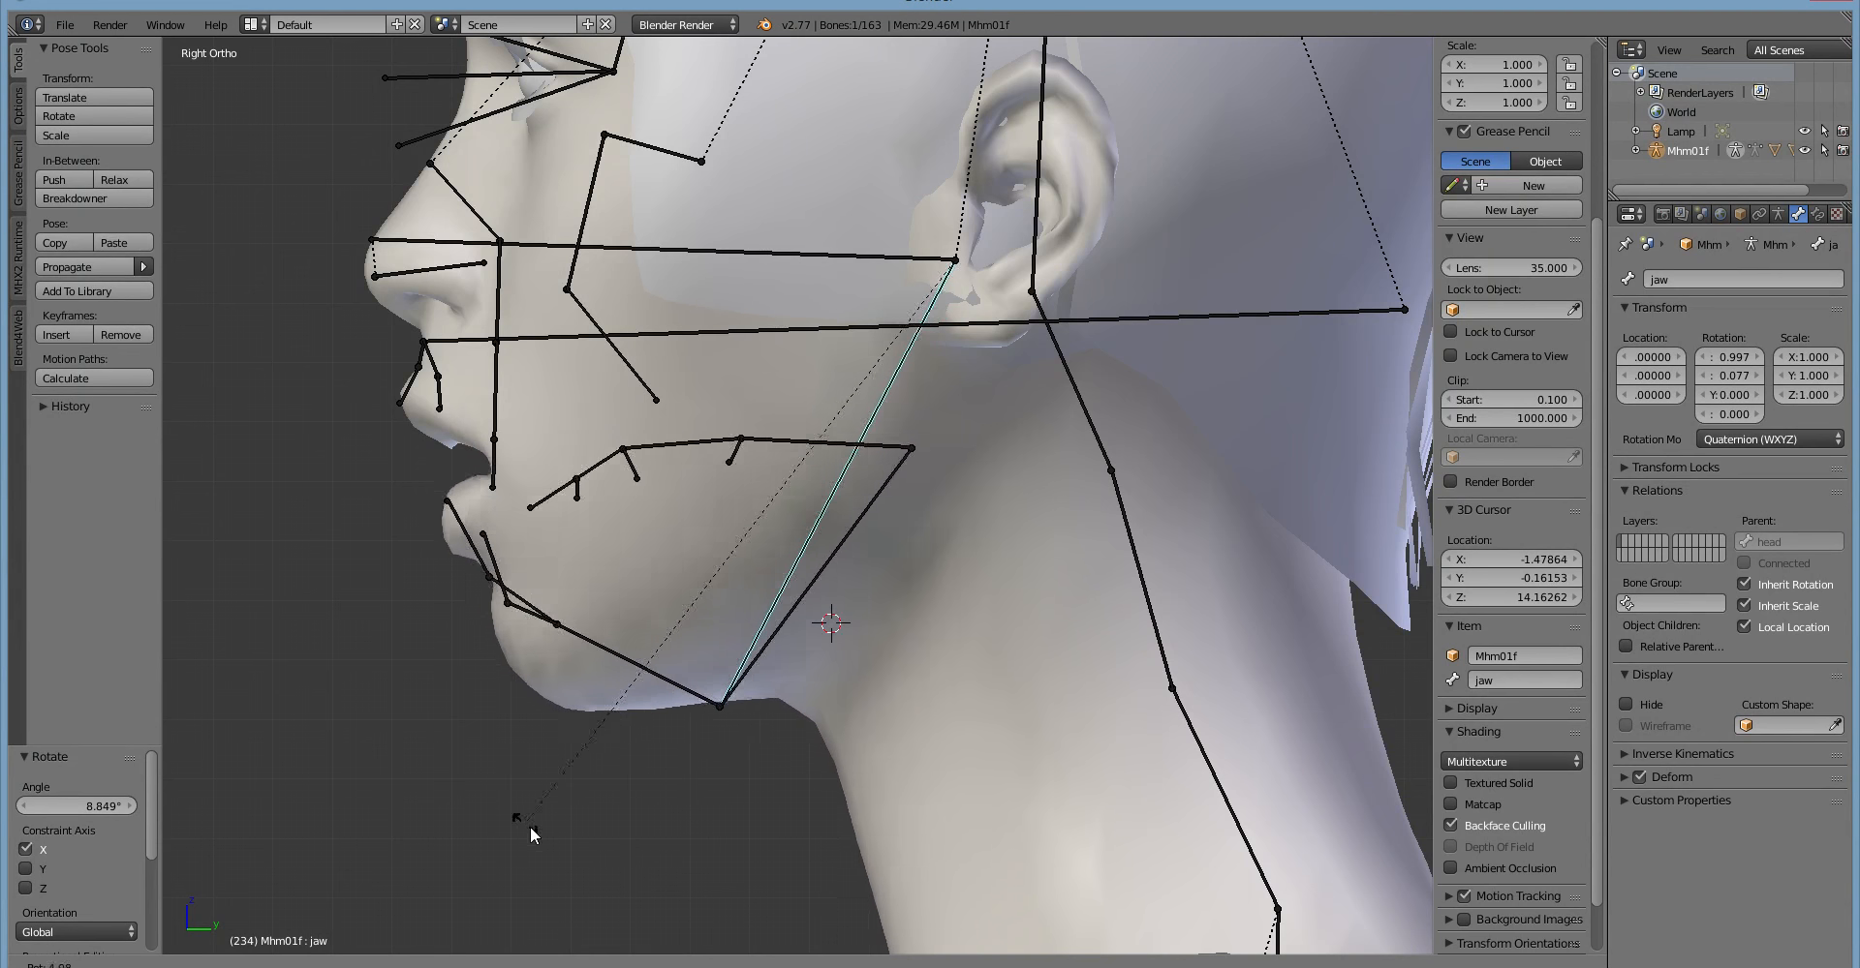
right_click(560, 838)
Select the special04 bone and rotate it about -13.75° in the right side view to lower the lower lip.
middle_drag(544, 827, 645, 732)
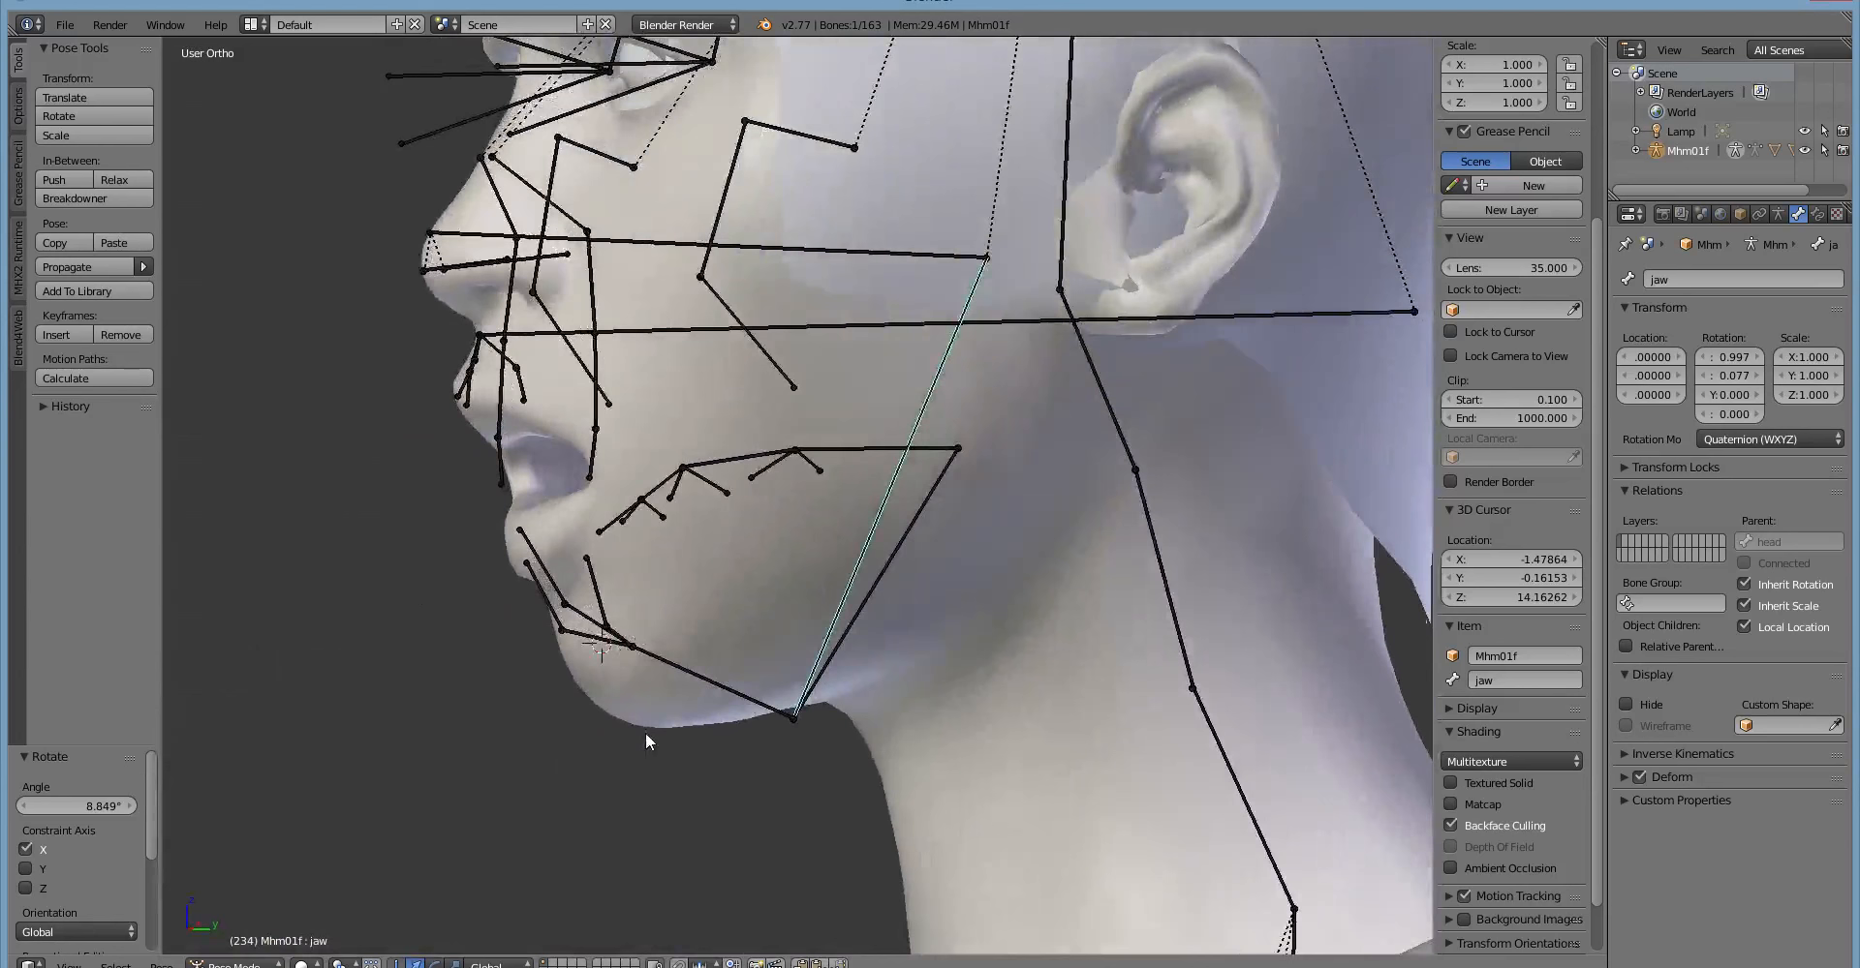
right_click(647, 664)
middle_drag(647, 660, 618, 758)
scroll(587, 753, up, 2)
key(KP_3)
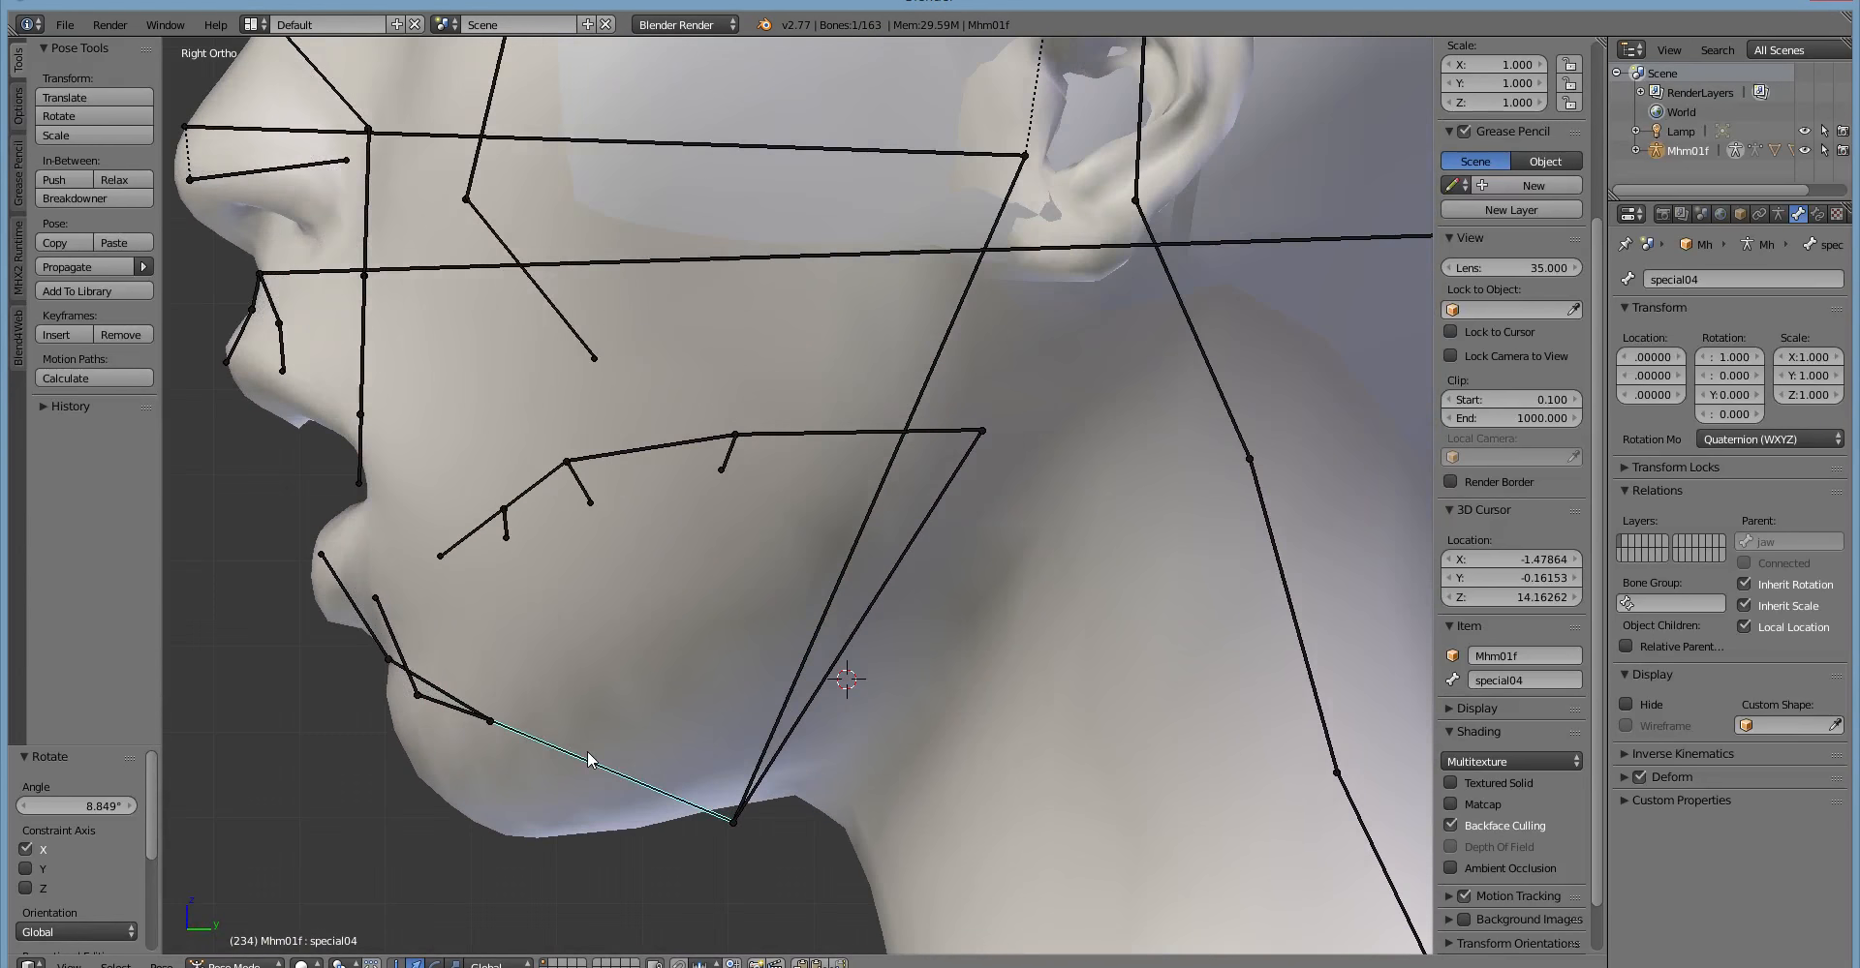
shift+middle_drag(466, 759, 509, 669)
key(r)
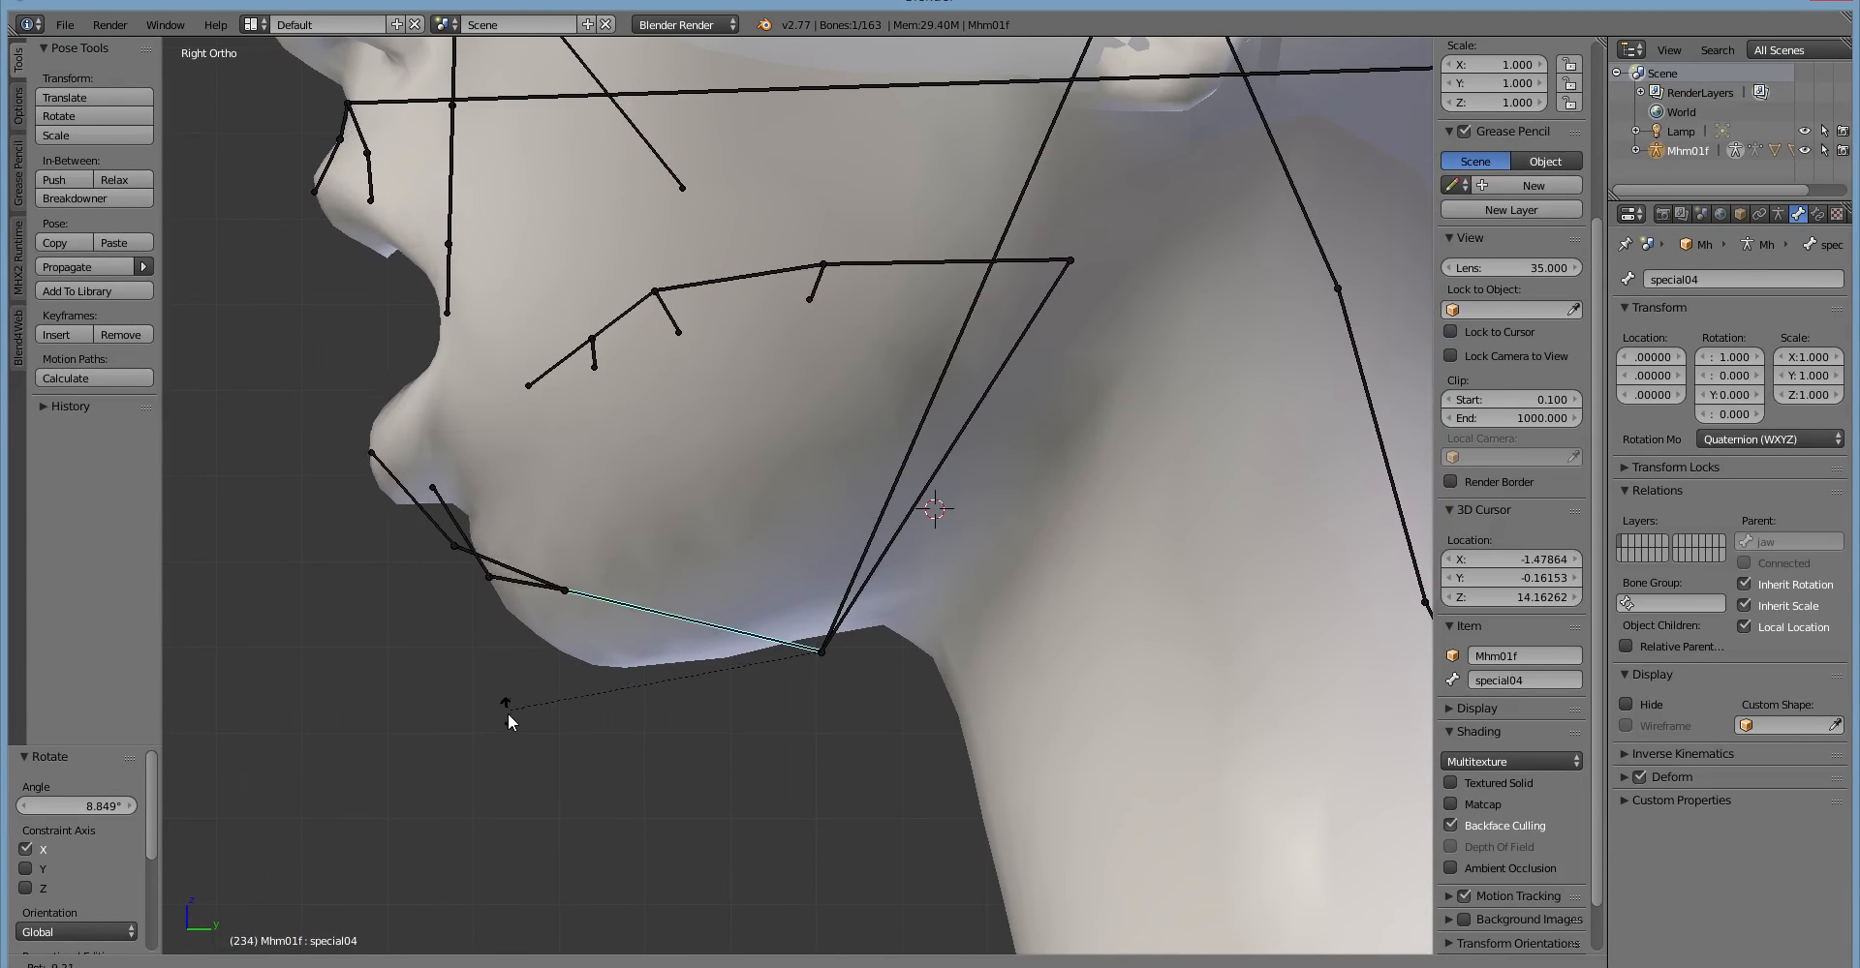
click(464, 747)
Inspect the lowered lip up close and clear the rotation of the special04 bone.
middle_drag(465, 747, 507, 759)
scroll(504, 759, up, 3)
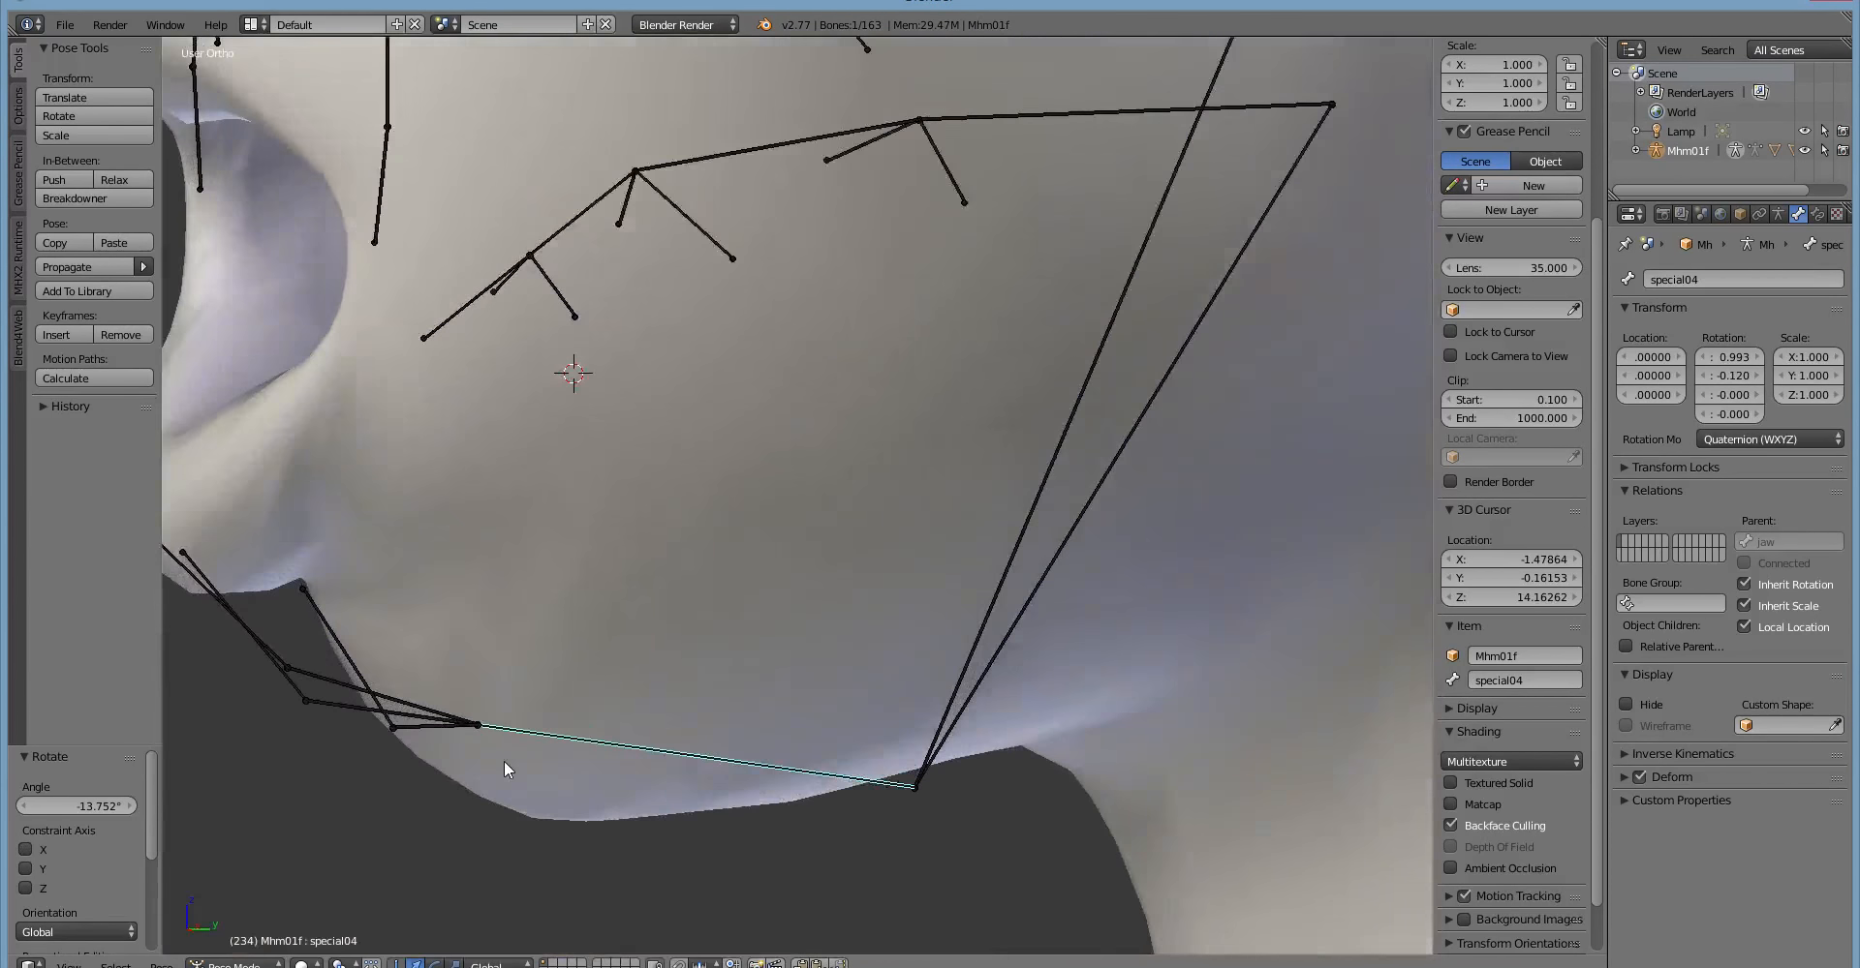
key(KP_3)
scroll(512, 720, down, 3)
key(alt+r)
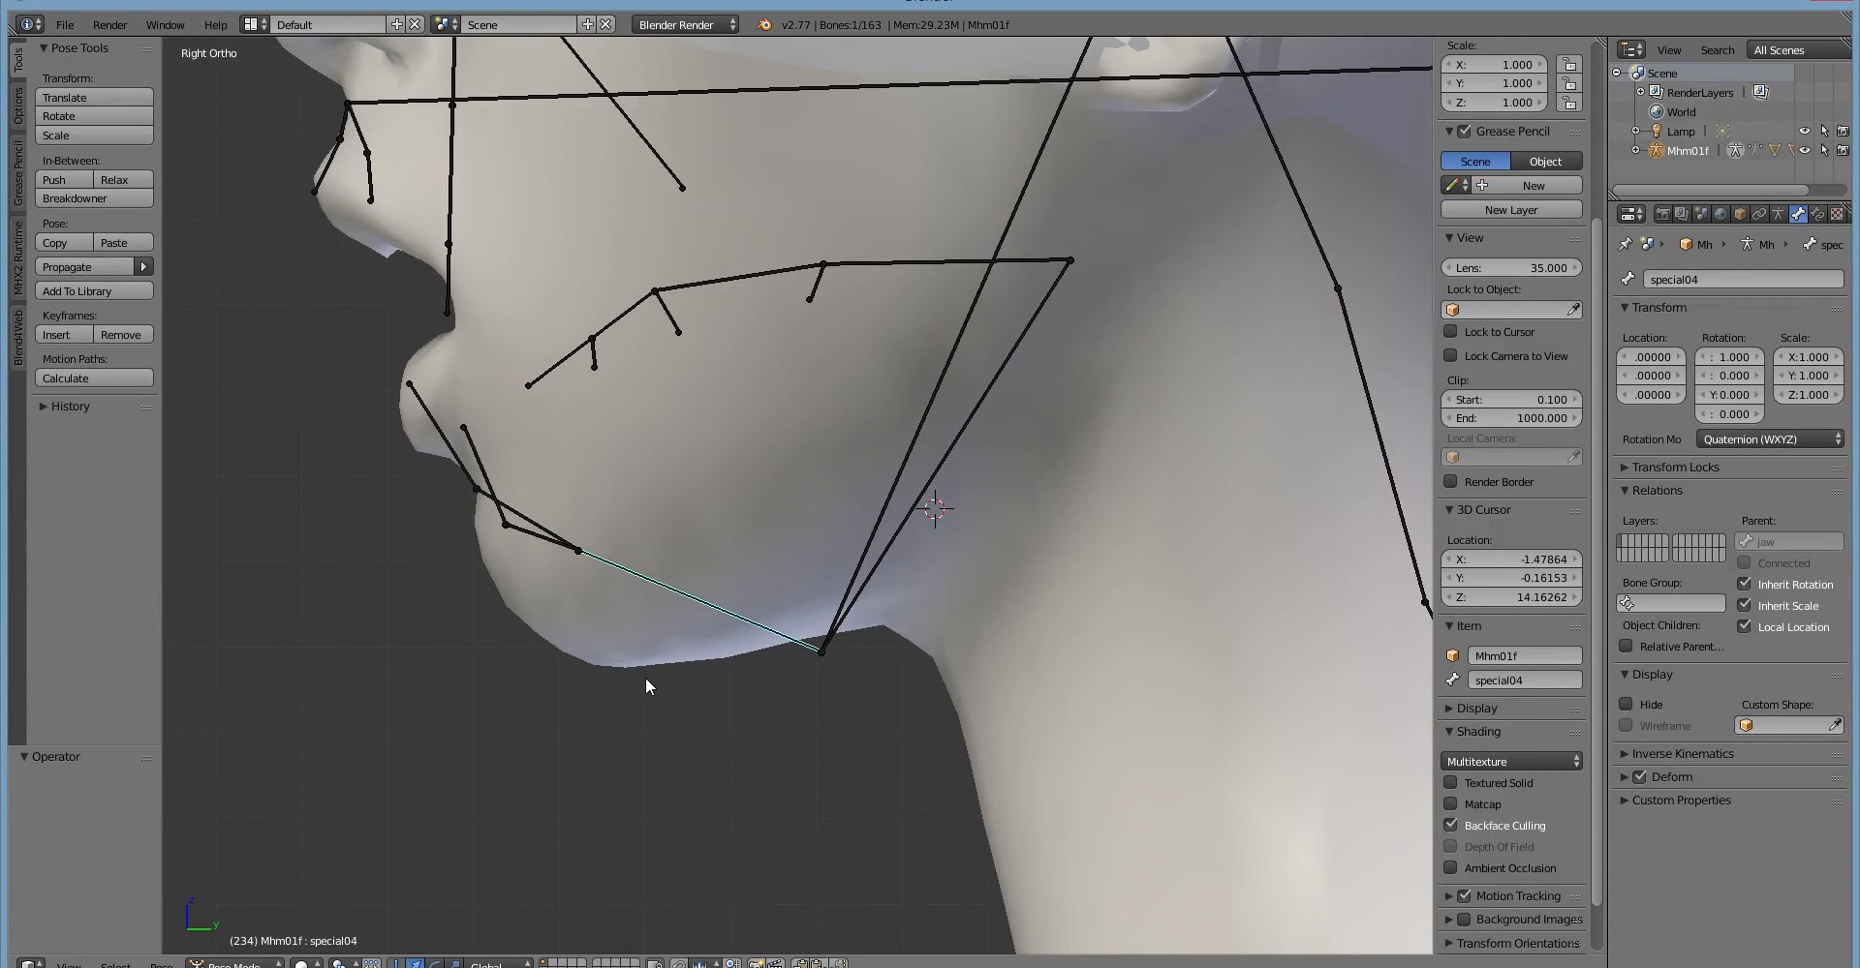
Try rotating the special04 bone about the global X axis to raise and lower the lower lip.
middle_drag(646, 679, 754, 729)
key(r)
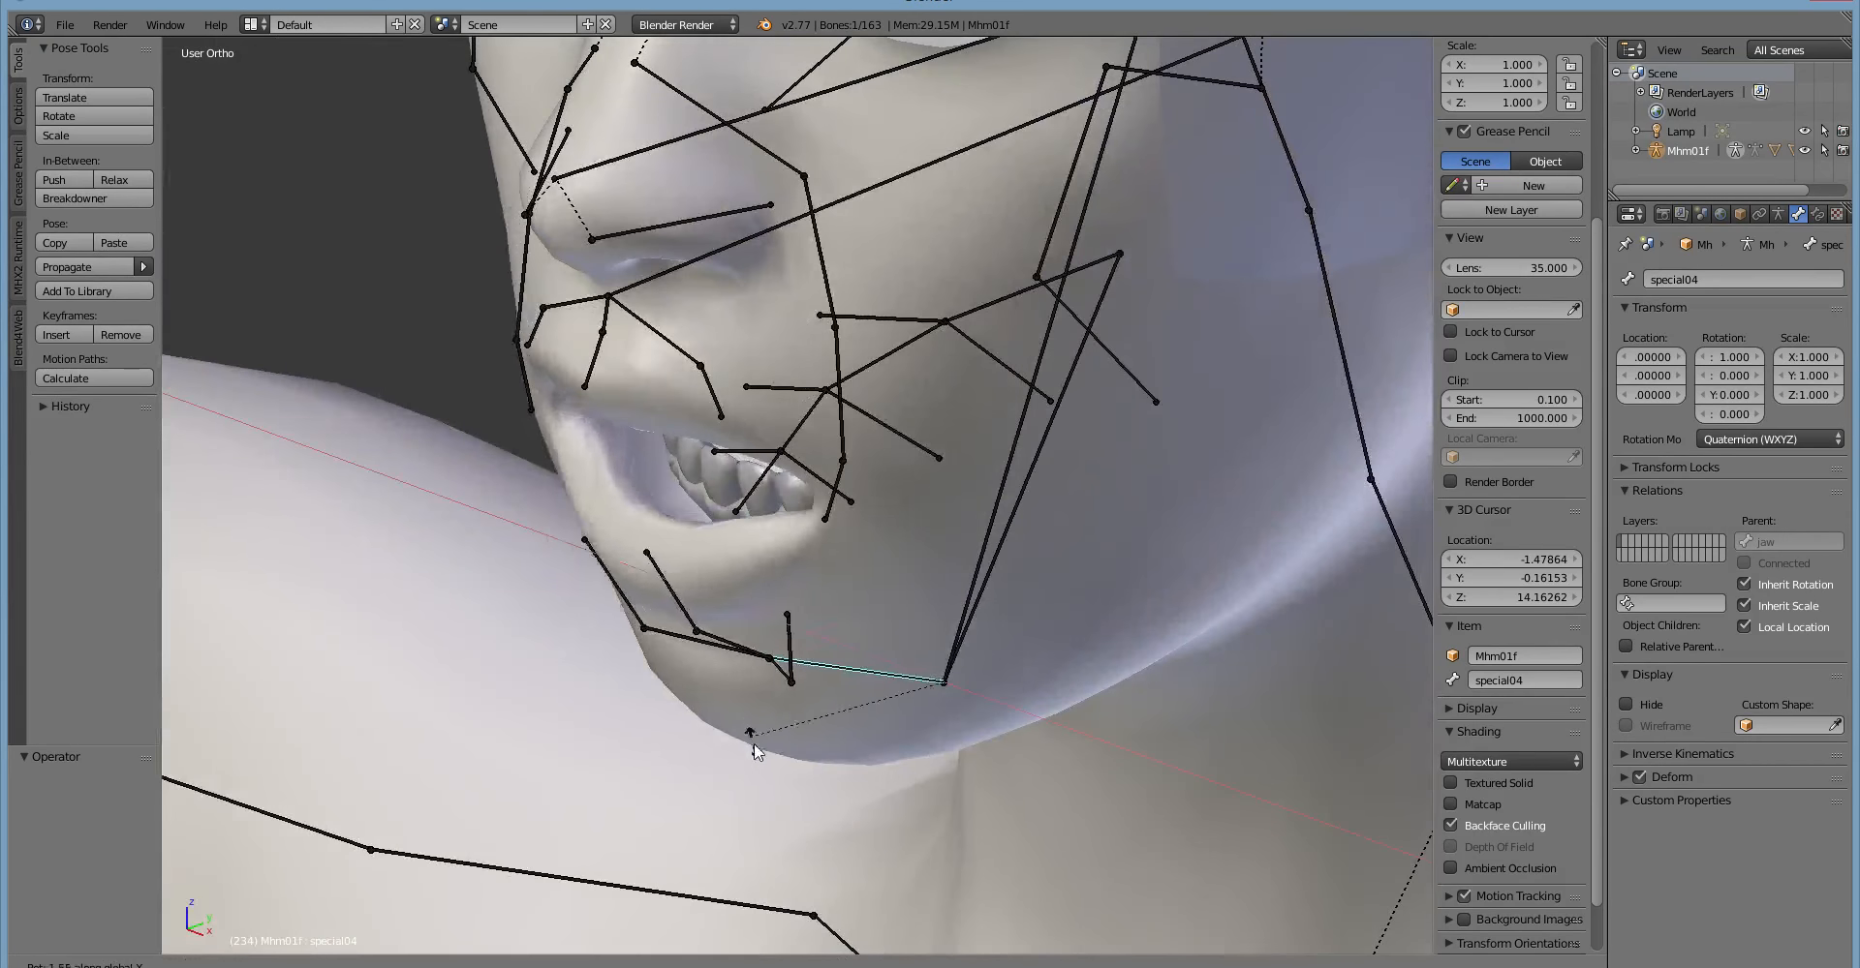
key(x)
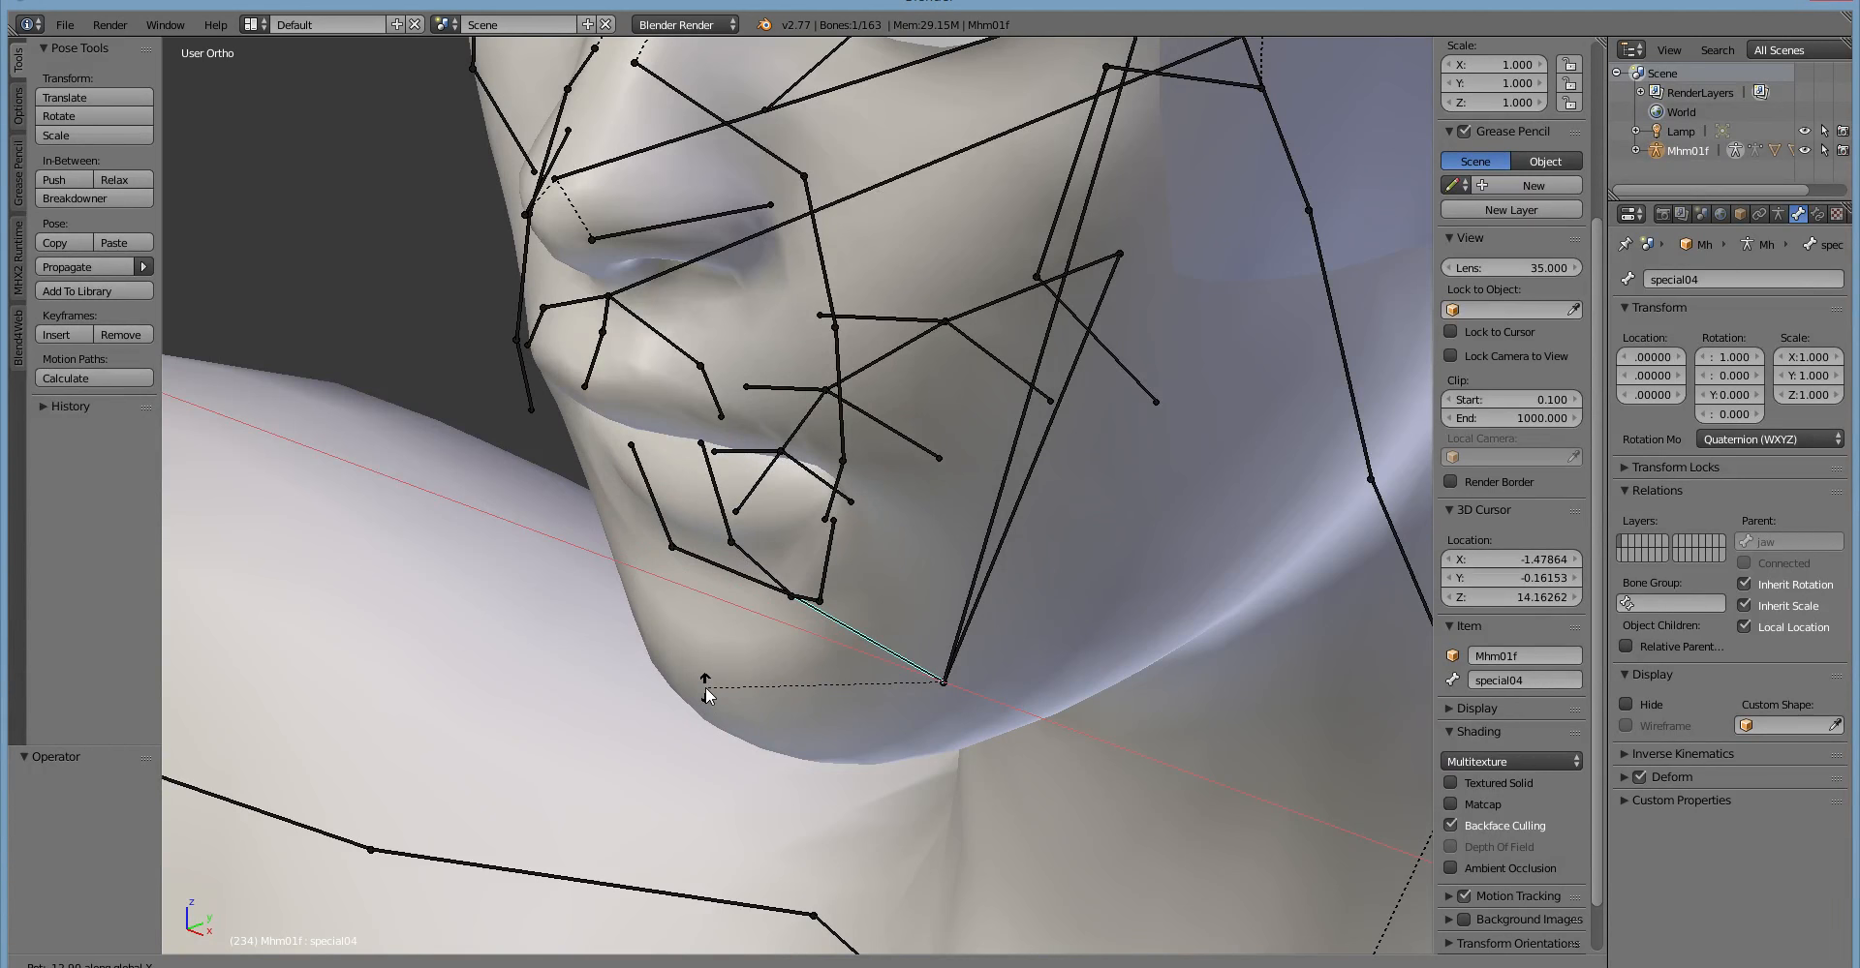
middle_drag(705, 688, 755, 726)
right_click(649, 646)
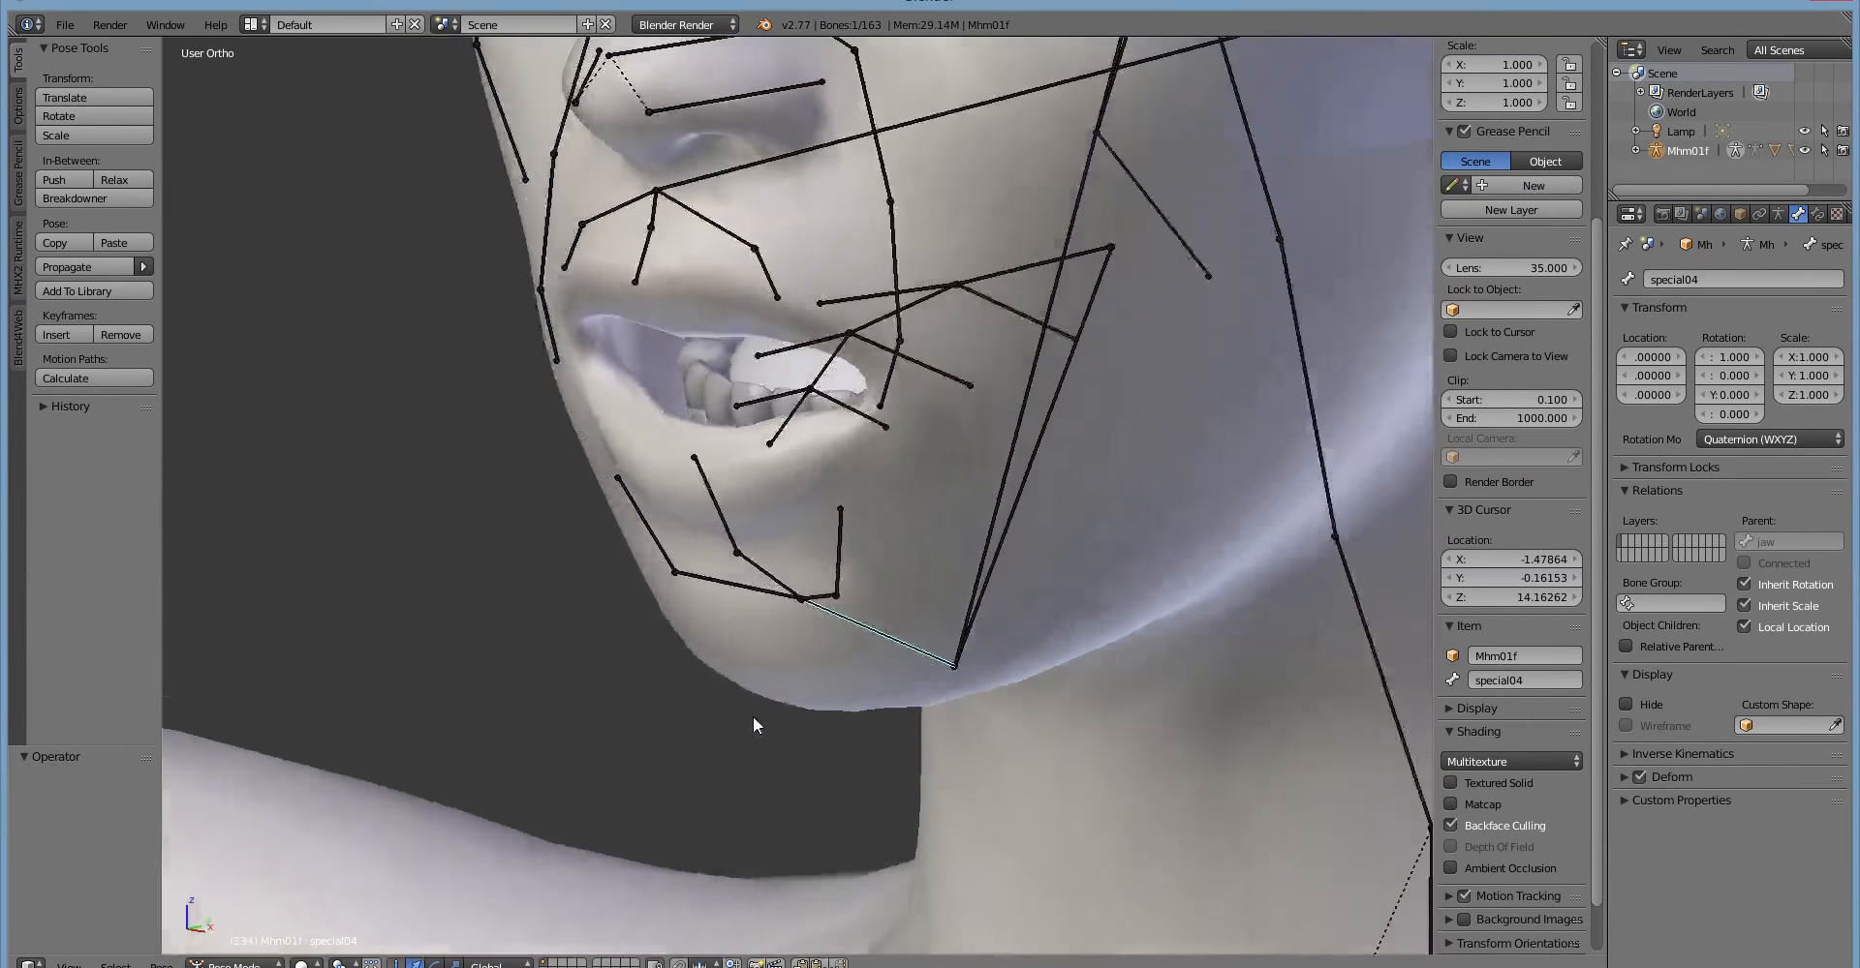
Try rotating the special04 bone about the global Z axis to swing the lower lip sideways.
key(r)
key(z)
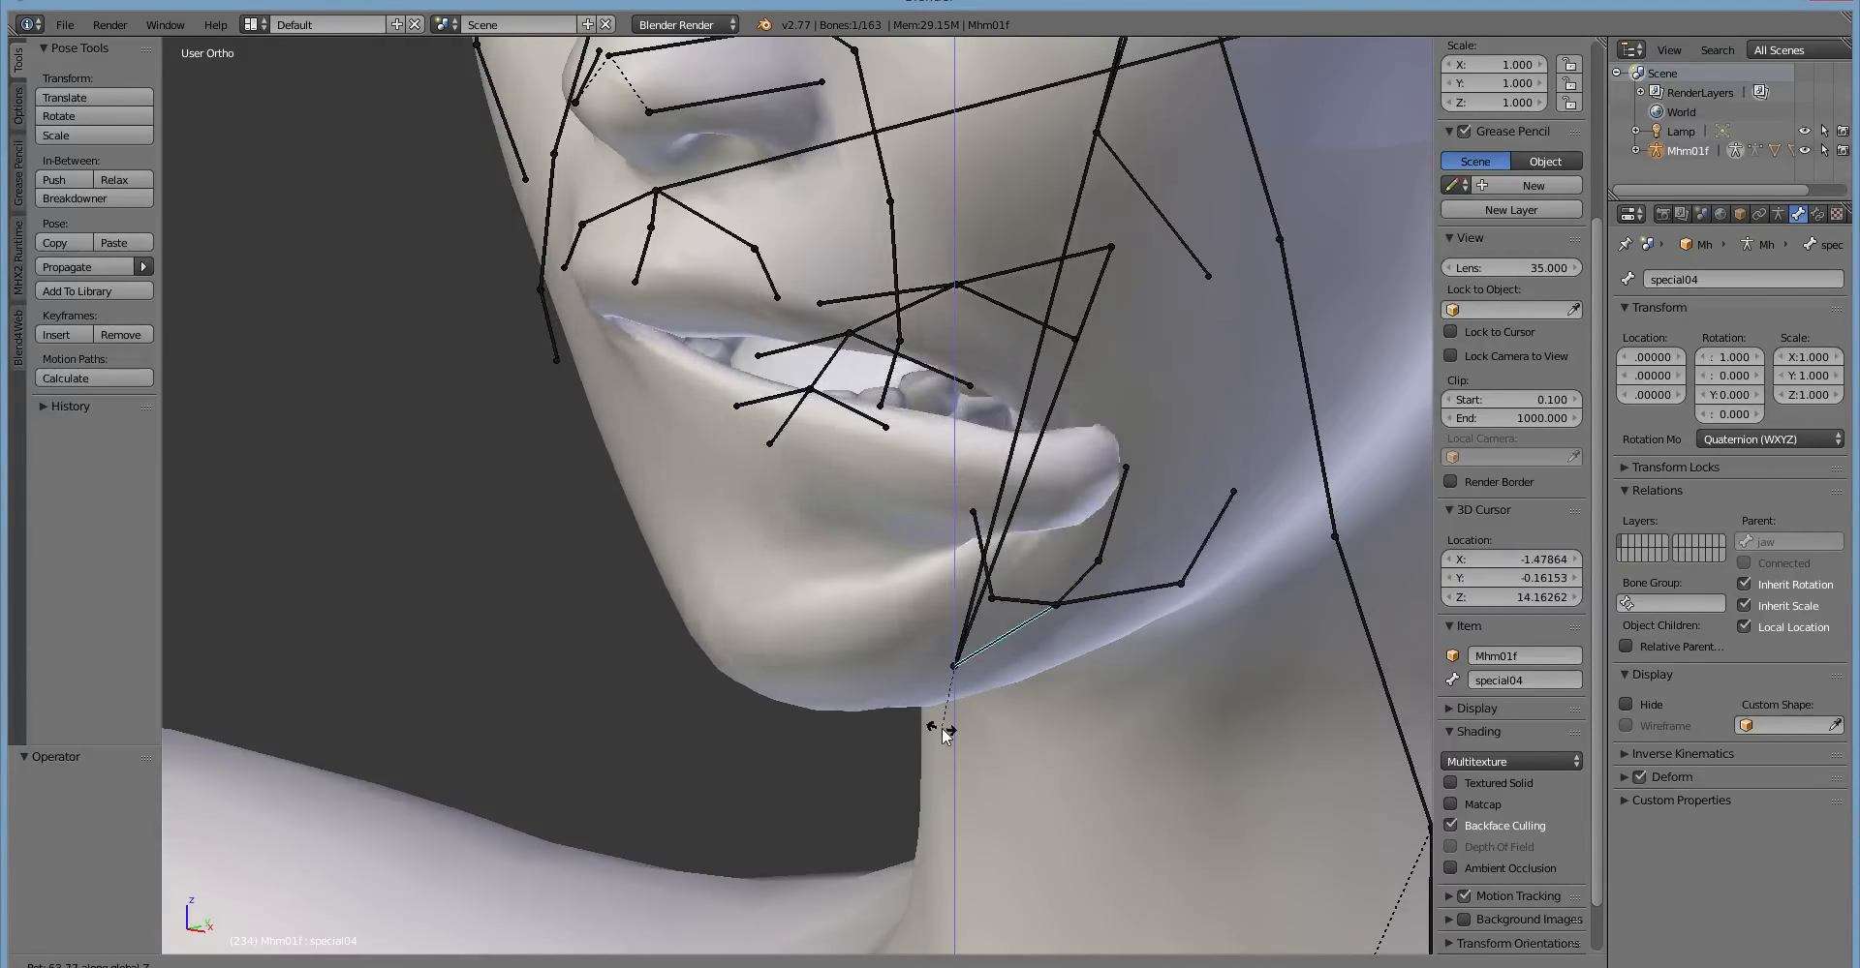
click(559, 723)
Select the tongue00 bone of the armature and clear its rotation.
middle_drag(986, 725, 914, 647)
right_click(974, 525)
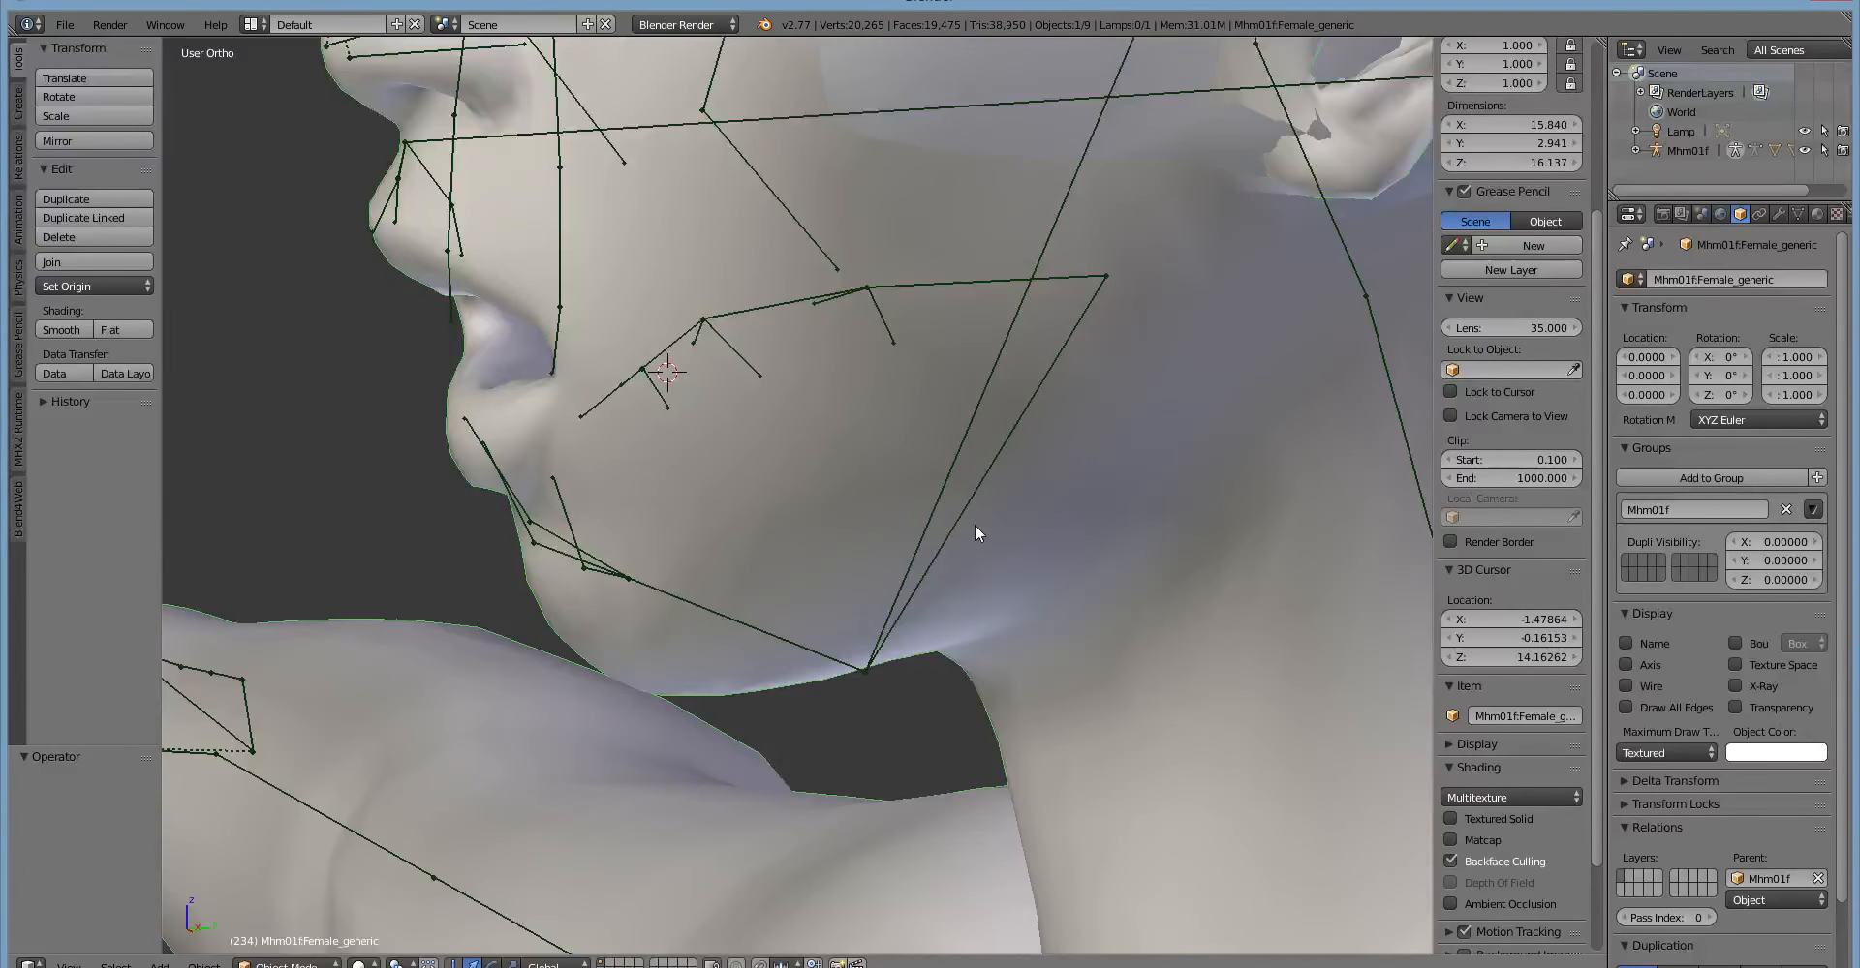
right_click(953, 520)
key(alt+r)
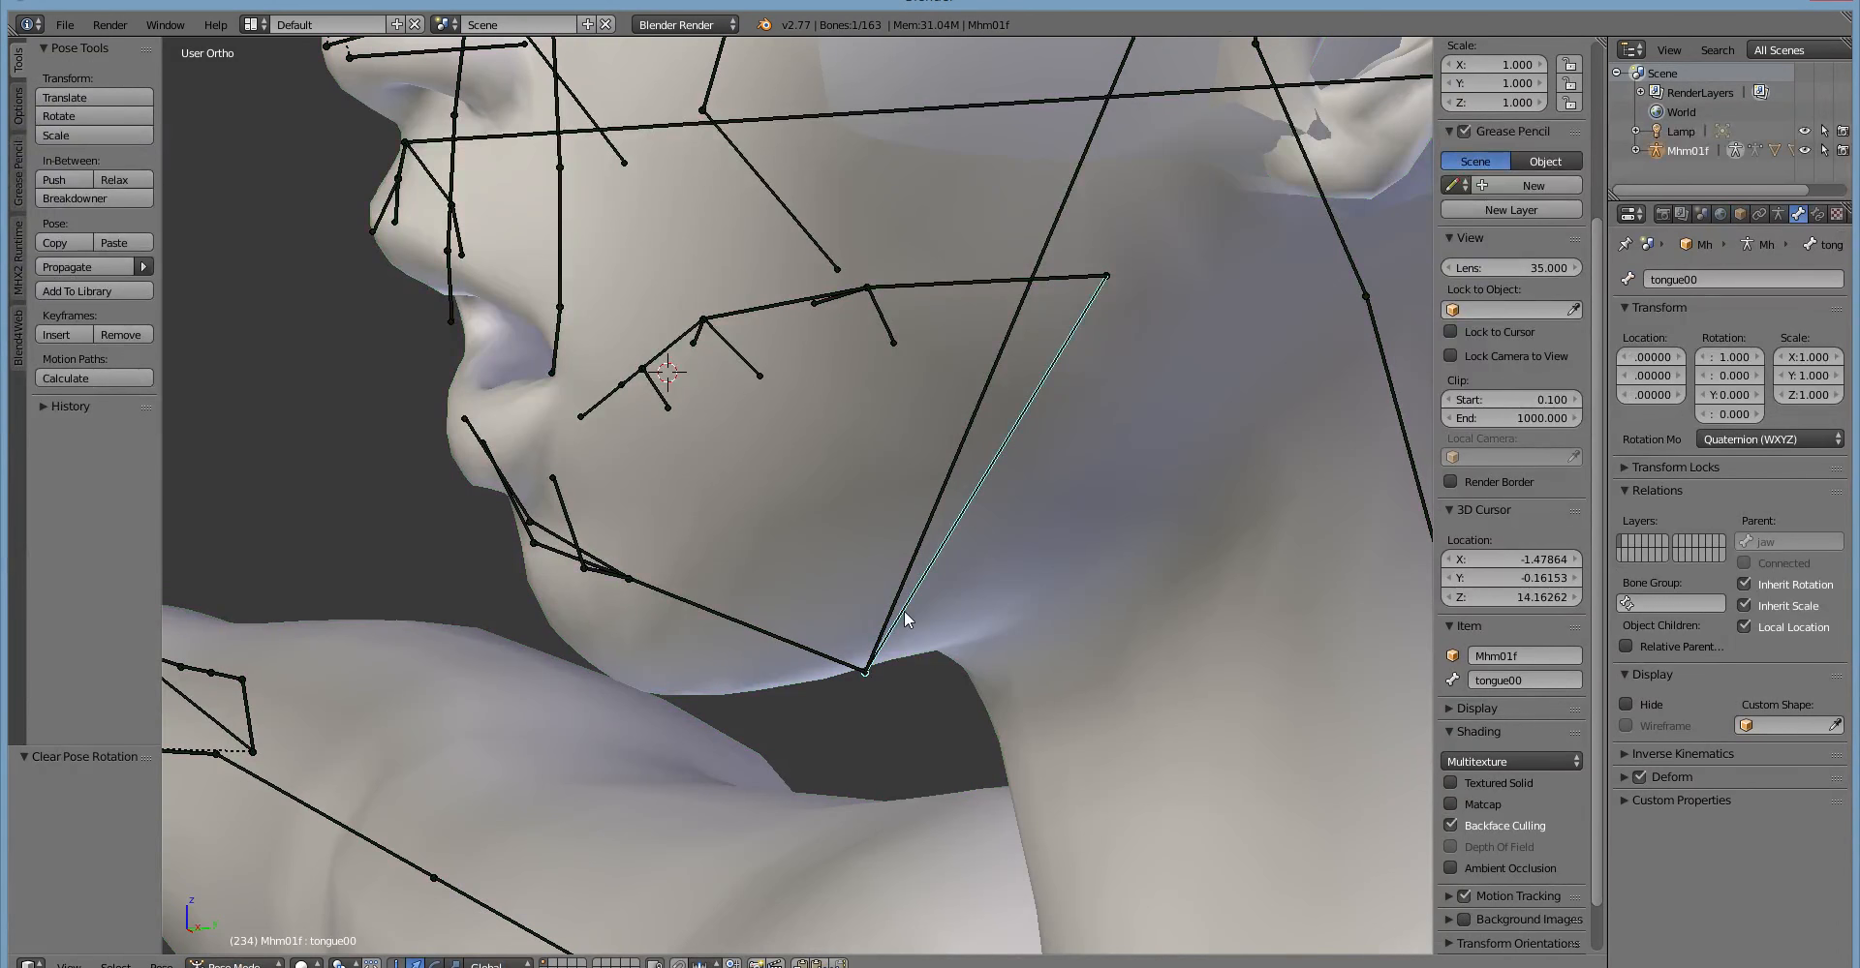
middle_drag(679, 687, 775, 682)
key(ctrl+r)
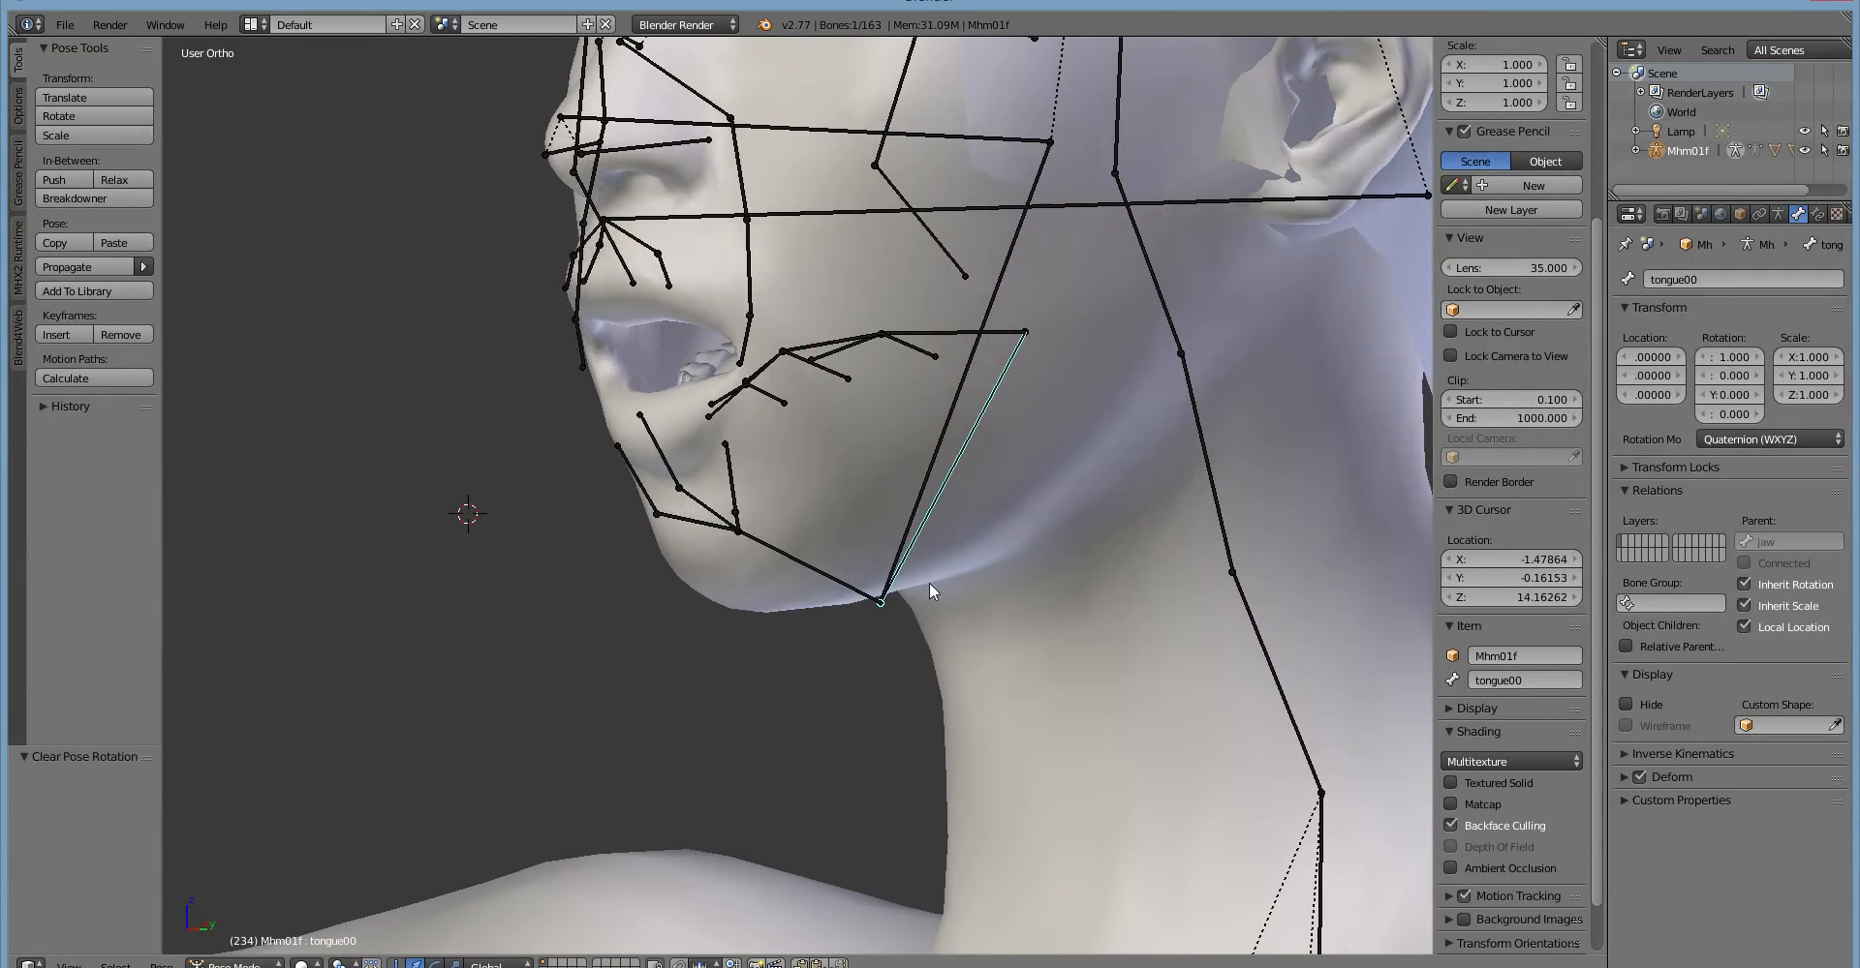
Try rotating the tongue00 bone in the right side view.
middle_drag(927, 583, 842, 588)
scroll(808, 602, up, 6)
key(KP_3)
scroll(740, 567, down, 4)
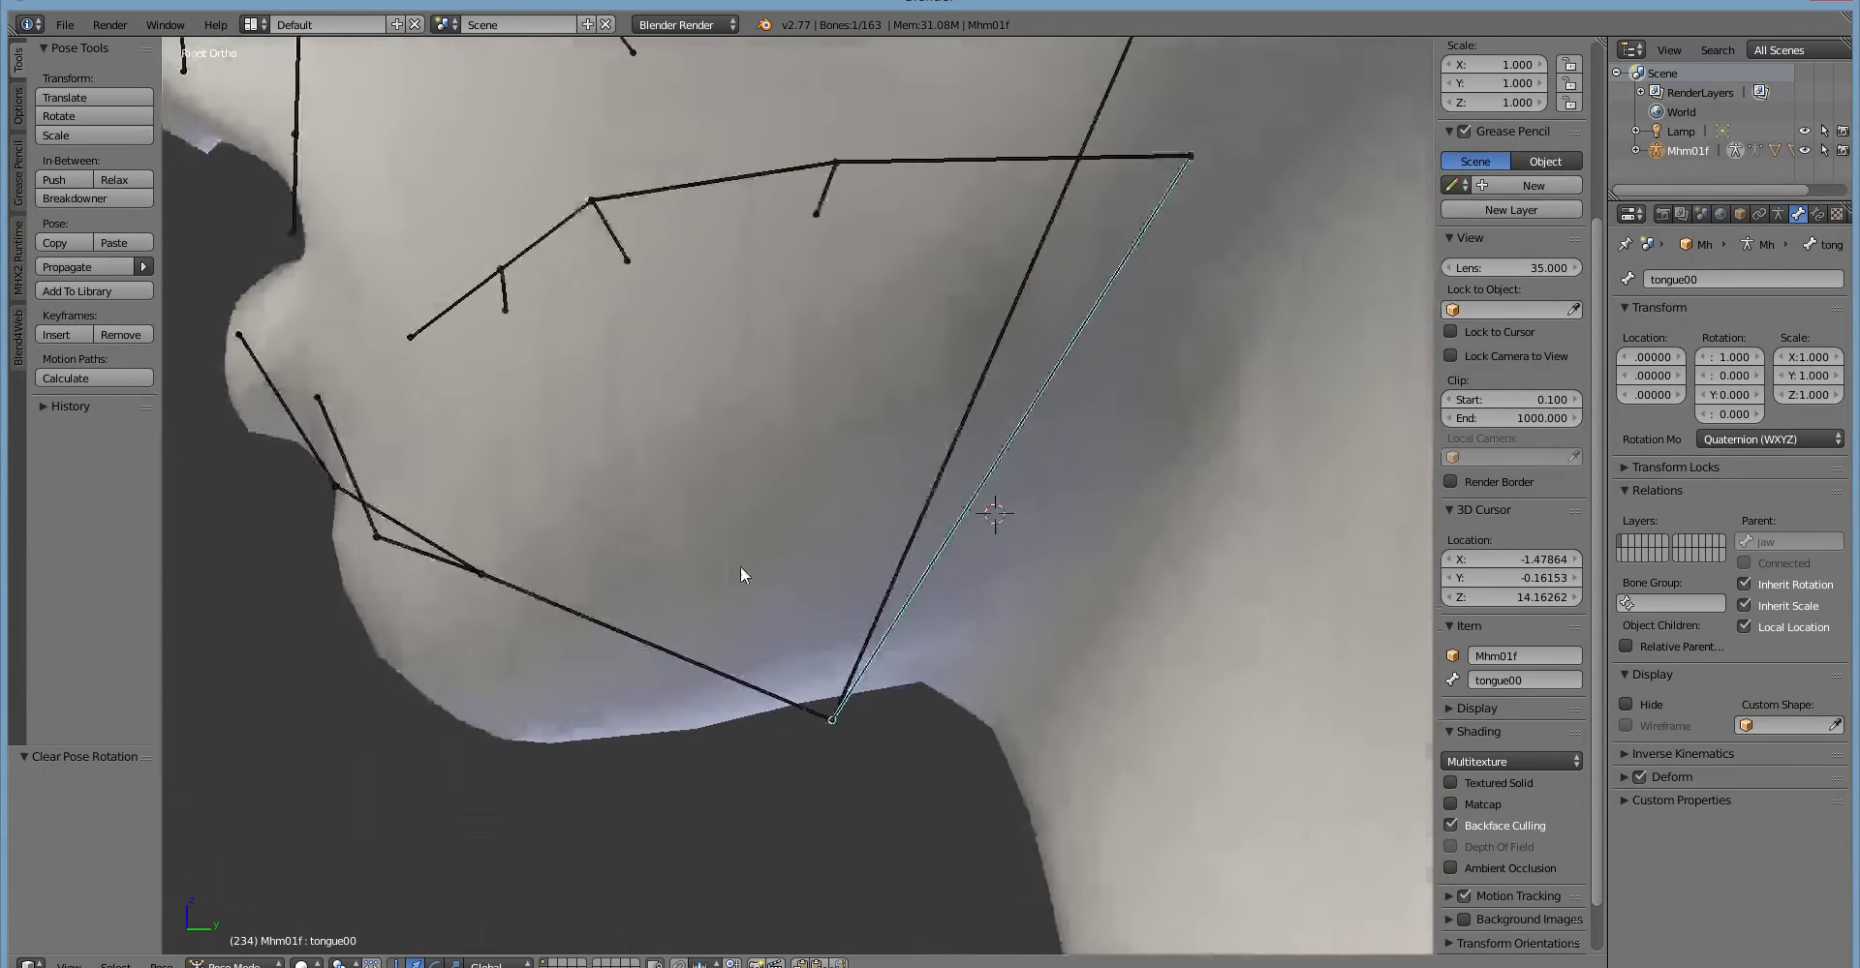
scroll(743, 569, down, 2)
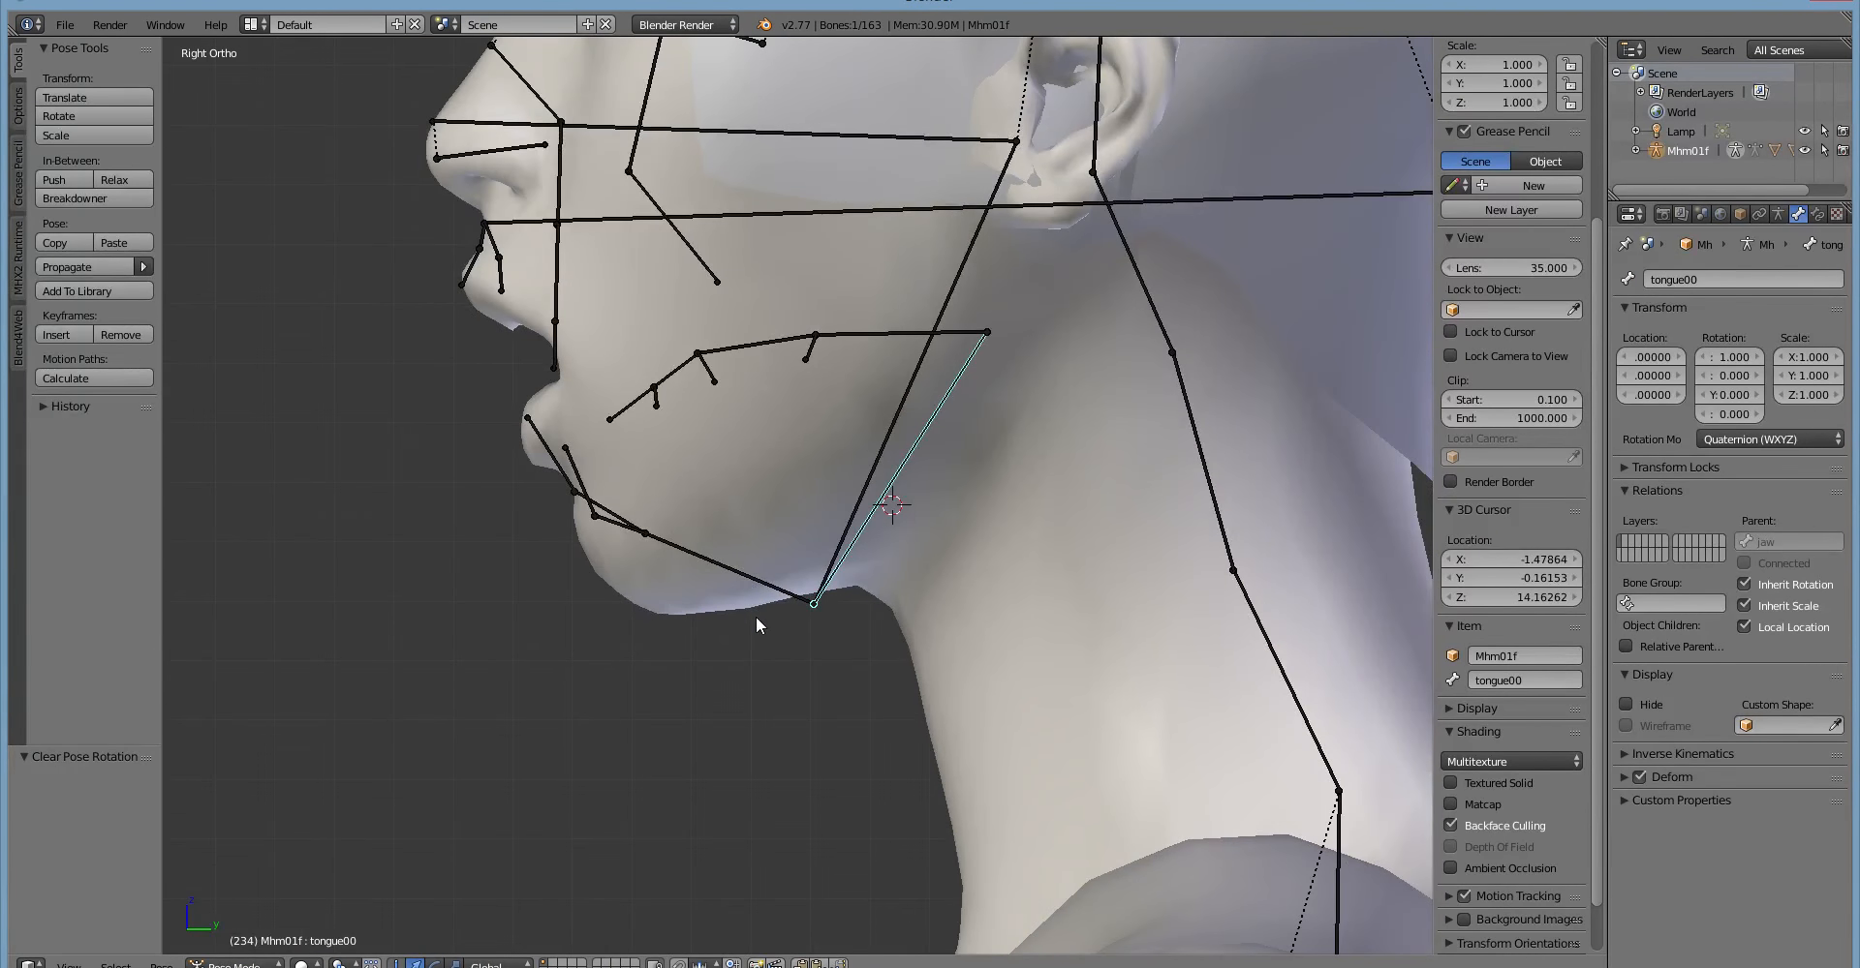
key(r)
key(Escape)
Select the jaw bone and clear its rotation to close the mouth.
right_click(881, 435)
key(r)
click(690, 589)
Try rotating the lower-lip bone oris06.L.
middle_drag(689, 589, 703, 523)
right_click(714, 575)
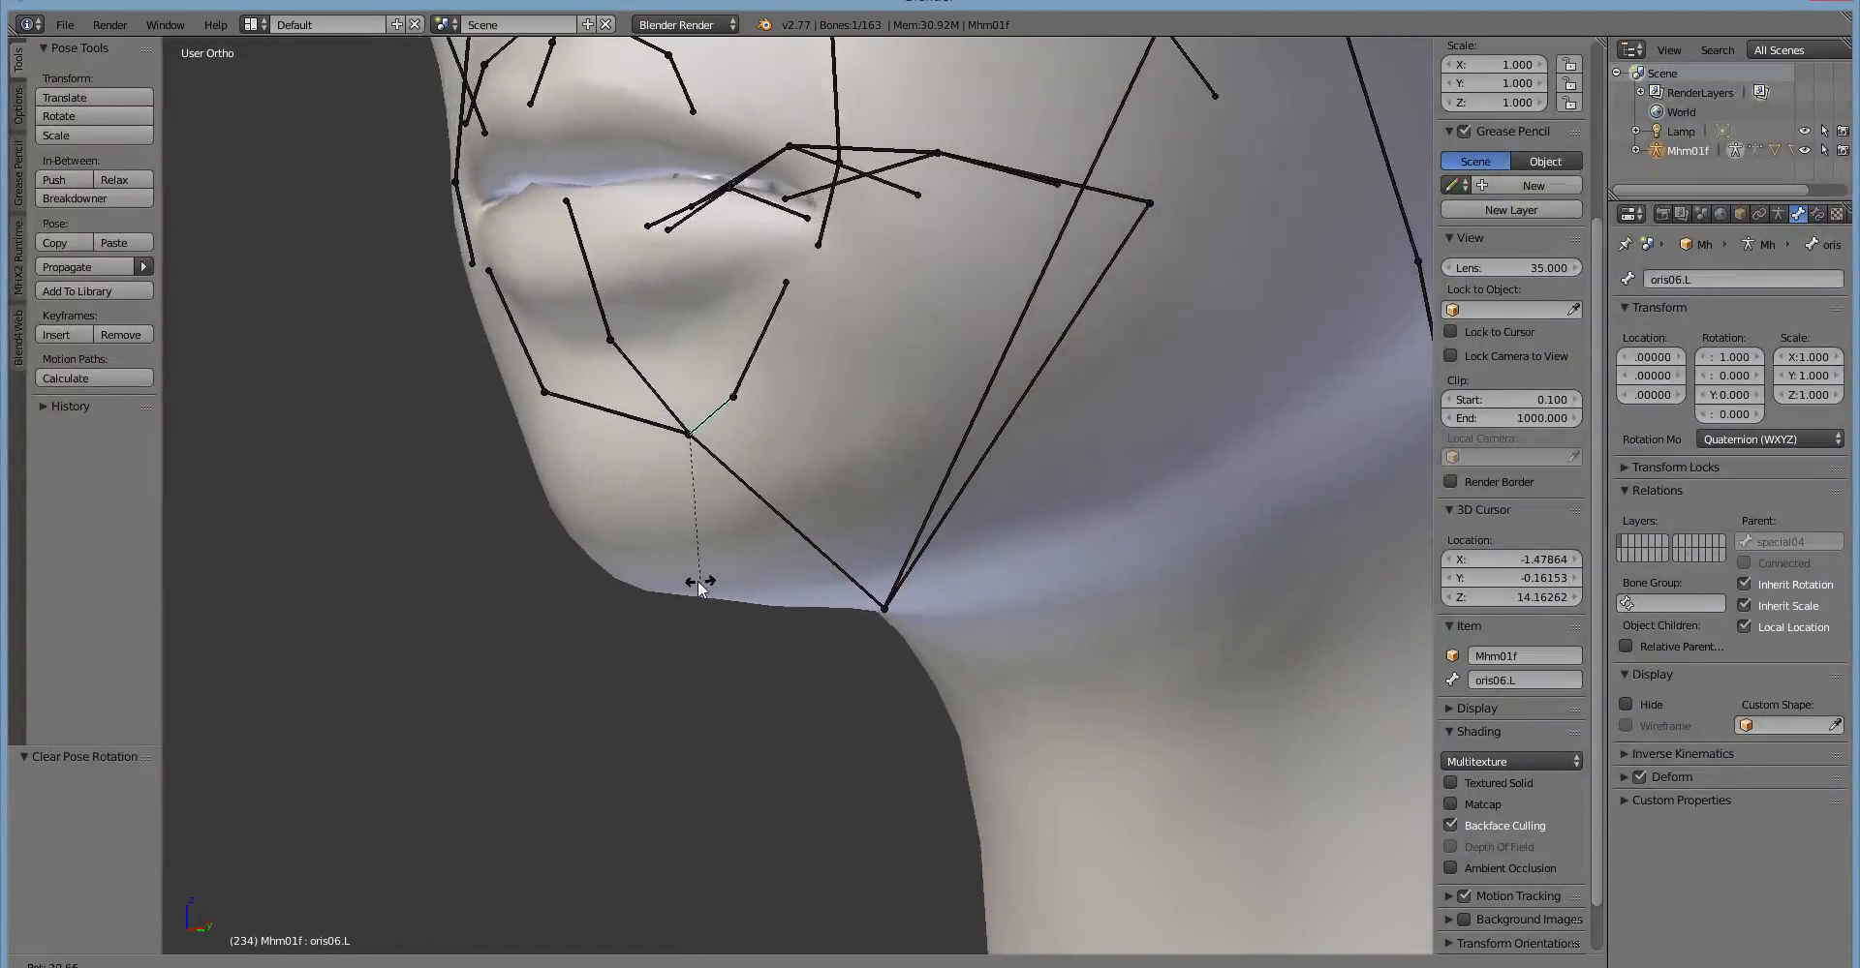
click(683, 579)
middle_drag(710, 588, 827, 479)
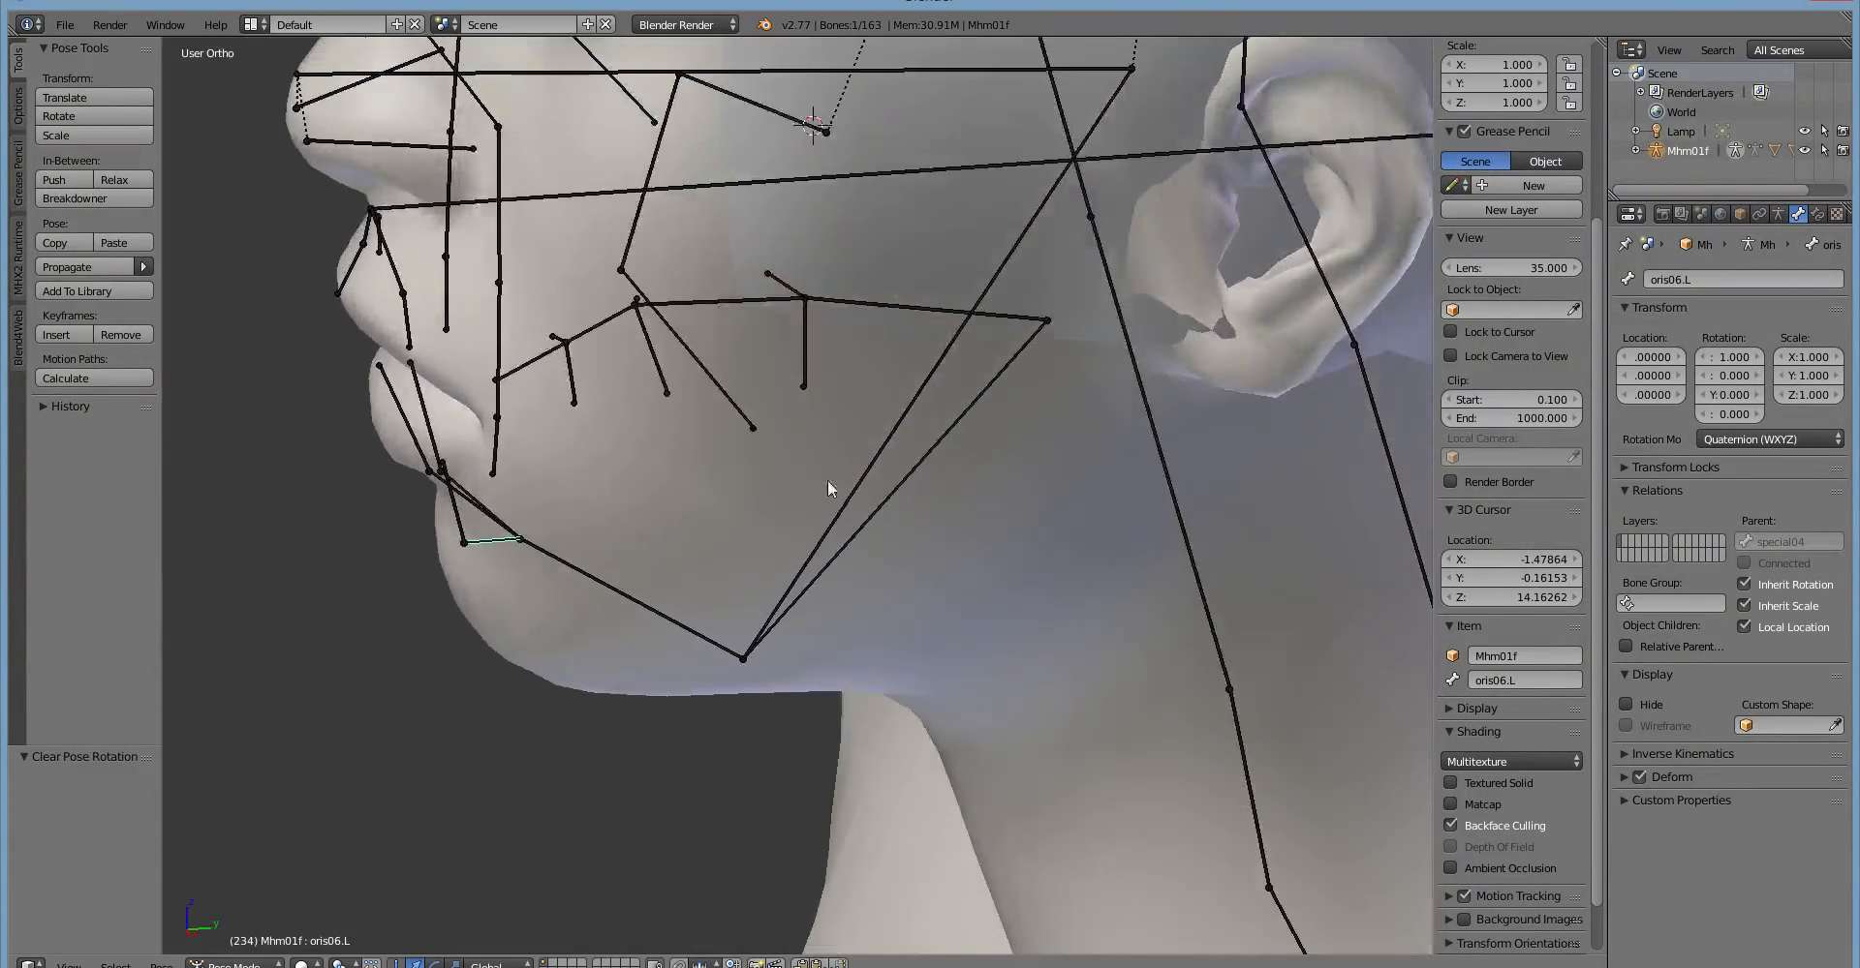
Select the special03 nose bone and try rotating it from an angled side view.
right_click(851, 297)
middle_drag(751, 405, 746, 678)
right_click(790, 364)
mouse_move(773, 405)
middle_down()
mouse_move(715, 399)
mouse_move(737, 451)
middle_up()
key(r)
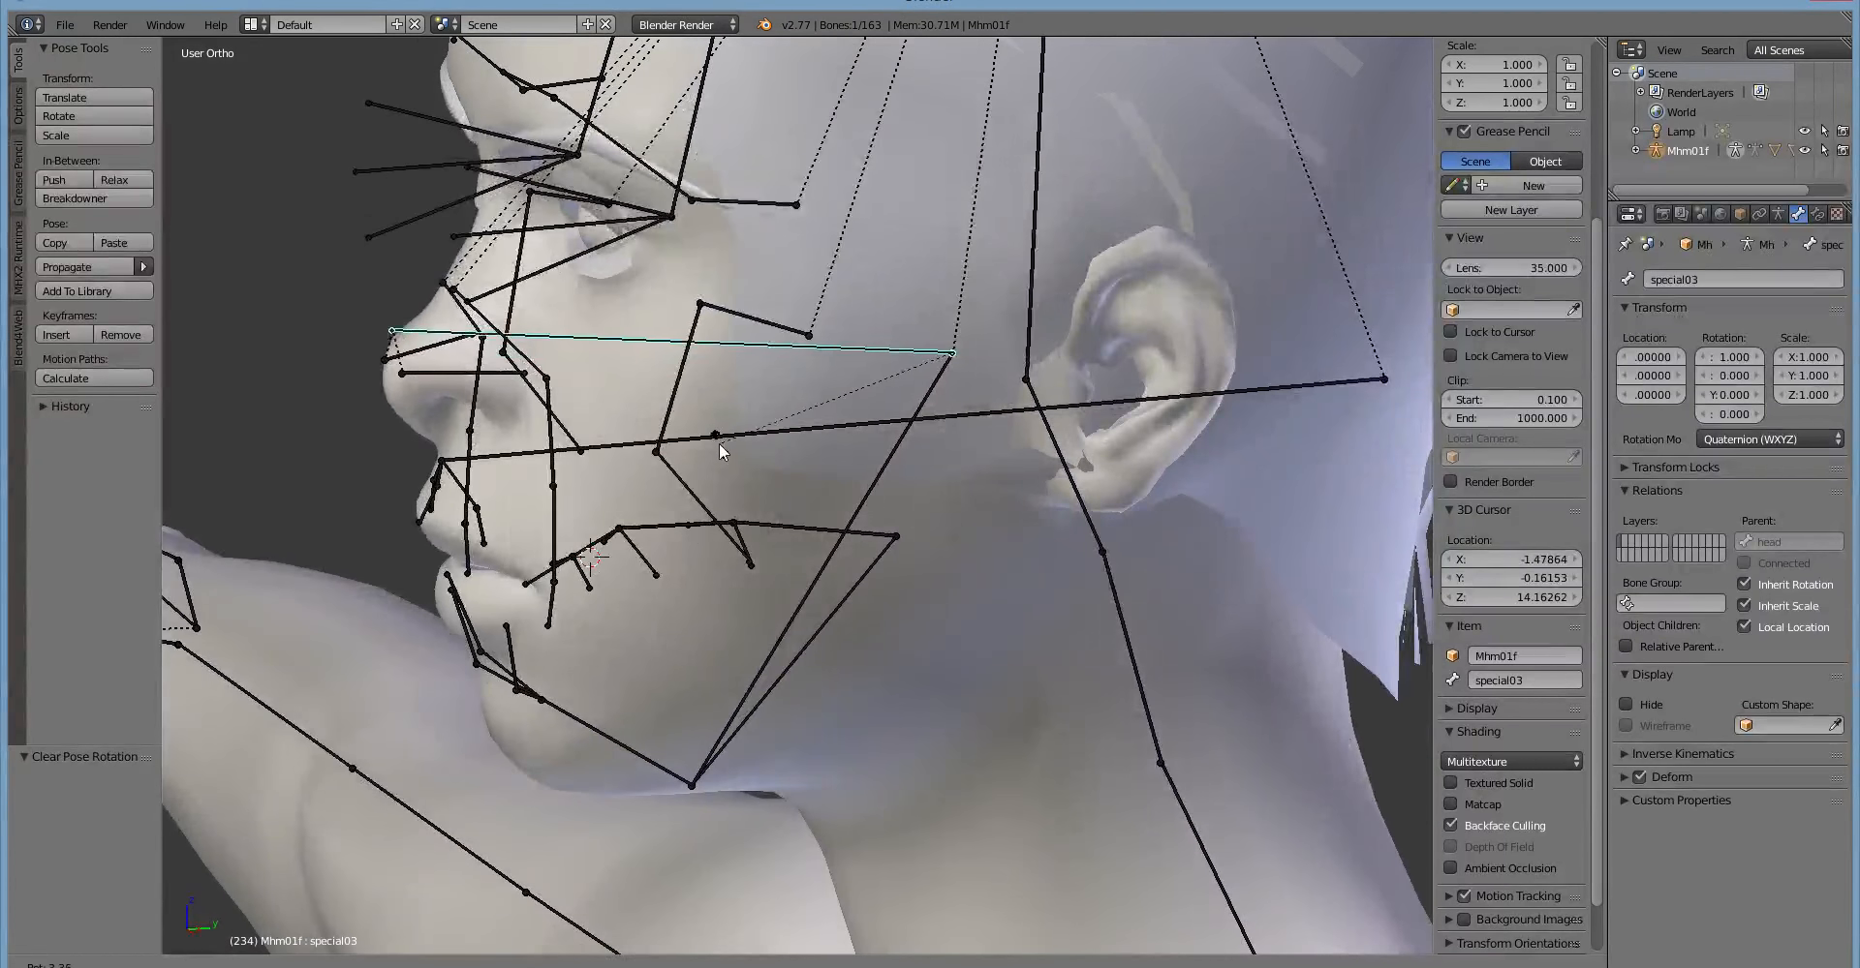
click(736, 457)
Try rotating the special03 bone about the global Z axis to shift the nose sideways.
middle_drag(736, 457, 852, 484)
key(r)
key(z)
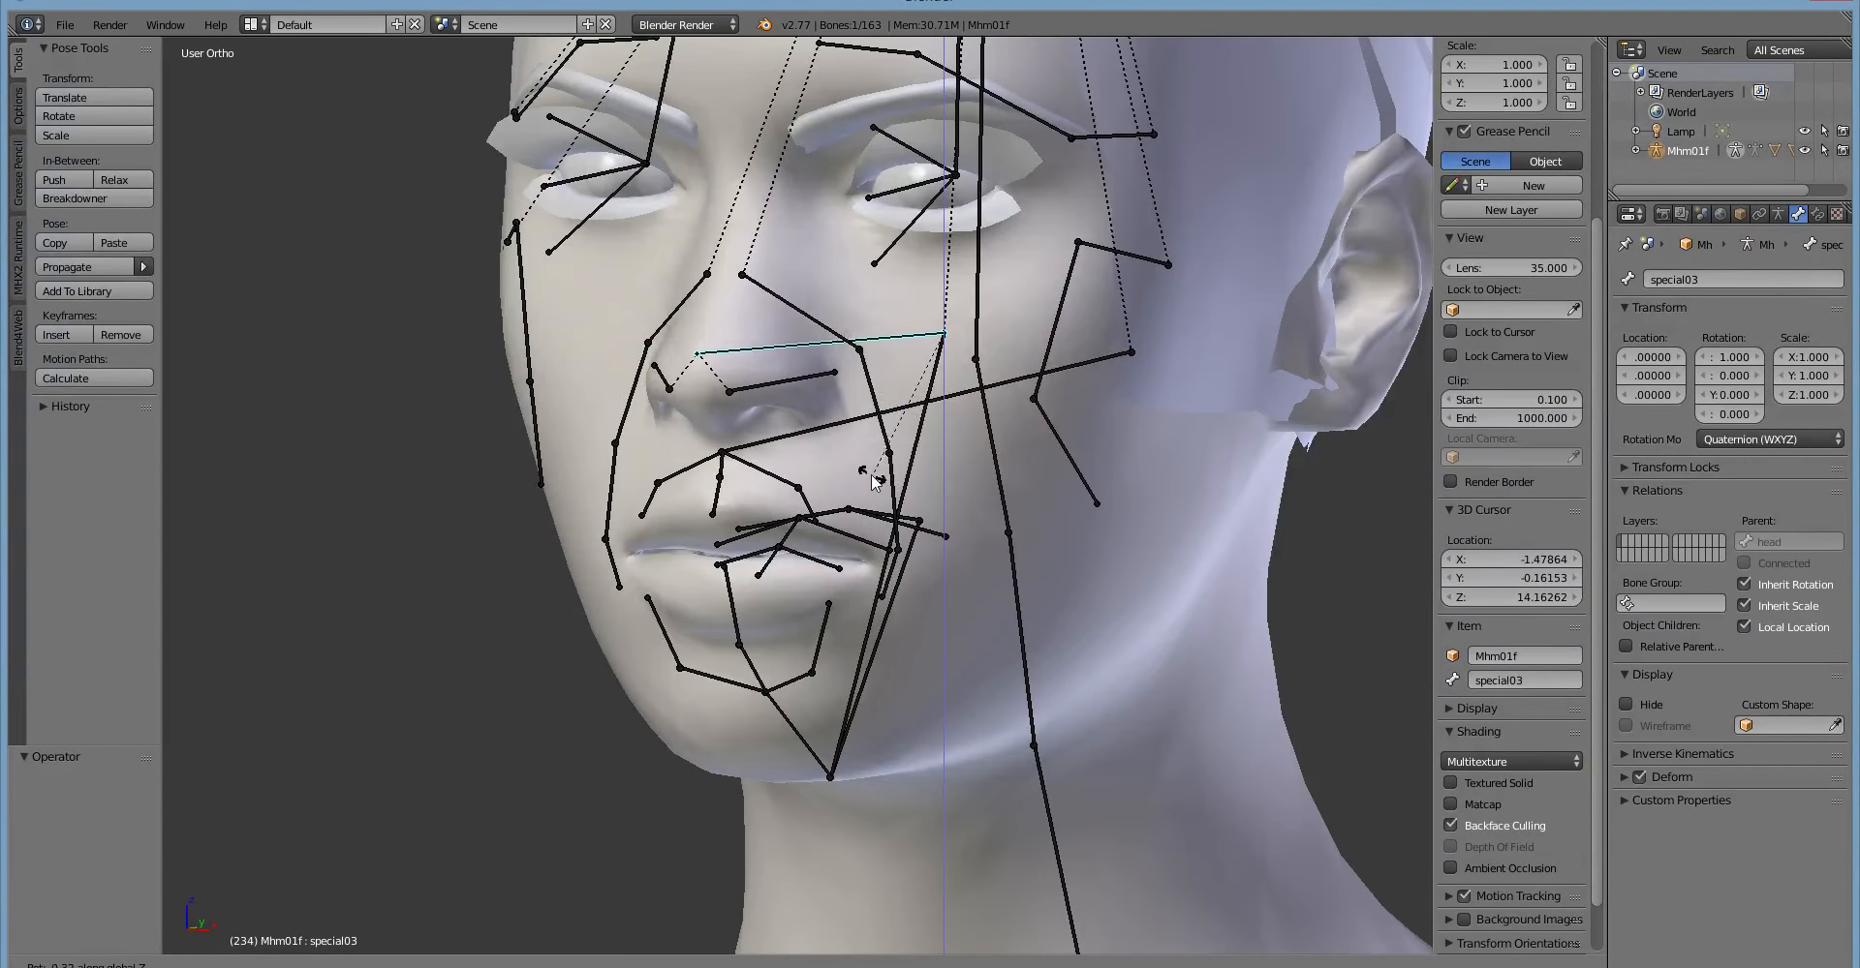
click(877, 480)
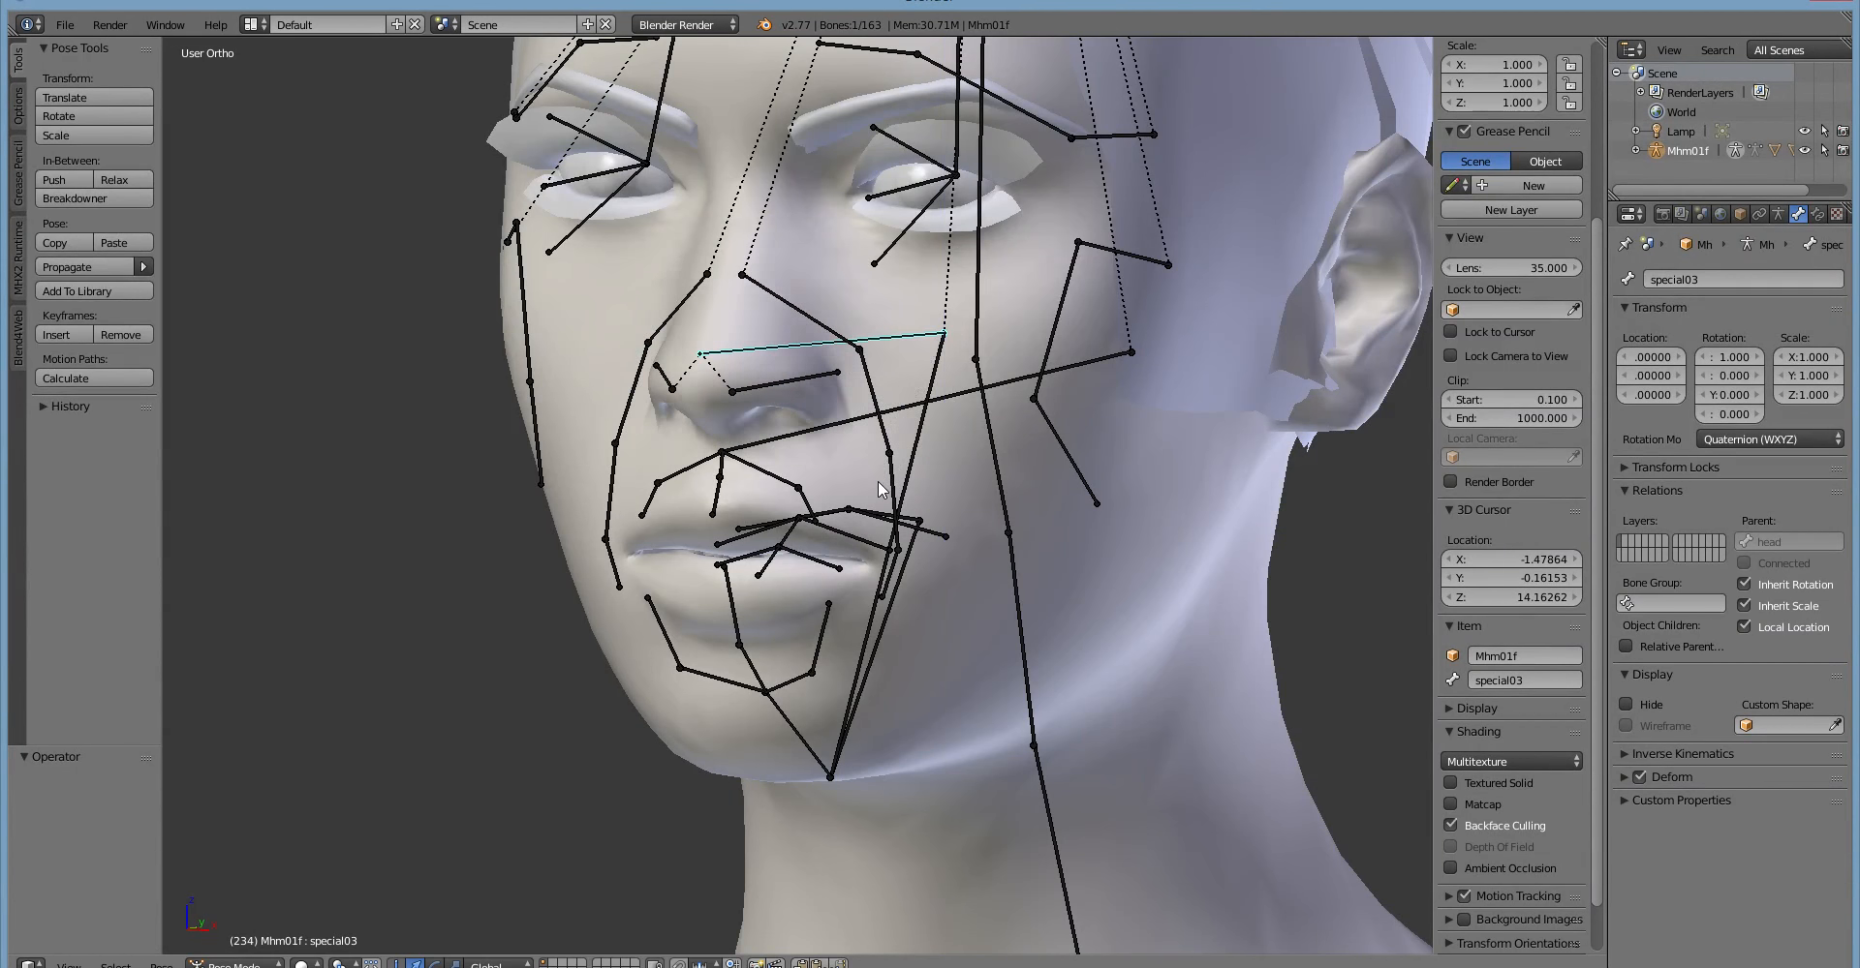
Try rotating the special03 bone freely from the side and undo the last change.
middle_drag(877, 480, 610, 503)
key(r)
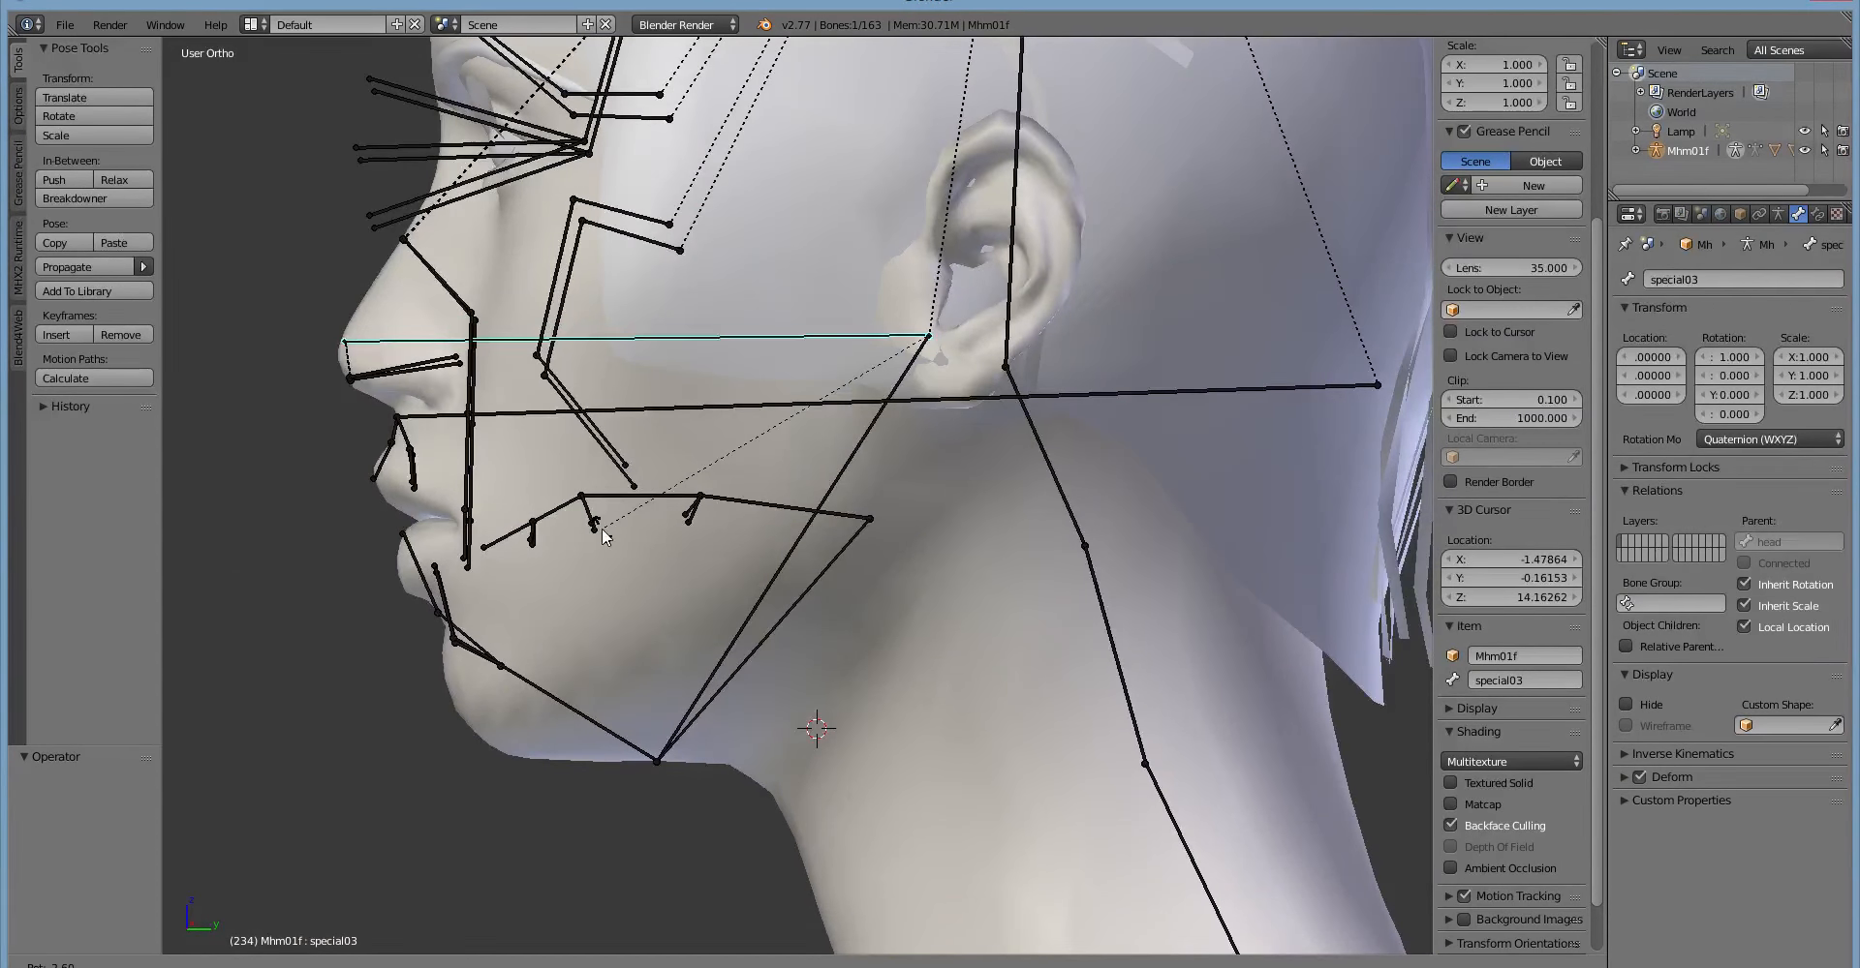
click(601, 482)
middle_drag(602, 483, 817, 498)
key(ctrl+z)
Try scaling the special03 bone along the global X axis from the front.
middle_drag(972, 530, 956, 451)
key(s)
key(x)
key(Escape)
Try rotating the bones levator02.L and levator03.L beside the nose.
right_click(945, 345)
key(r)
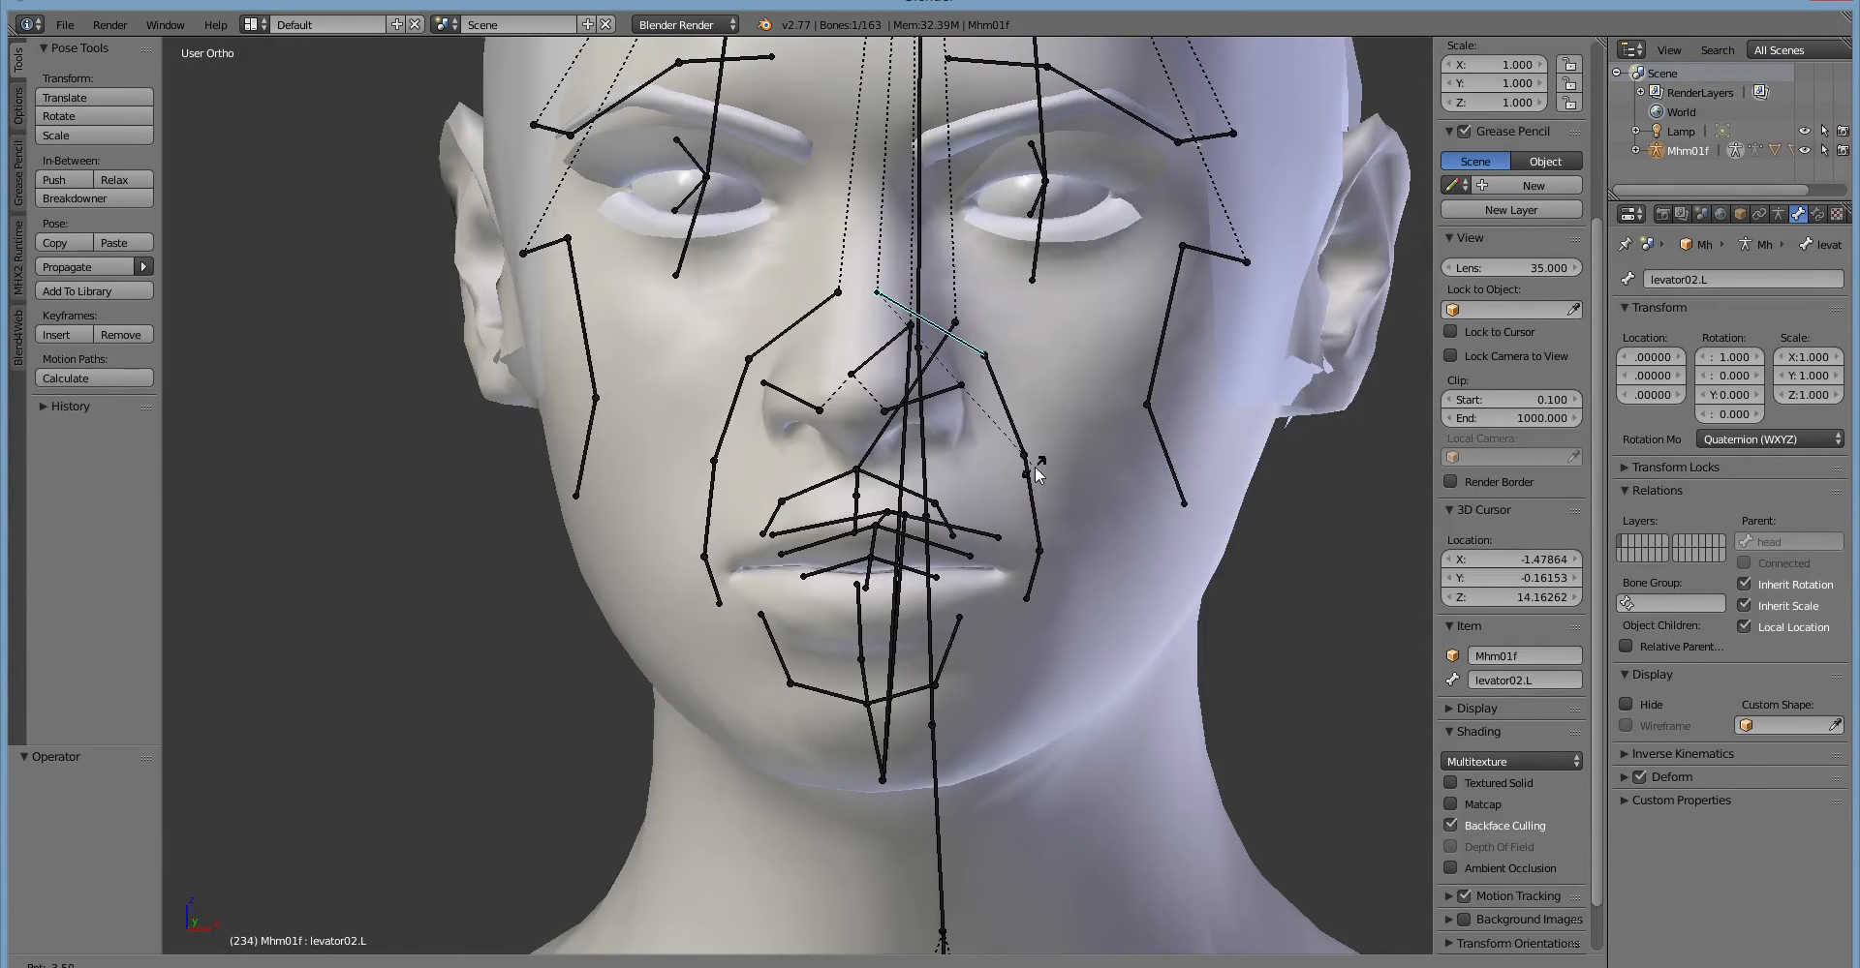
key(Escape)
right_click(1000, 434)
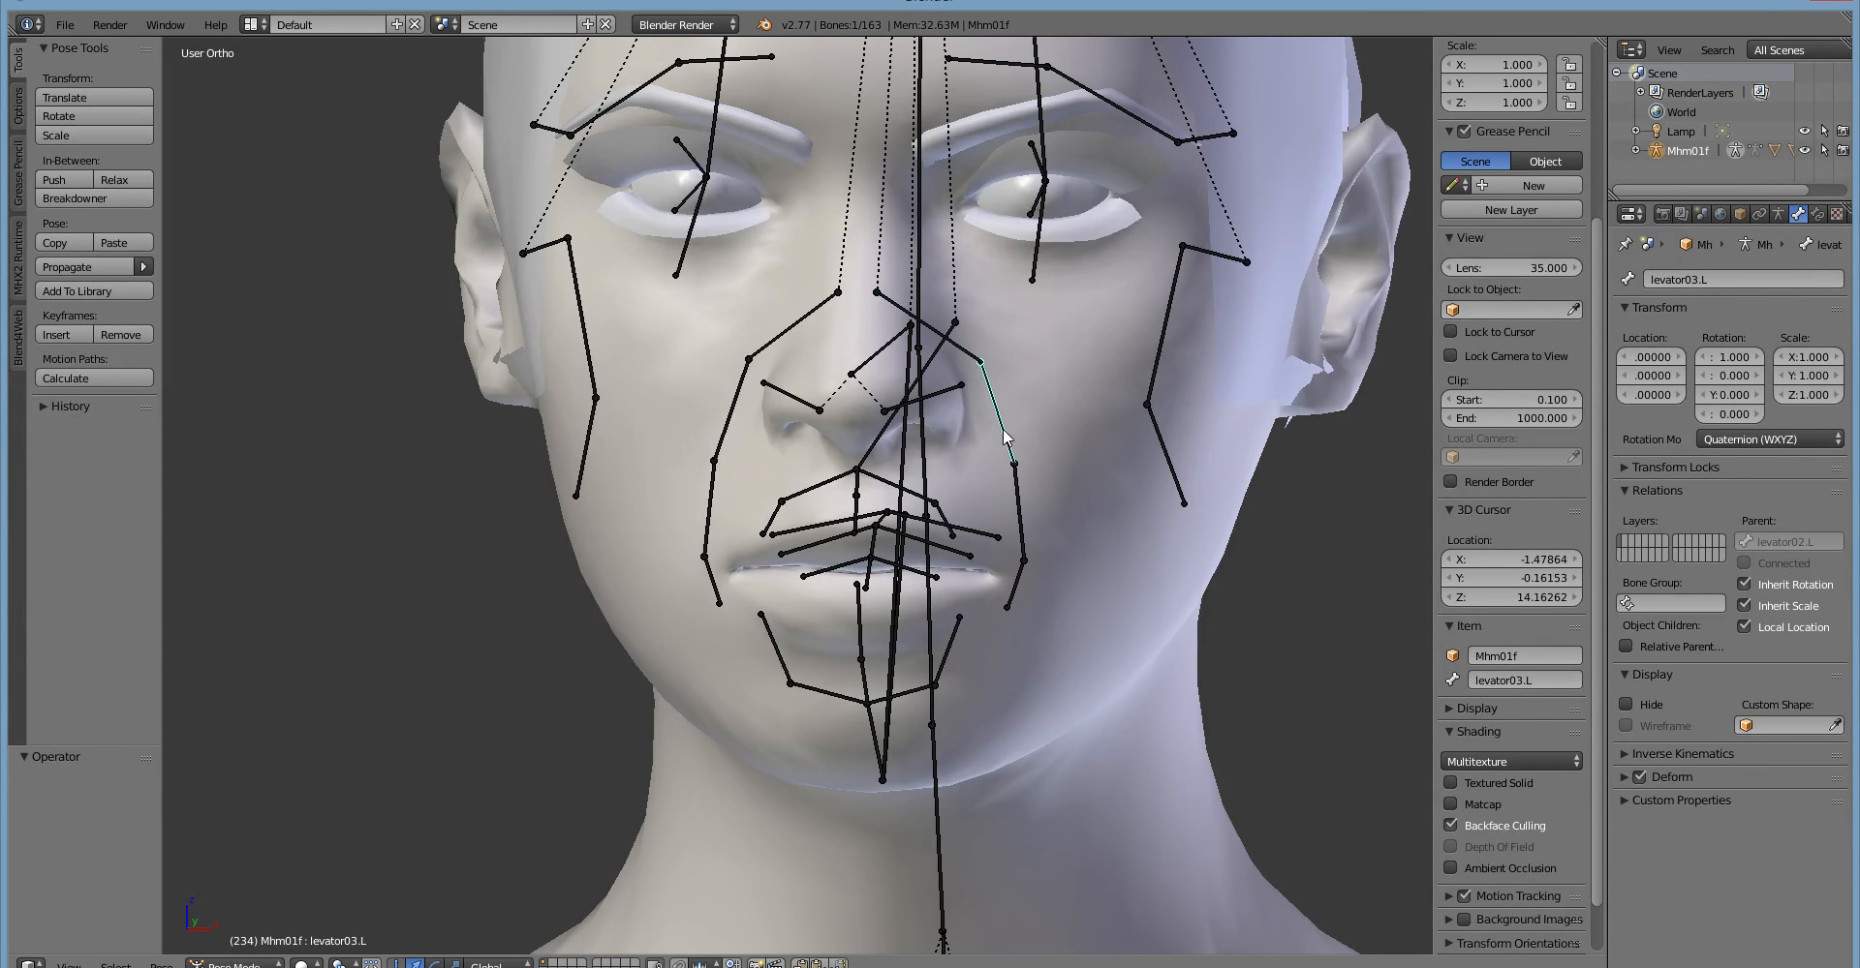
key(r)
right_click(1057, 495)
Reselect the special03 bone, scale it along the global X axis and undo the scaling.
middle_drag(1071, 472, 822, 544)
right_click(697, 365)
key(s)
key(x)
click(937, 457)
key(ctrl+z)
Try scaling the special03 bone along the global Z axis.
key(s)
key(z)
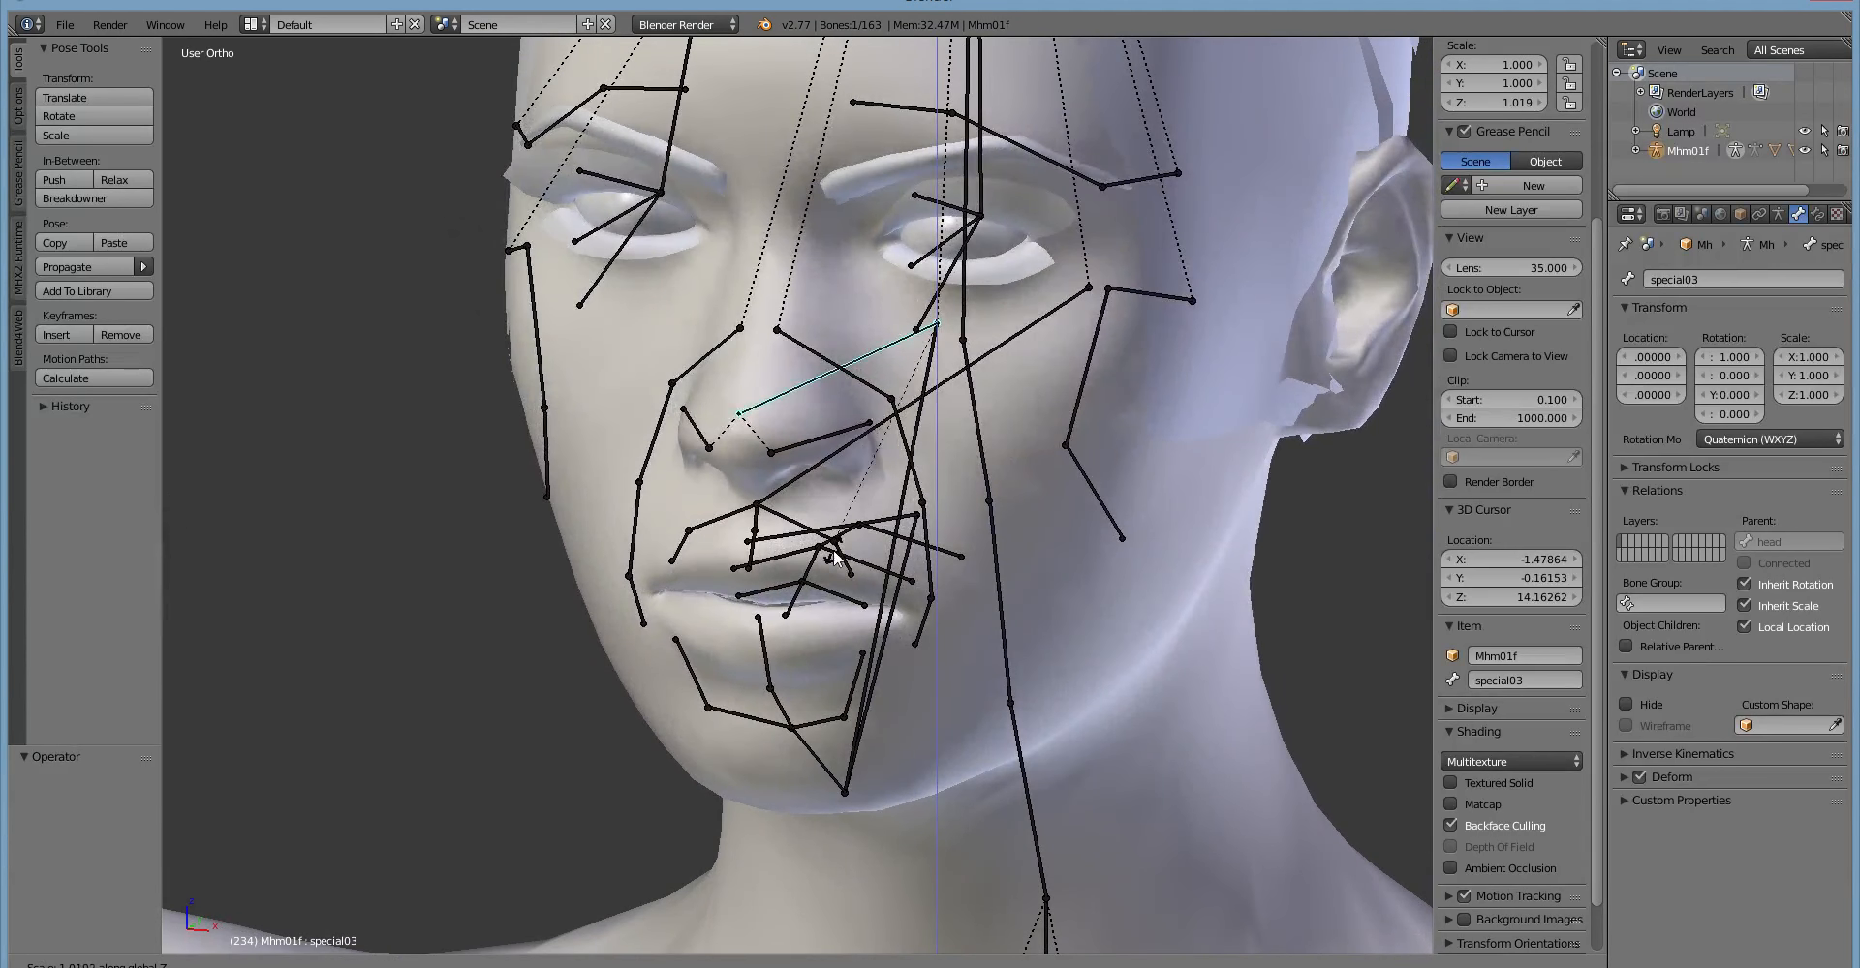
right_click(835, 461)
Try scaling the special03 bone along the global Y axis from the side.
middle_drag(829, 562, 723, 556)
key(s)
key(x)
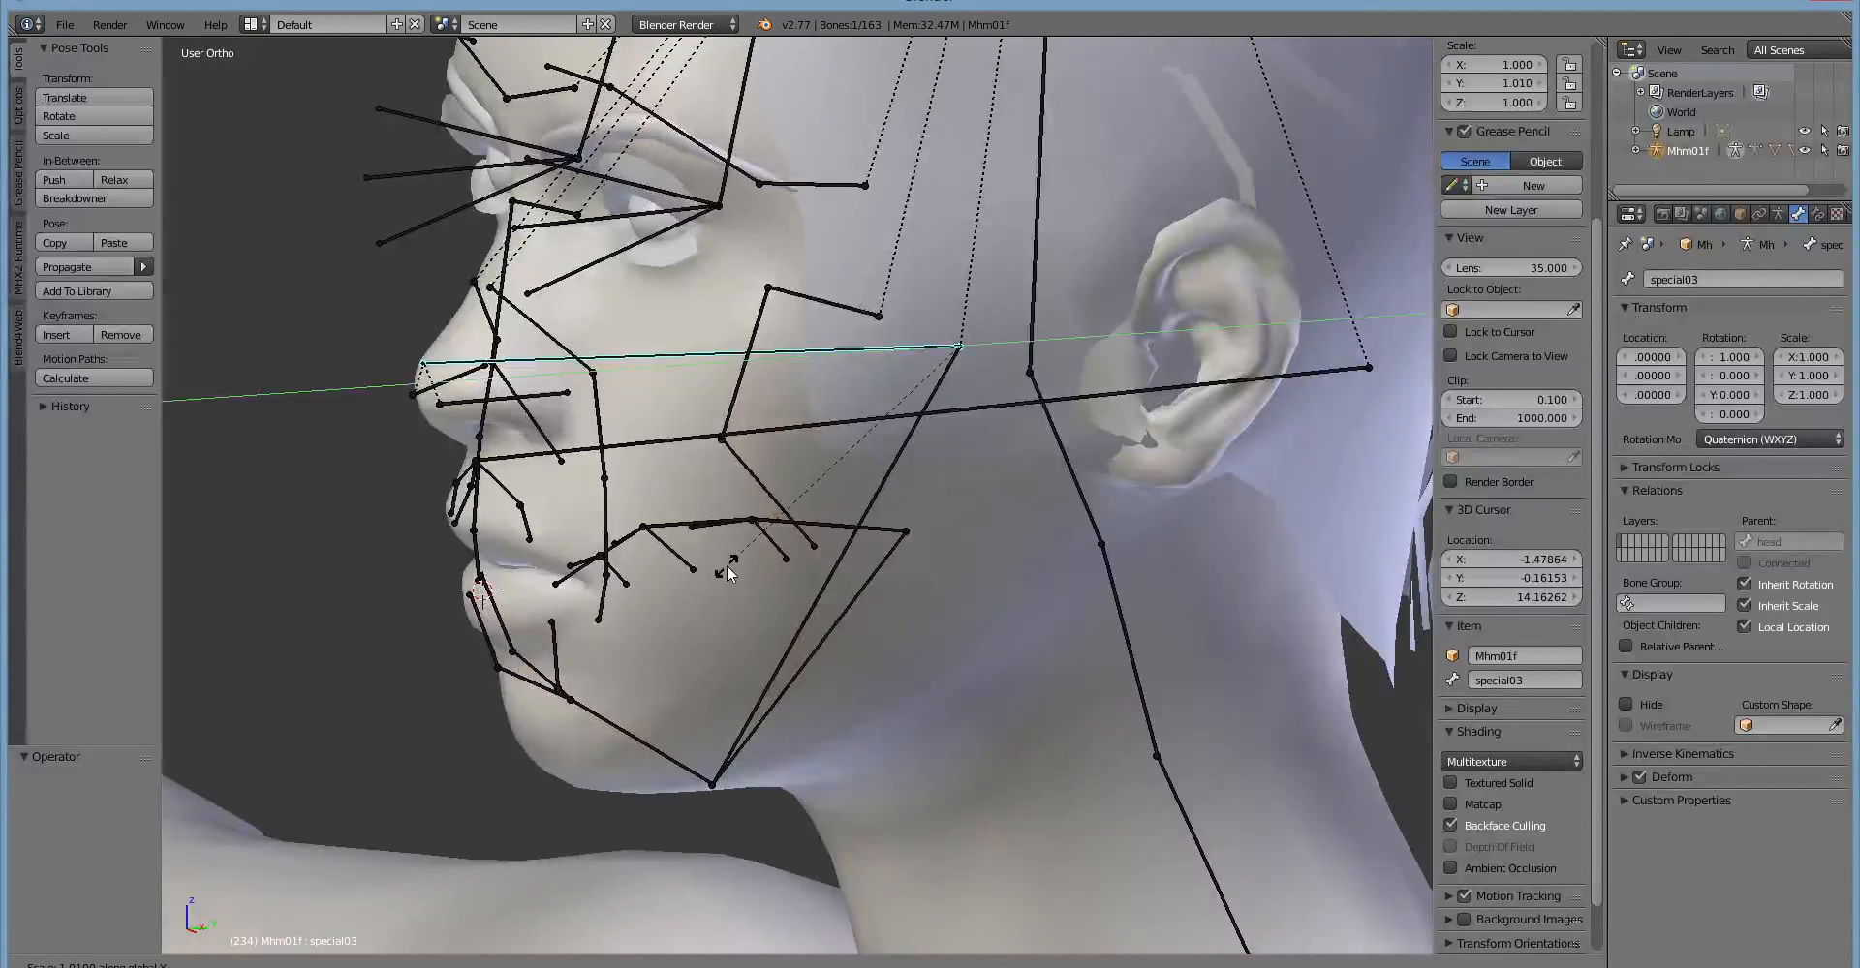
right_click(726, 654)
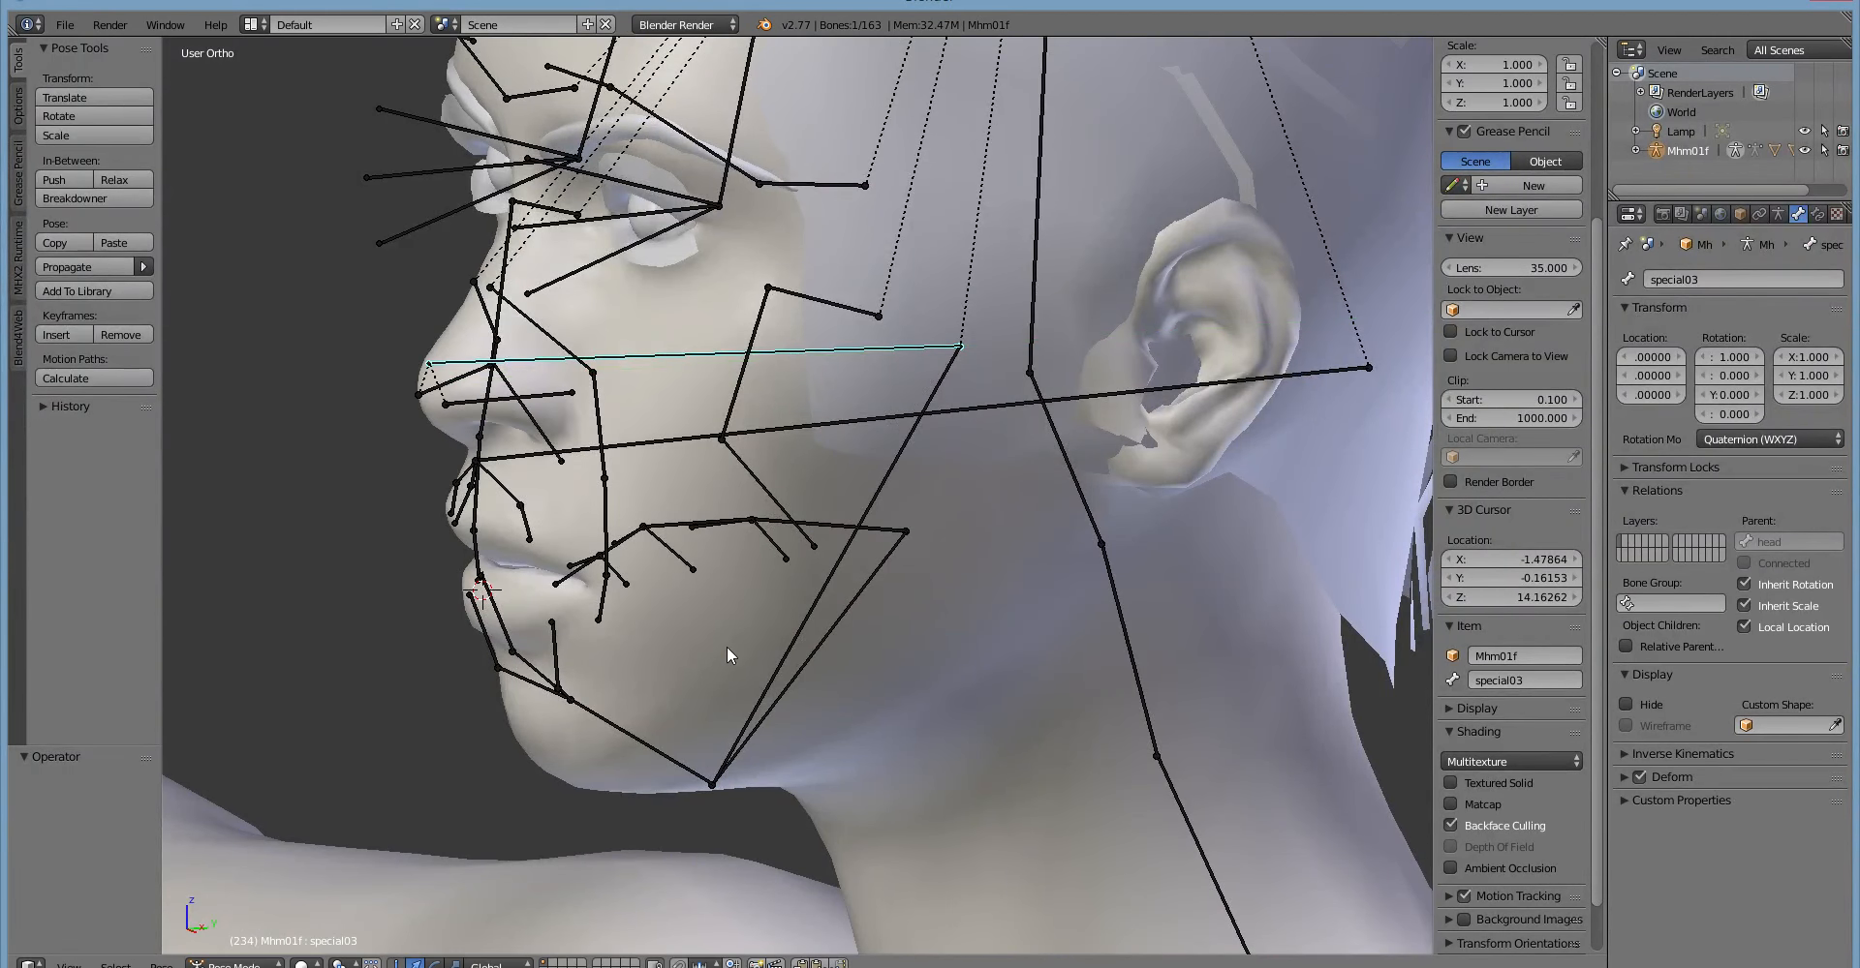
middle_drag(727, 647, 704, 612)
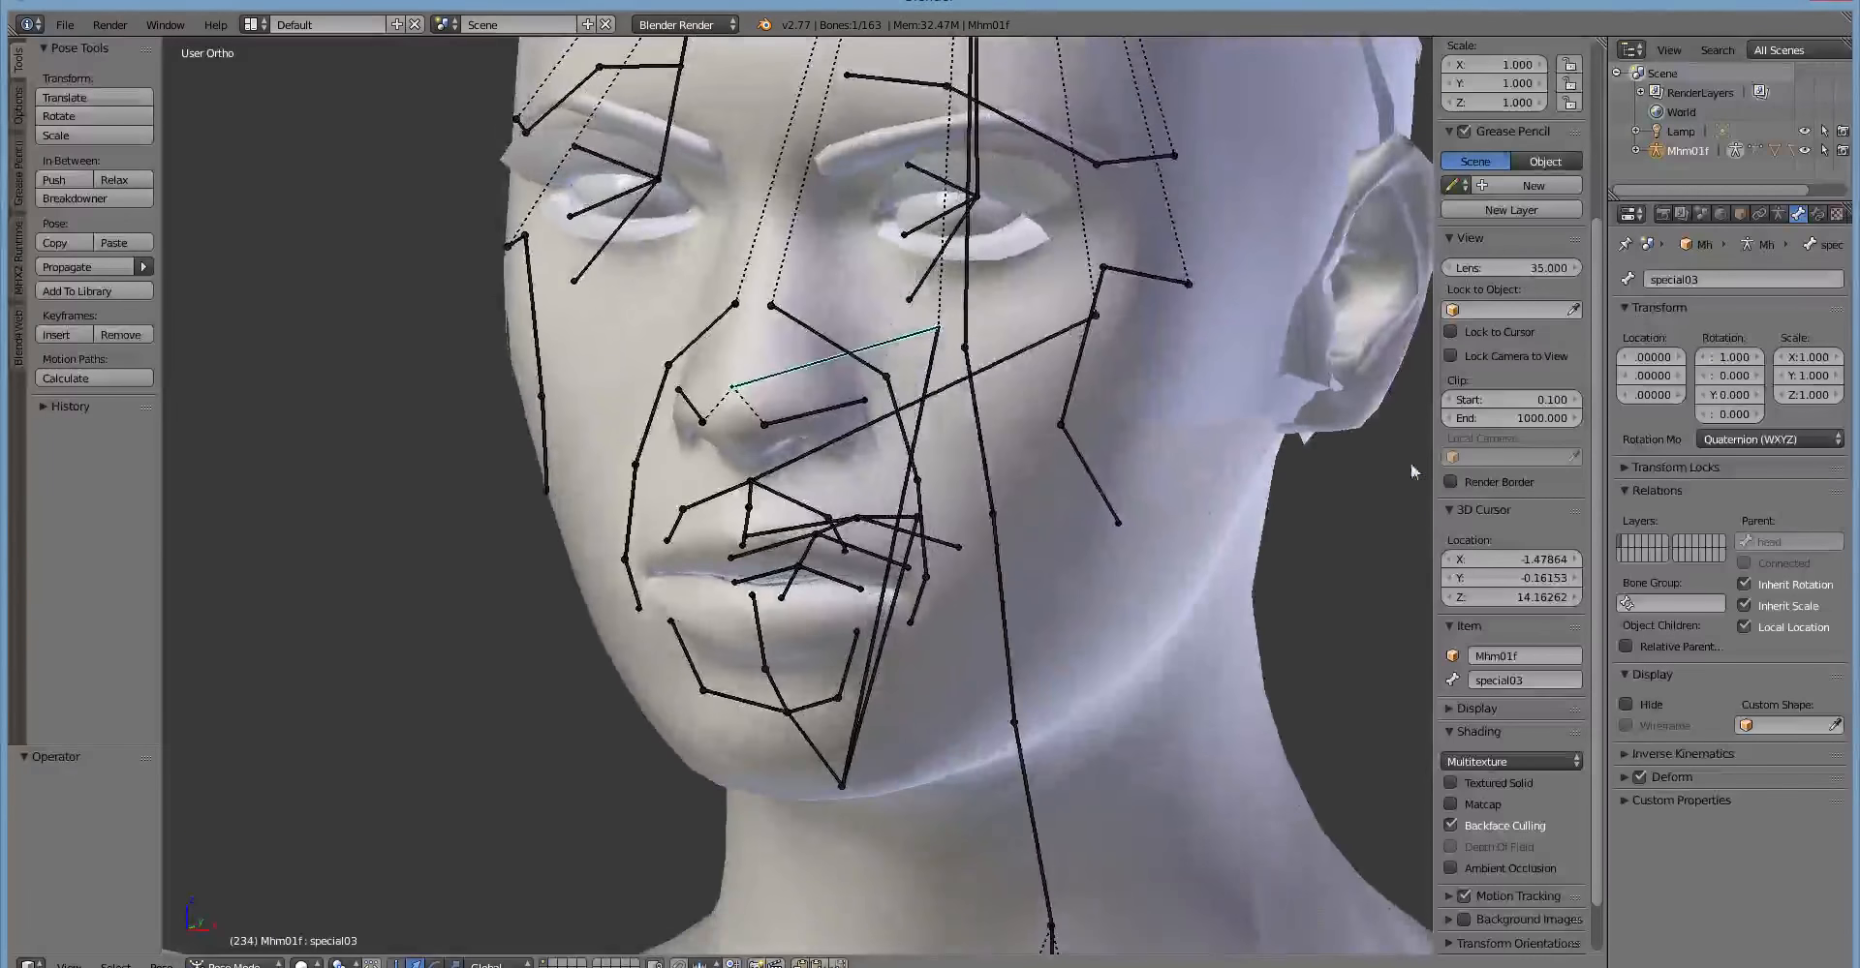
Select the nostril bone levator06.L and try rotating and scaling it.
middle_drag(872, 610, 777, 649)
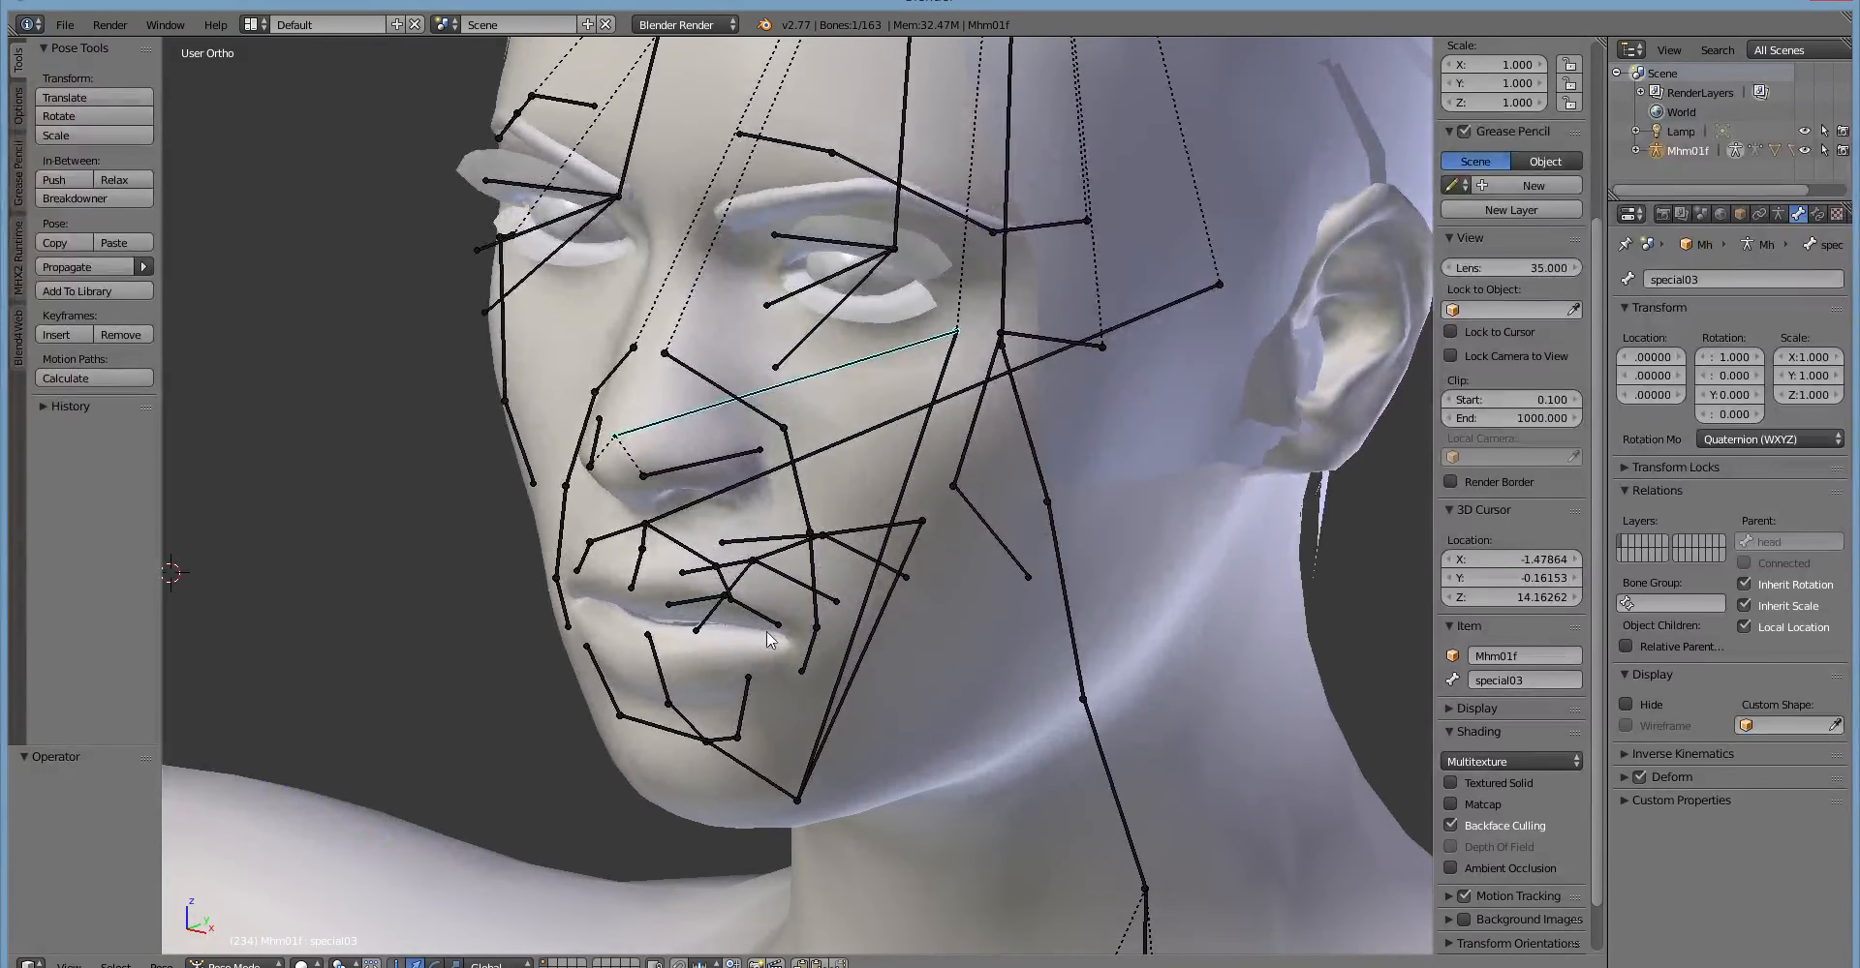
middle_drag(728, 533, 1025, 455)
right_click(757, 511)
key(r)
key(s)
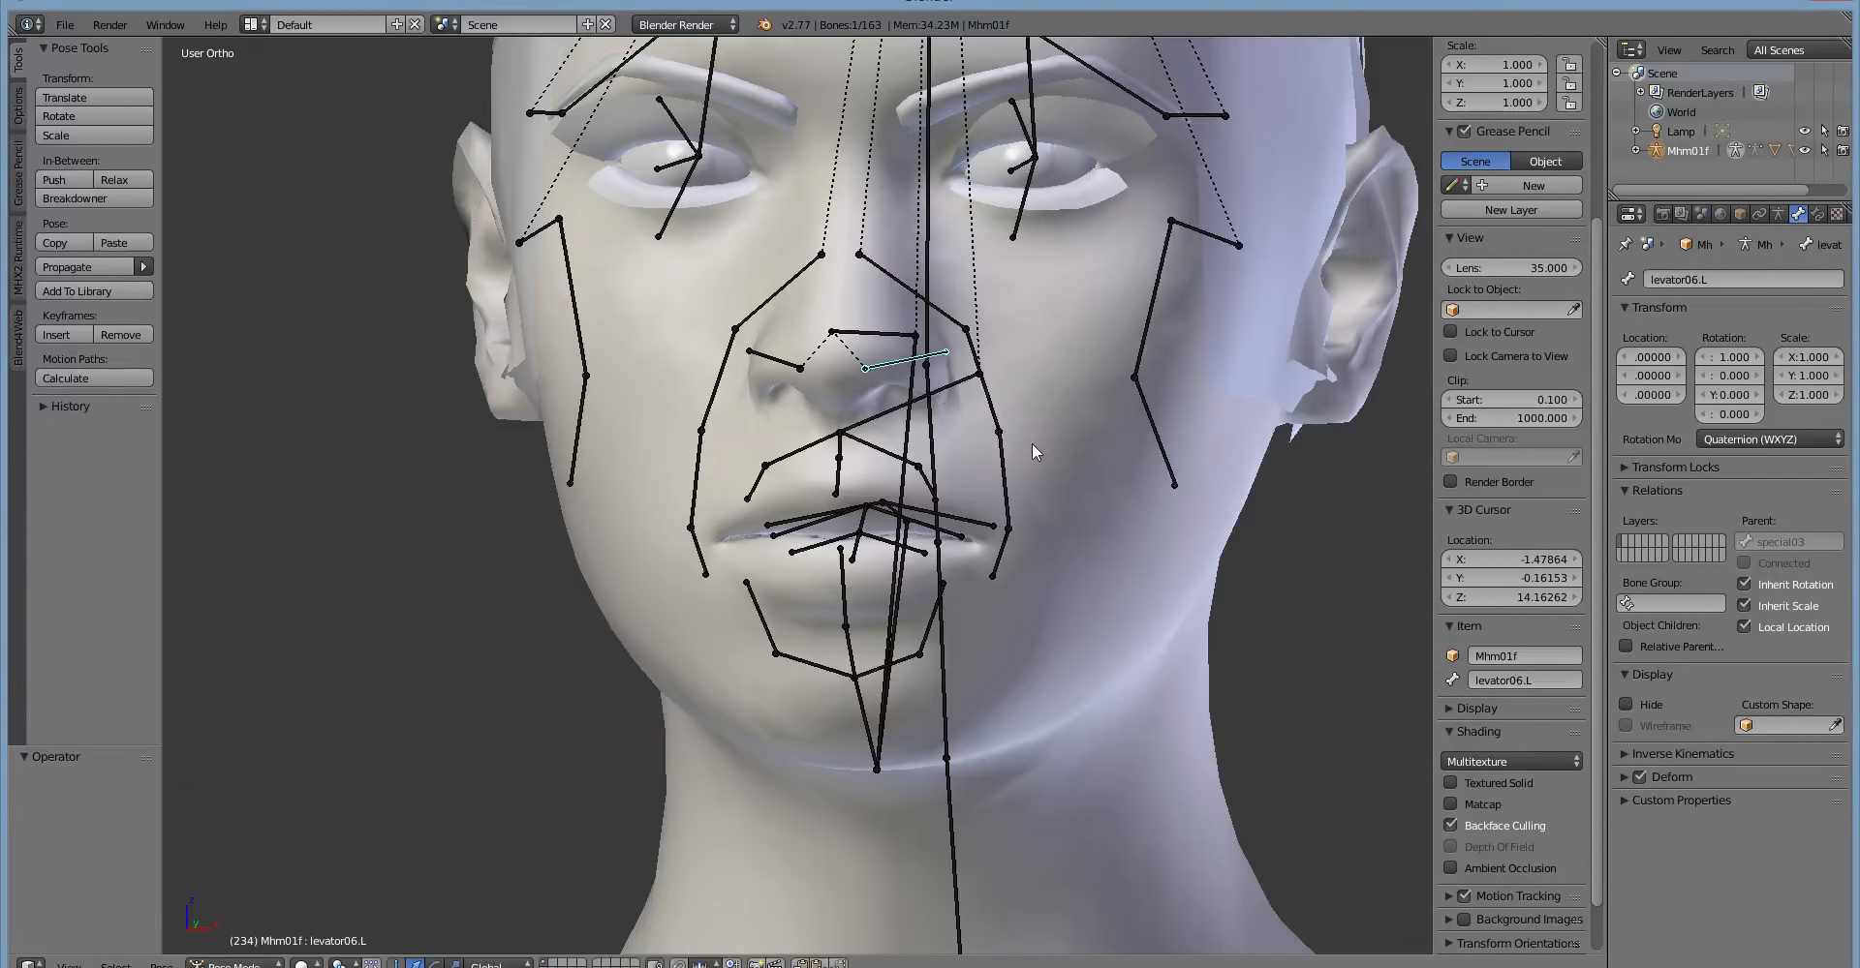
Try rotating the left nostril bone levator06.L in the front view.
key(r)
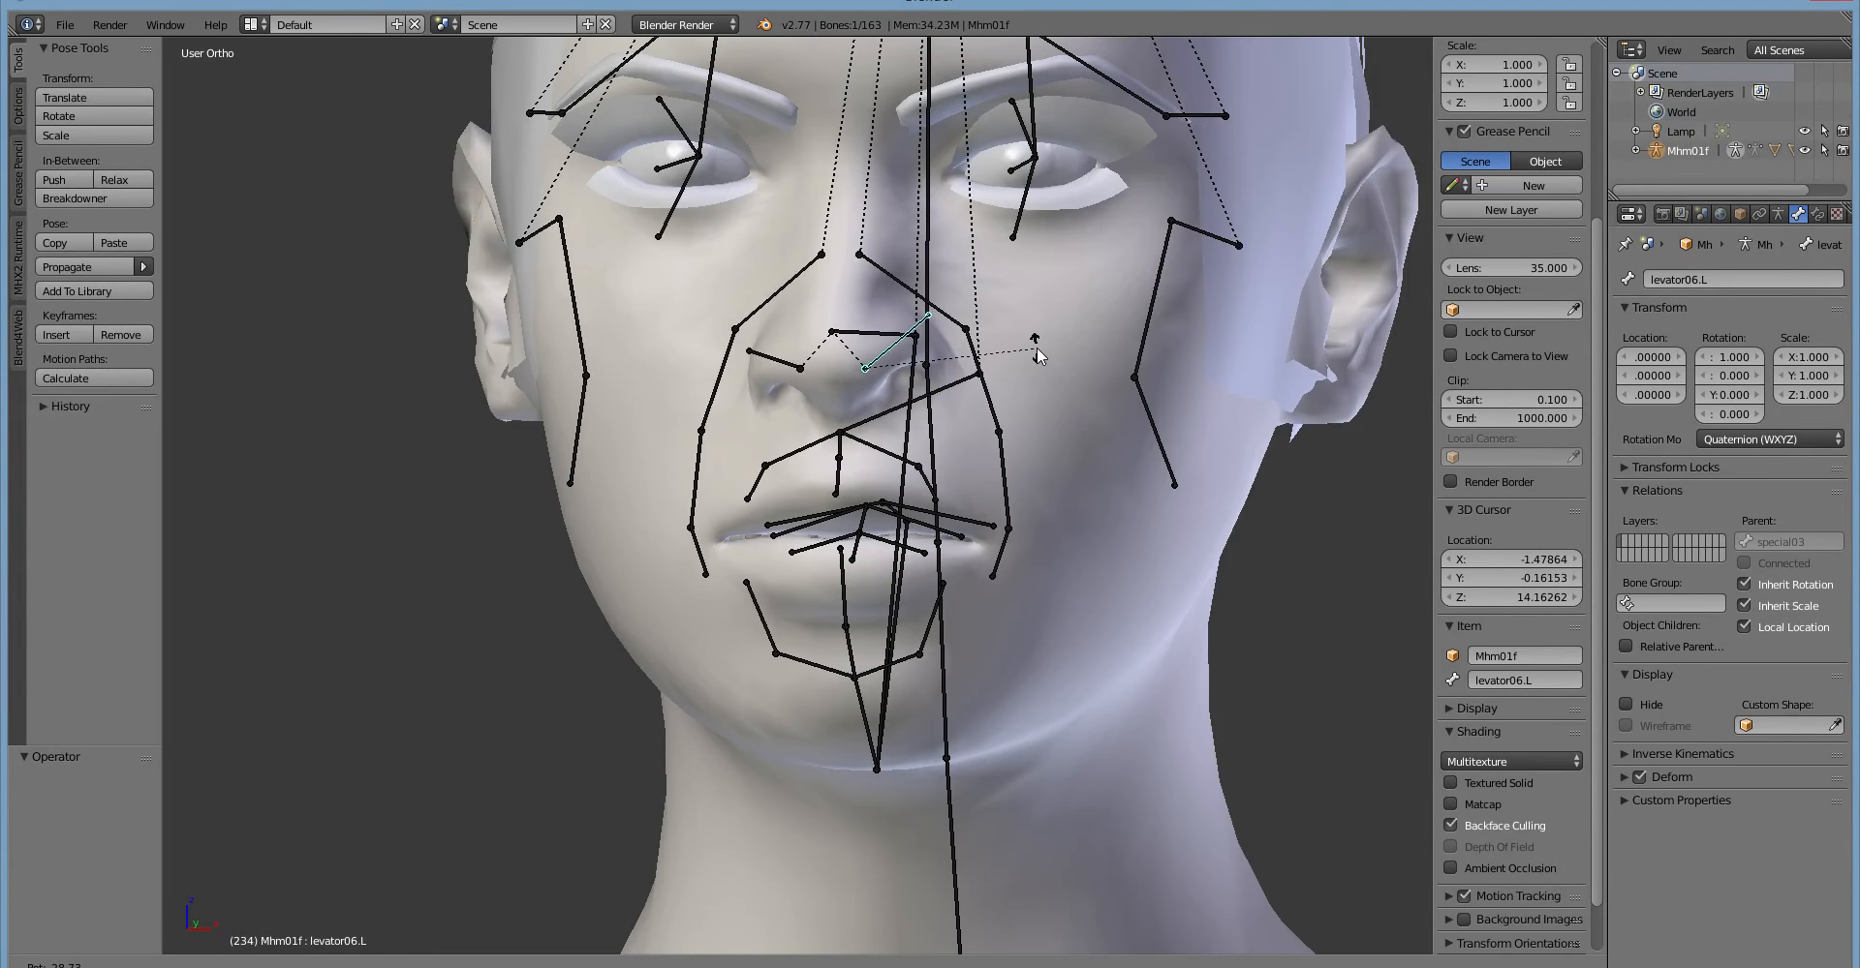
click(1028, 357)
middle_drag(1029, 357, 918, 399)
middle_drag(678, 419, 767, 410)
Reselect the nostril bone levator06.L and try rotating it again from a three-quarter view.
right_click(767, 411)
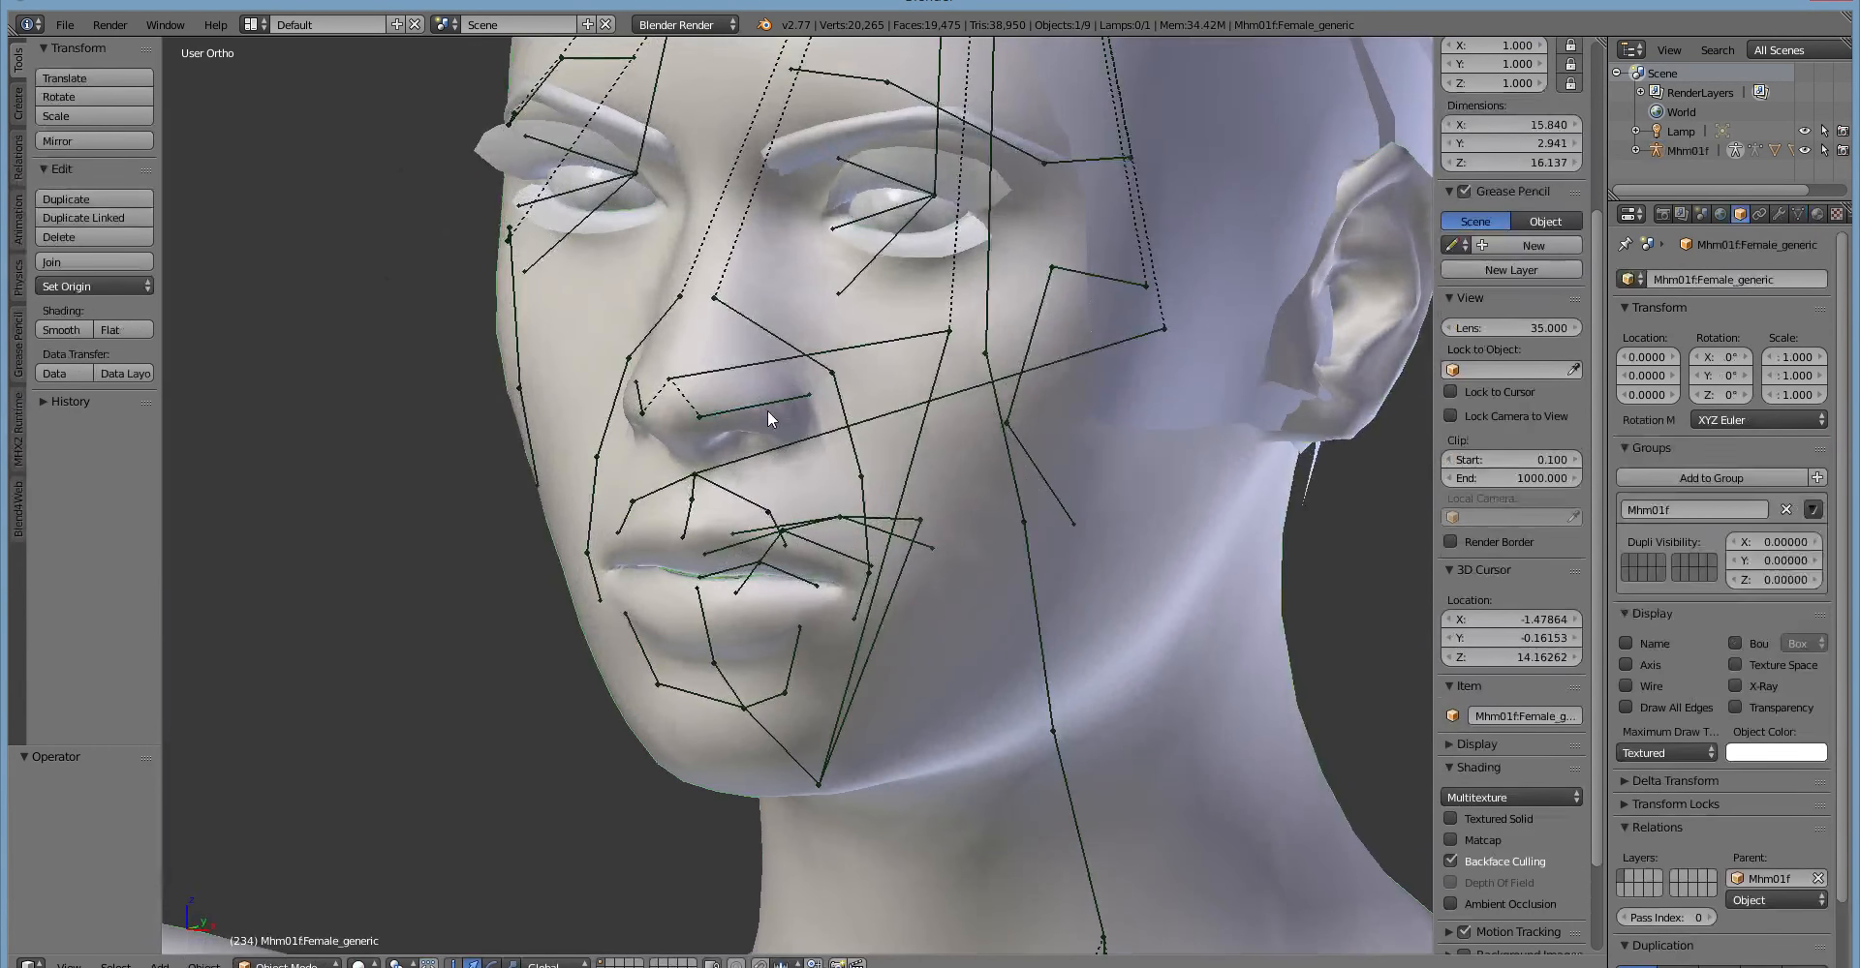
right_click(758, 404)
middle_drag(746, 473, 791, 542)
scroll(791, 542, up, 1)
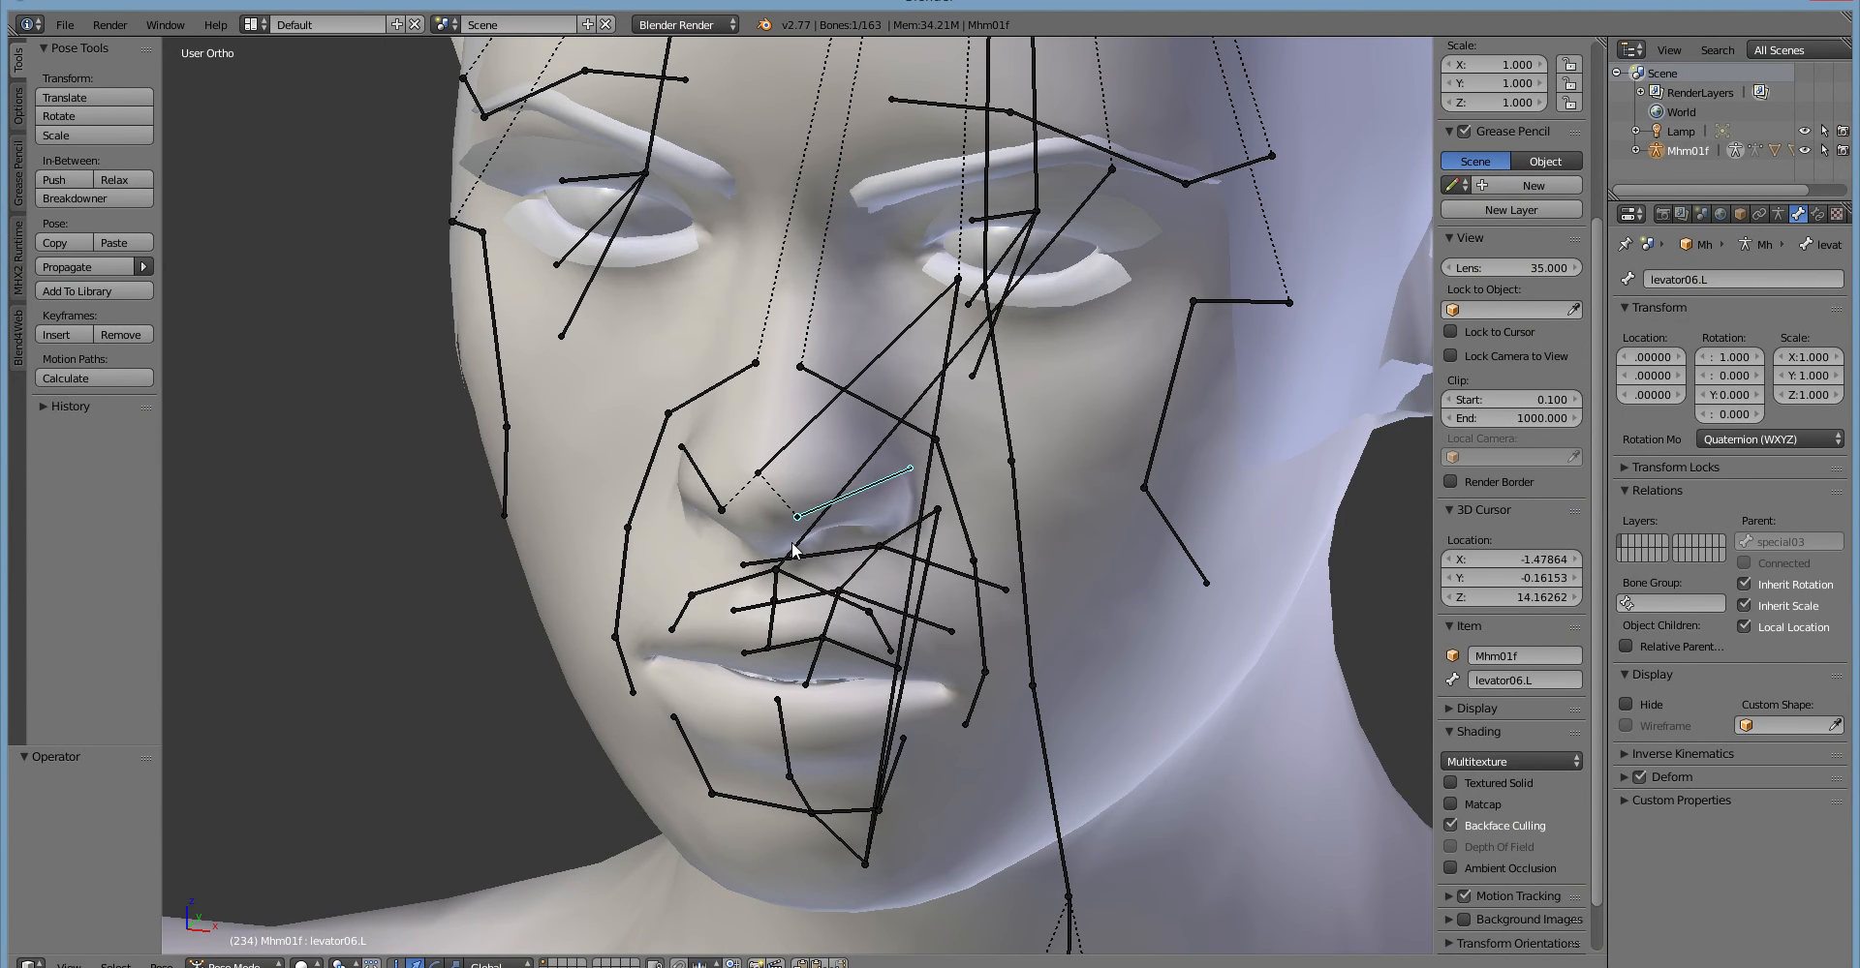
middle_drag(792, 542, 925, 570)
key(r)
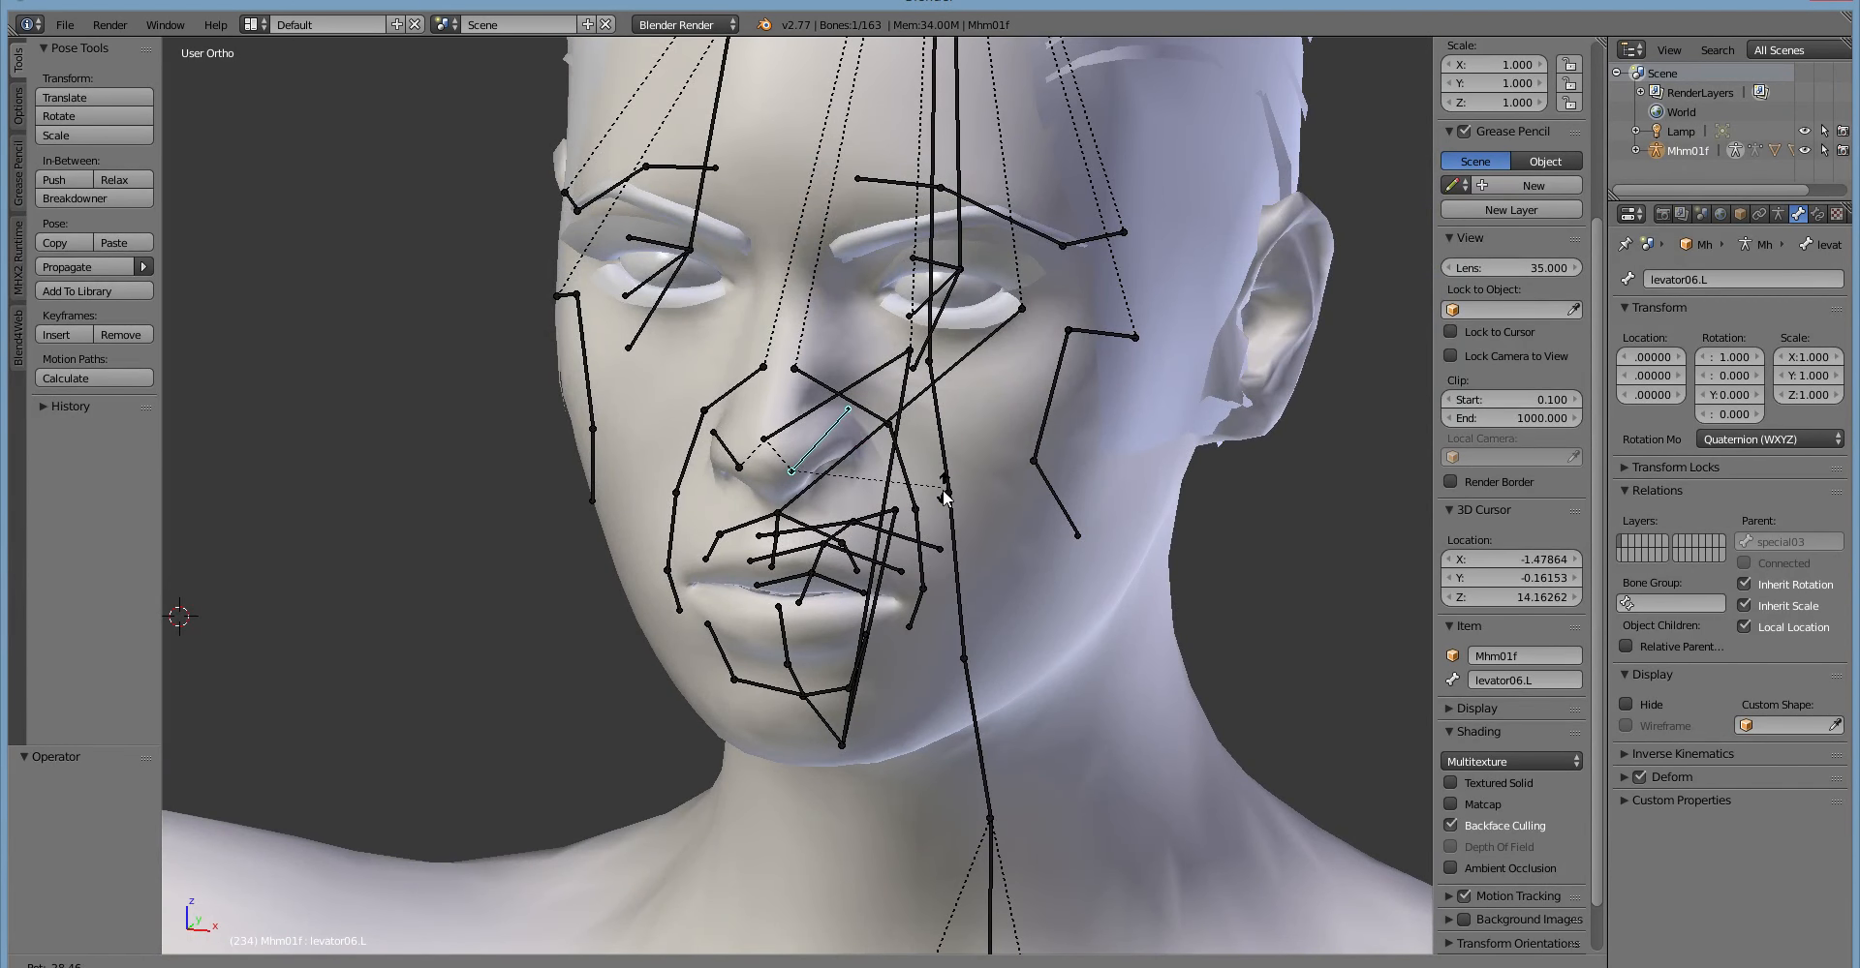
click(925, 467)
middle_drag(839, 529, 682, 523)
middle_drag(513, 438, 558, 606)
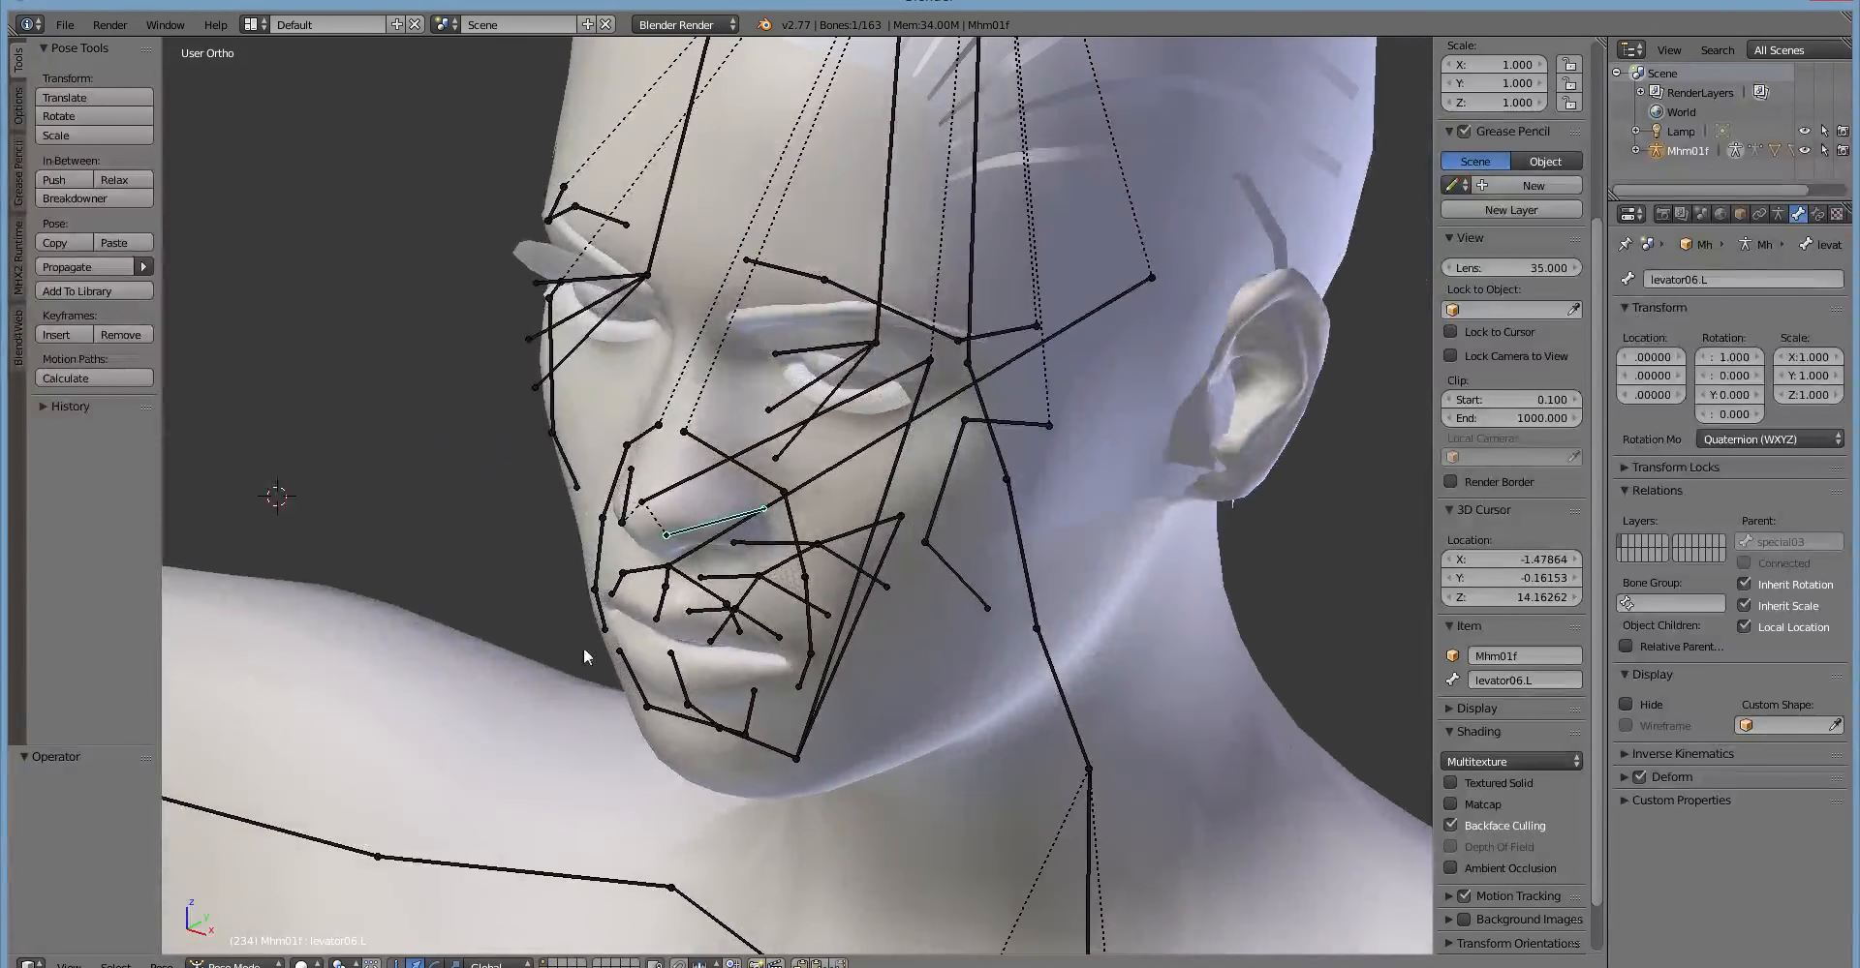
middle_drag(756, 727, 896, 615)
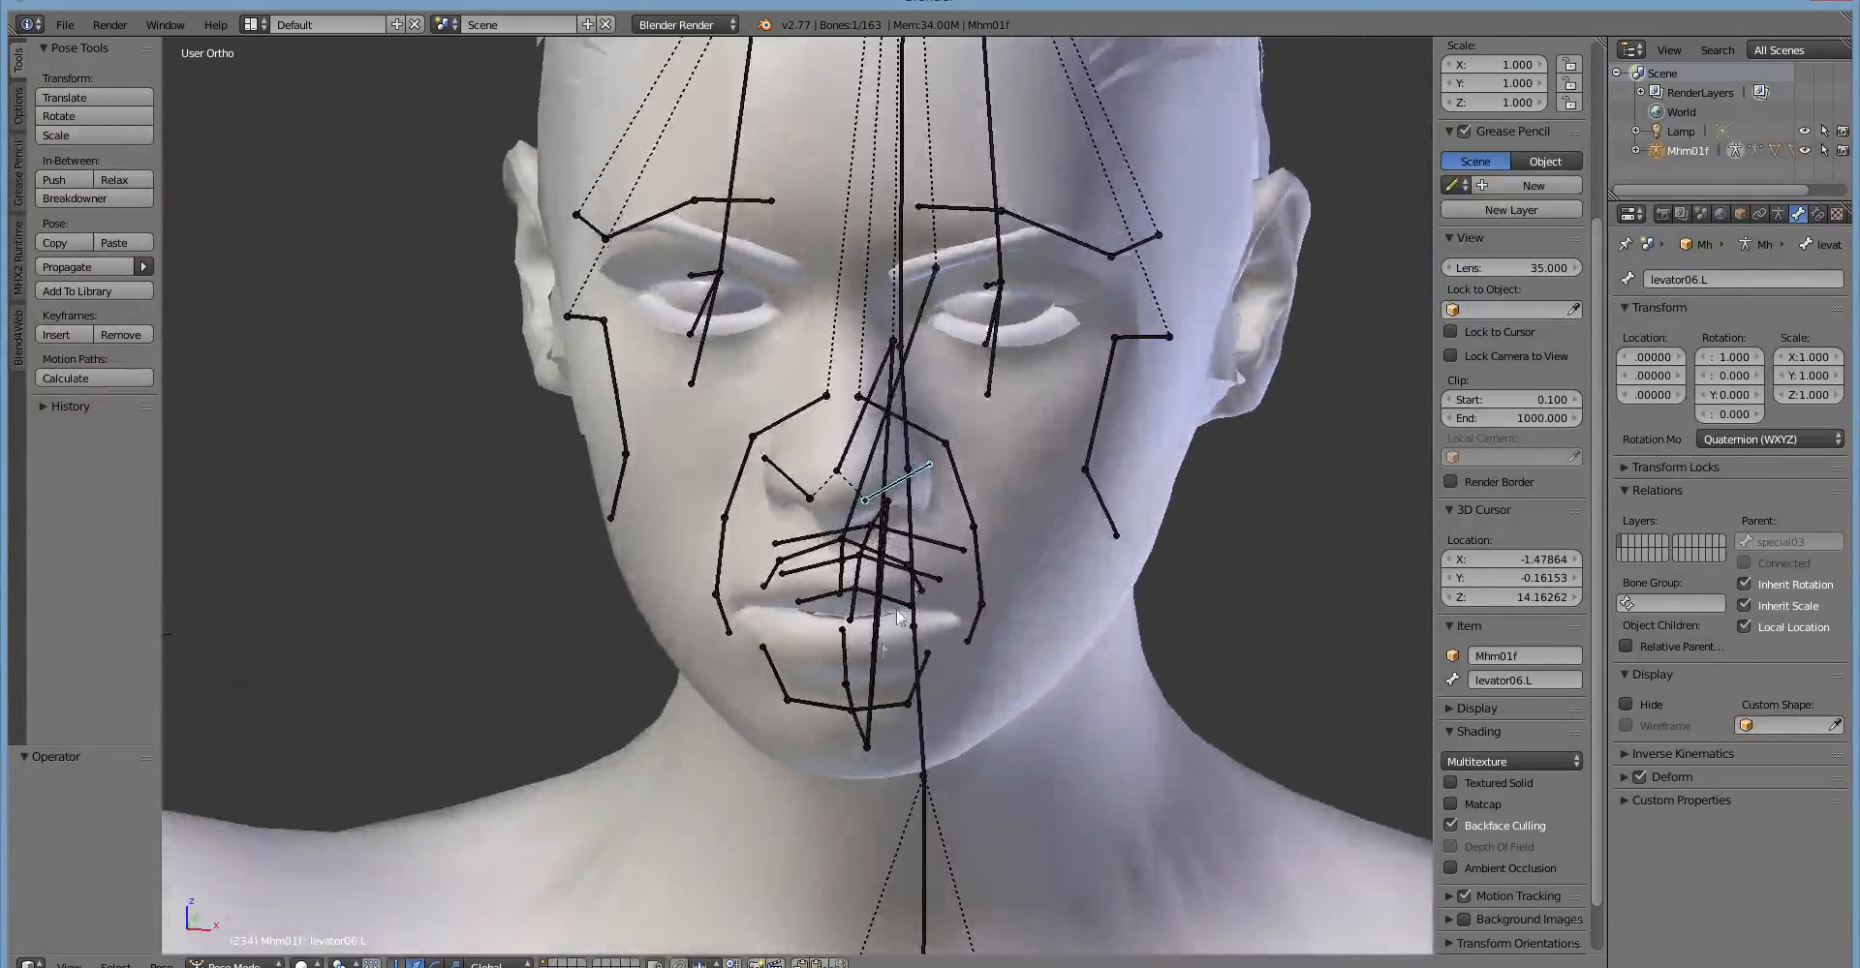
Select the left cheek bone levator03.L and try rotating it from two different angles.
right_click(964, 499)
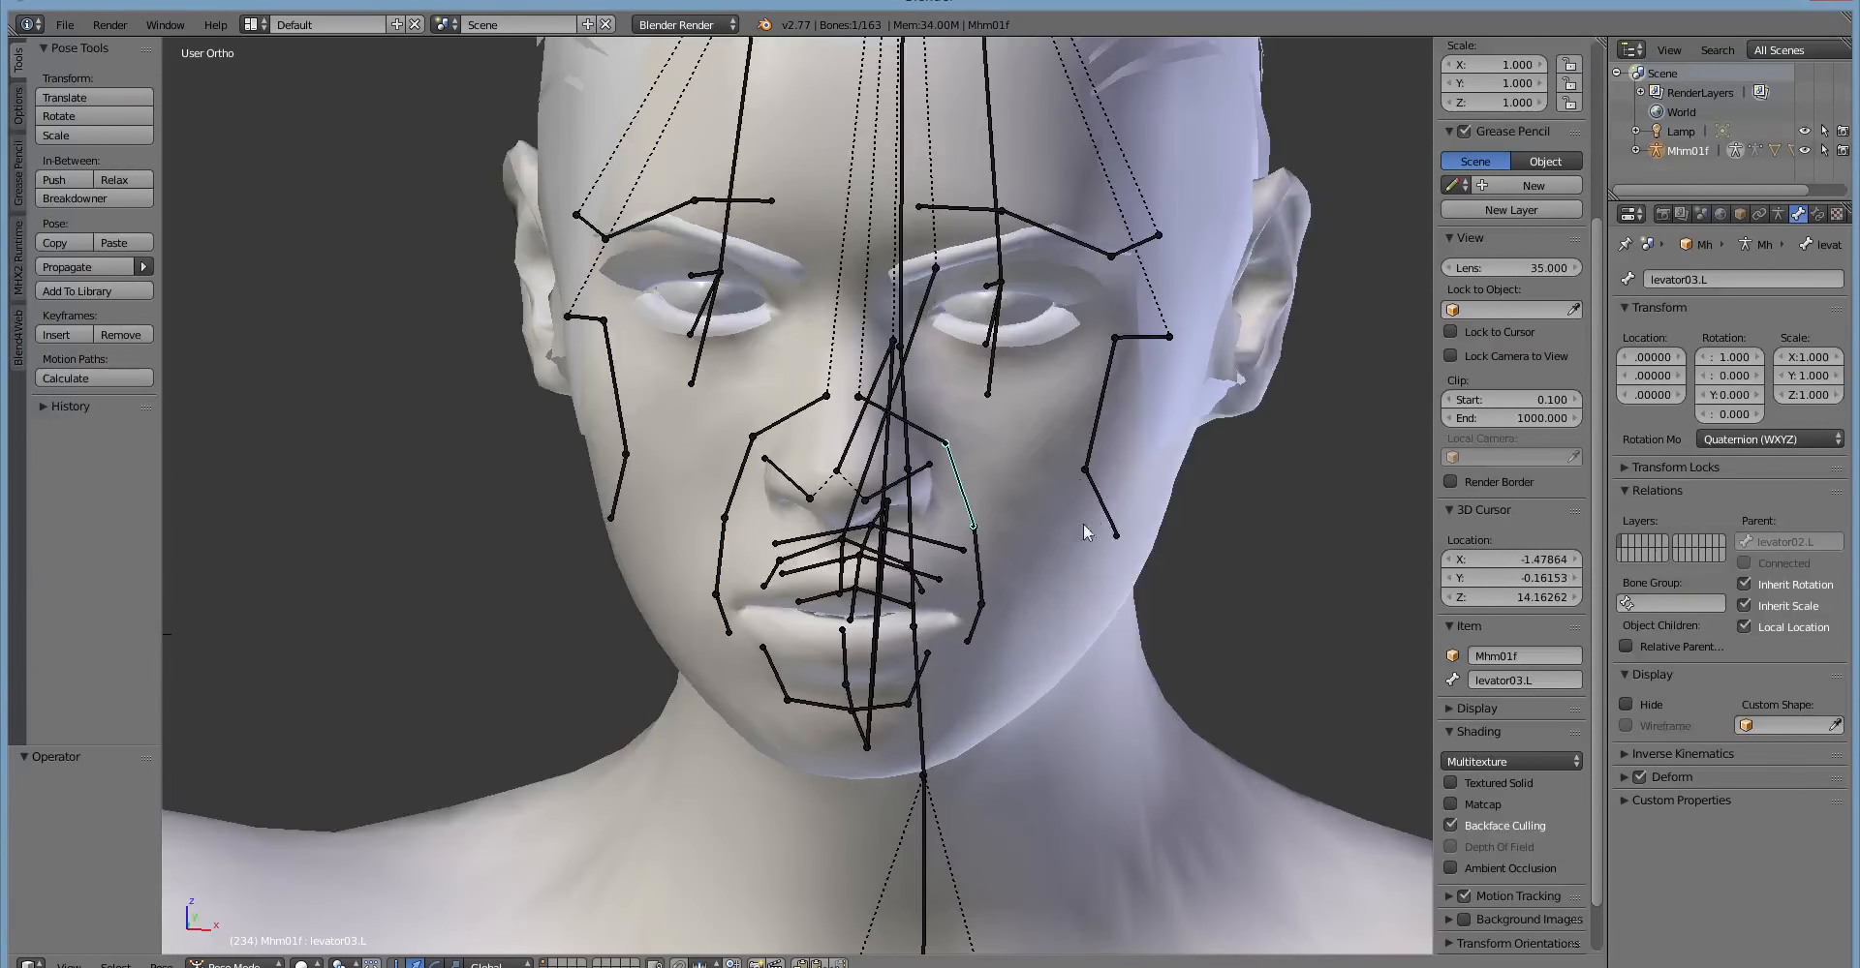
right_click(990, 620)
middle_drag(1067, 614, 893, 618)
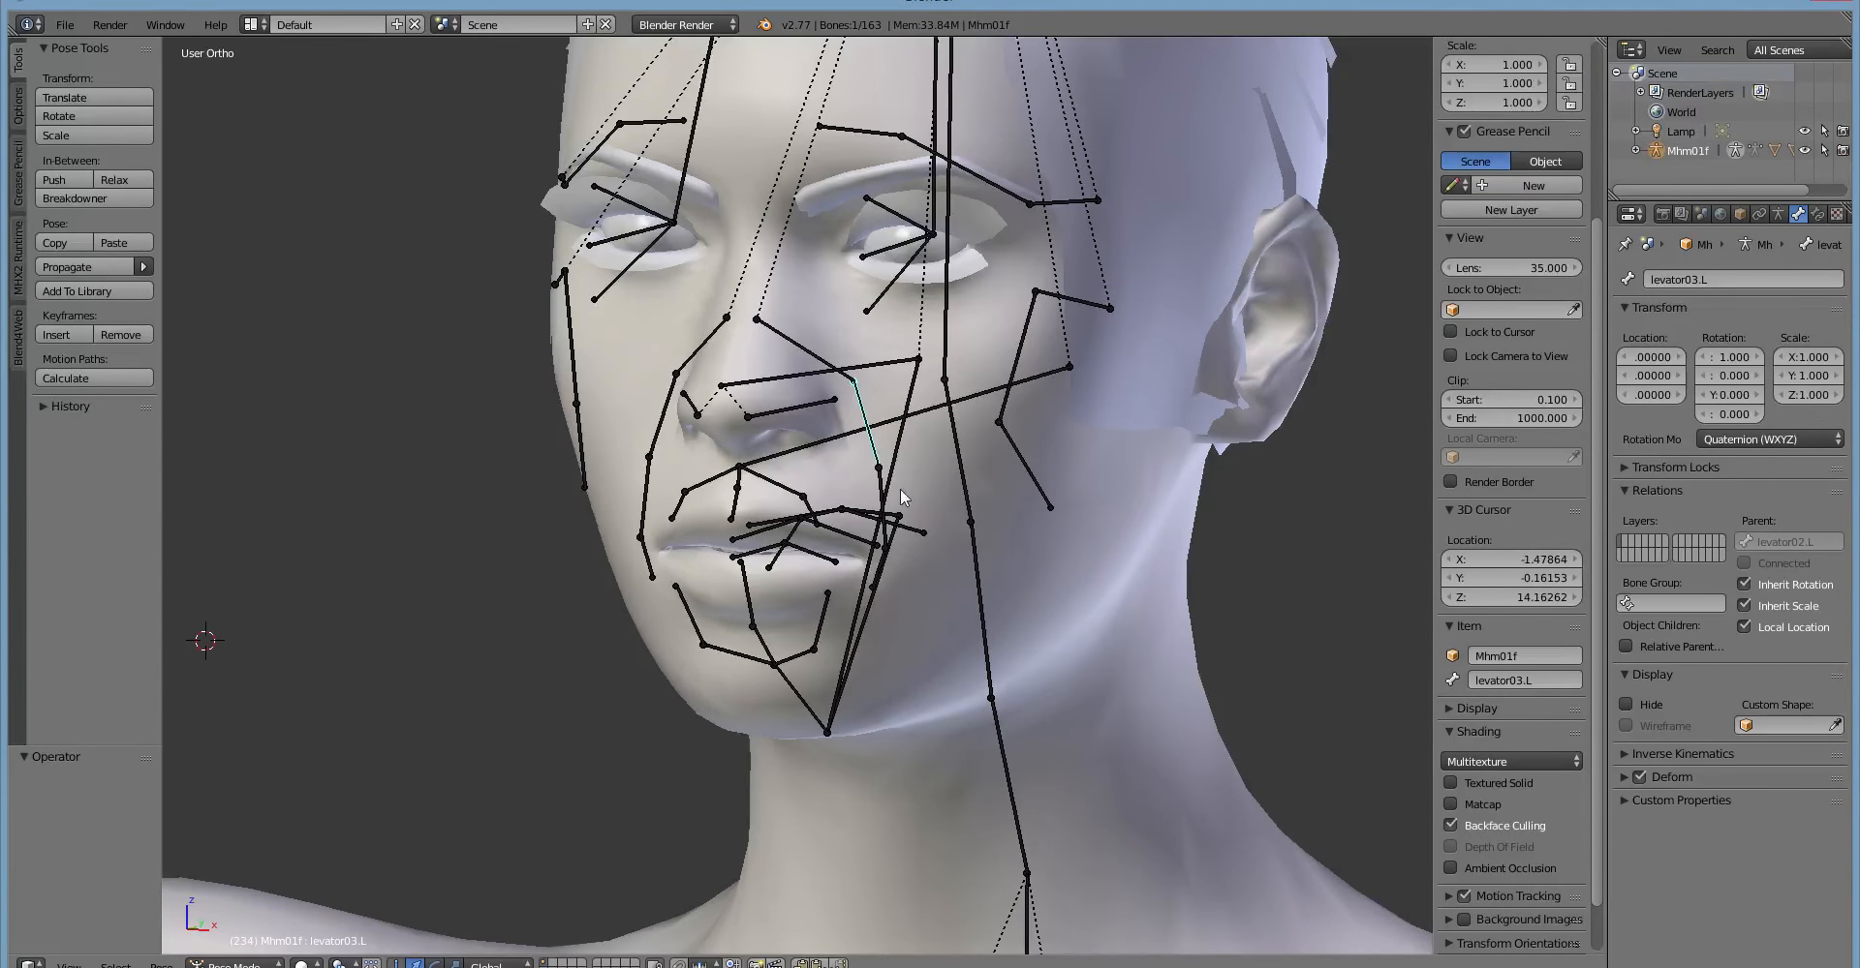
key(r)
right_click(986, 410)
middle_drag(986, 411, 737, 371)
key(r)
right_click(1054, 331)
Pick the eye.L bone, switch to its parent special05.L, and try rotating the parent from the side.
right_click(762, 392)
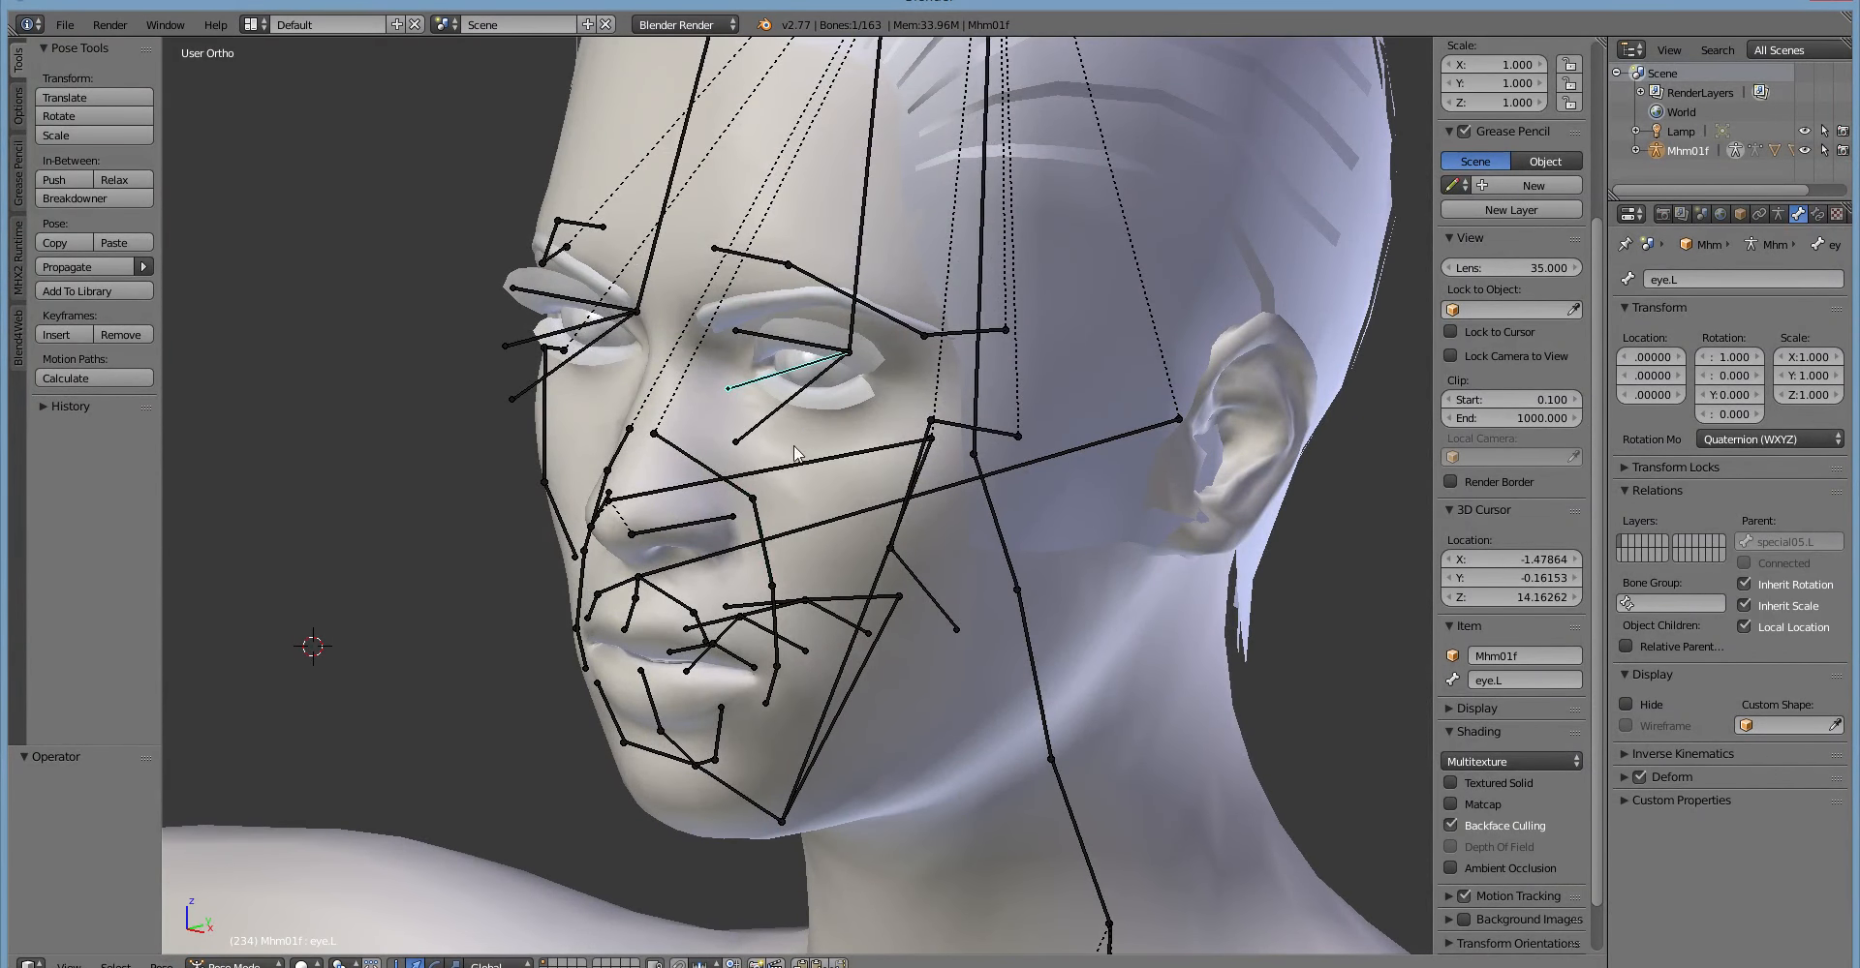
middle_drag(789, 485, 744, 485)
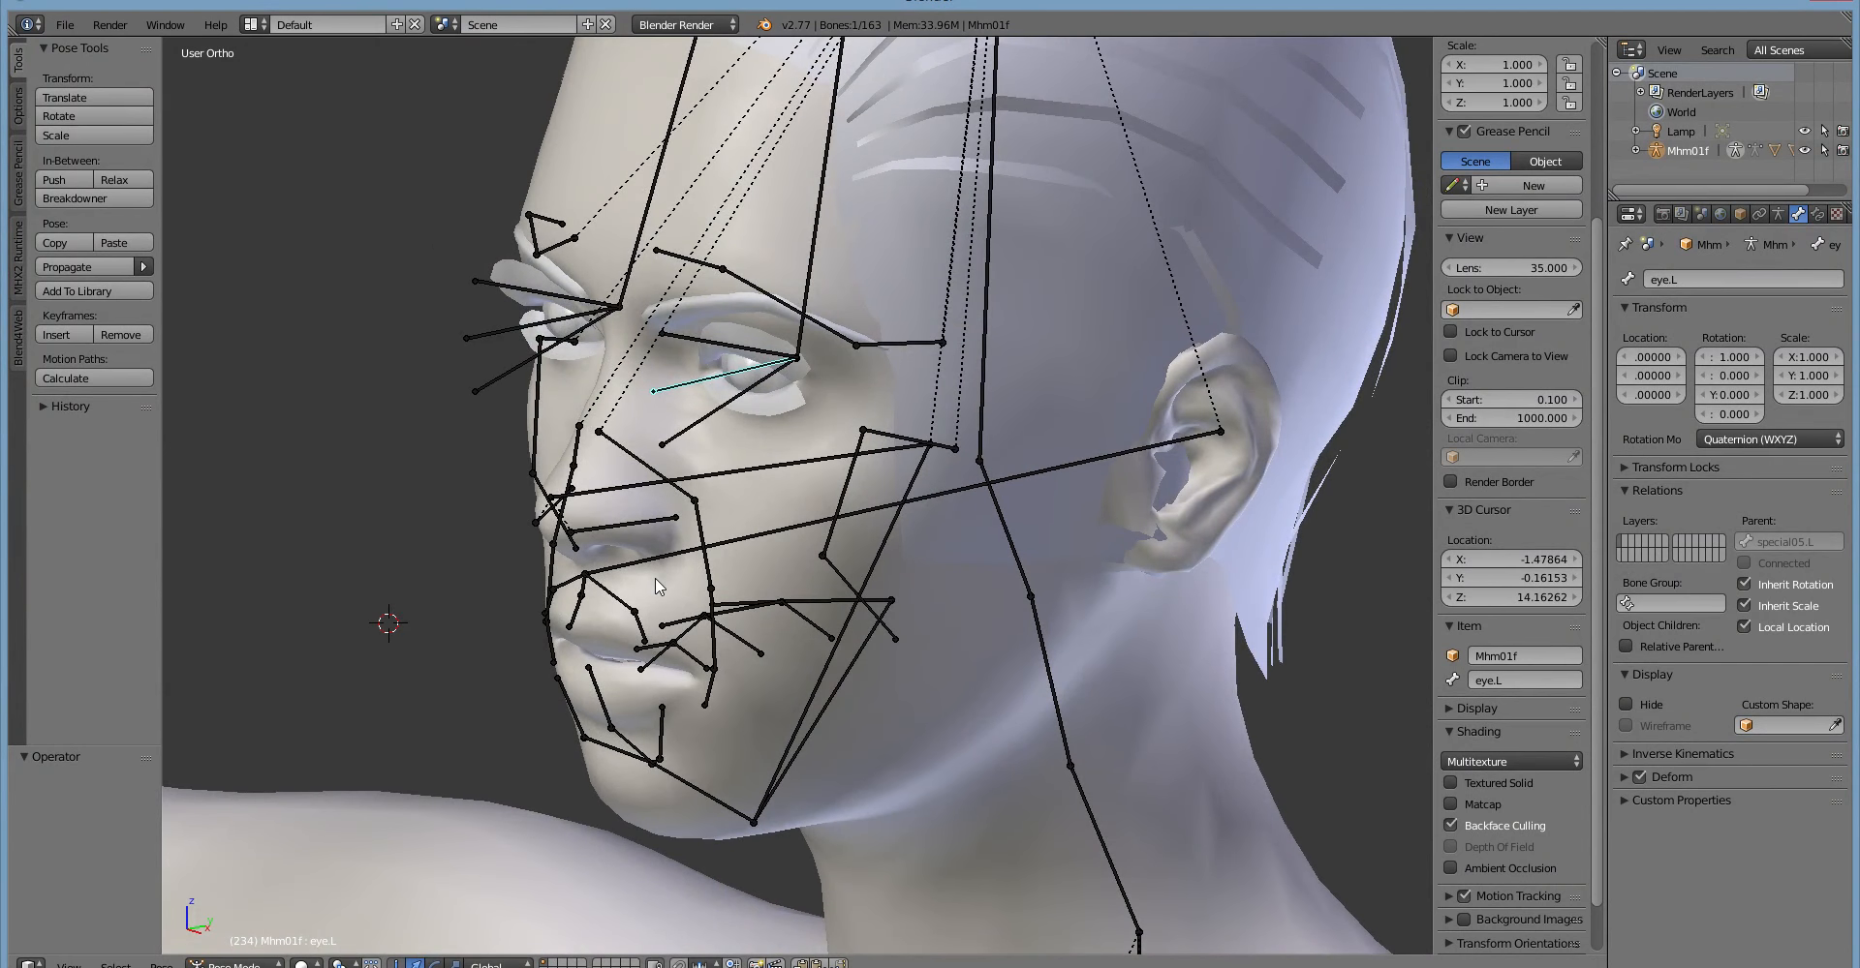
middle_drag(782, 547, 780, 642)
right_click(809, 375)
scroll(718, 600, up, 1)
scroll(781, 643, up, 2)
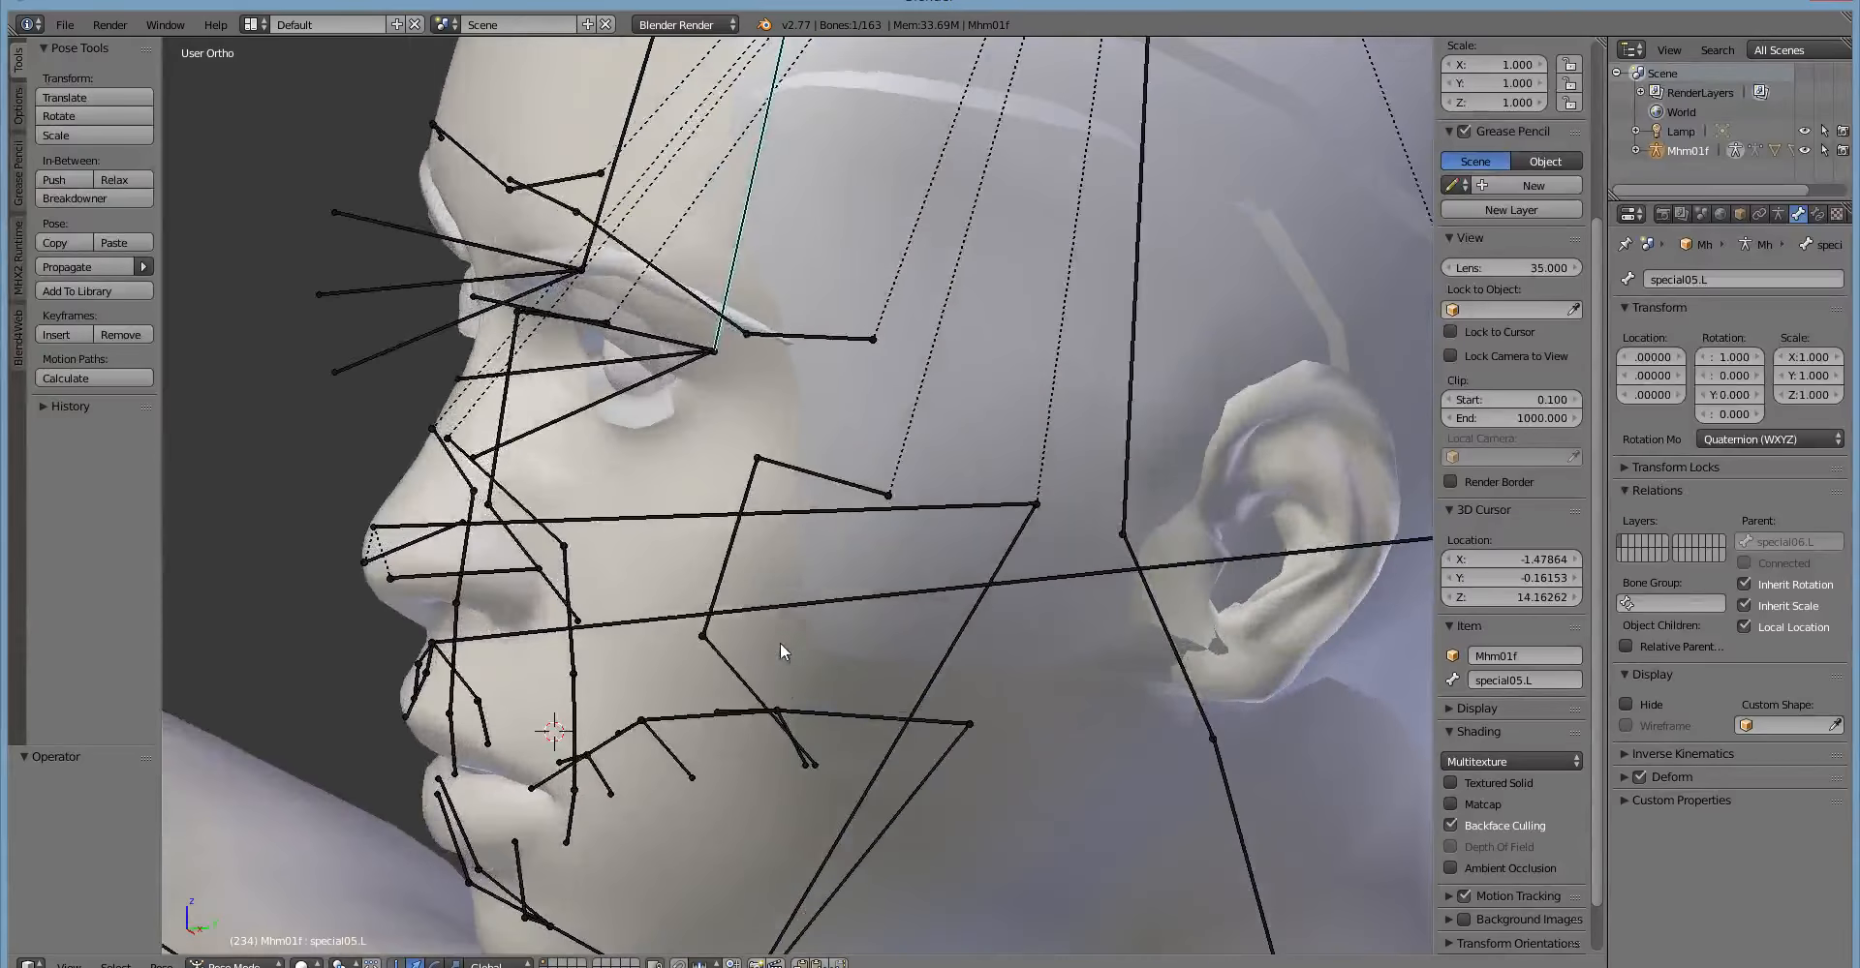
middle_drag(740, 549, 707, 531)
key(r)
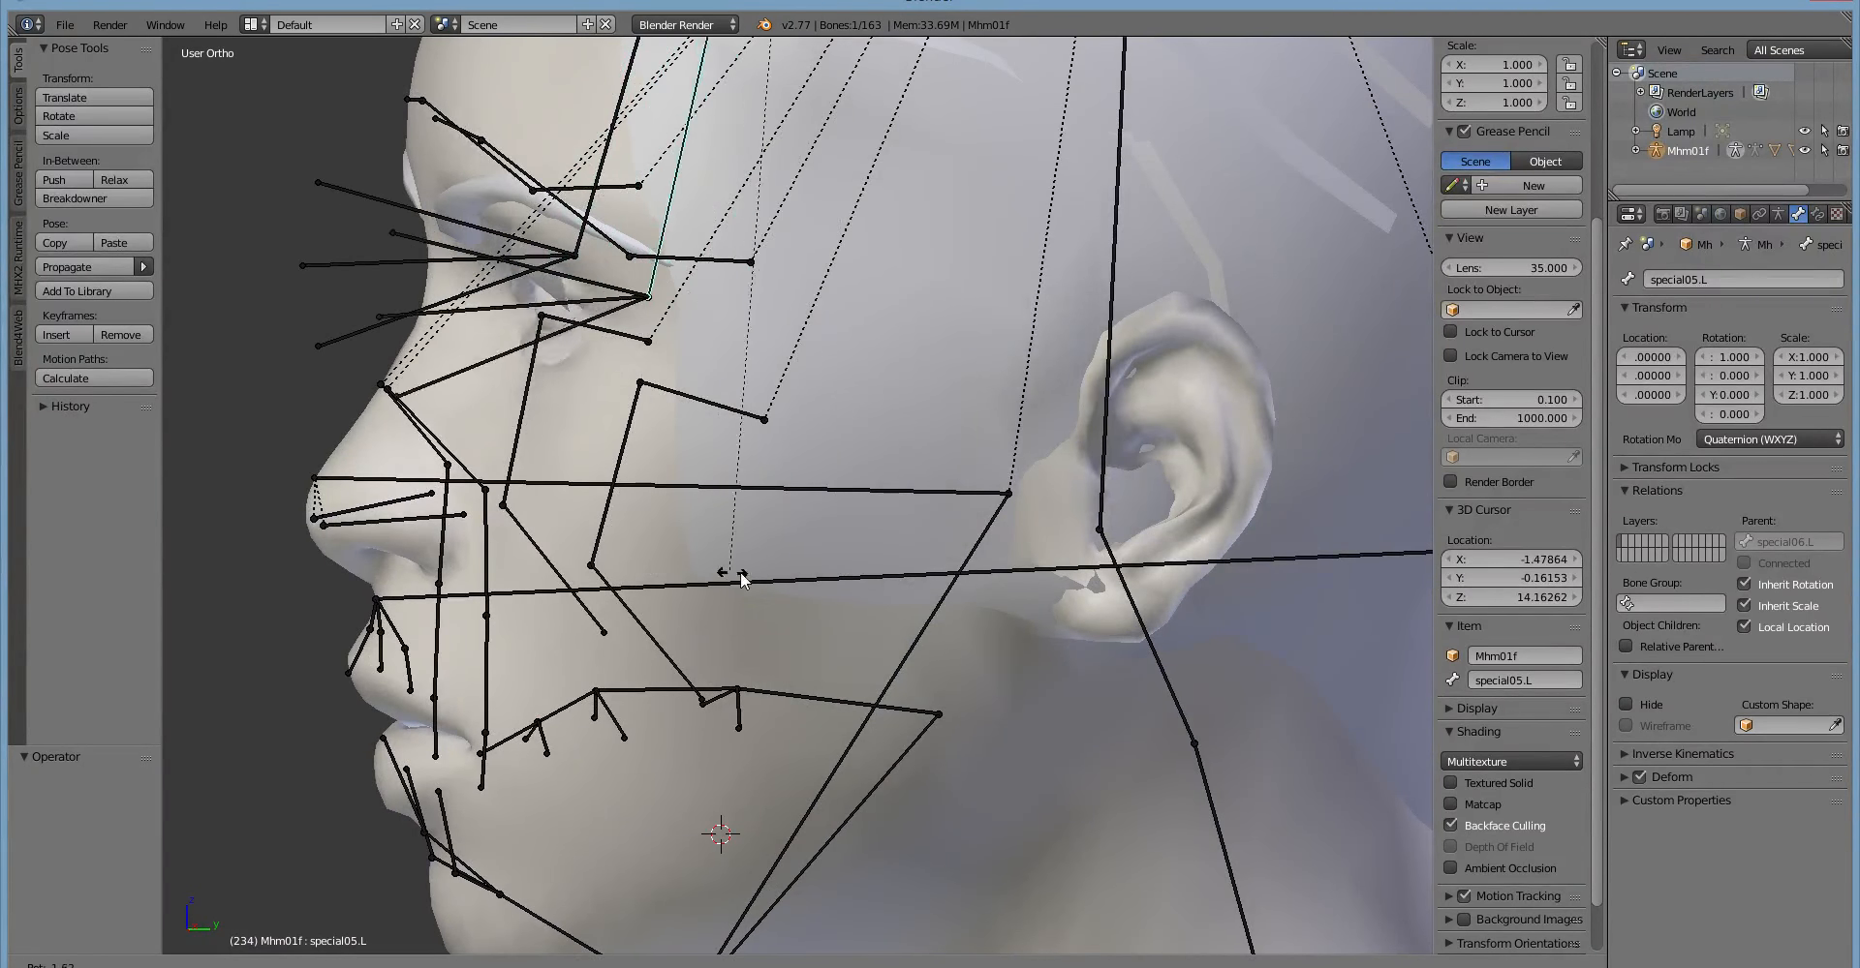
click(660, 607)
middle_drag(660, 607, 706, 612)
Try rotating the special05.L bone from a more frontal view to swing the left eye and eyelids sideways.
key(ctrl+Tab)
key(ctrl+Tab)
right_click(860, 354)
key(r)
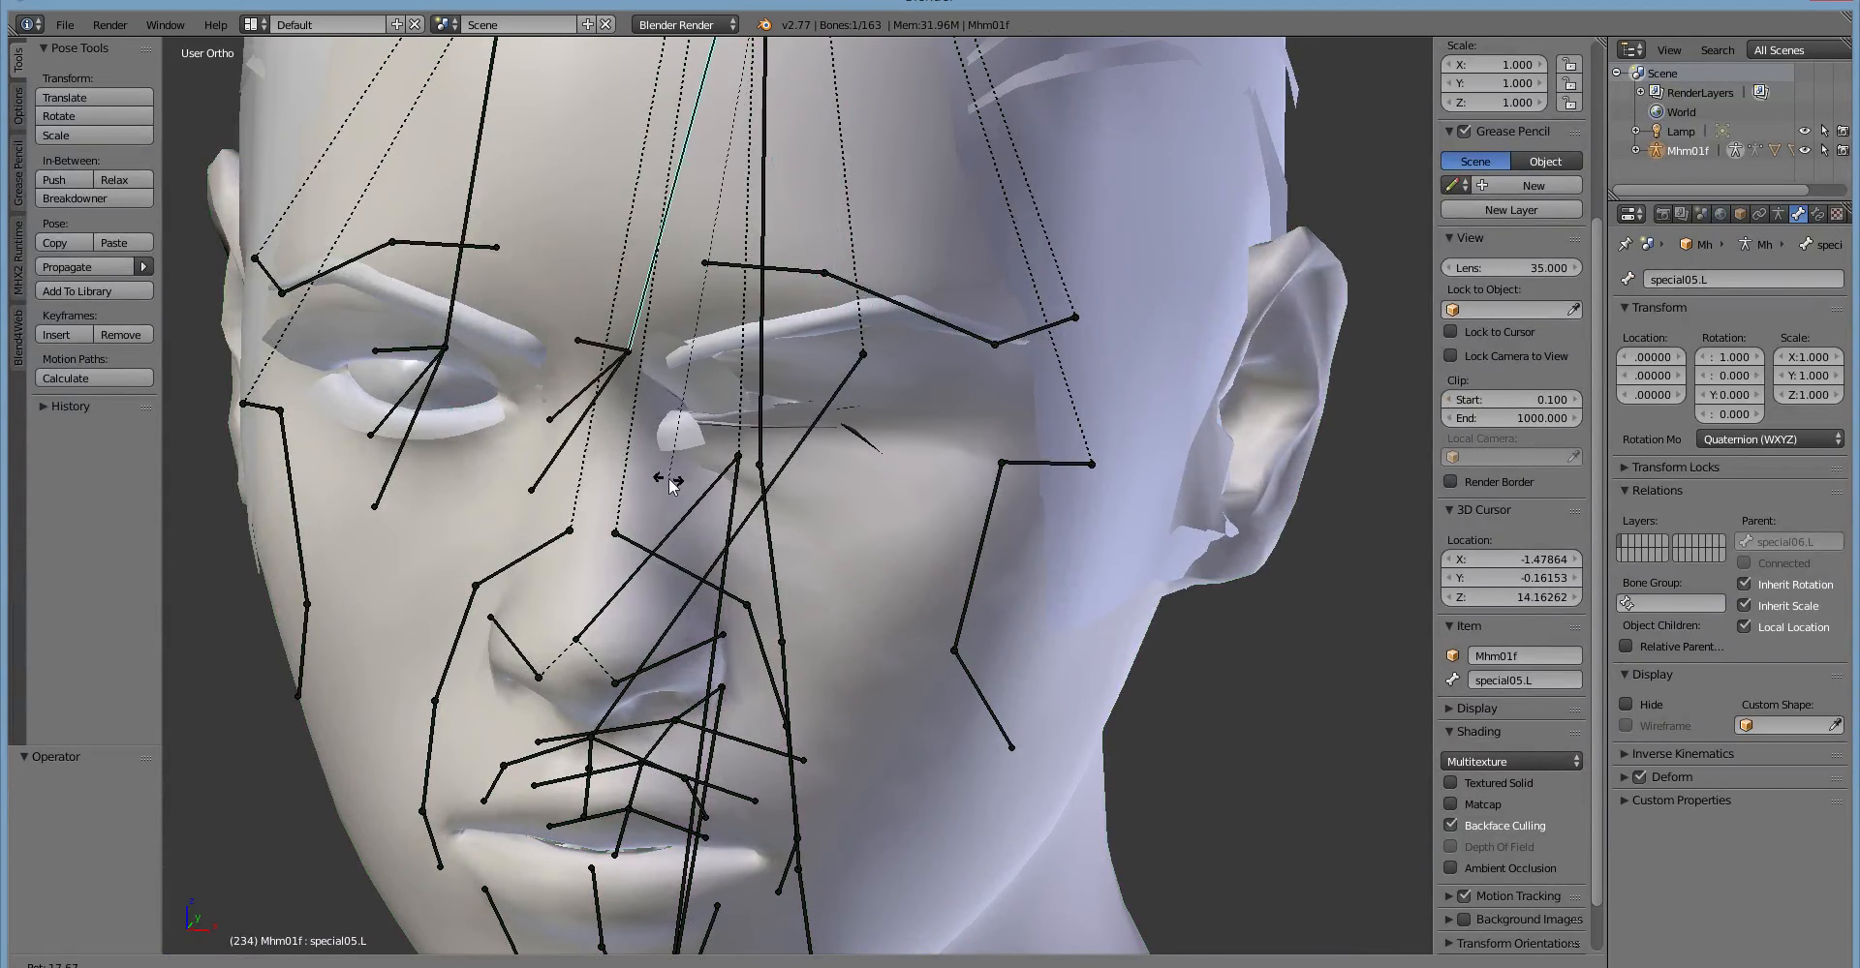
click(837, 482)
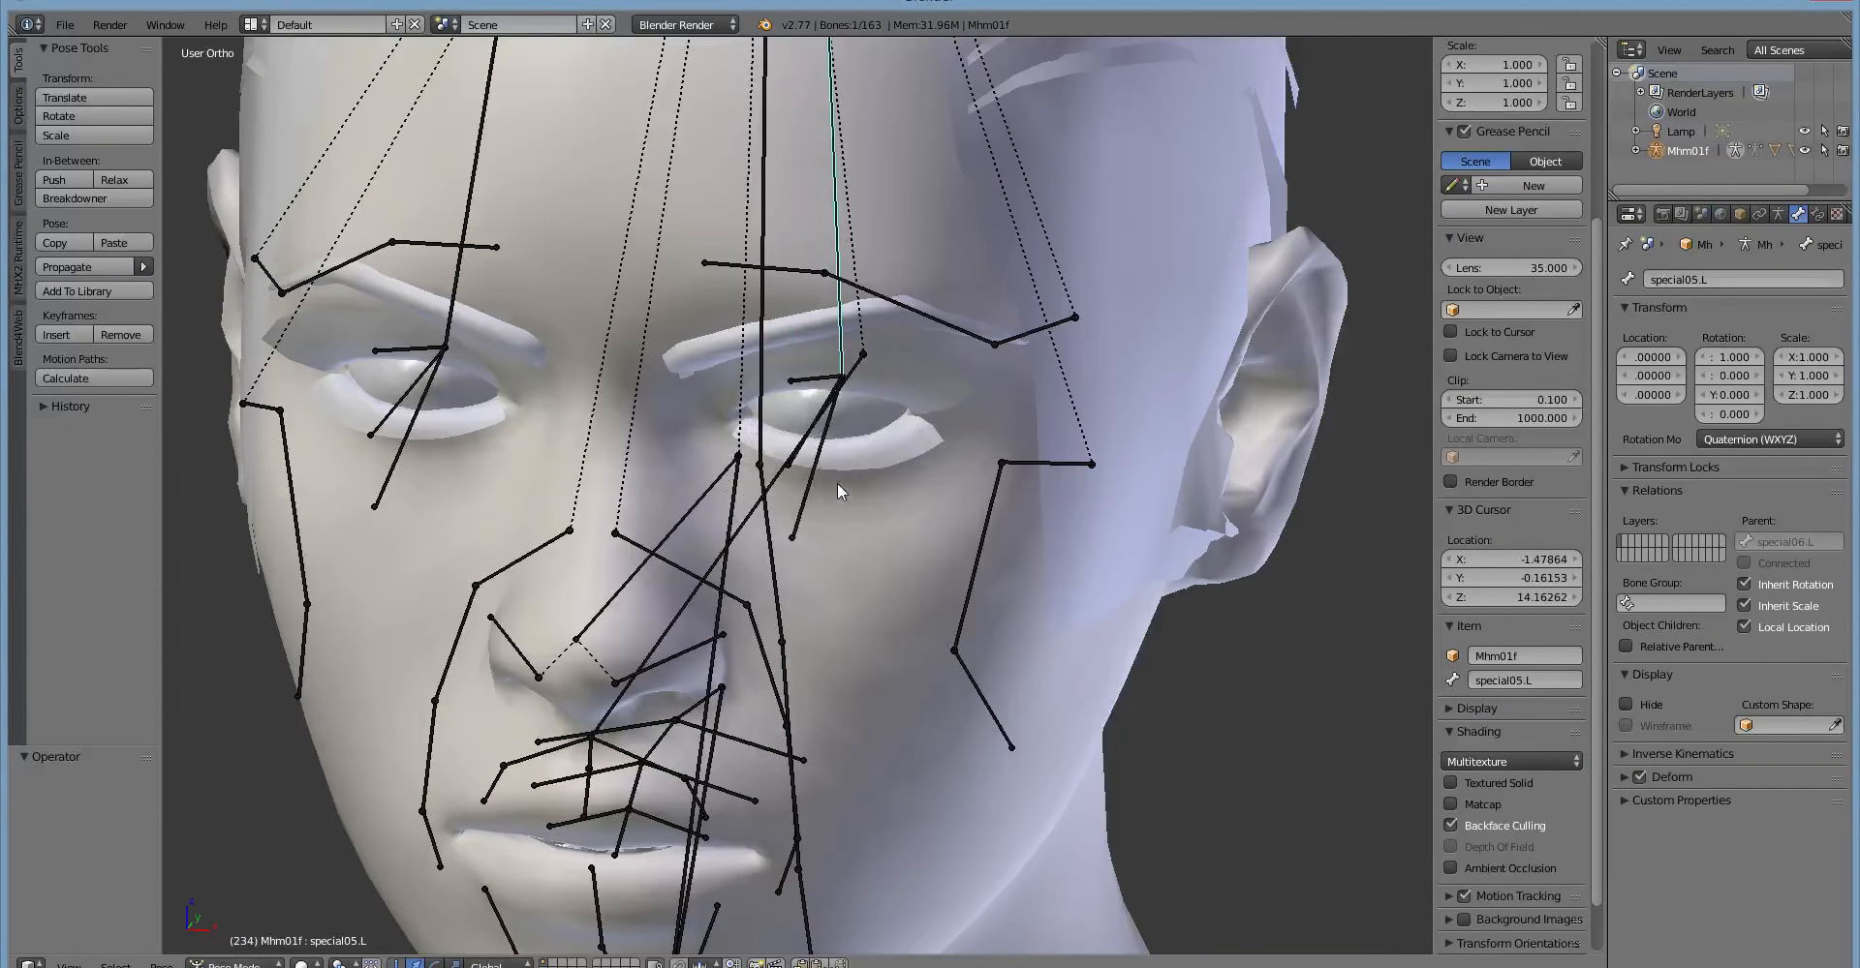
middle_drag(837, 482, 690, 469)
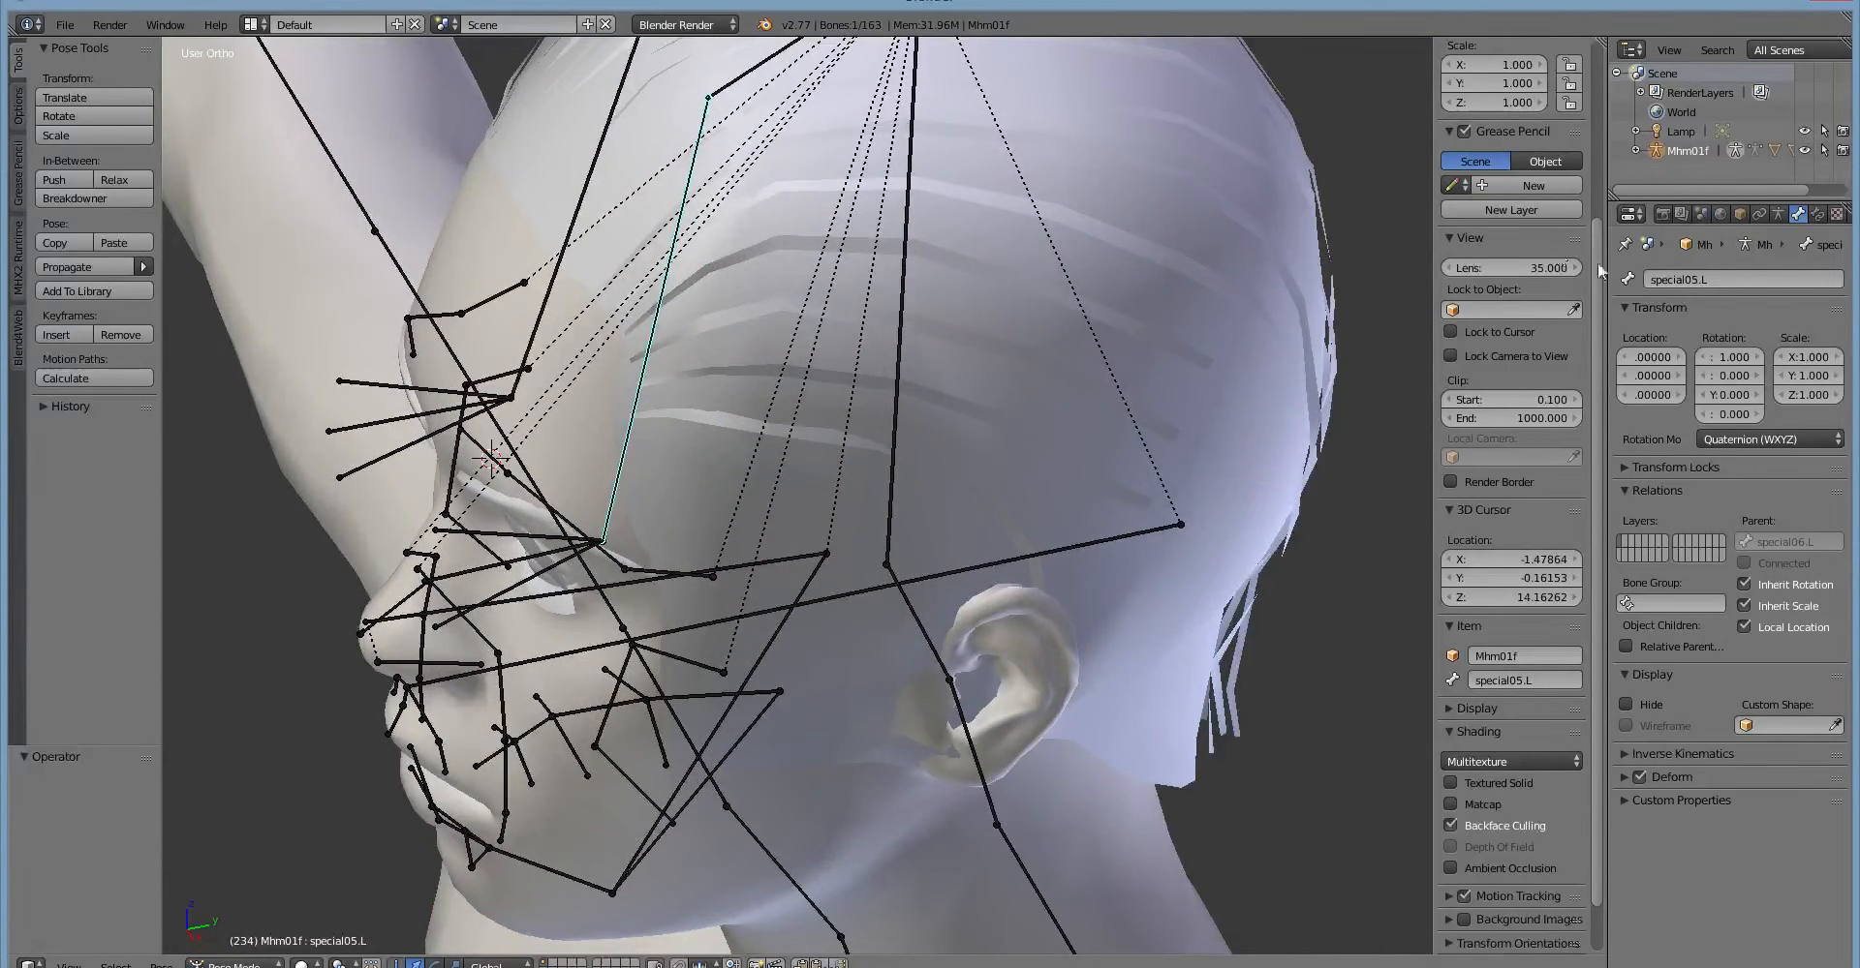
Put the armature in Edit Mode and select both special05.L and special05.R.
key(Tab)
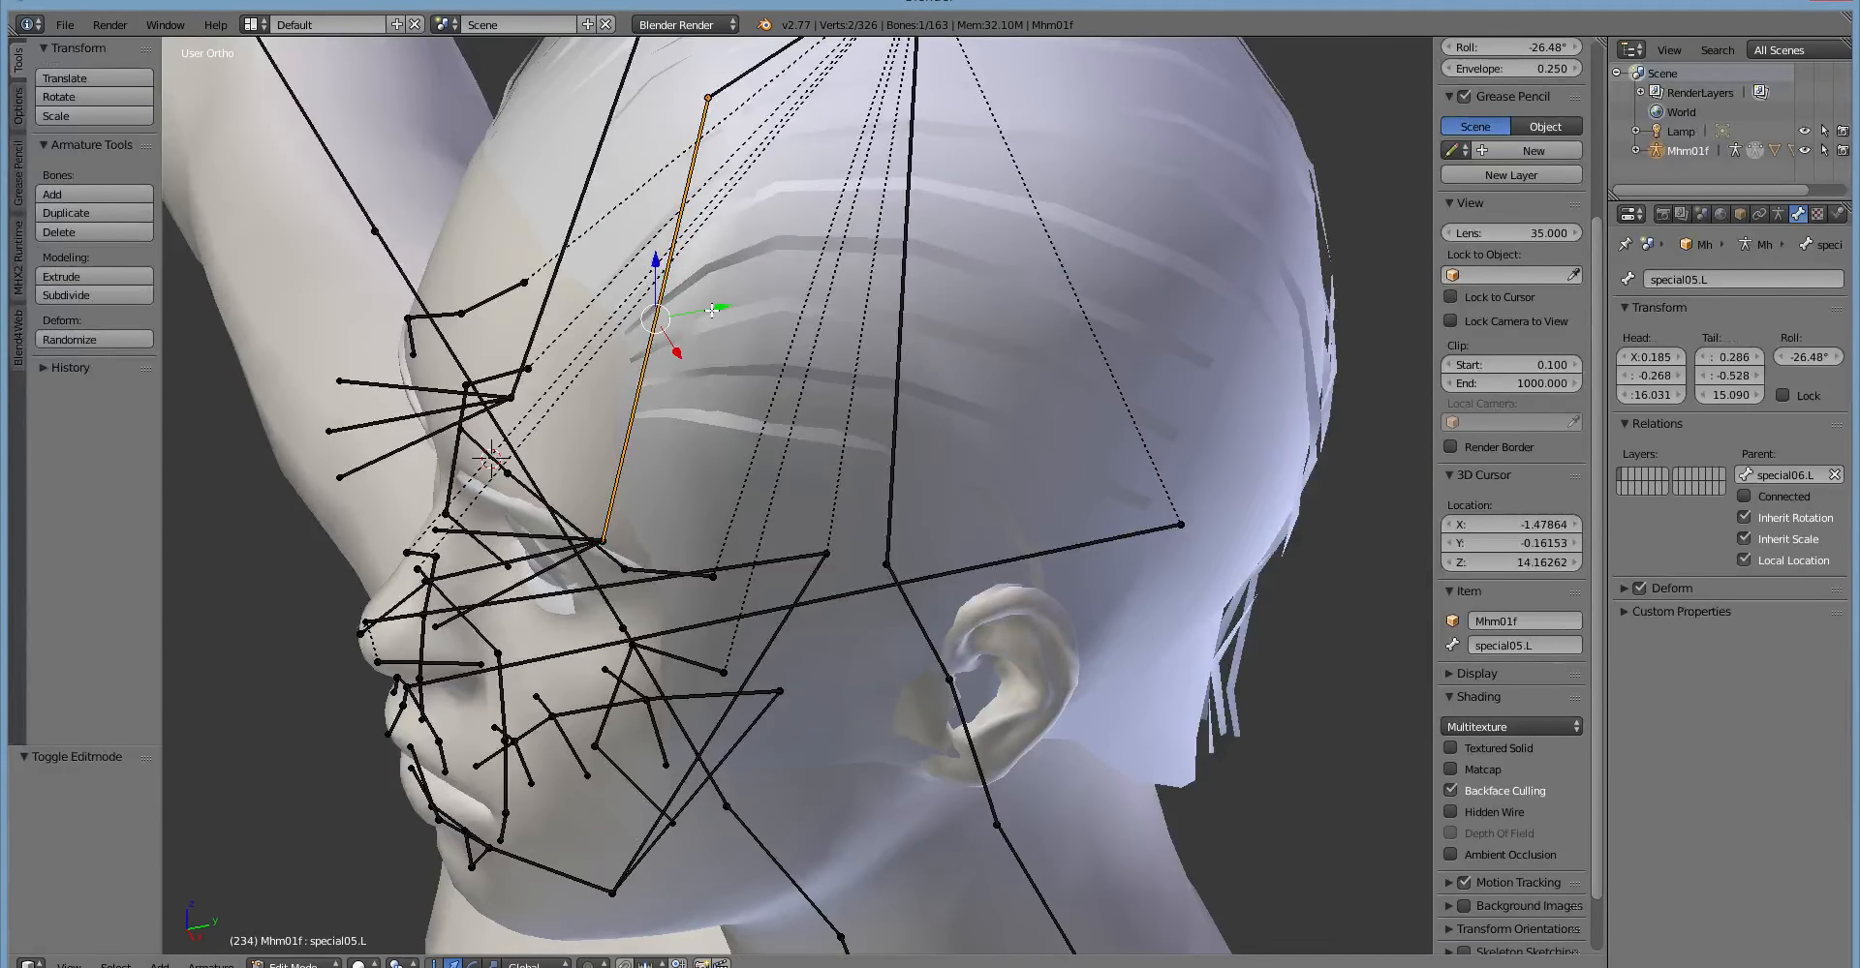
right_click(707, 99)
middle_drag(943, 242, 977, 278)
right_click(737, 216)
shift+right_click(596, 186)
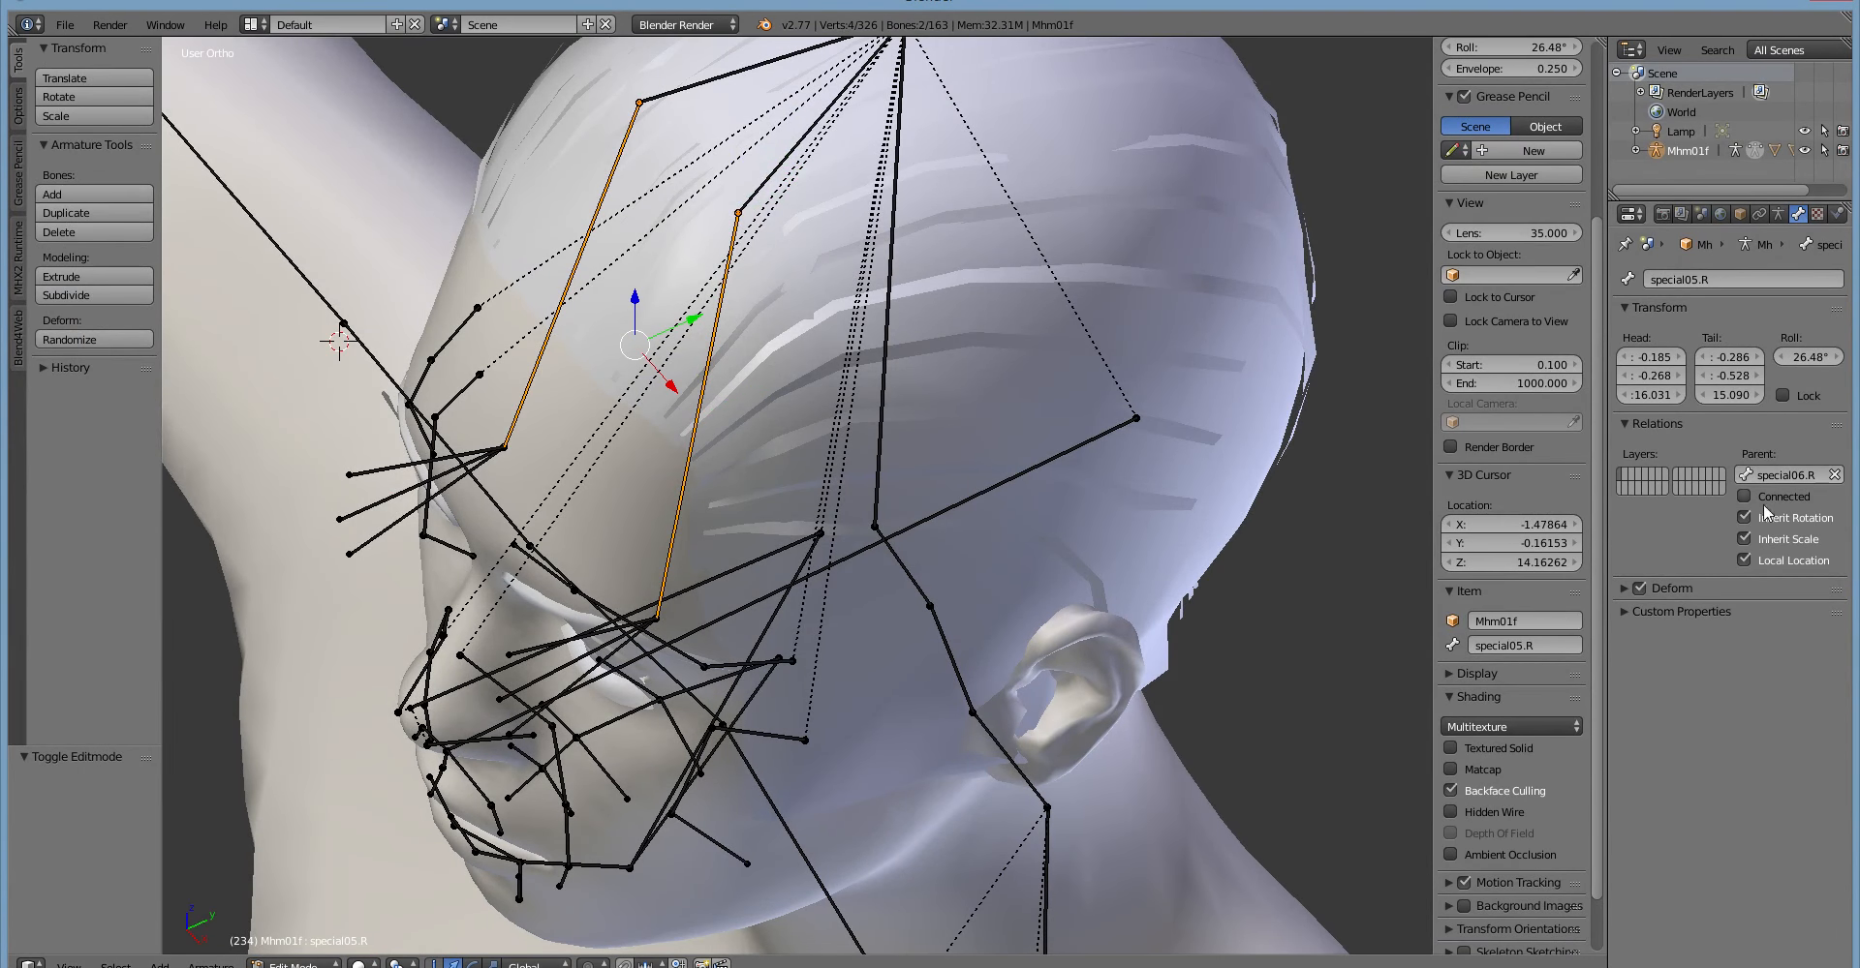
Examine the Deform settings and Custom Properties of the special05.R bone.
click(1623, 589)
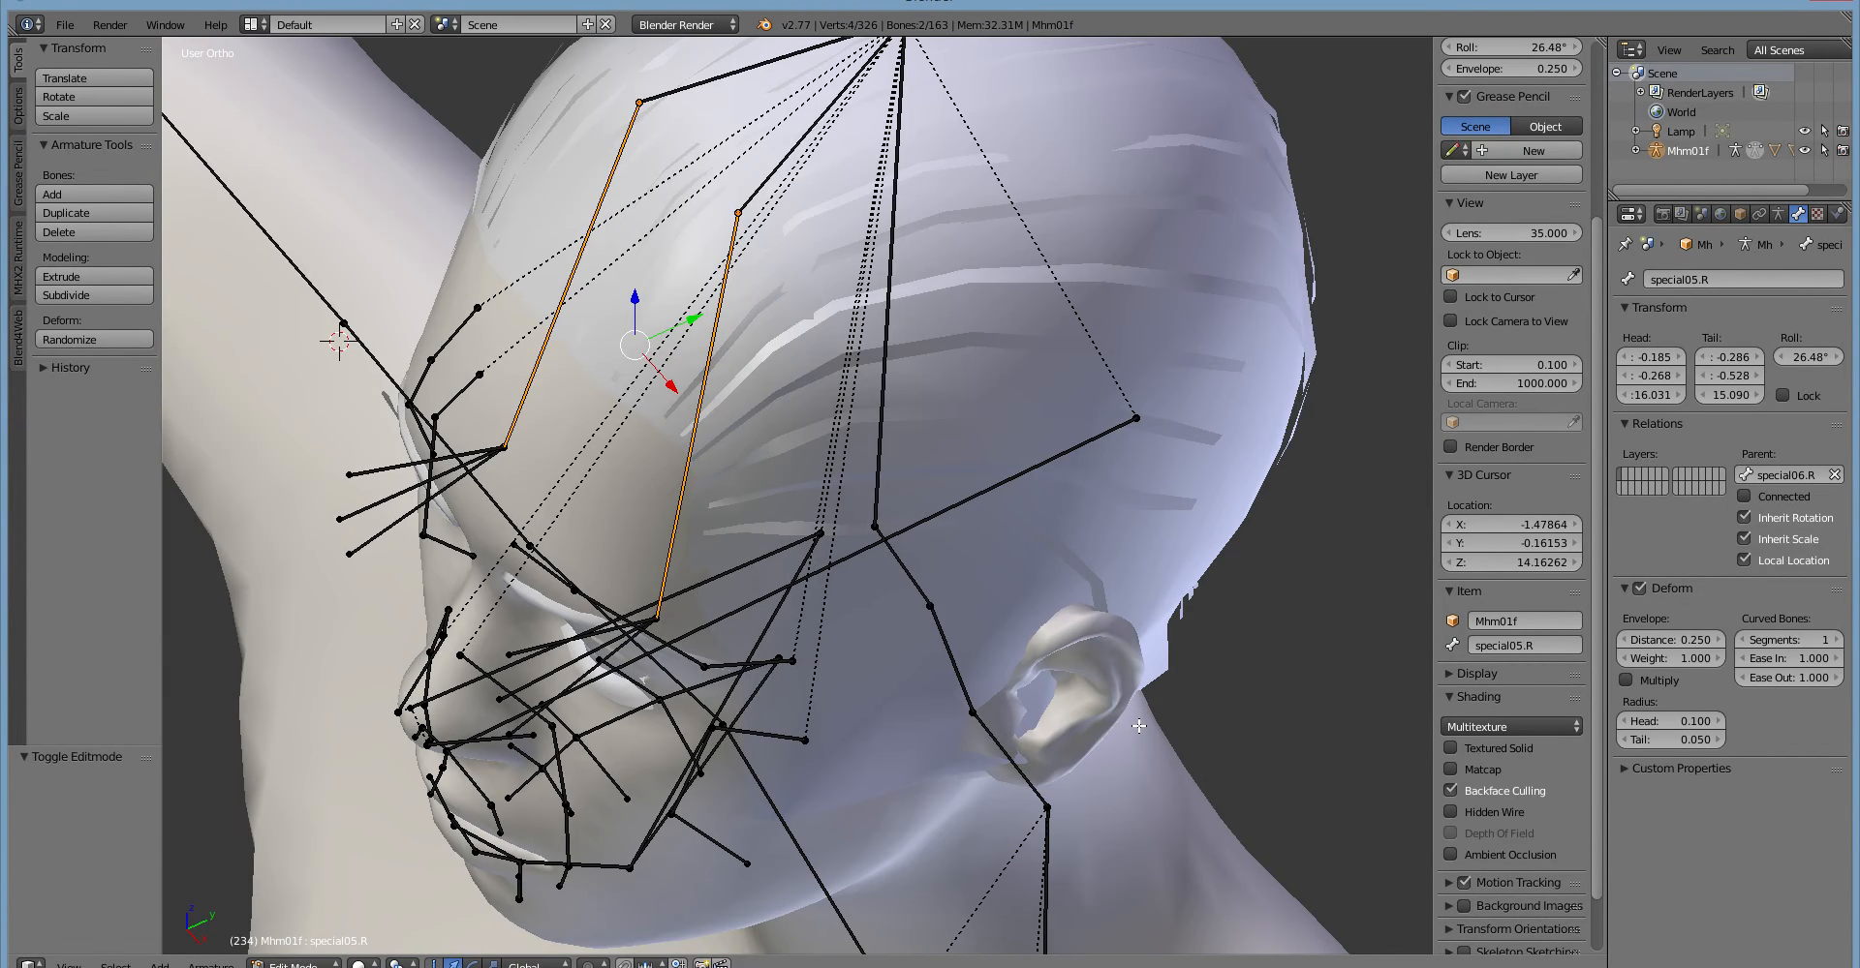
click(1630, 772)
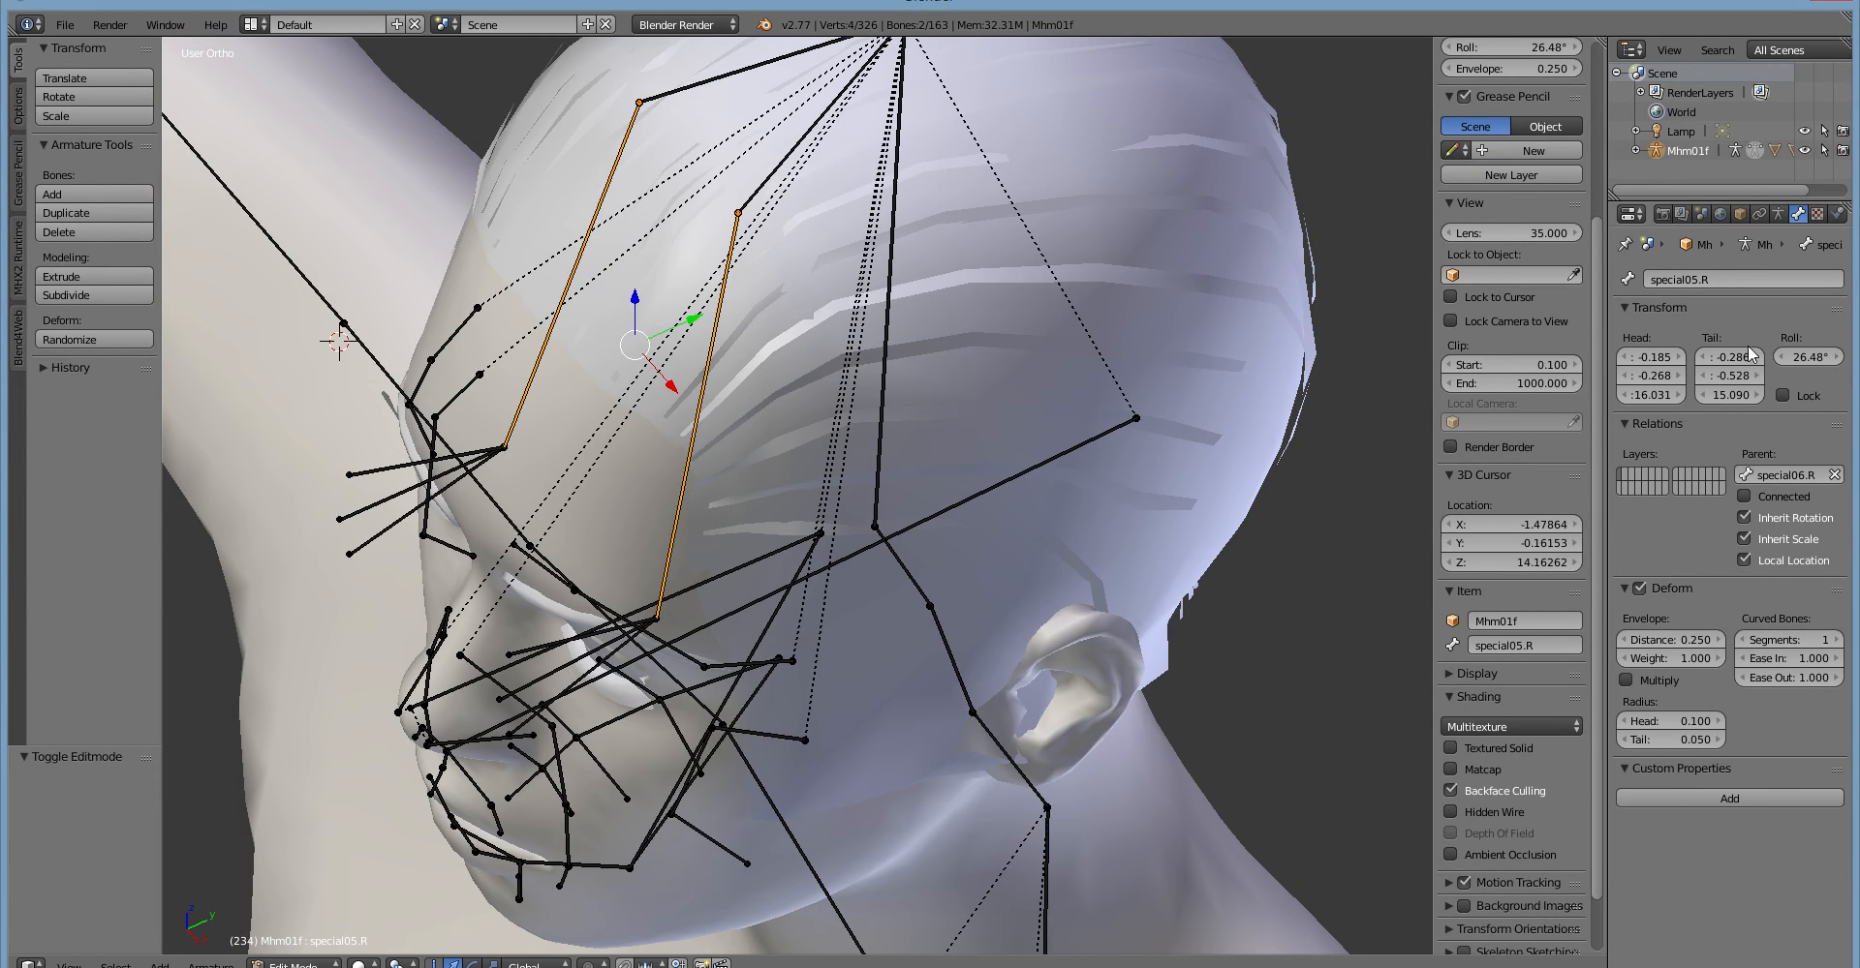
middle_drag(988, 548, 964, 470)
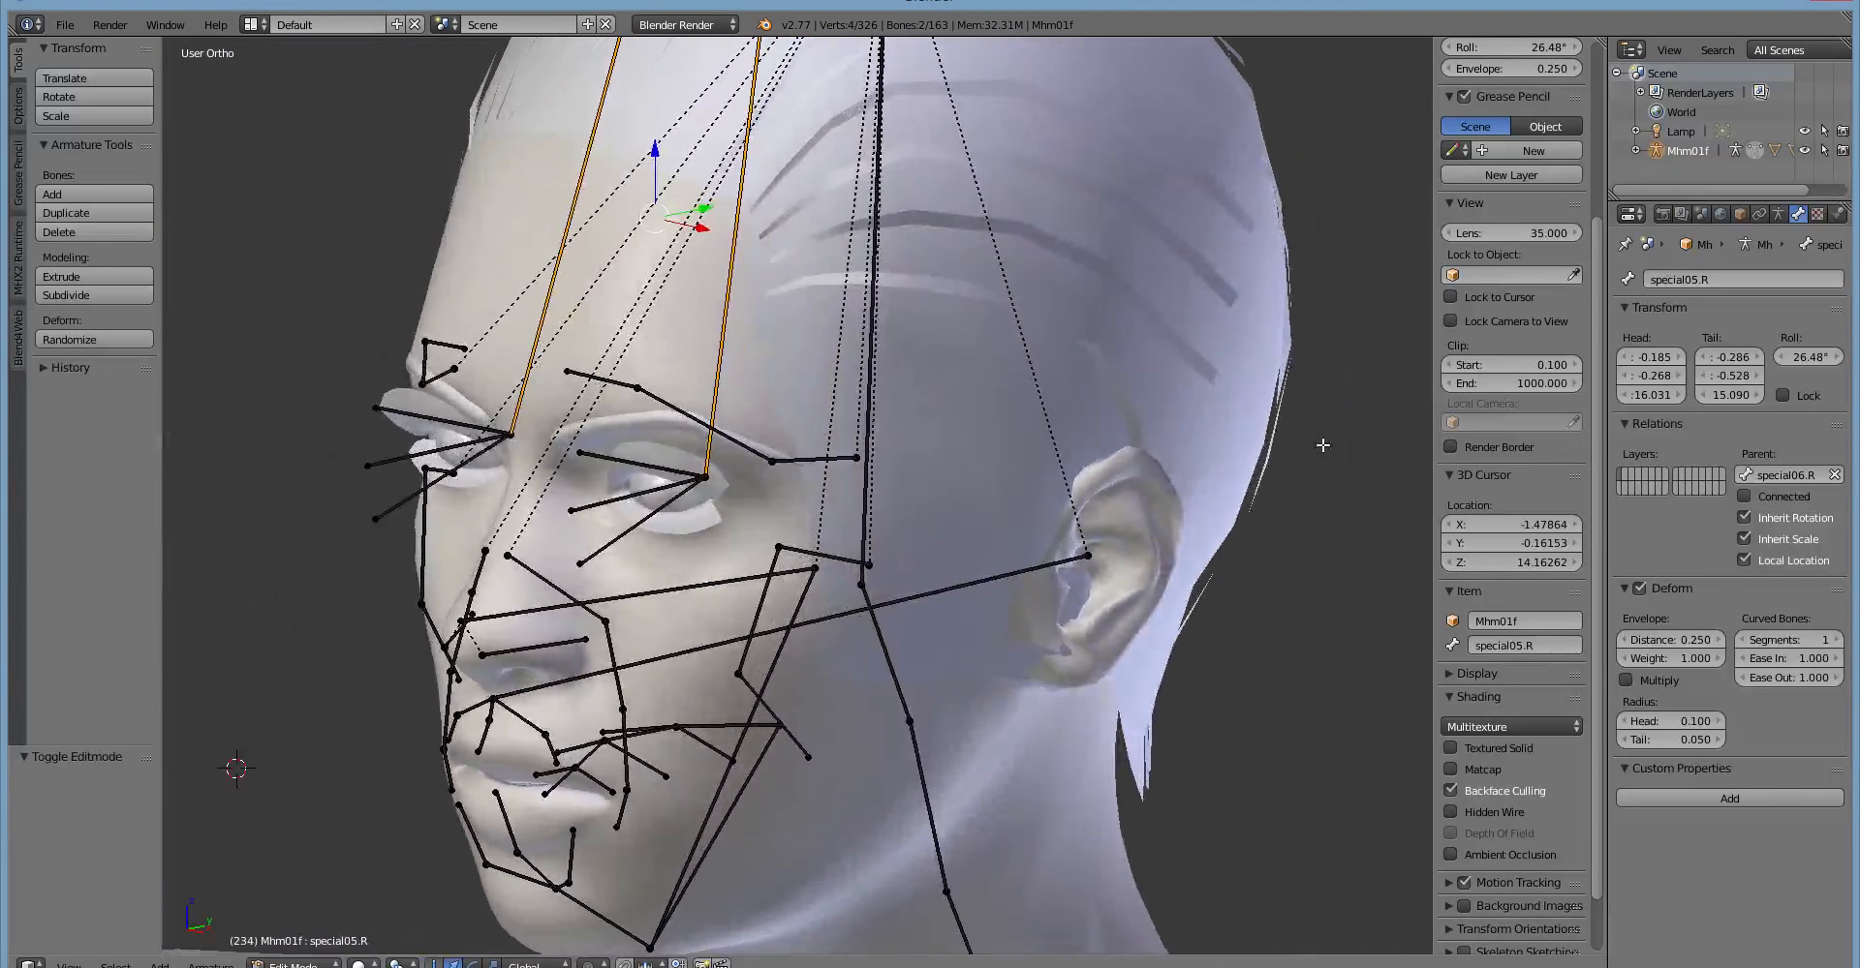
middle_drag(1332, 346, 707, 413)
middle_drag(905, 473, 533, 746)
Return the armature to Pose Mode and try rotating special05.L from the side.
key(ctrl+Tab)
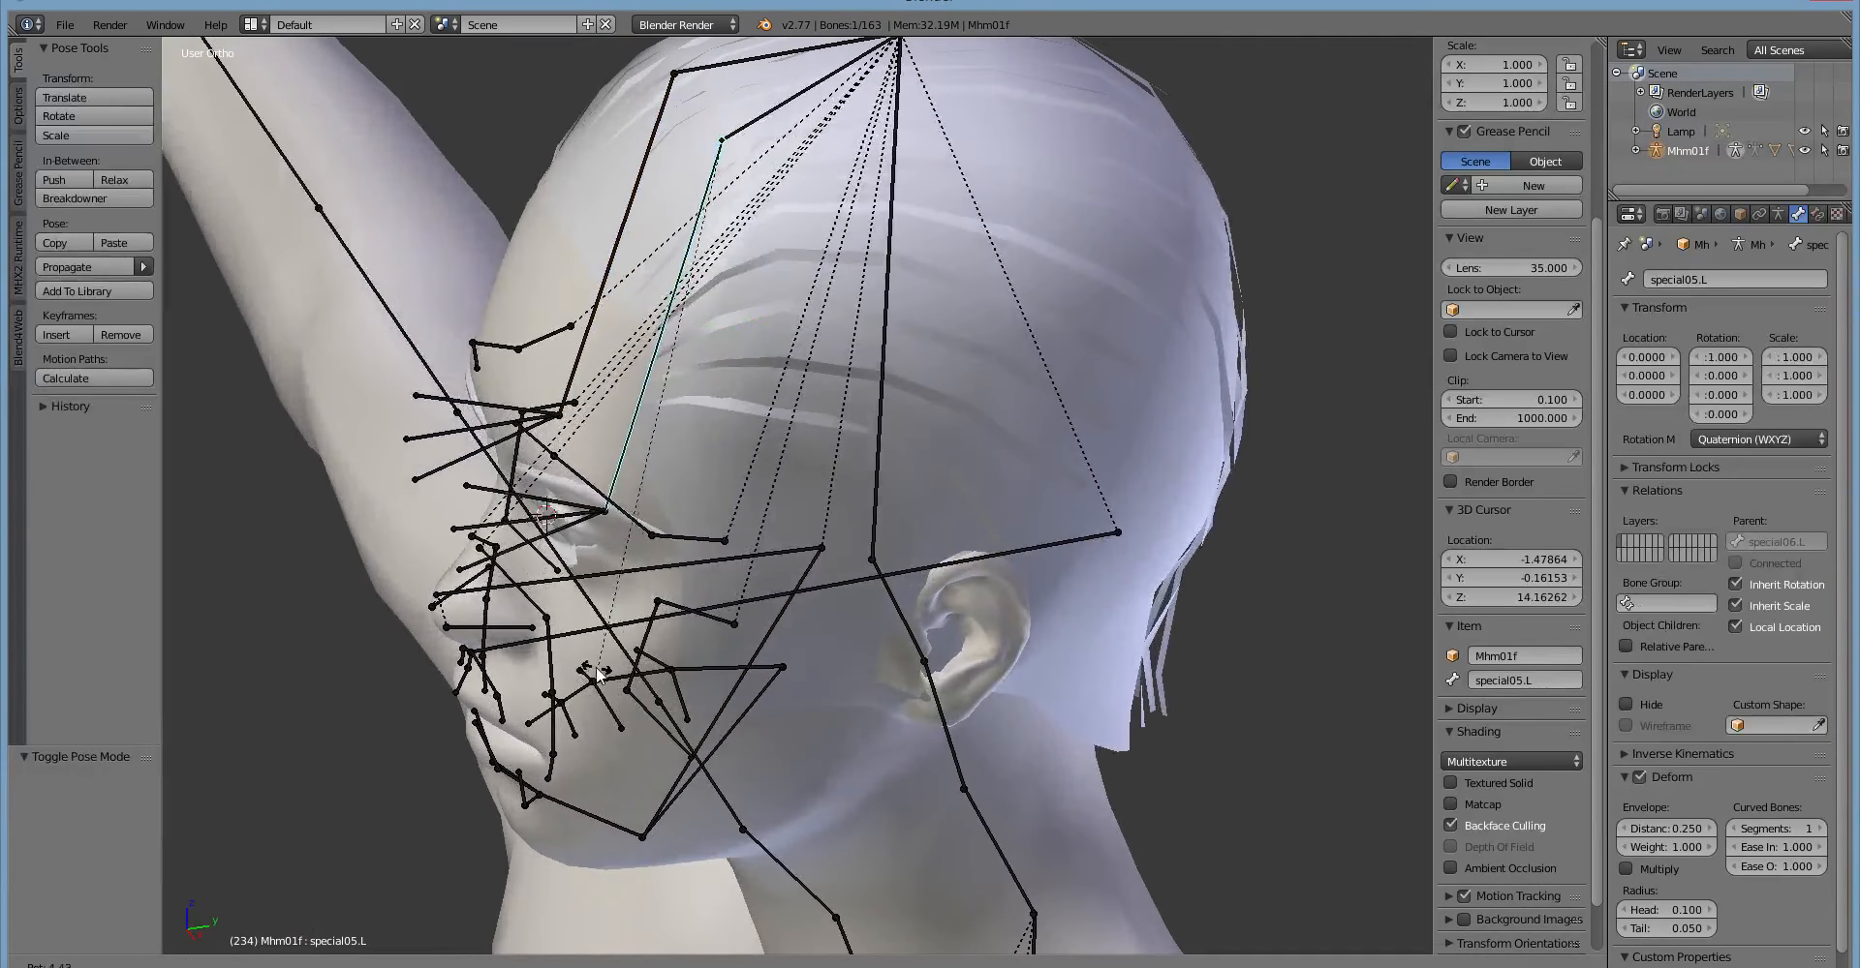
click(647, 678)
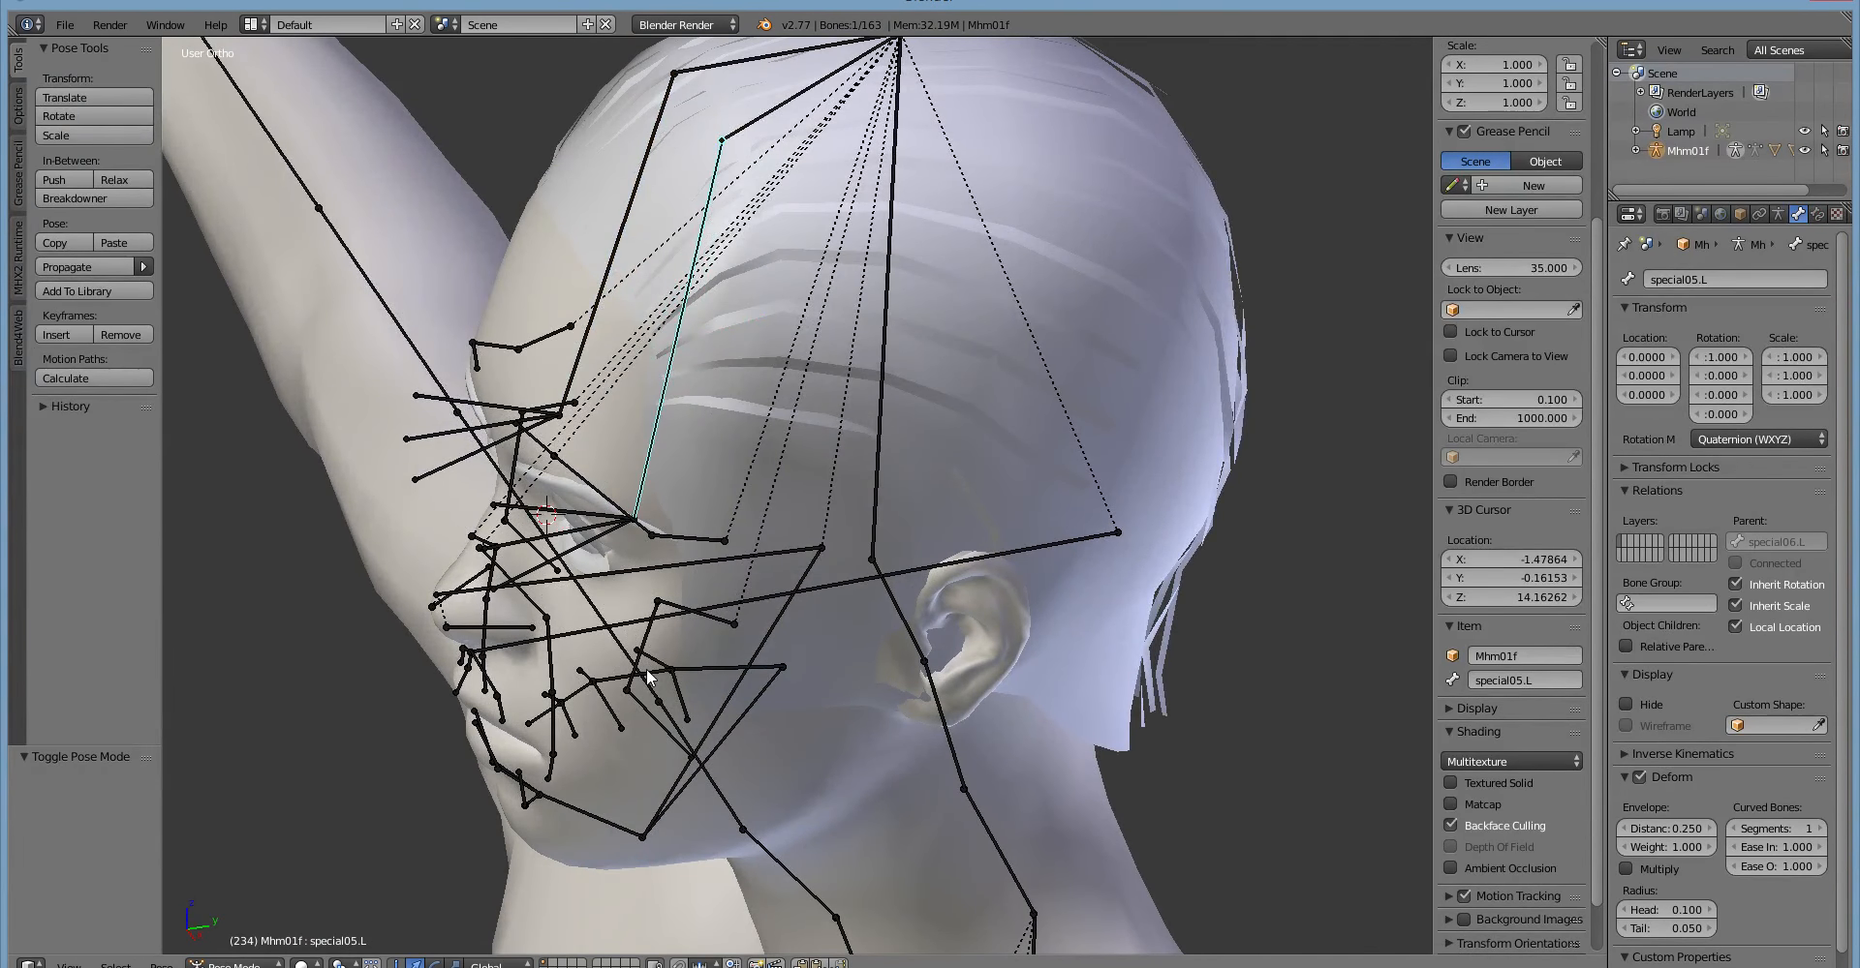
key(KP_1)
scroll(647, 668, up, 1)
mouse_move(846, 560)
shift+middle_down()
mouse_move(819, 573)
mouse_move(829, 590)
shift+middle_up()
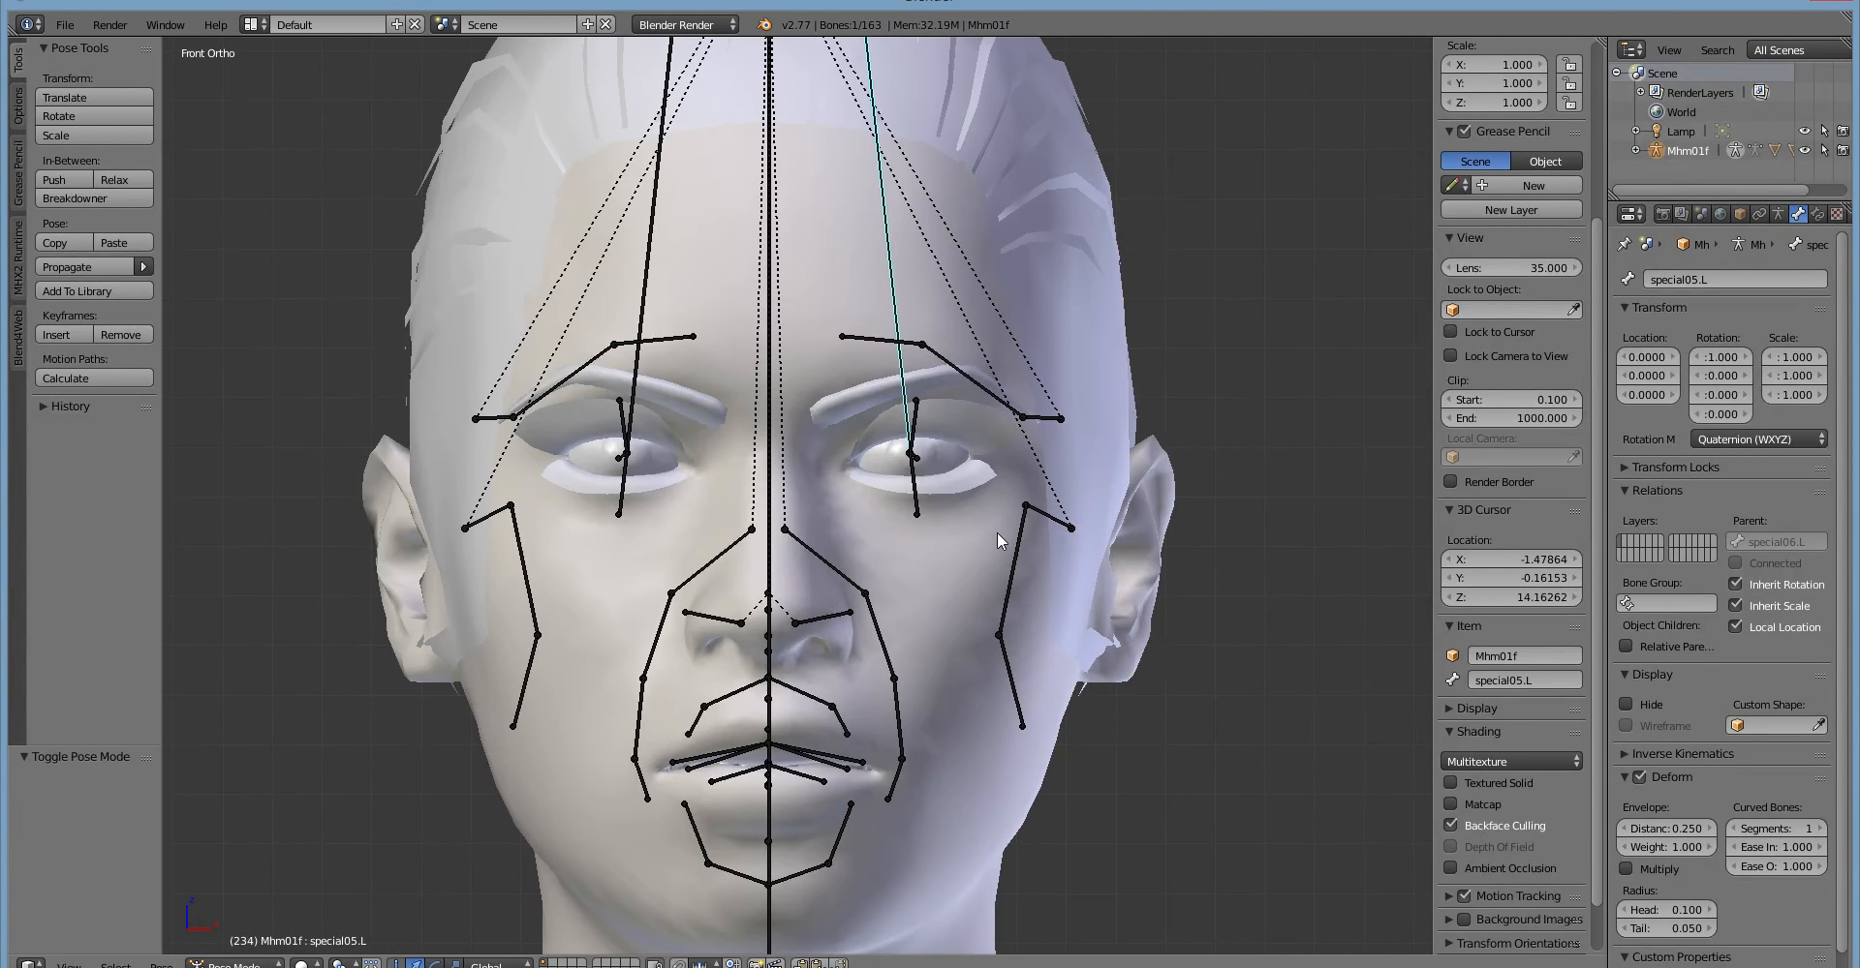
middle_drag(996, 532, 939, 537)
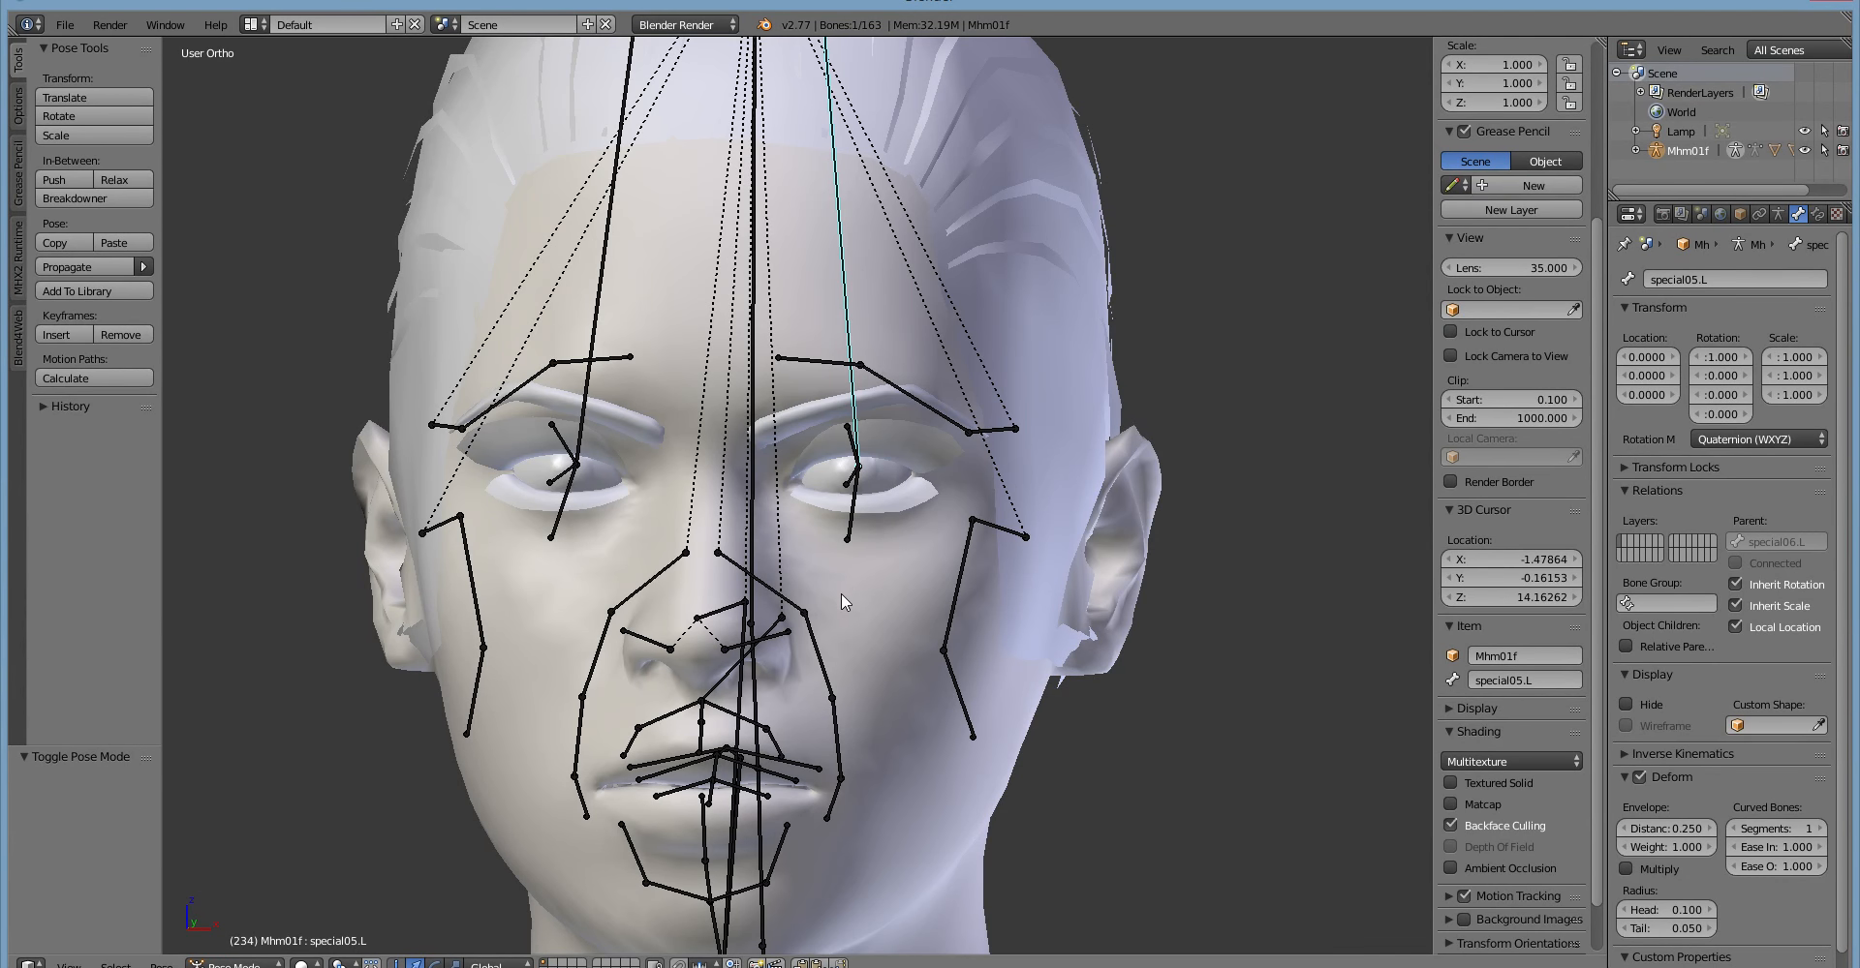
Select the left temple bone temporalis01.L and rotate it by about -4 degrees.
middle_drag(867, 549, 816, 527)
right_click(841, 429)
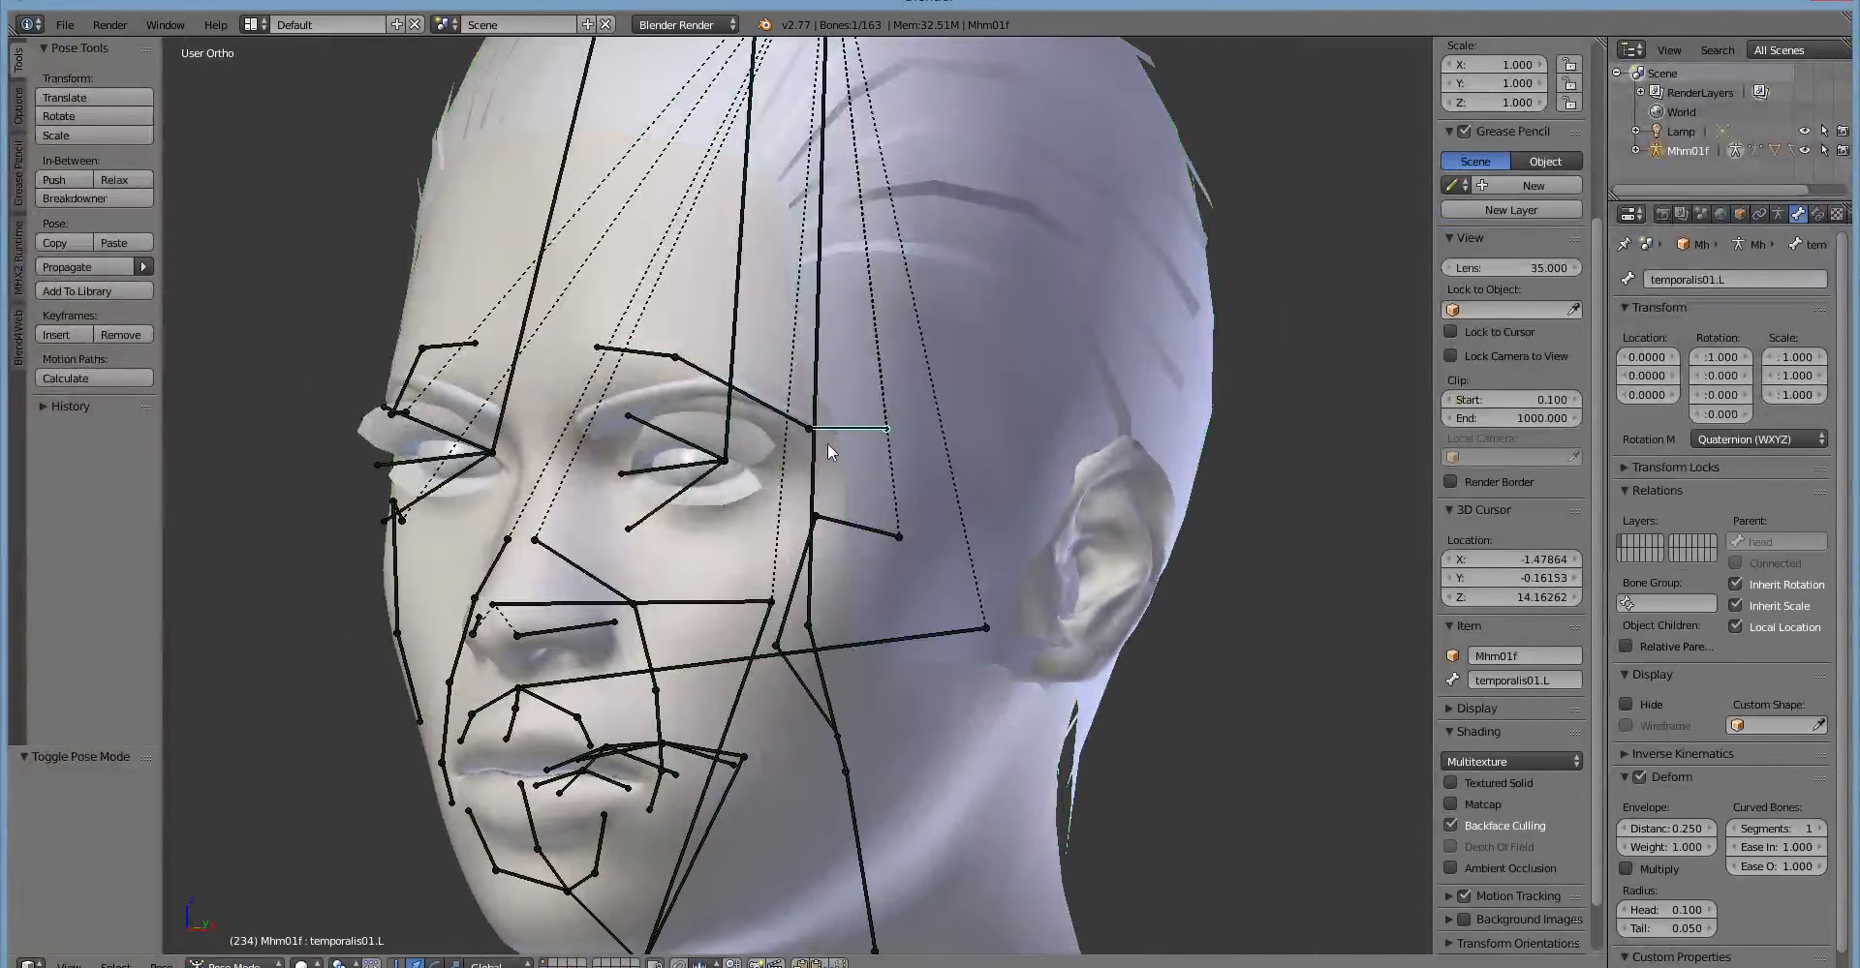
middle_drag(753, 513, 765, 593)
key(r)
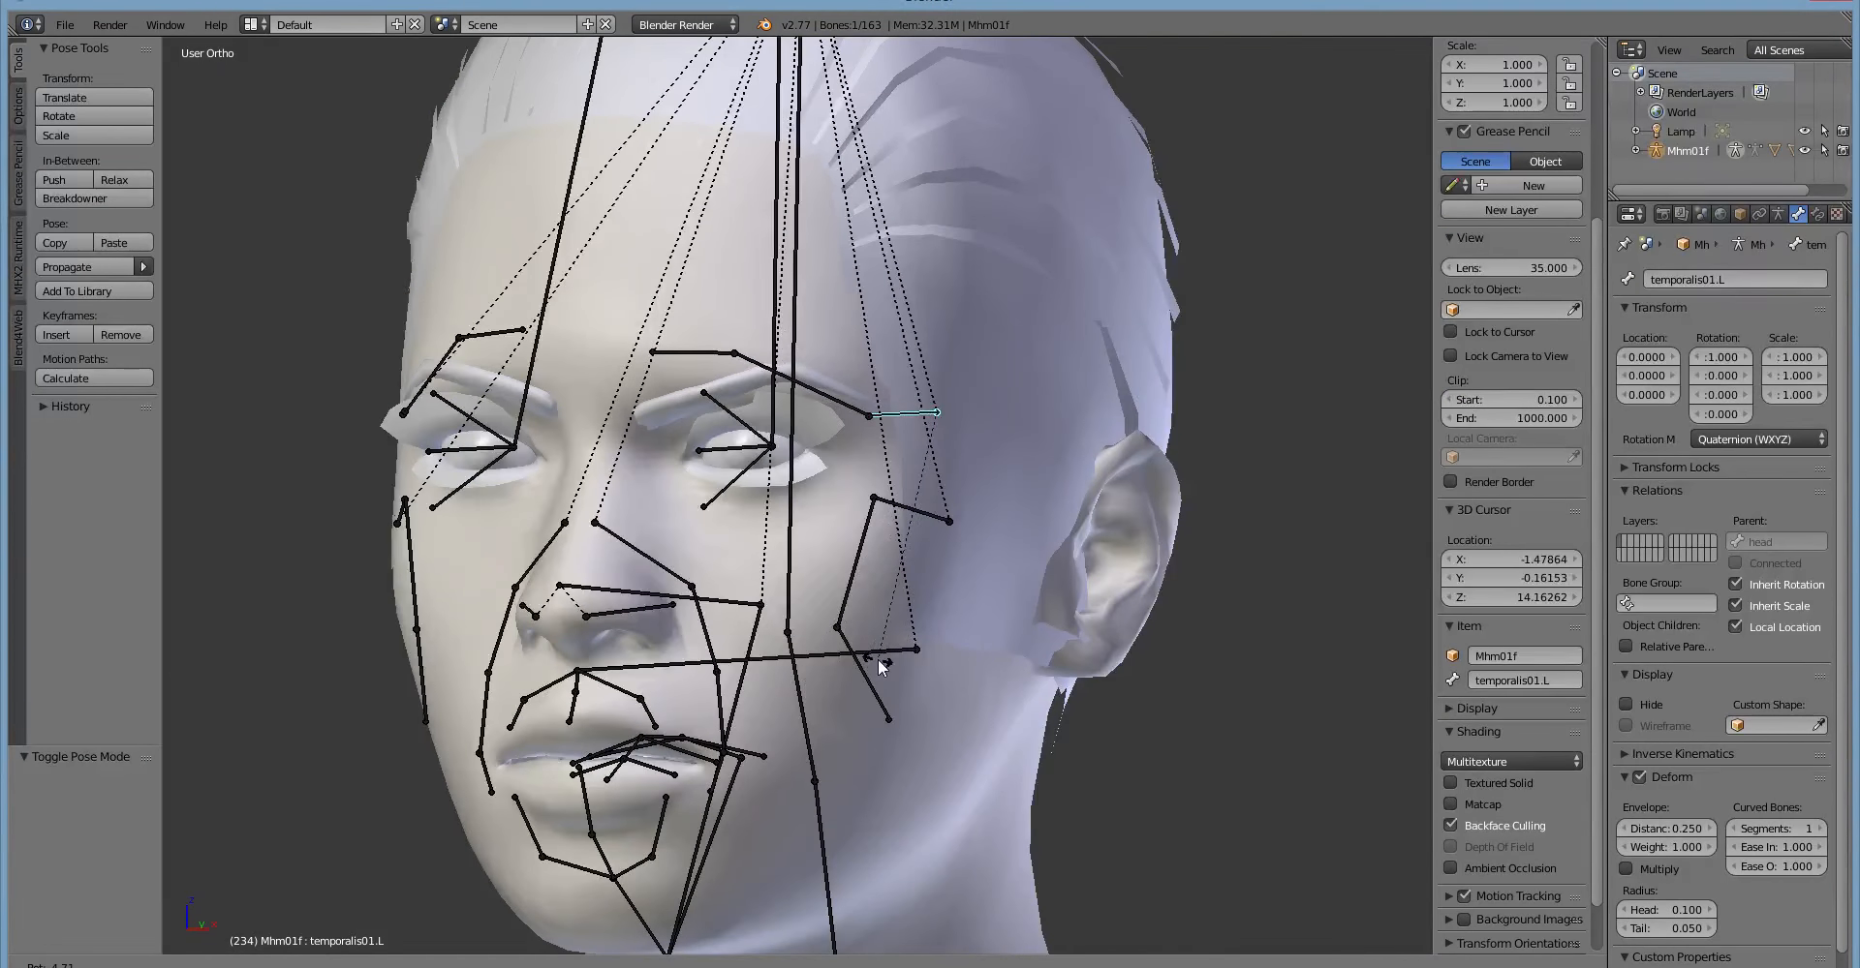
click(874, 660)
Reselect temporalis01.L and unlock its X, Y and Z location in the transform locks.
middle_drag(874, 661, 701, 512)
right_click(704, 455)
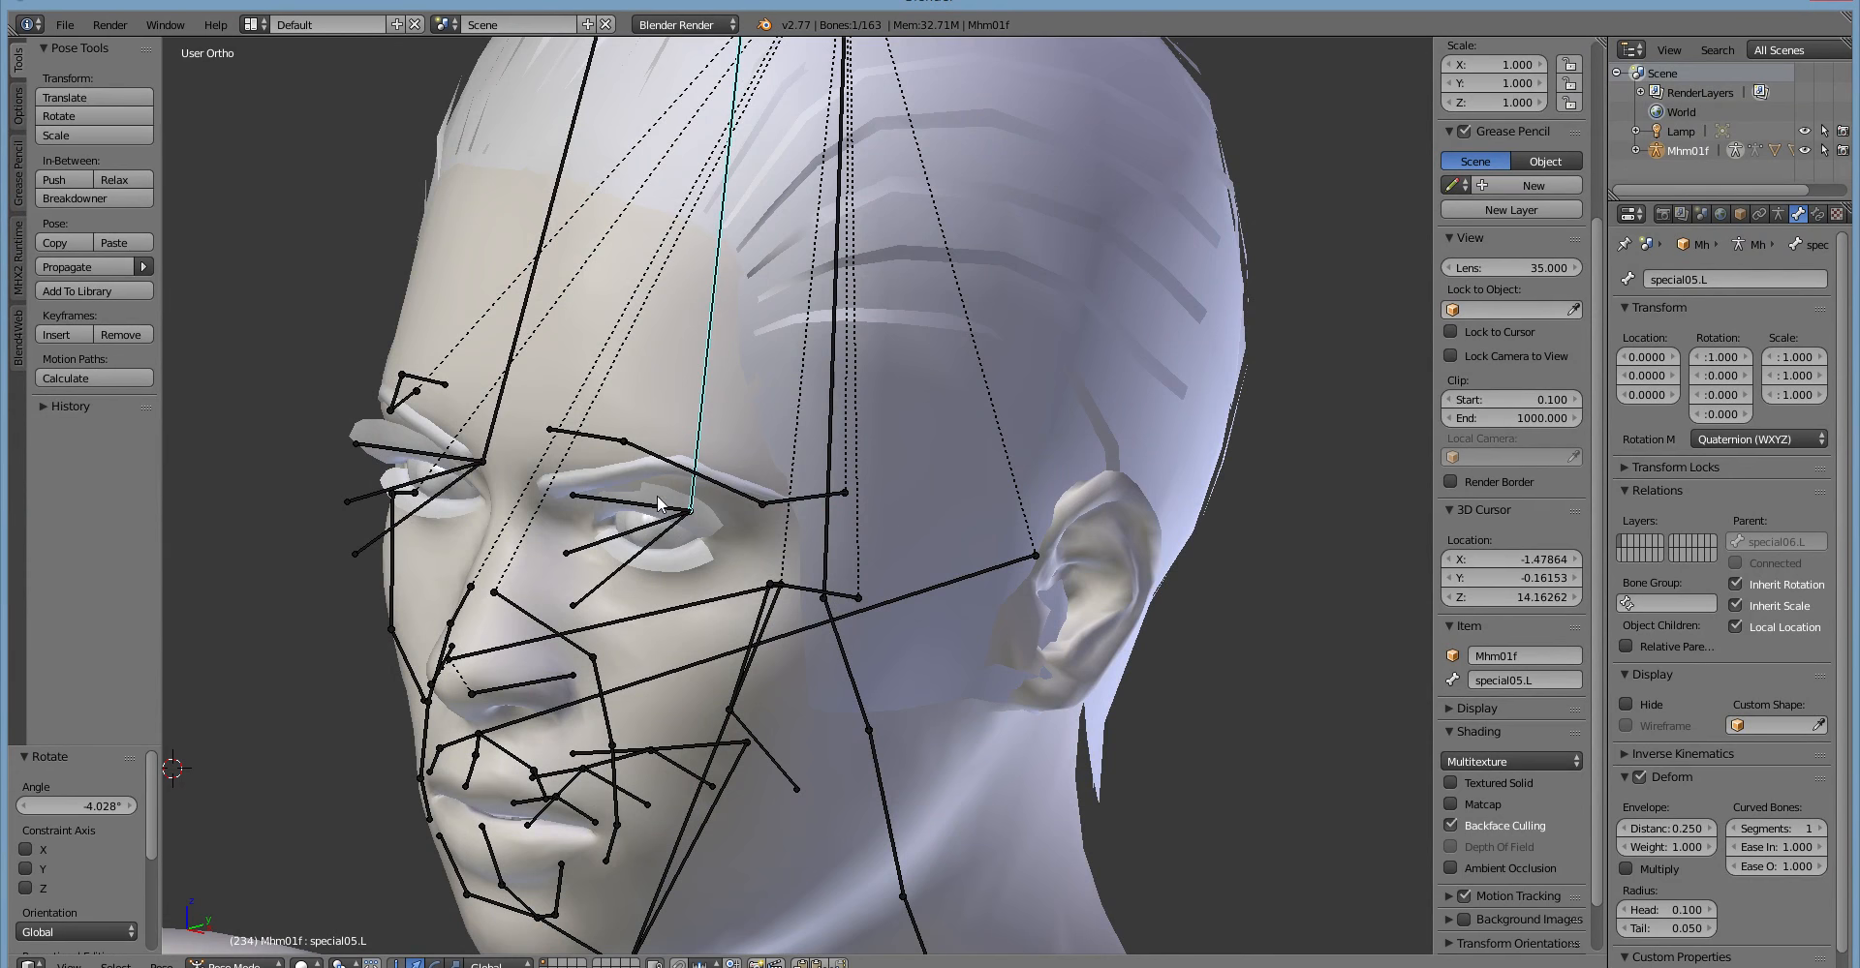
middle_drag(663, 504, 703, 558)
right_click(726, 573)
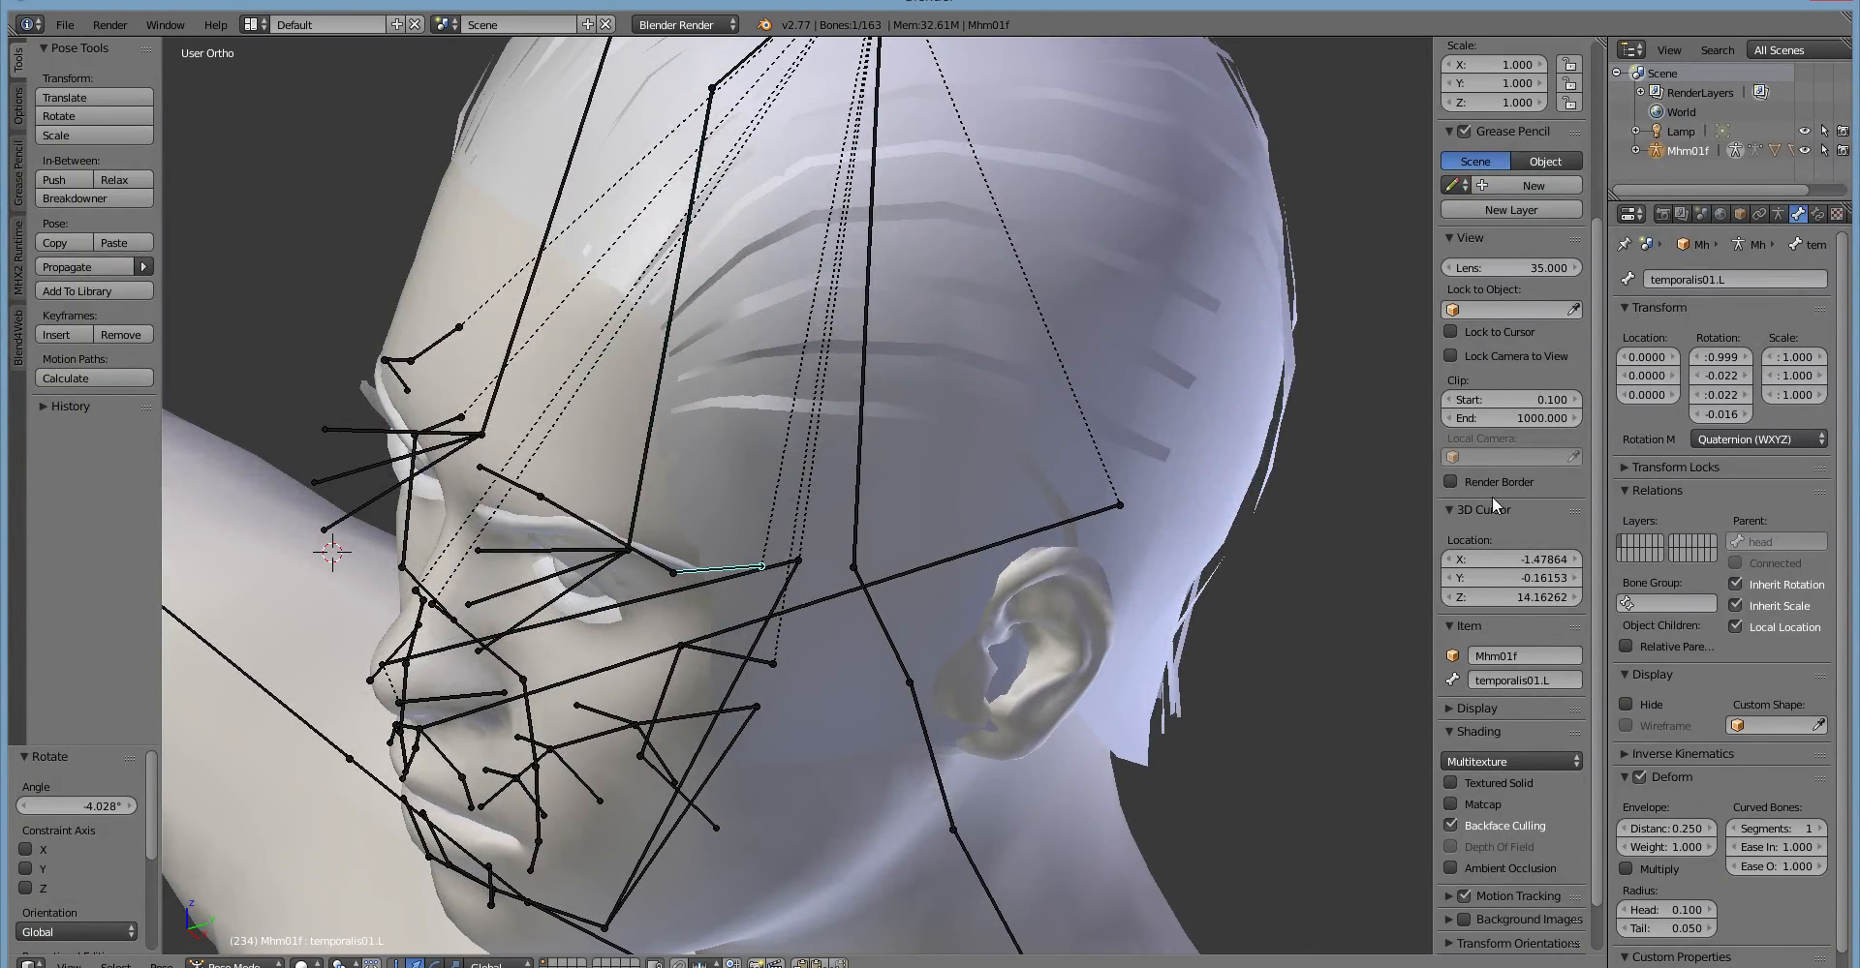
click(1631, 469)
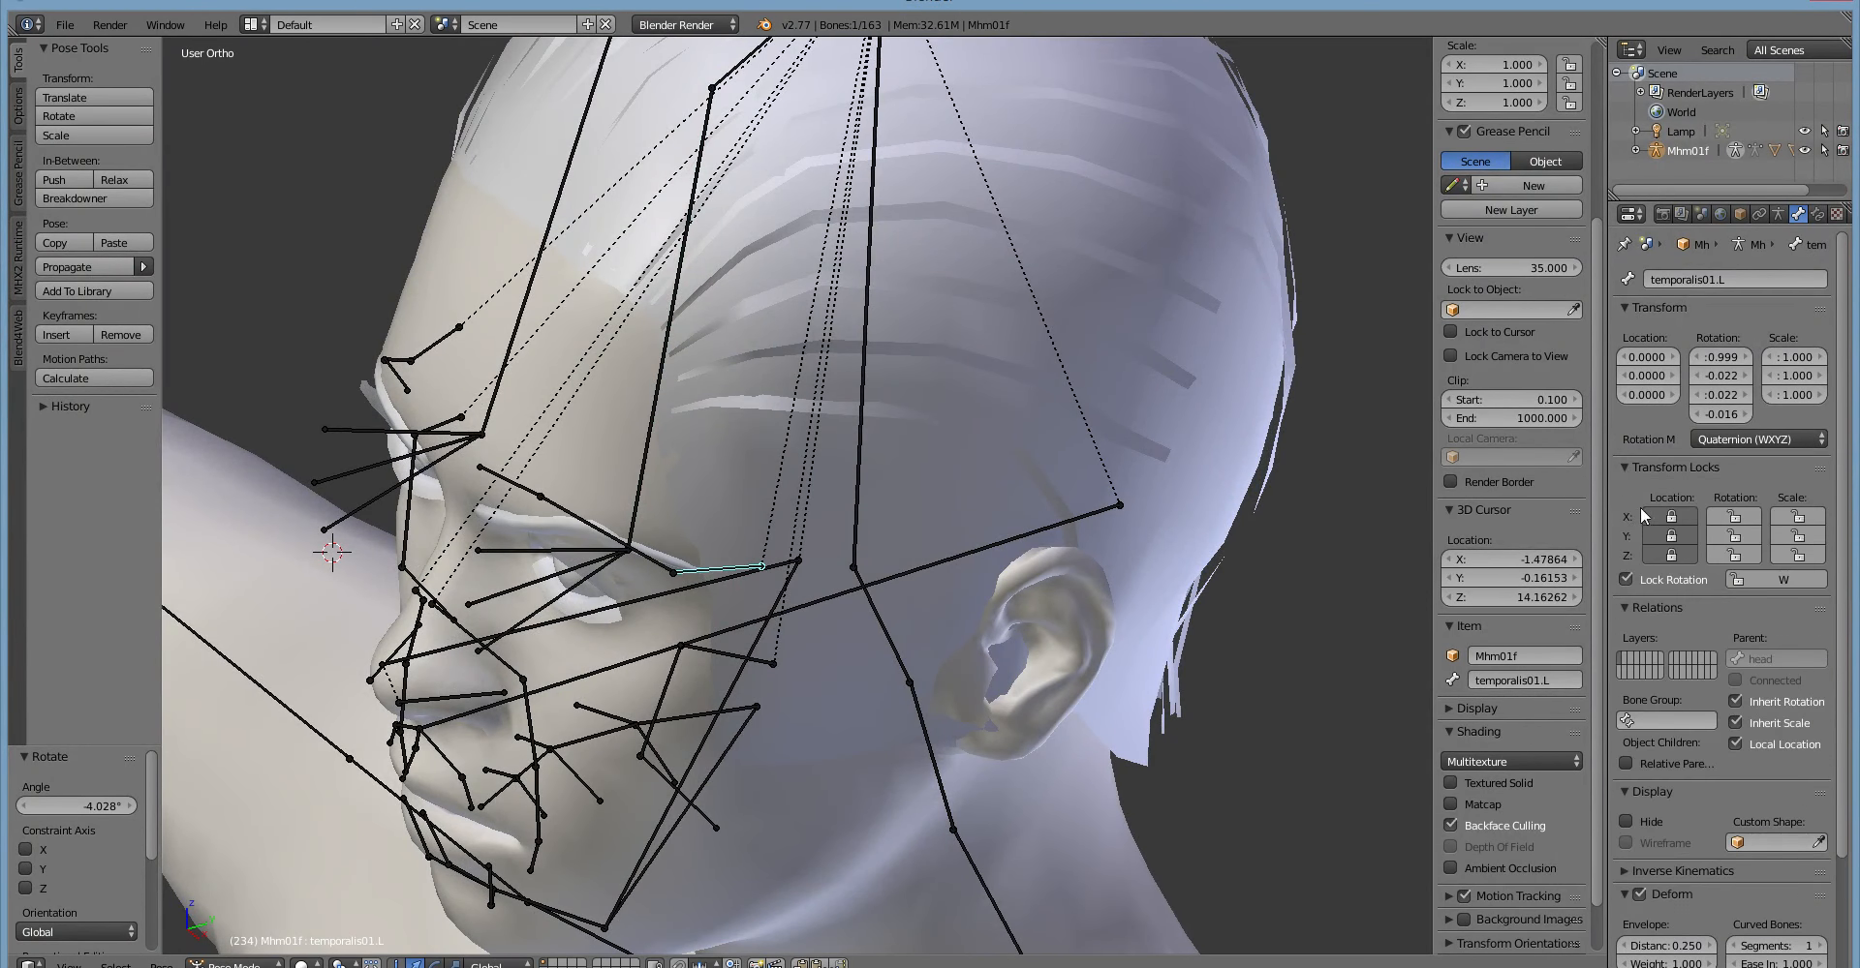
middle_drag(969, 667, 961, 654)
Try moving the temporalis01.L bone to test how it deforms the temple and outer eyebrow.
key(g)
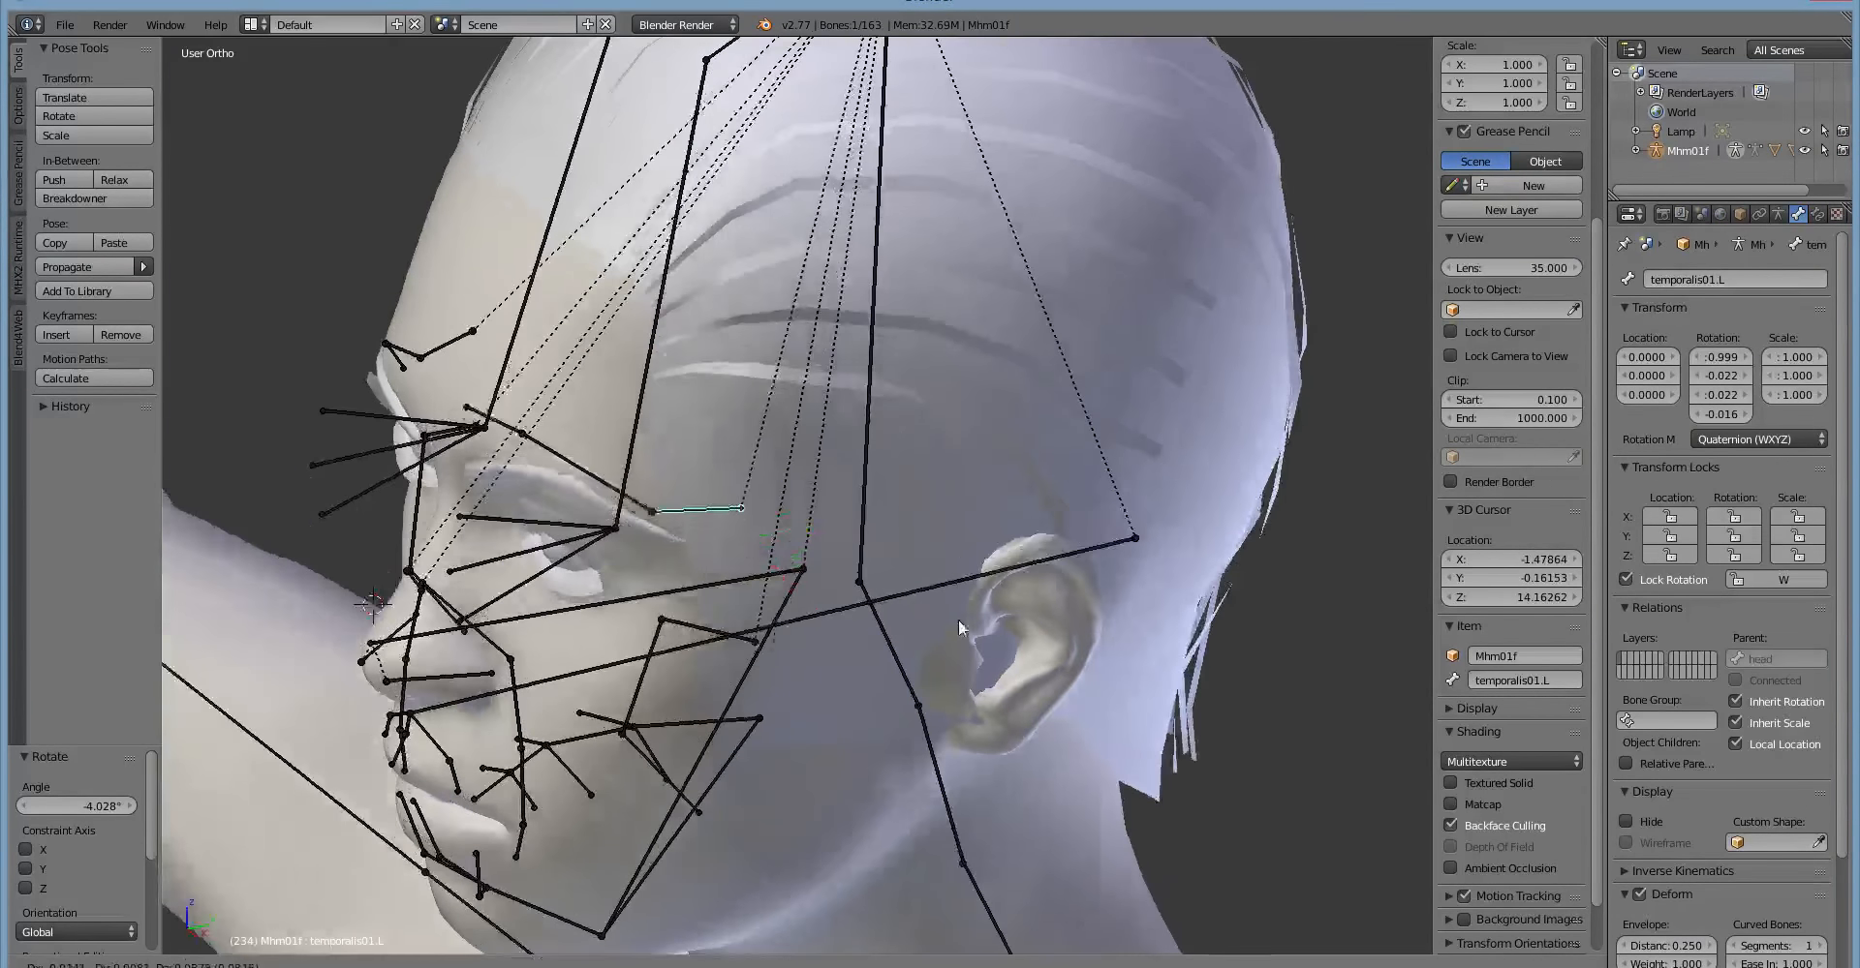
right_click(962, 648)
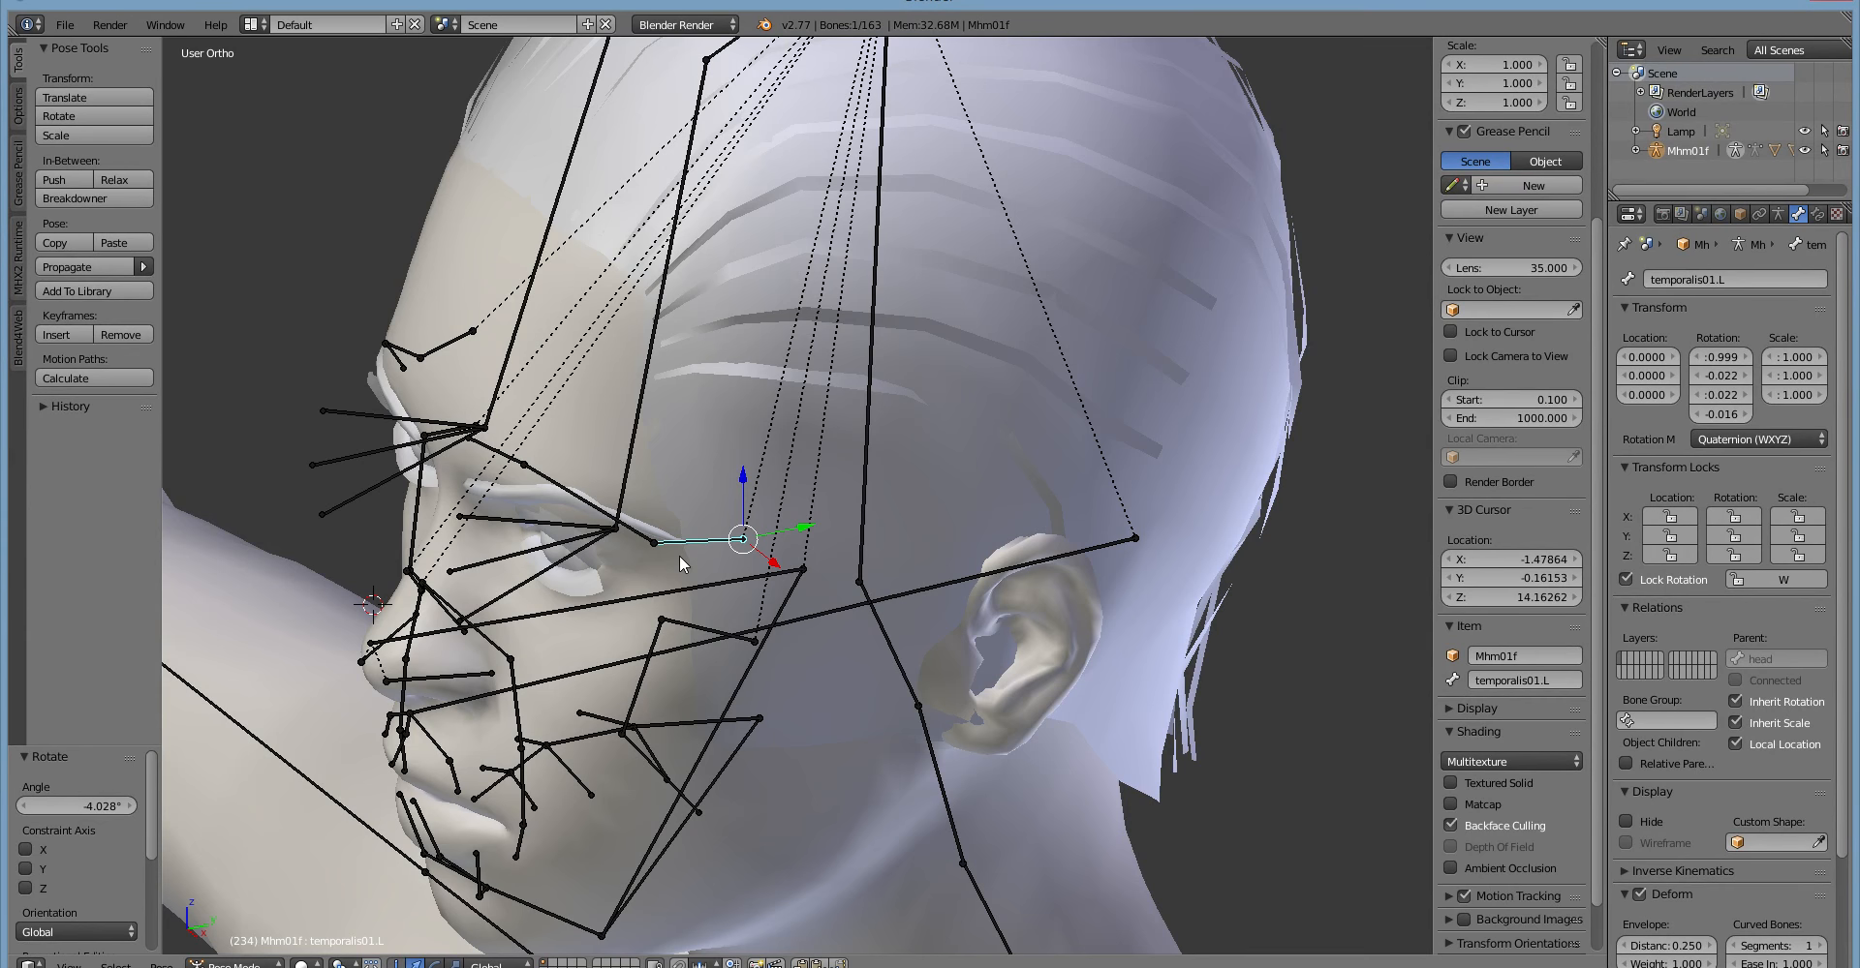
middle_drag(678, 555, 690, 468)
scroll(689, 469, up, 3)
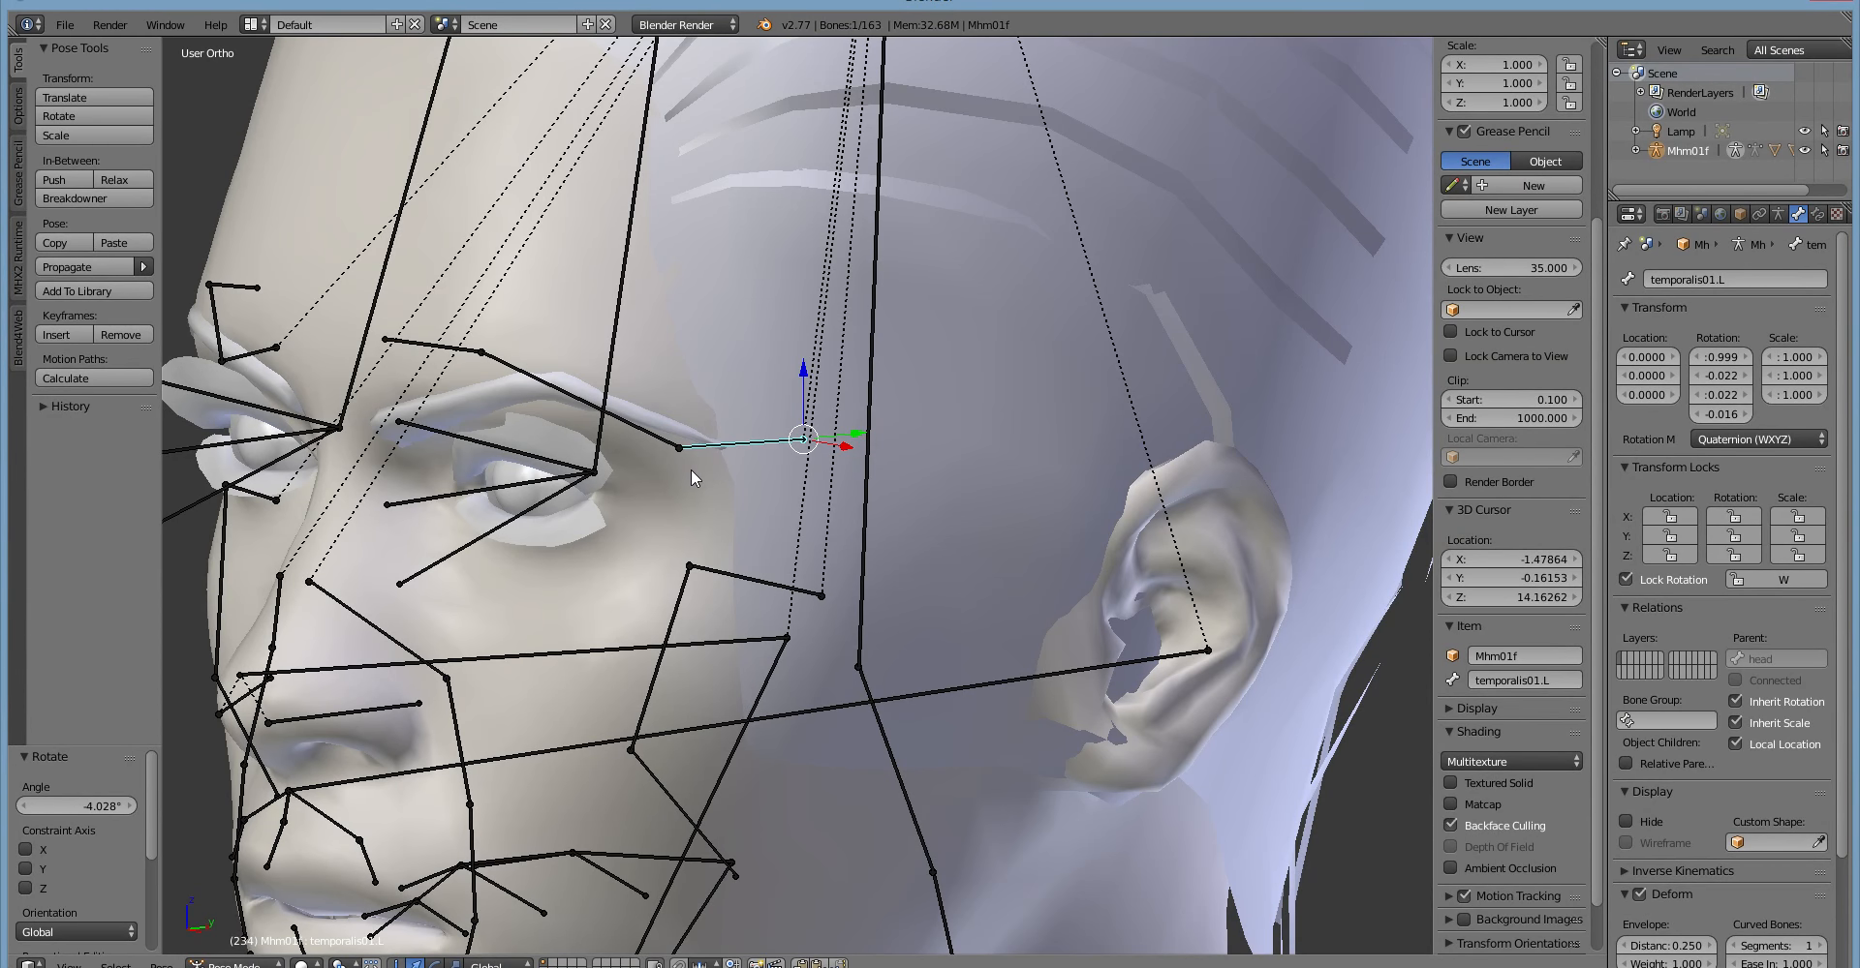
scroll(689, 469, down, 5)
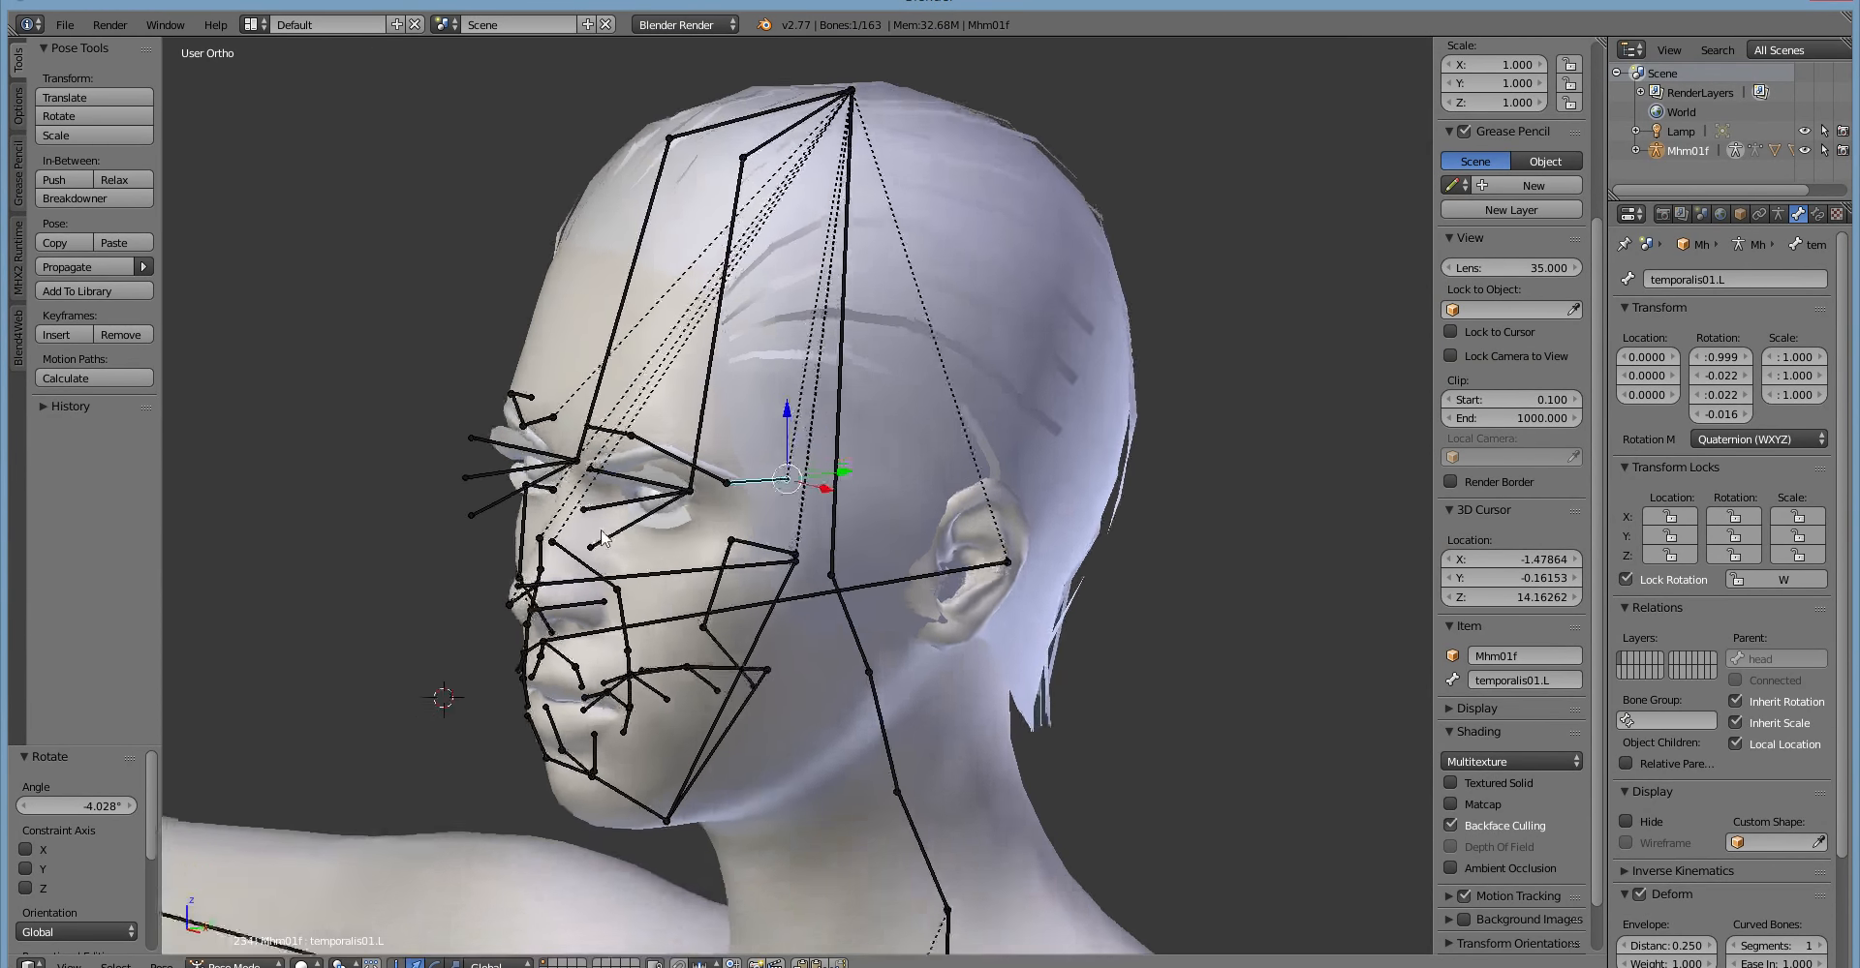
Select the special06.L bone on top of the head, scale it along its local X axis and undo the scaling.
middle_drag(602, 534, 668, 435)
right_click(761, 202)
middle_drag(867, 385, 759, 533)
key(s)
key(x)
key(x)
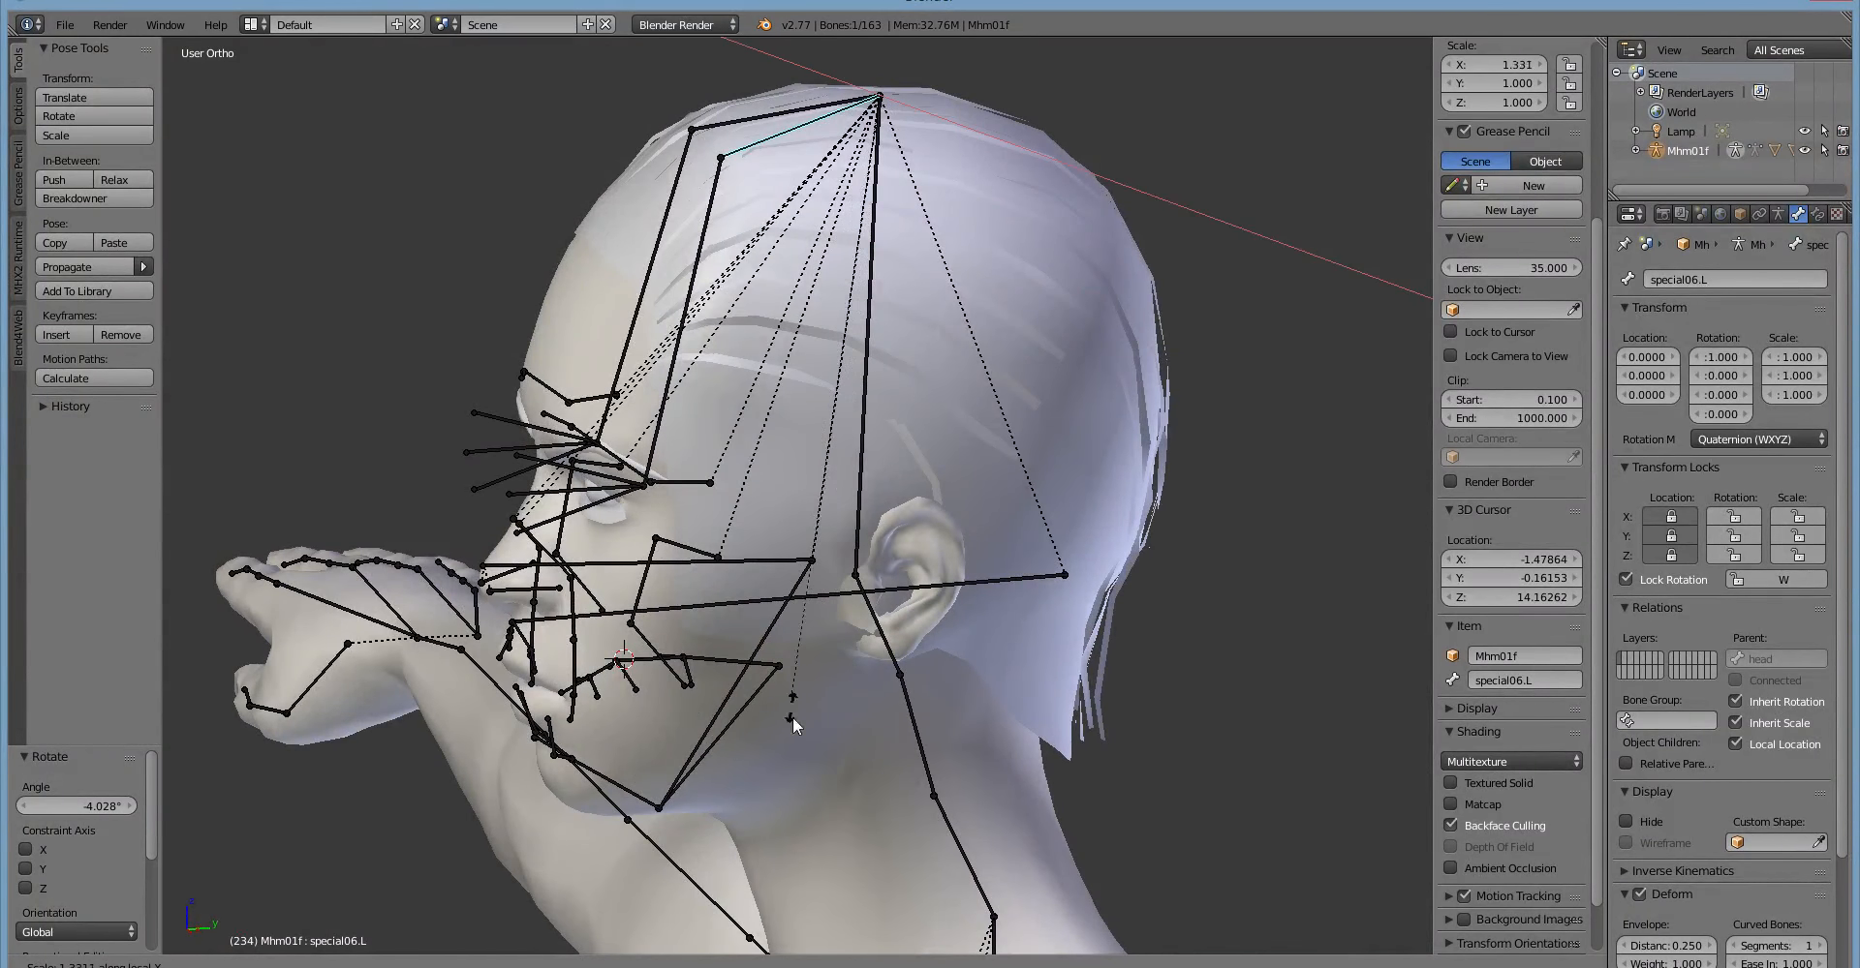
click(792, 778)
middle_drag(792, 778, 926, 695)
key(ctrl+z)
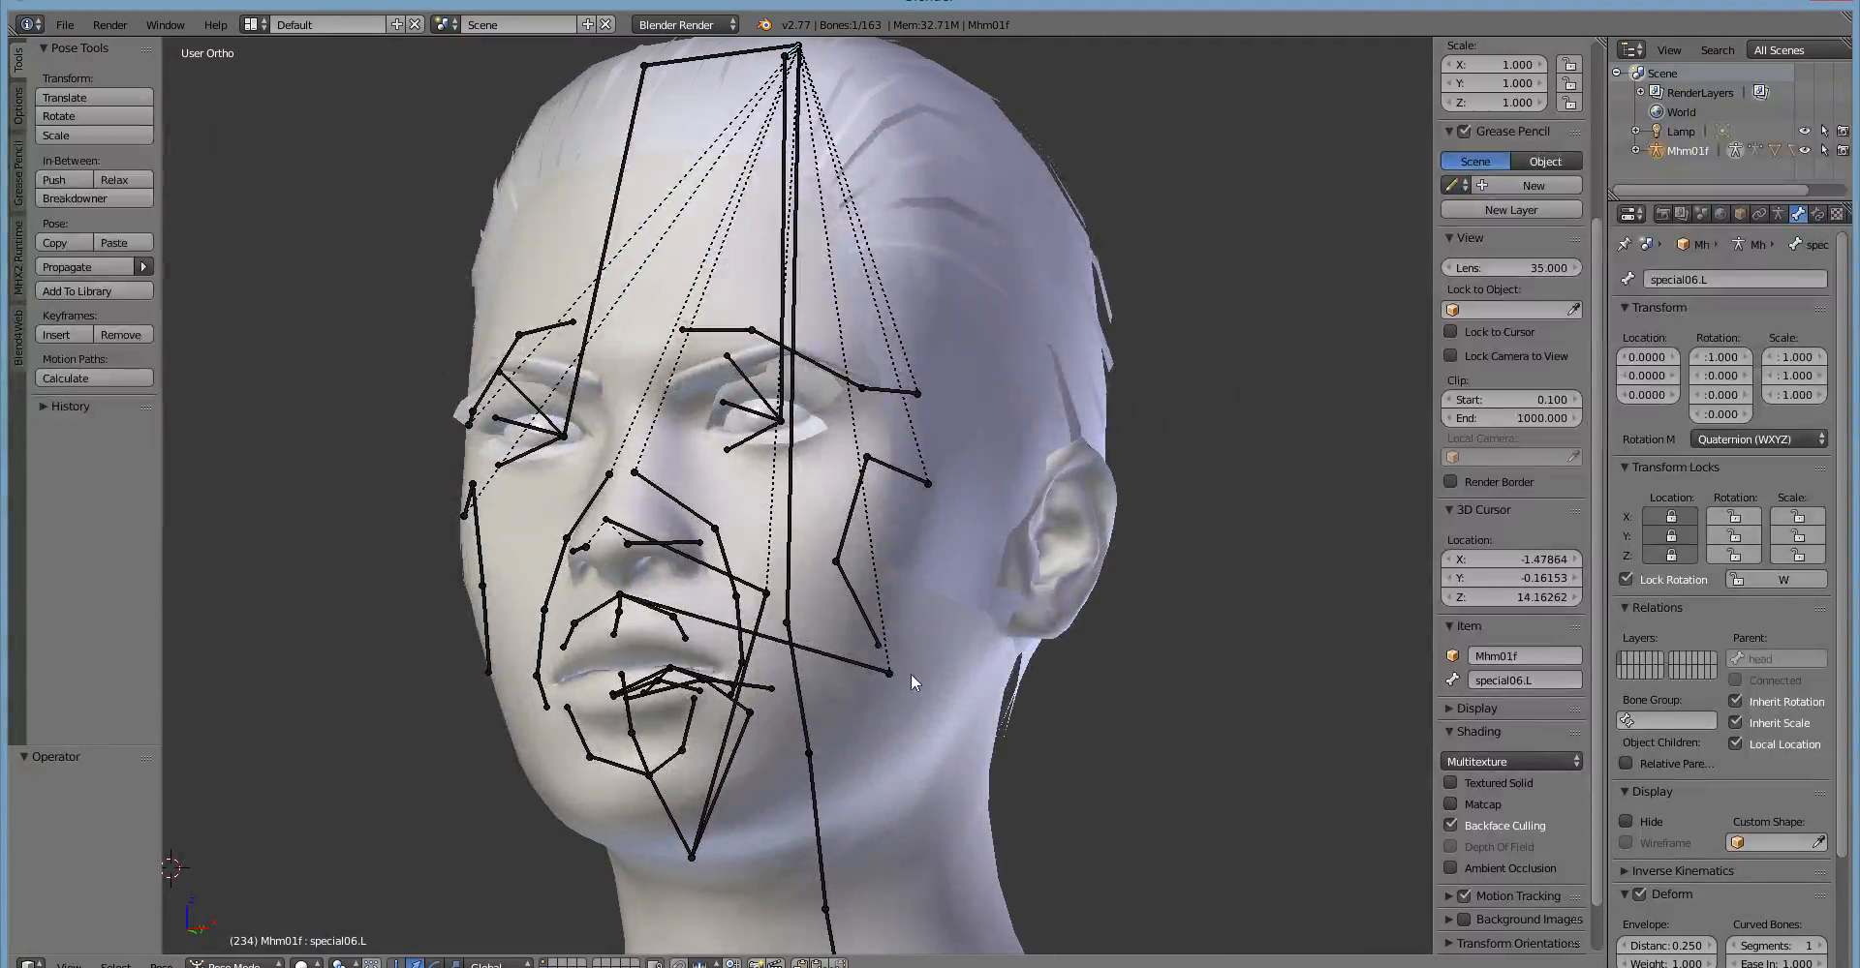
Select the special05.L bone above the left eye and try scaling it along its local X axis.
right_click(771, 315)
right_click(785, 311)
key(s)
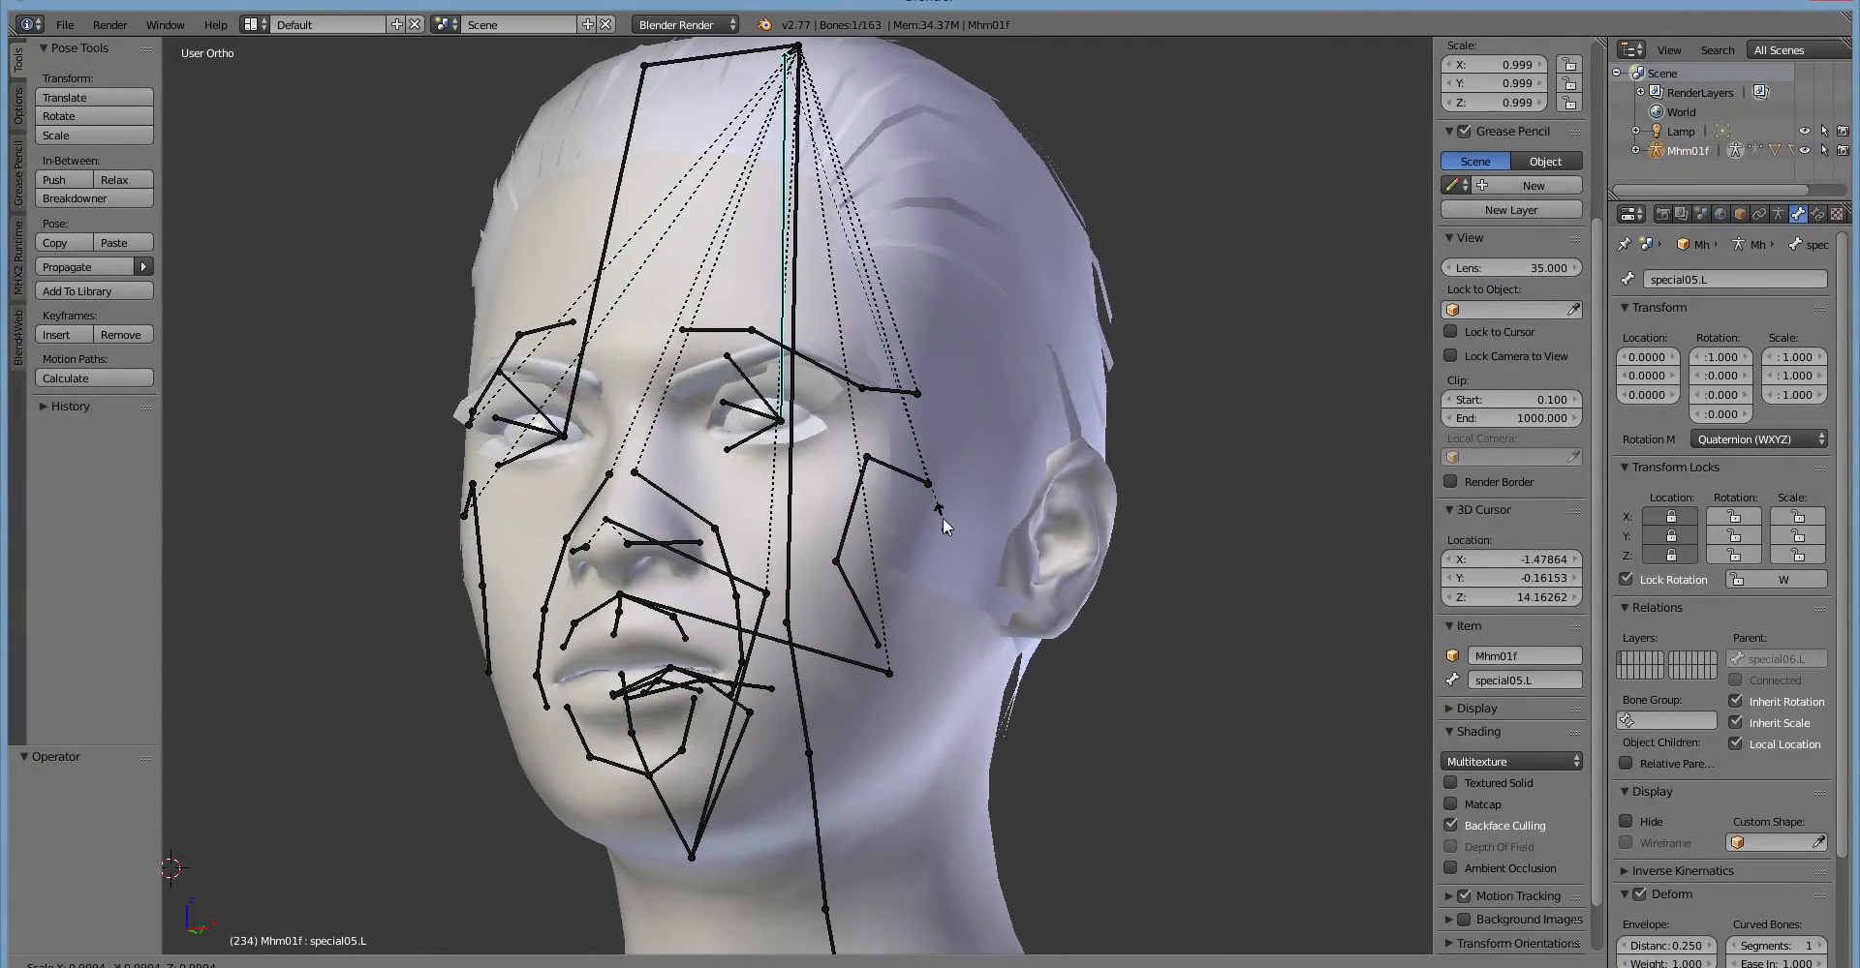
key(x)
key(x)
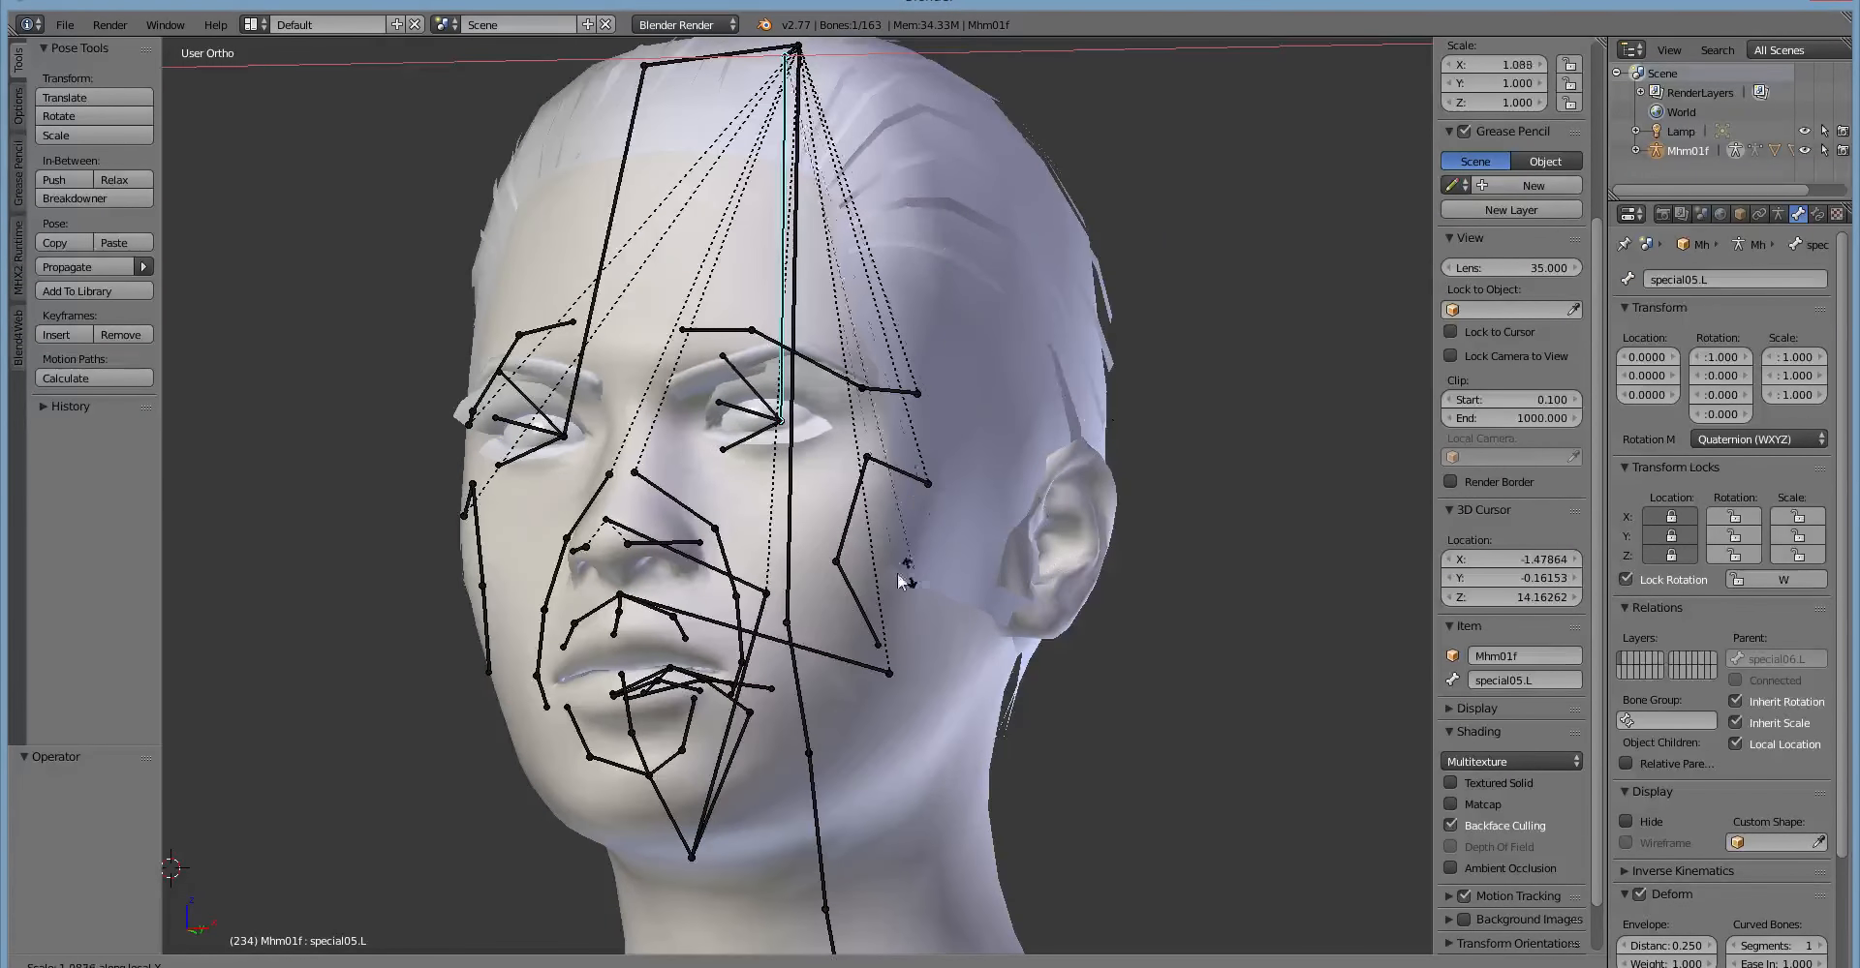
right_click(1047, 600)
Scale the special06.L bone to about 1.28 along its local X axis, undo it, and try rotating the bone.
middle_drag(1047, 607, 868, 617)
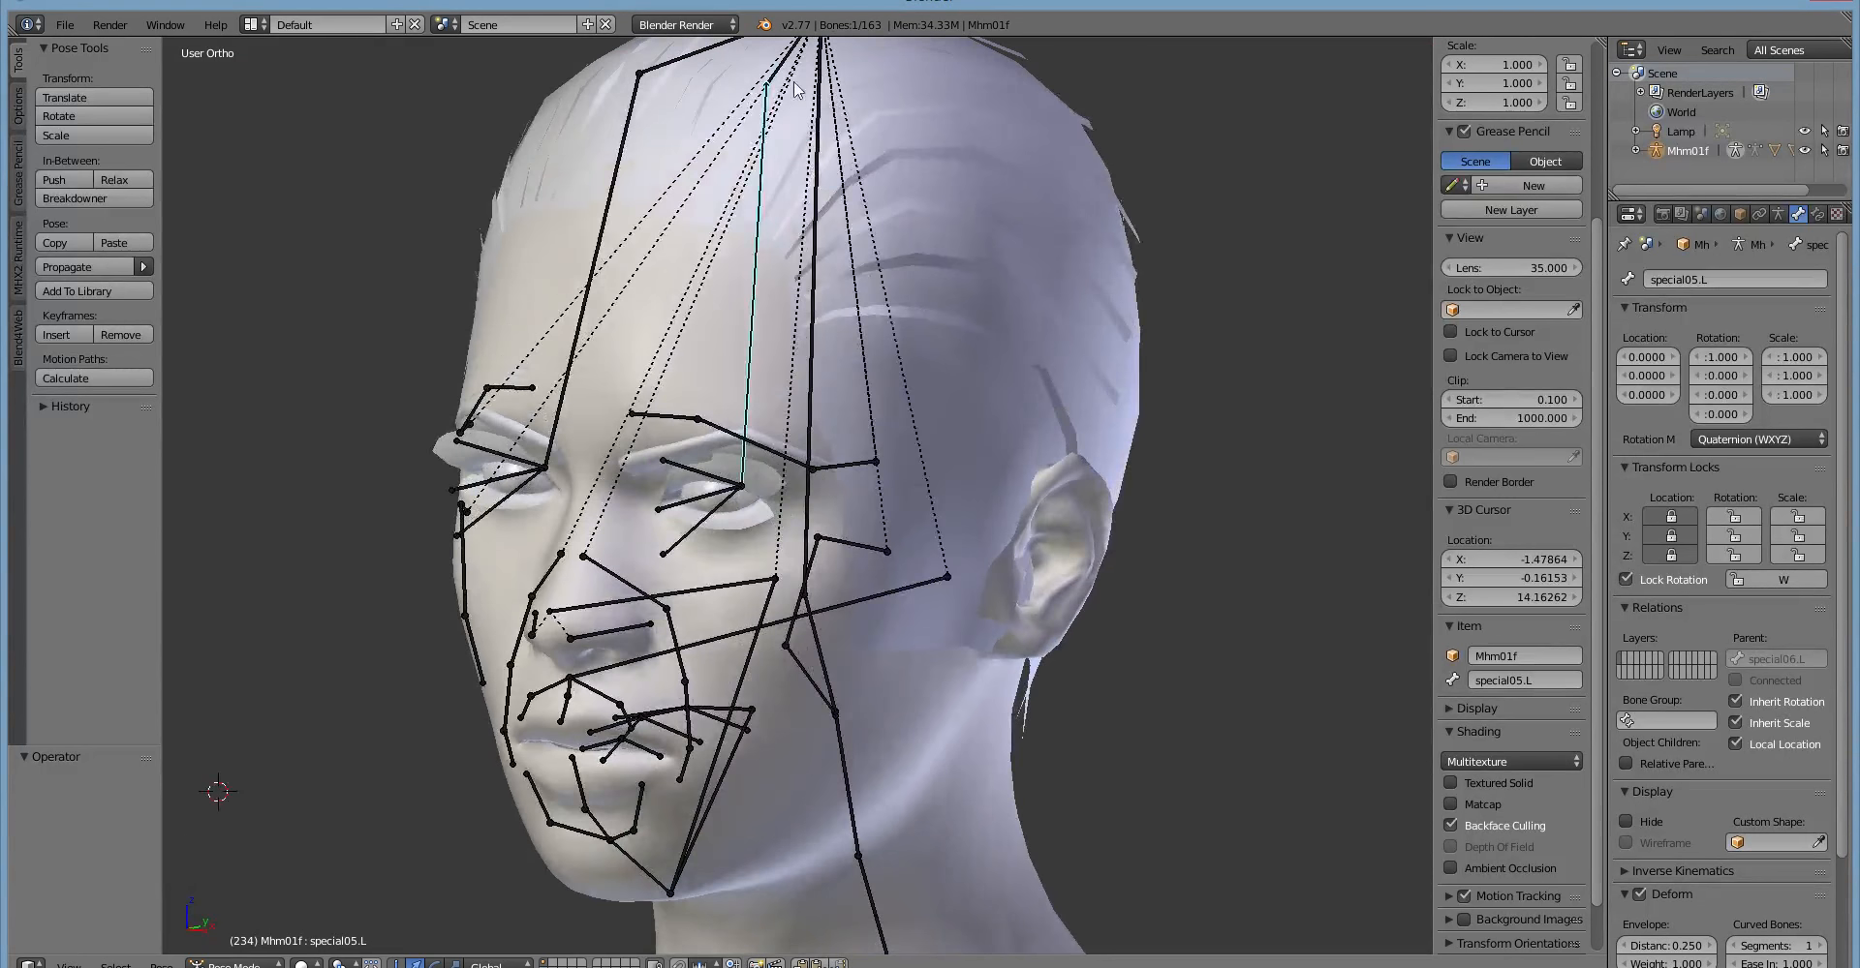
key(s)
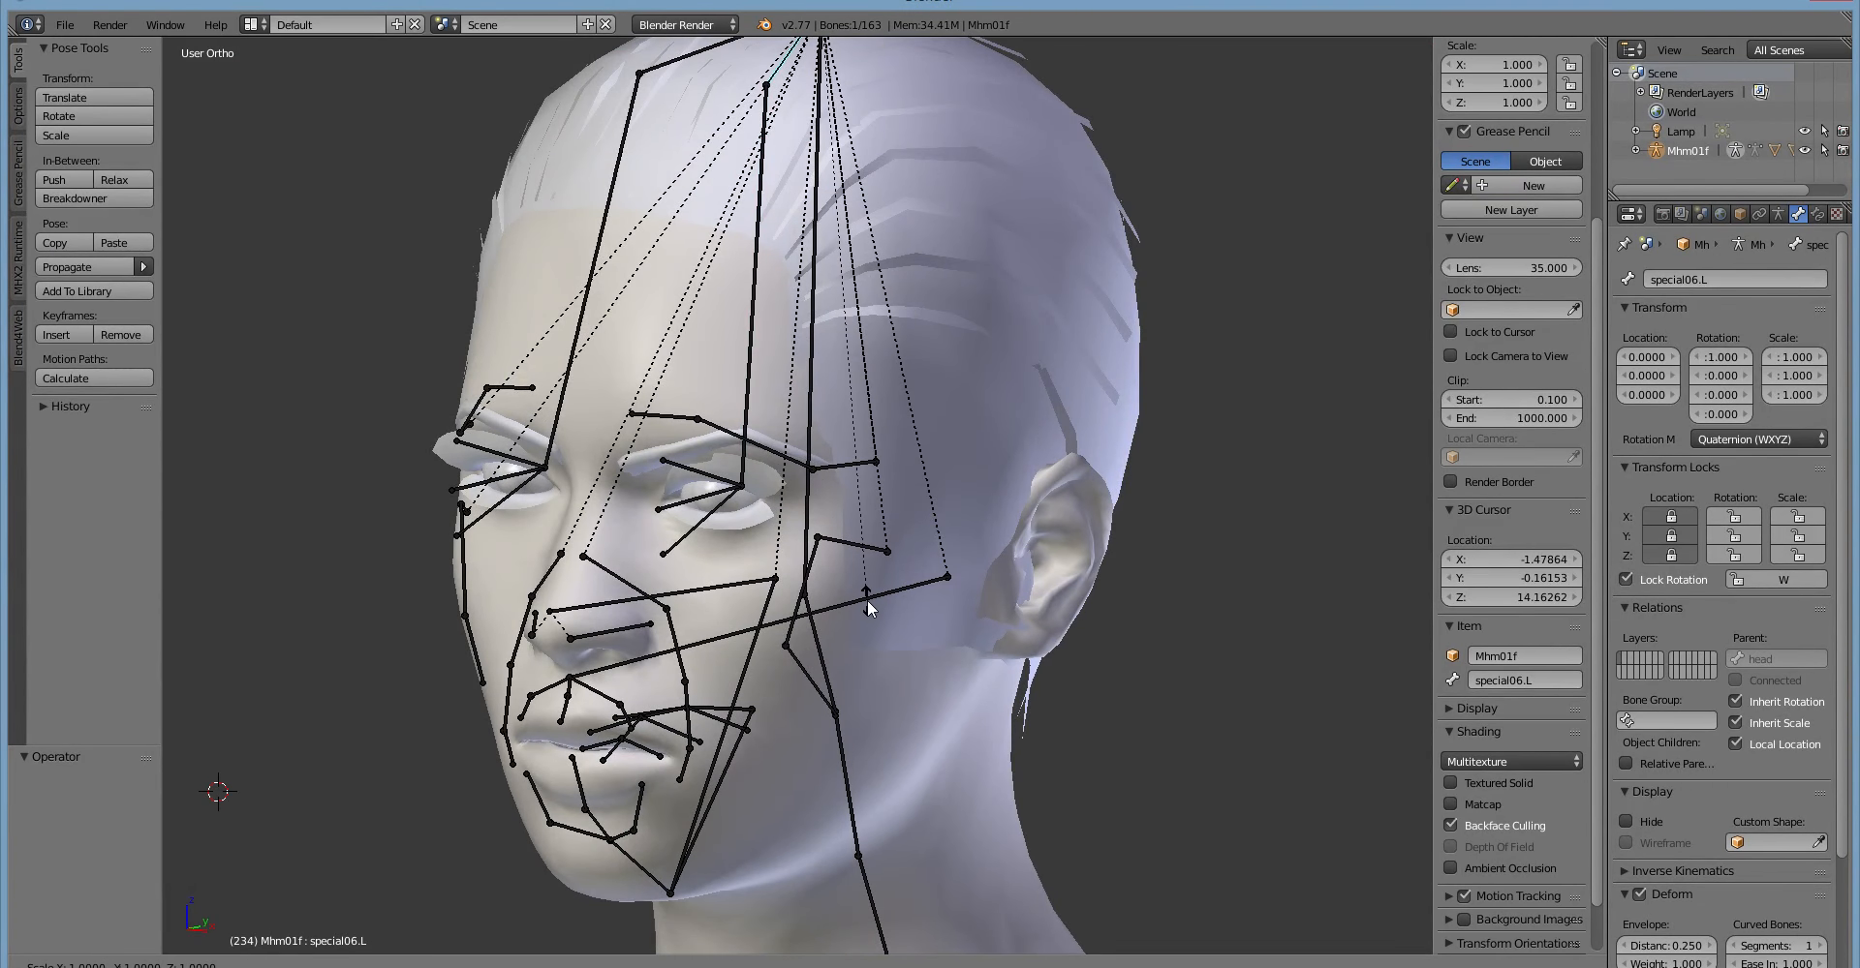
key(x)
key(x)
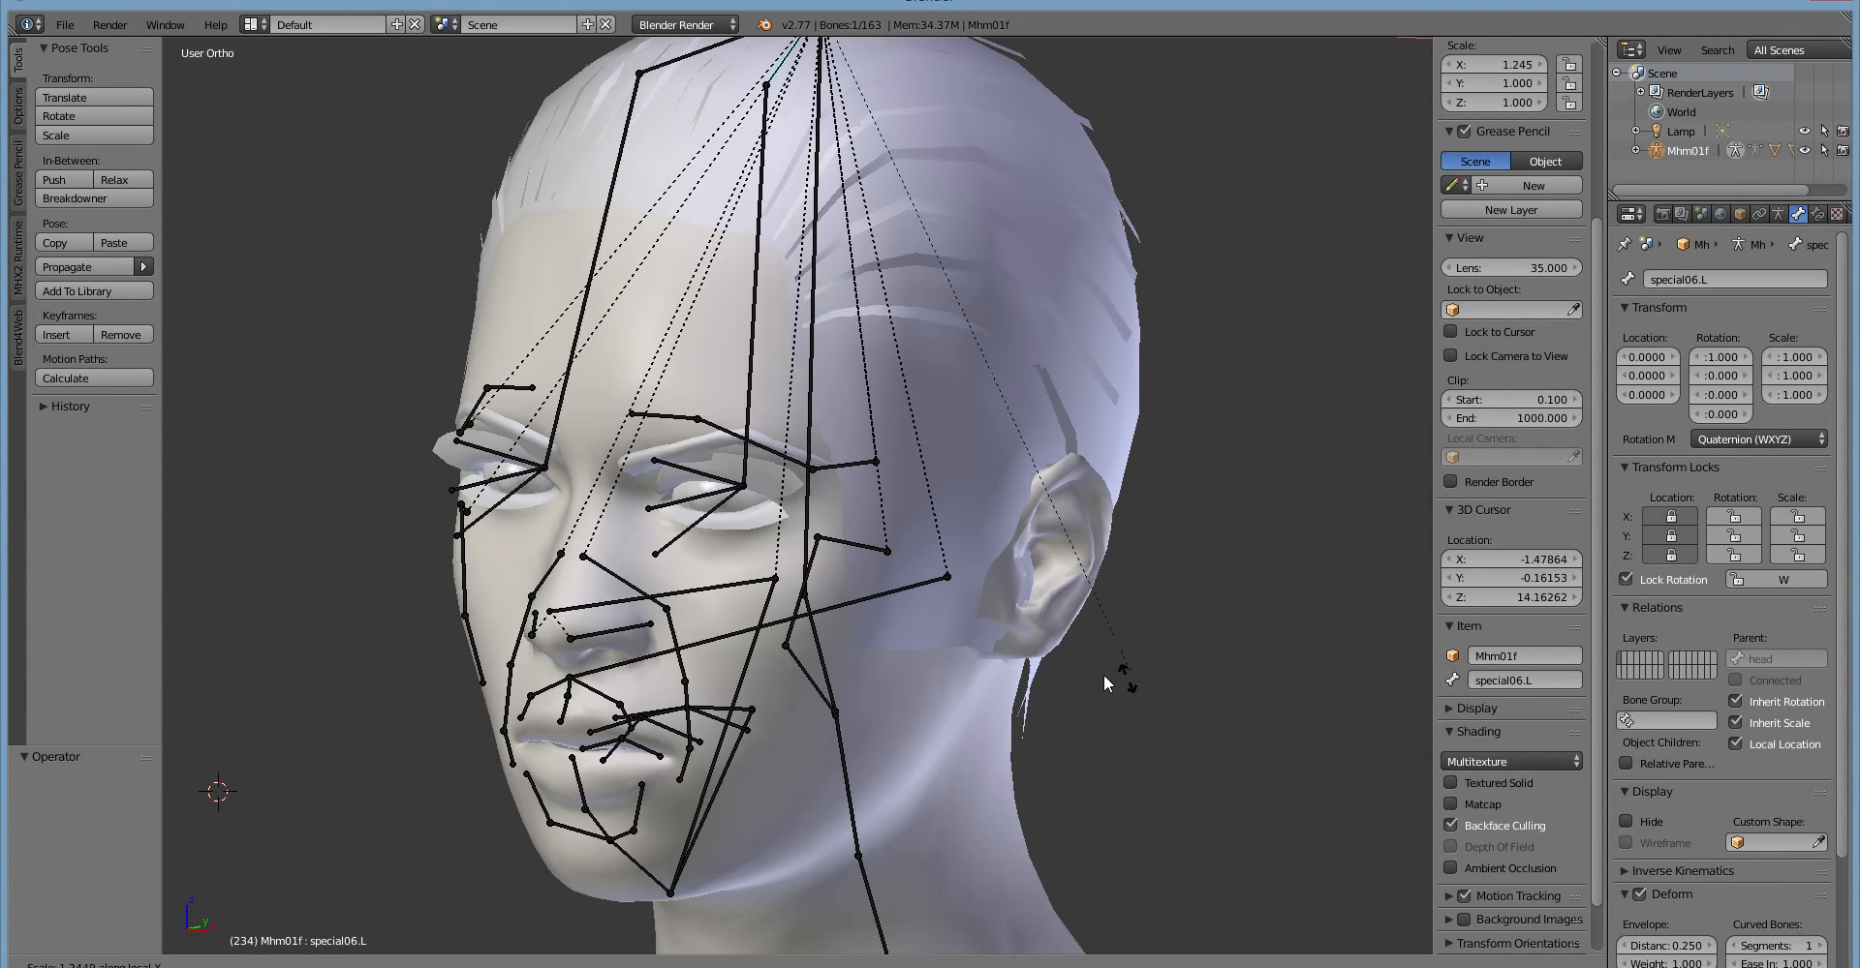
click(1005, 755)
middle_drag(1005, 746, 897, 730)
key(ctrl+z)
key(r)
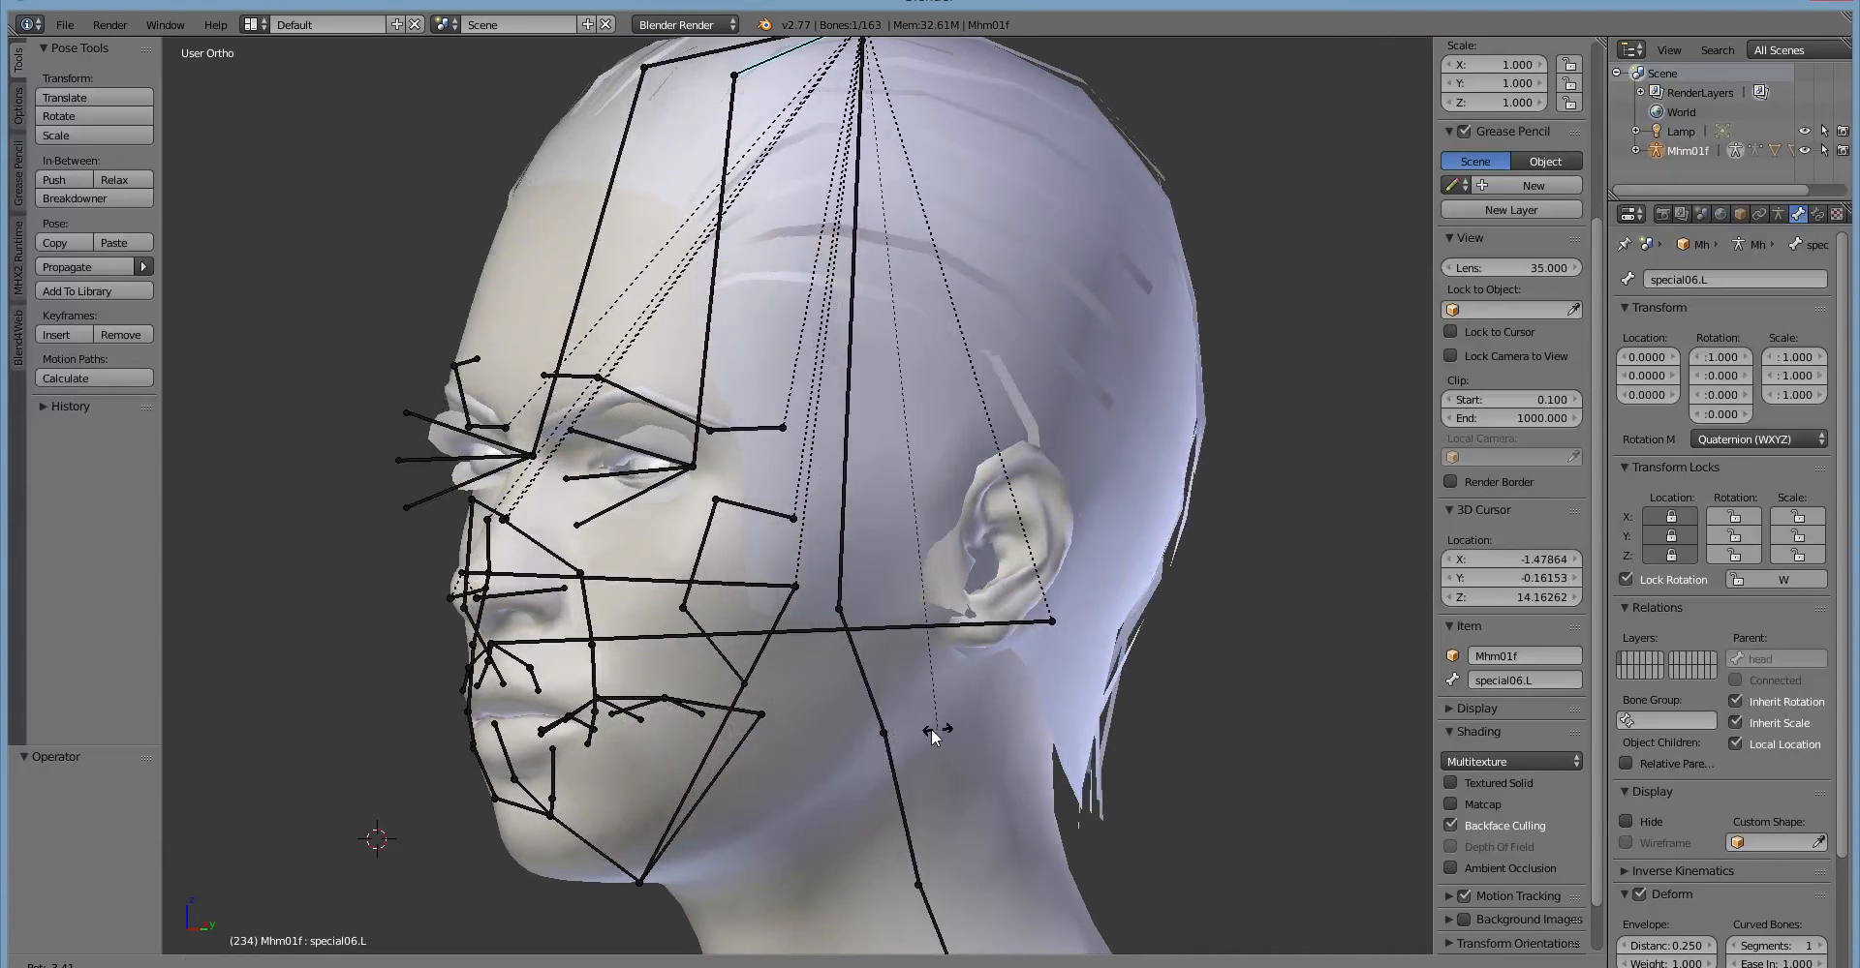
right_click(731, 728)
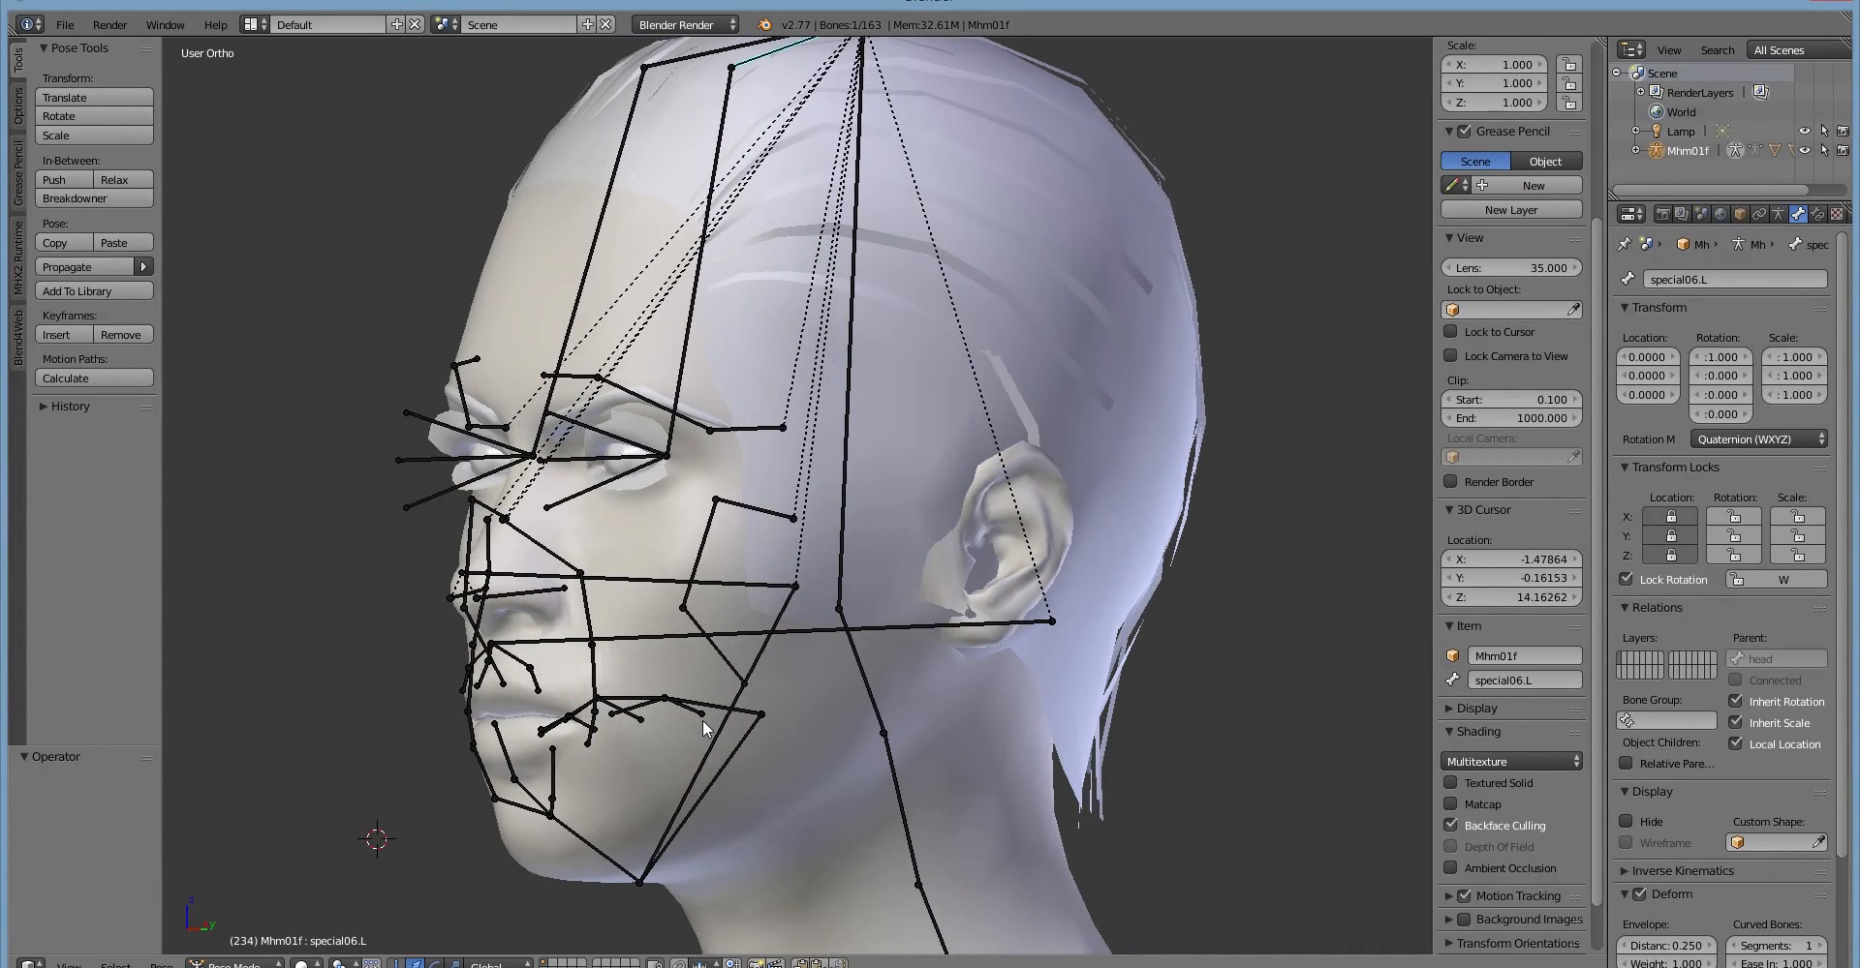
Select the temporalis02.L bone beside the left cheekbone and try rotating it in a front view of the face.
middle_drag(701, 719, 644, 375)
scroll(726, 438, up, 1)
scroll(685, 446, up, 1)
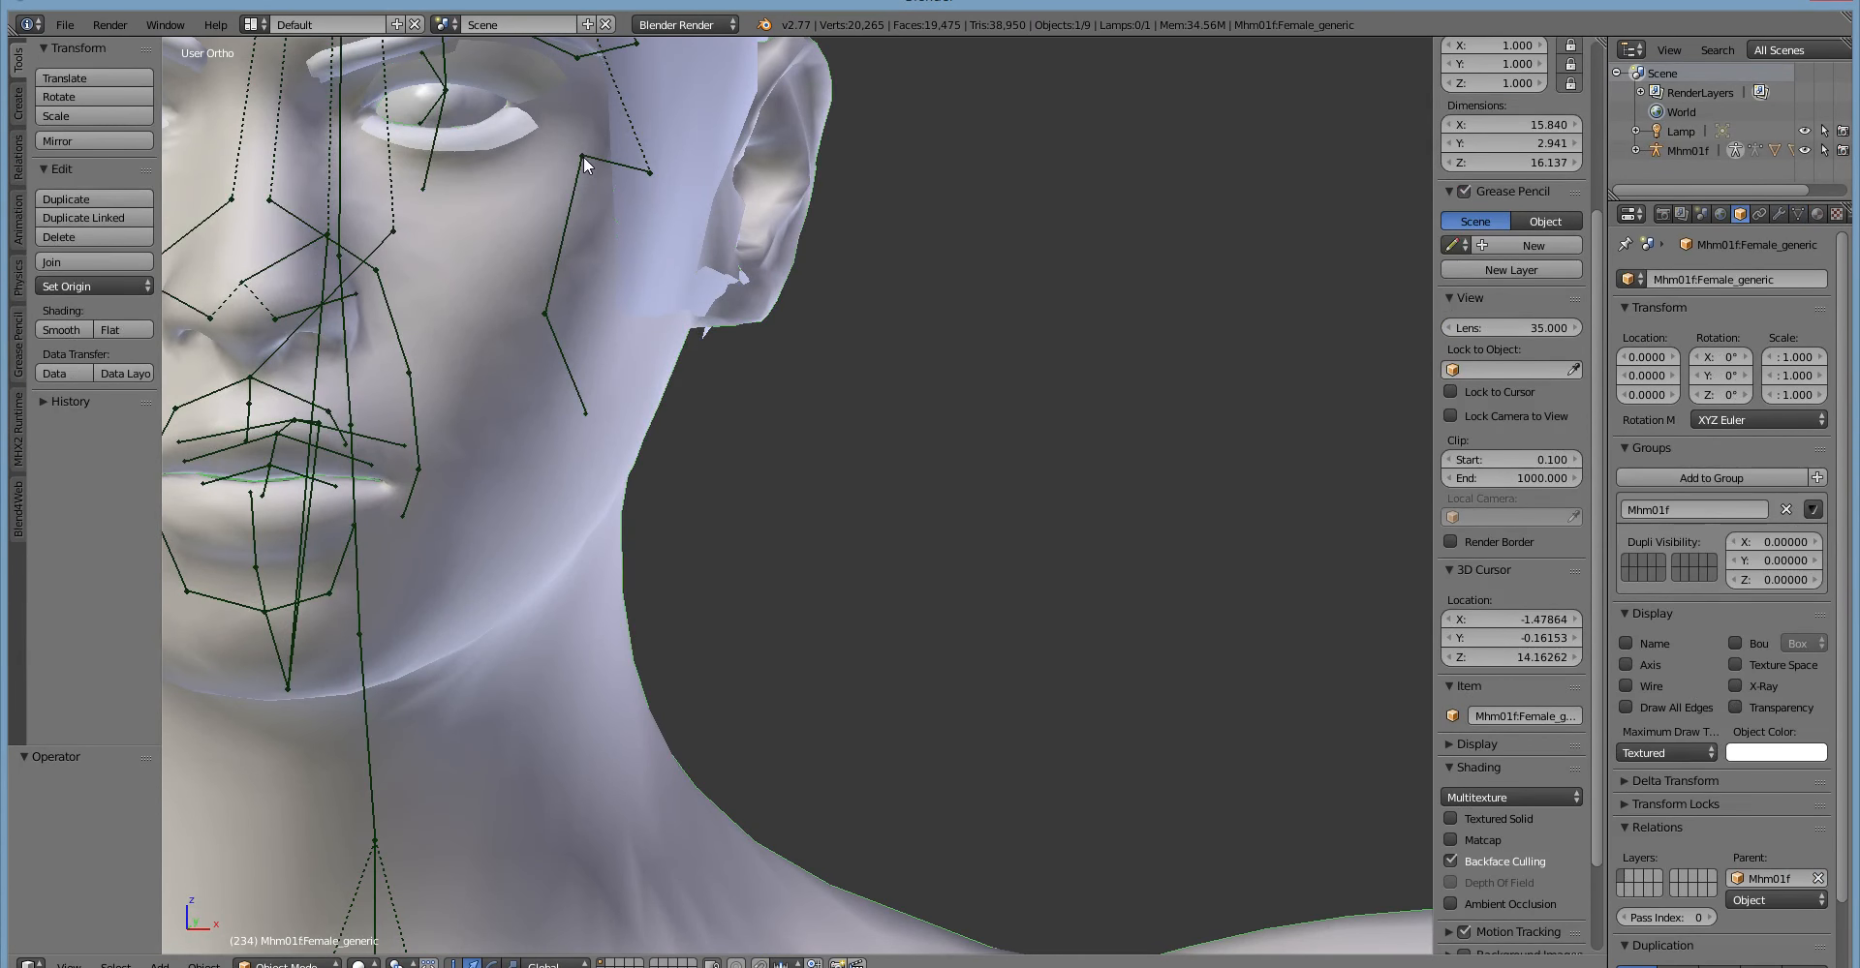
right_click(583, 159)
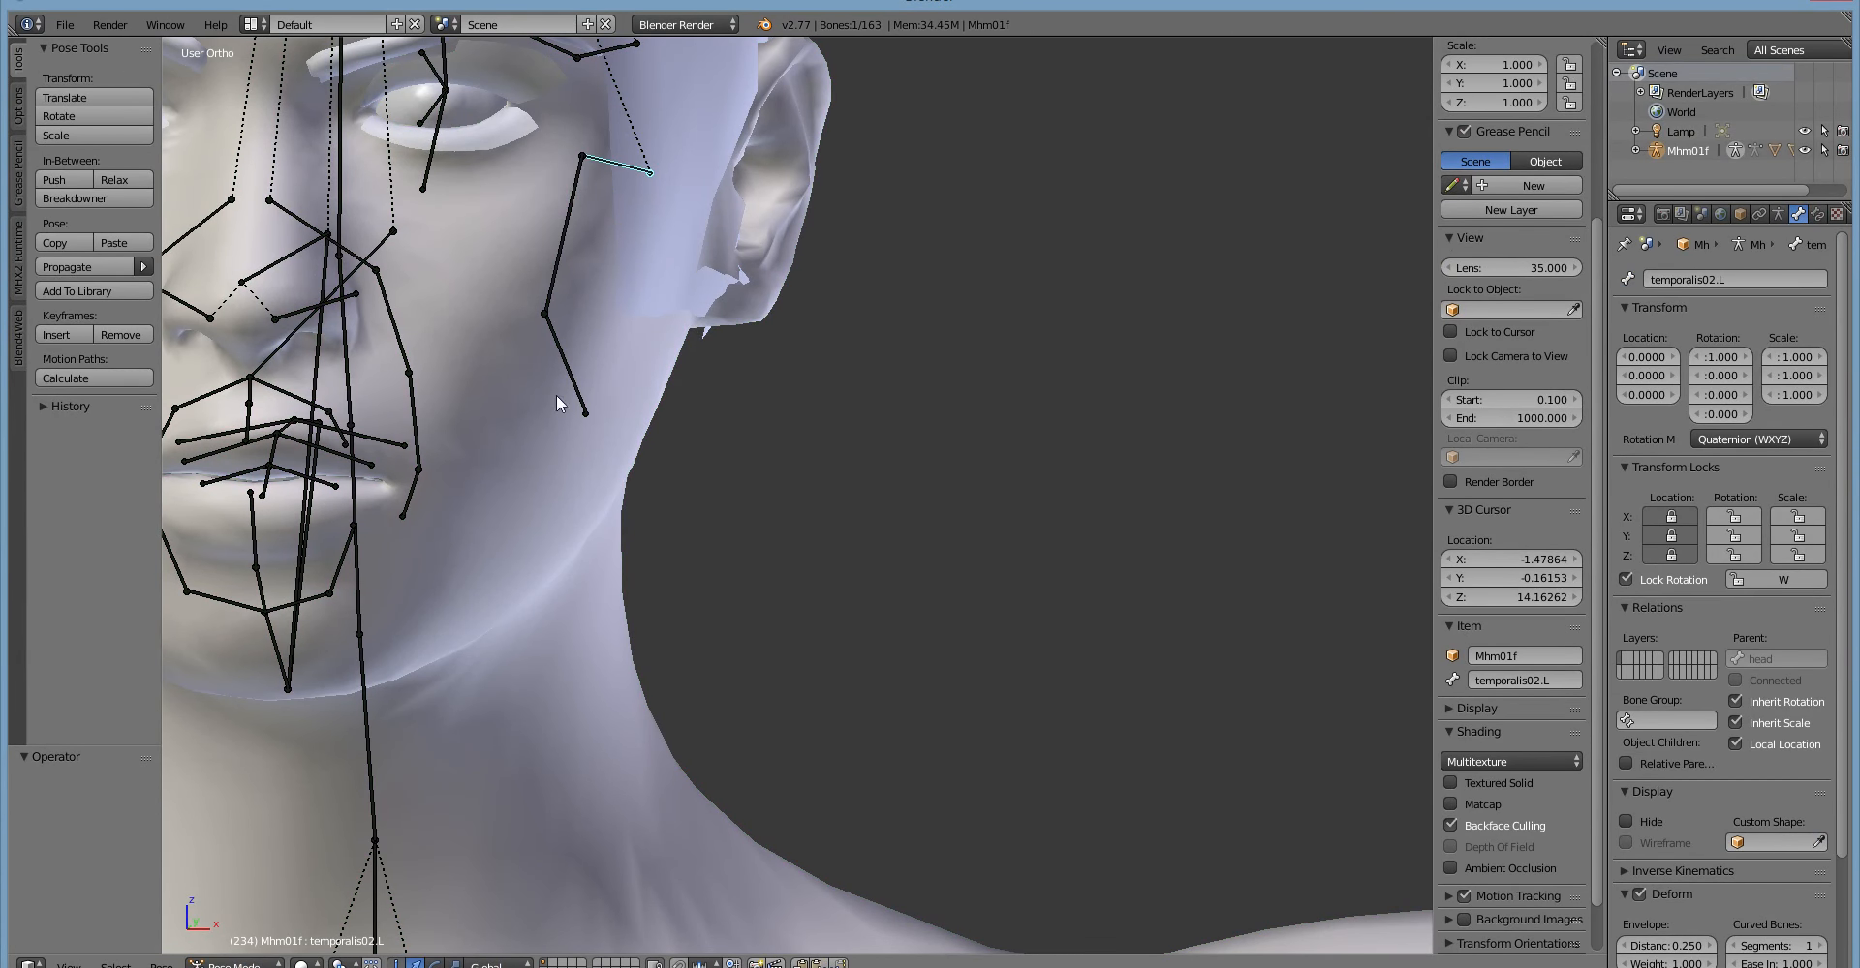
key(r)
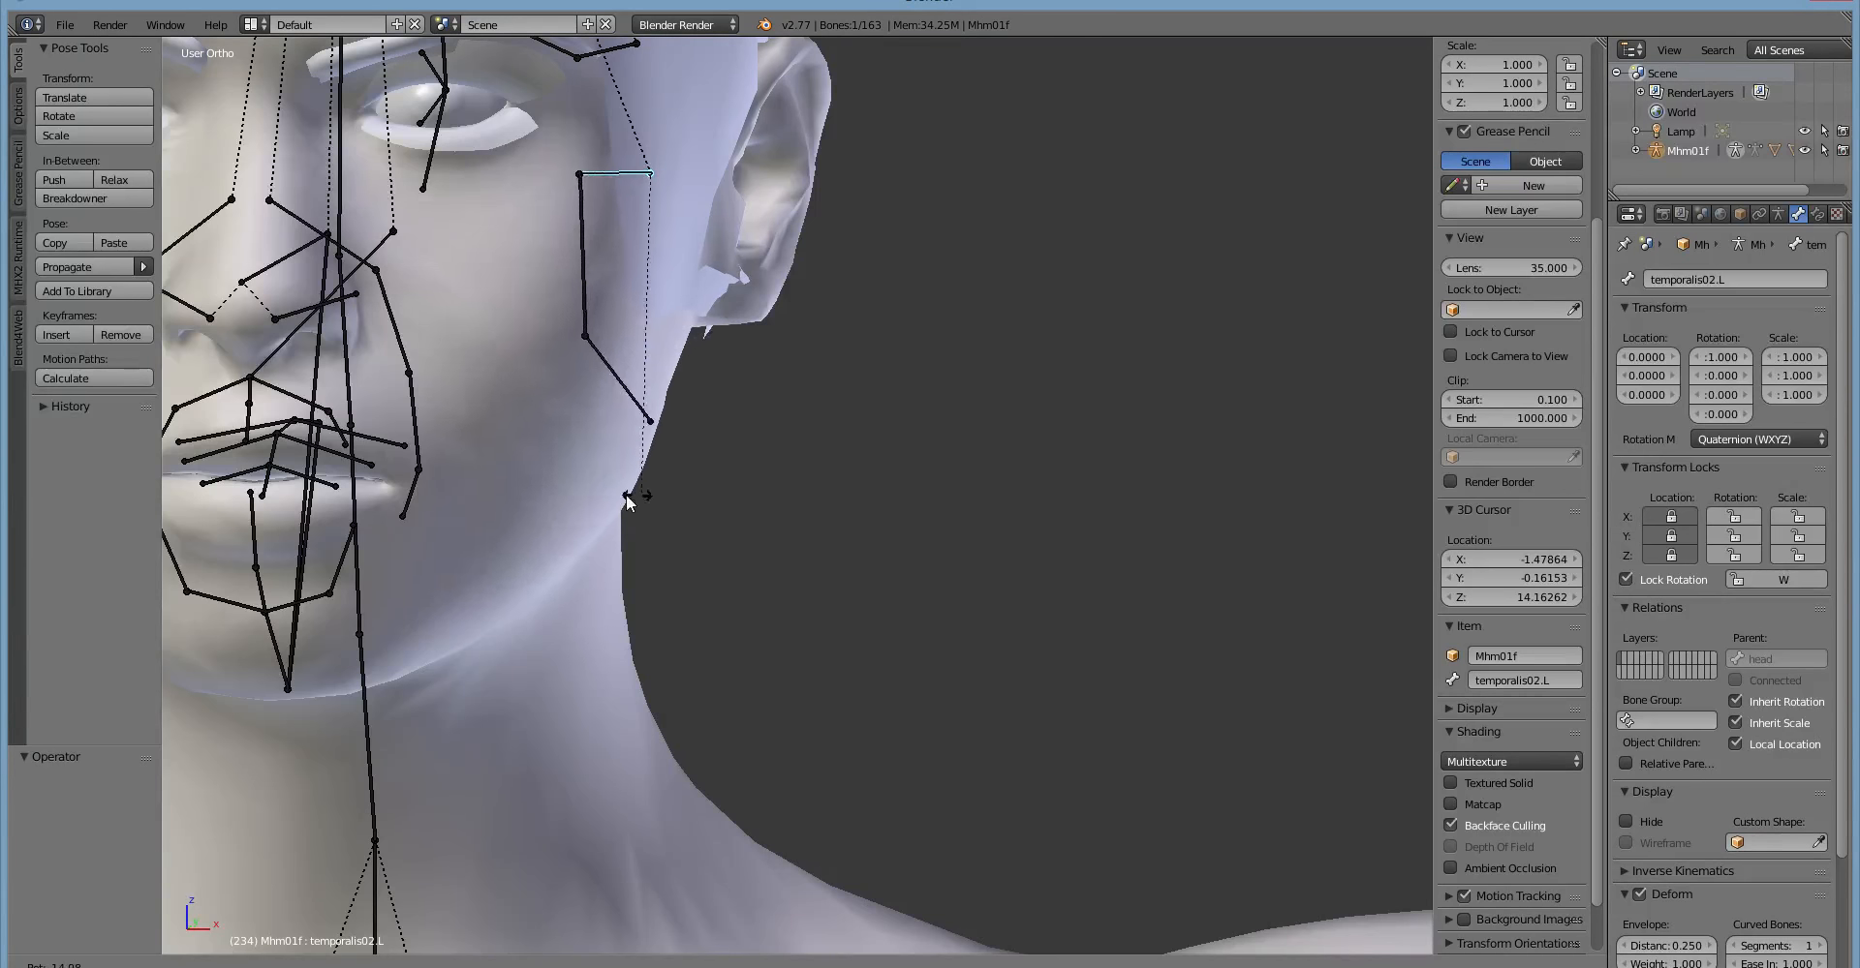
right_click(688, 504)
Try rotating the temporalis02.L bone in a side view of the head to test the cheek deformation, undoing the rotation.
middle_drag(687, 504, 630, 485)
scroll(510, 503, down, 3)
key(r)
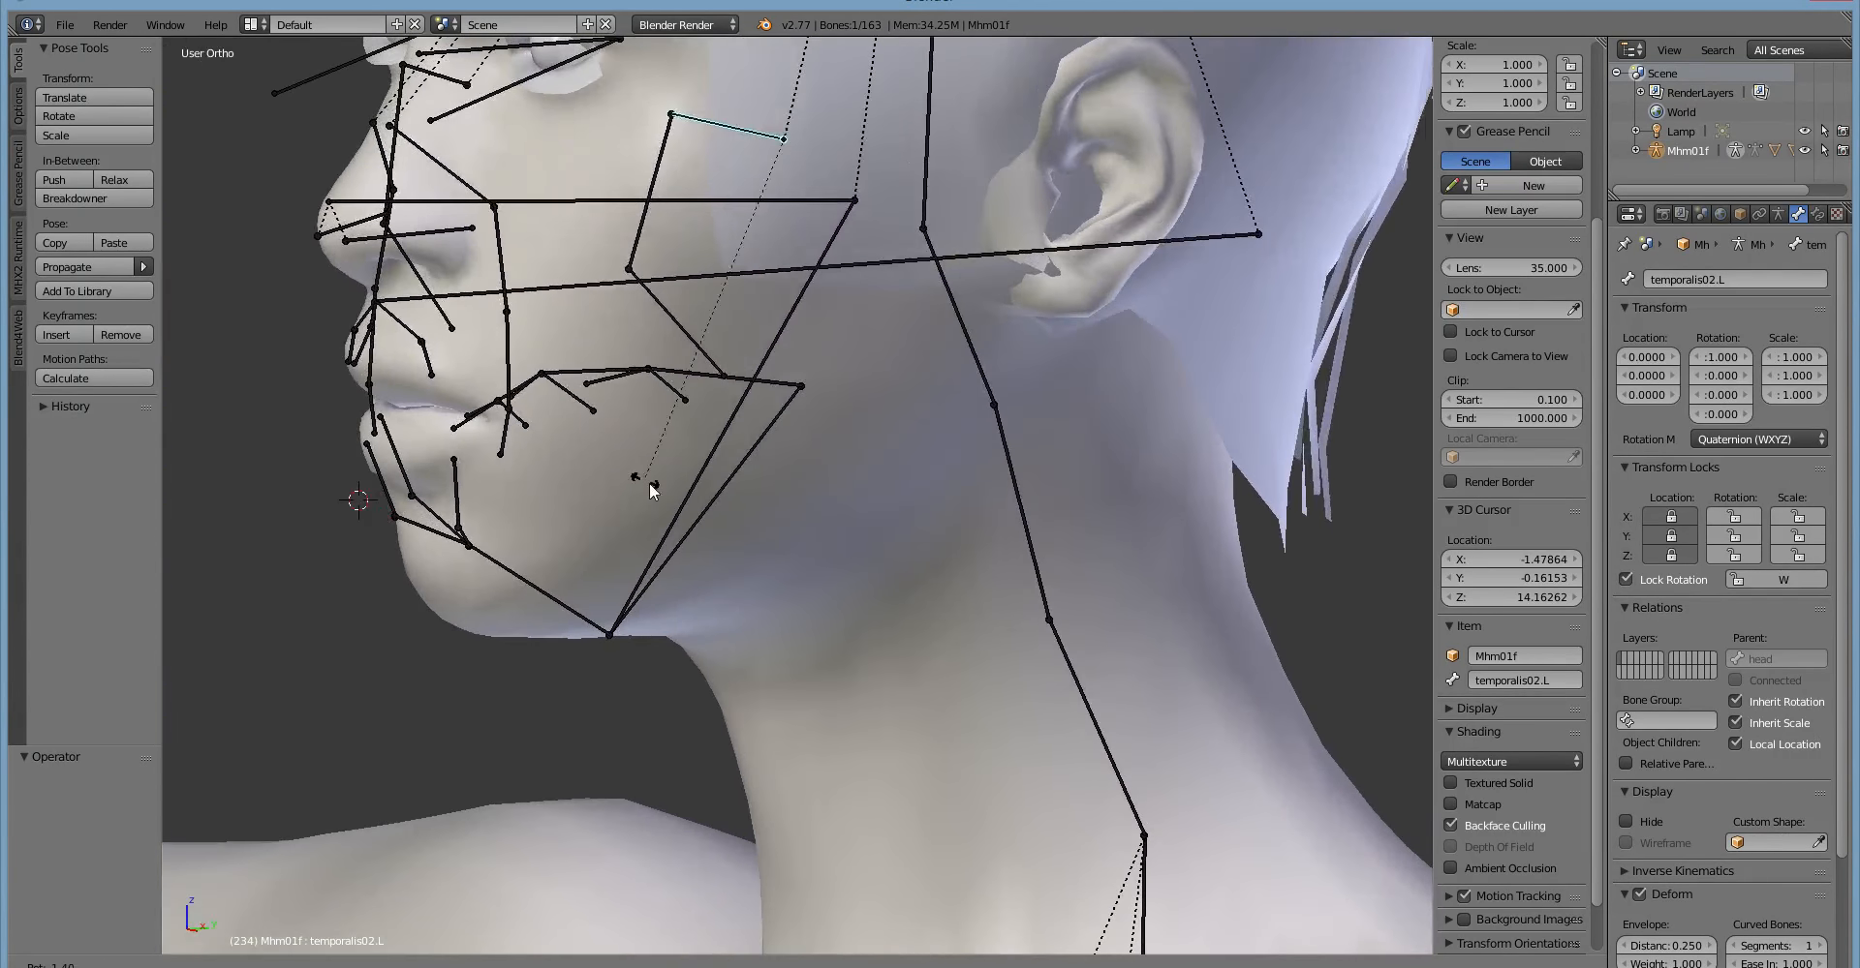
click(852, 469)
mouse_move(852, 469)
middle_down()
mouse_move(1042, 432)
mouse_move(778, 490)
mouse_move(853, 449)
middle_up()
key(ctrl+z)
key(r)
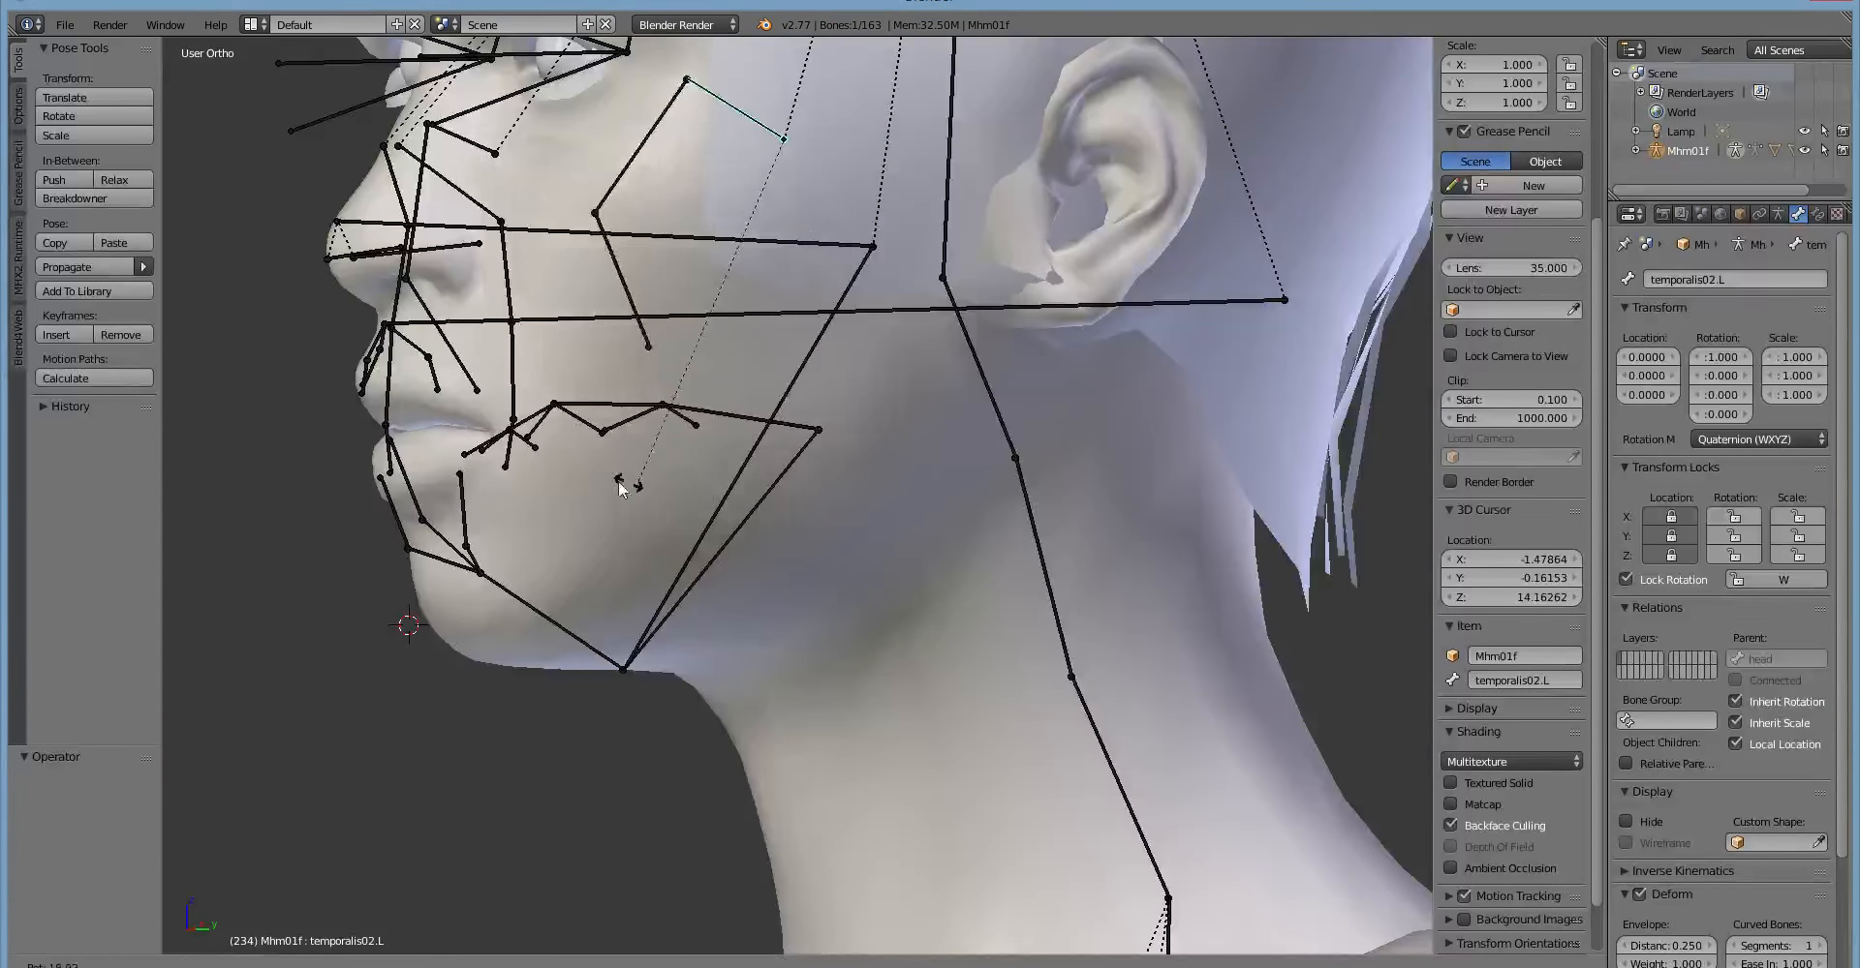
right_click(597, 486)
Try rotating temporalis02.L from a three-quarter view and from above the head, and clear its rotation.
middle_drag(597, 487, 701, 503)
key(r)
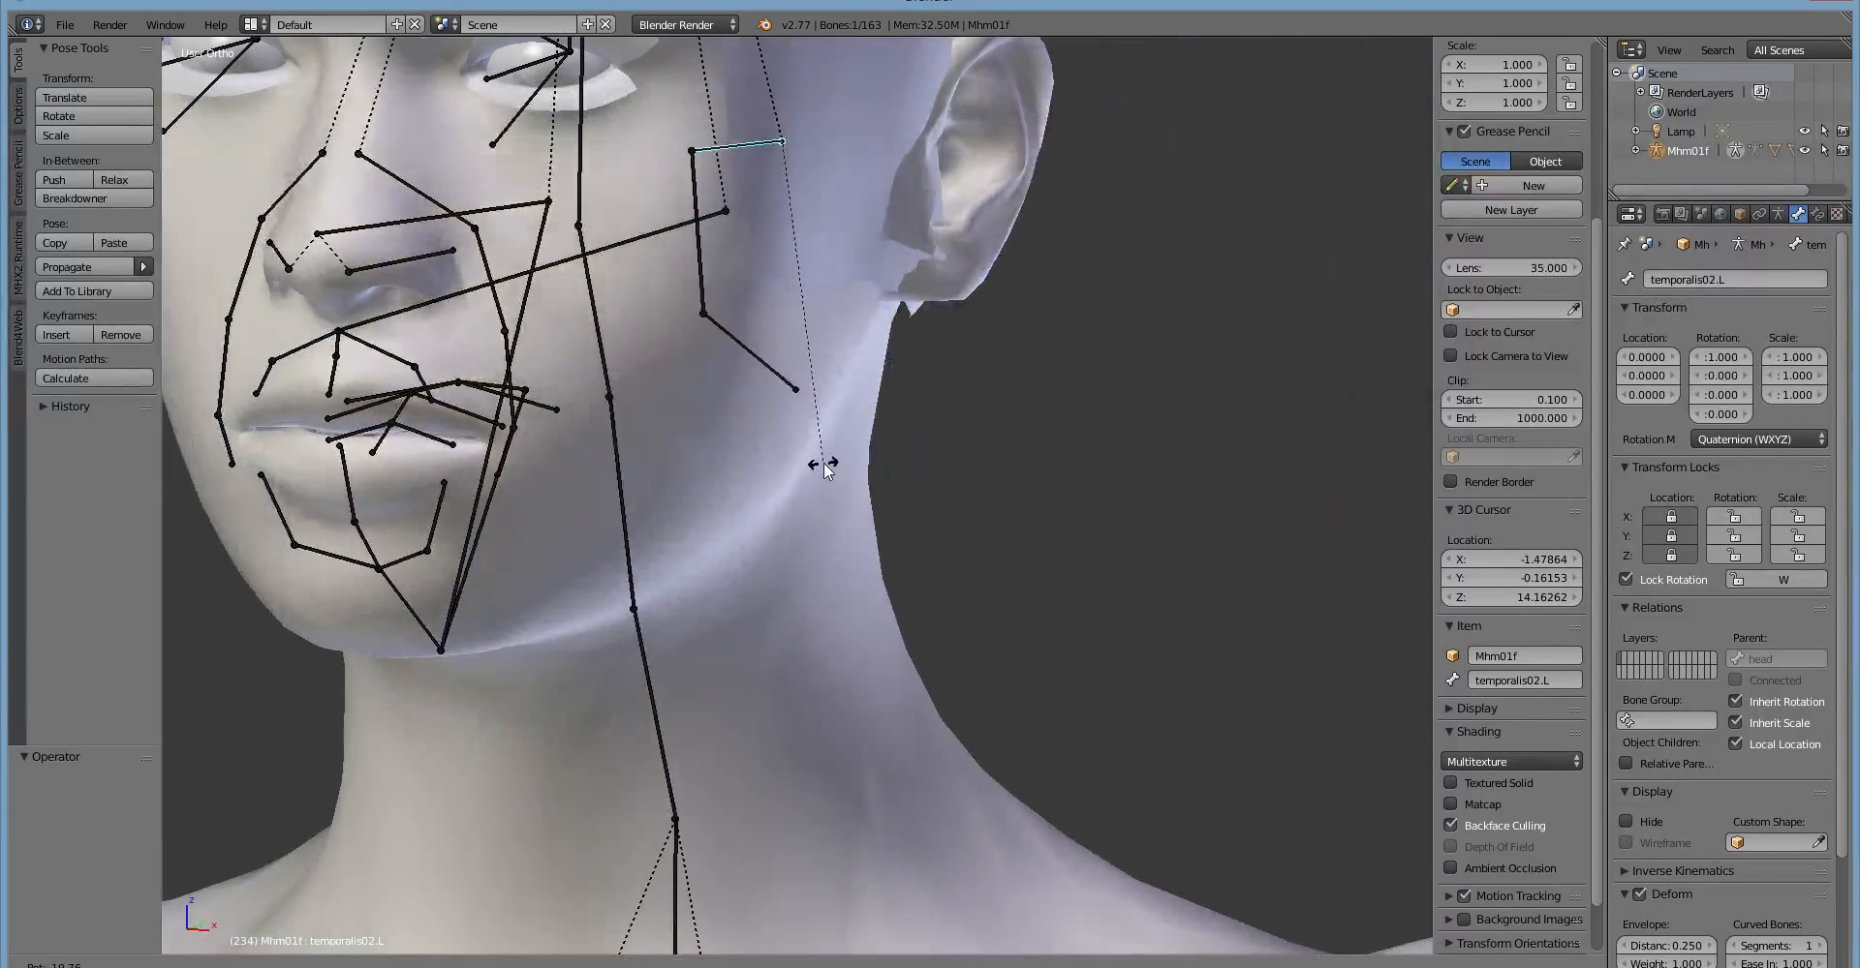
right_click(818, 462)
middle_drag(815, 467, 954, 300)
key(r)
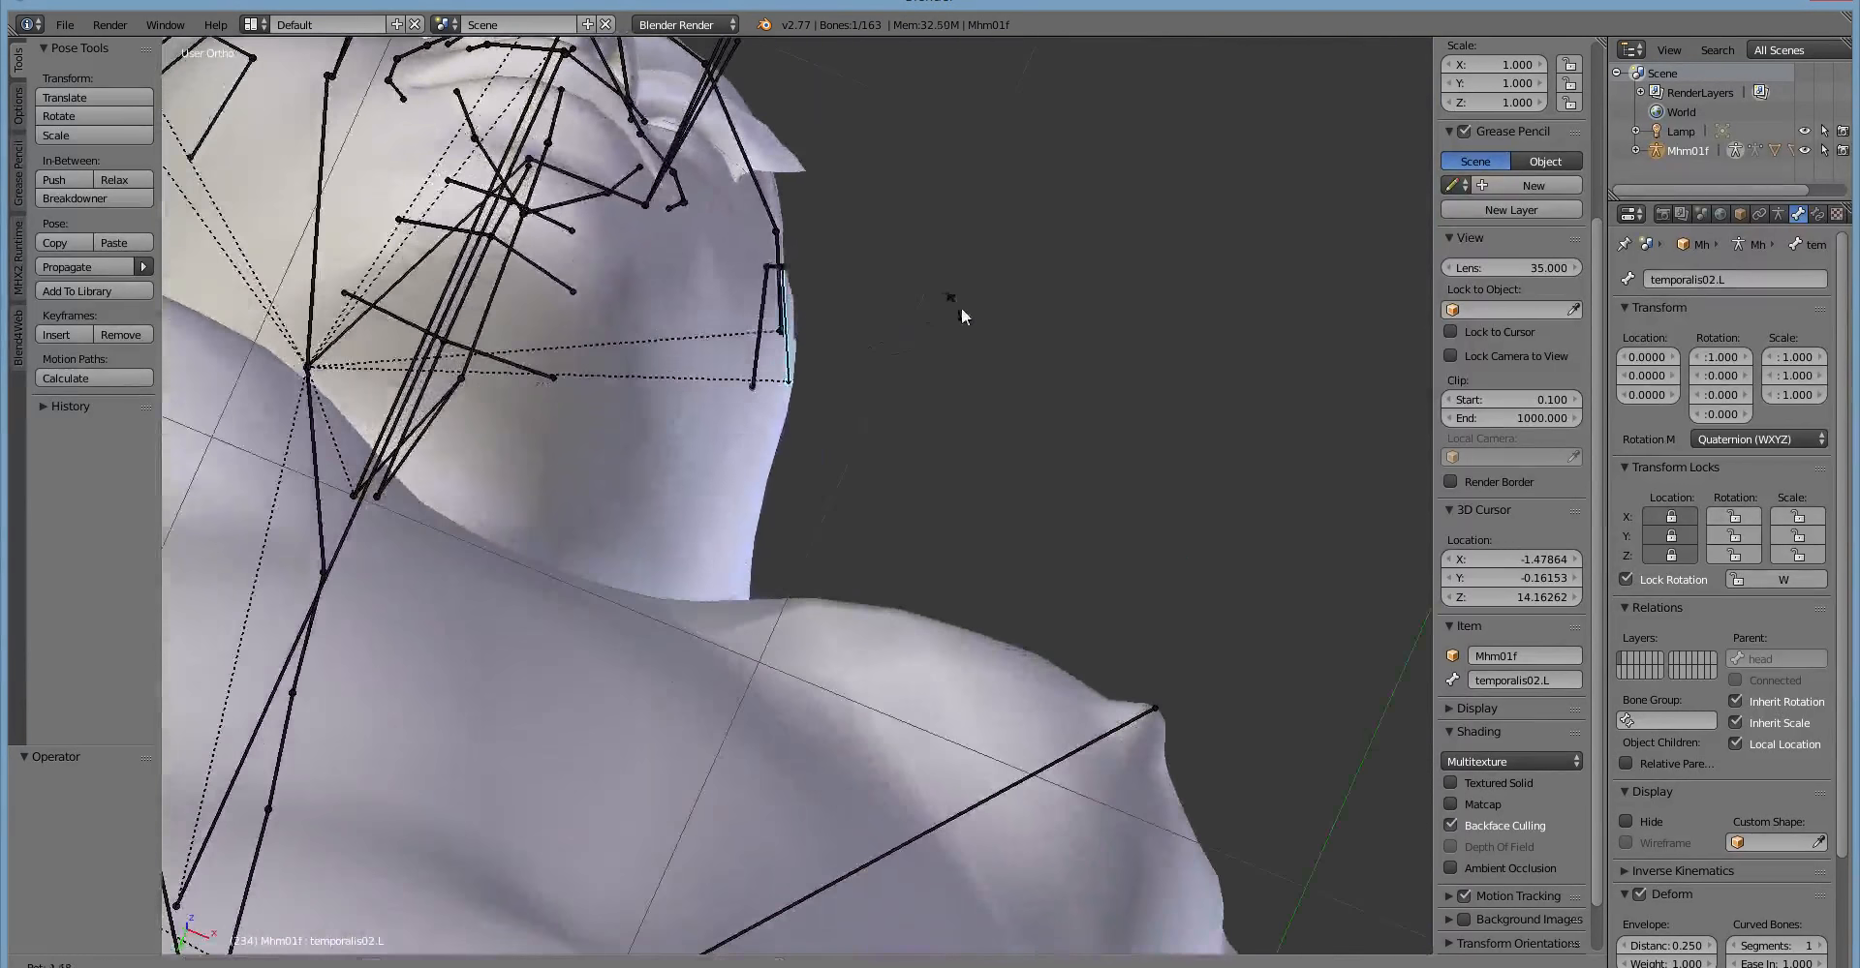
click(1023, 372)
middle_drag(1021, 394, 834, 606)
key(alt+r)
Select the risorius02.L bone on the left cheek and rotate it by about -15.75 degrees.
middle_drag(658, 231, 723, 409)
key(r)
right_click(758, 342)
key(r)
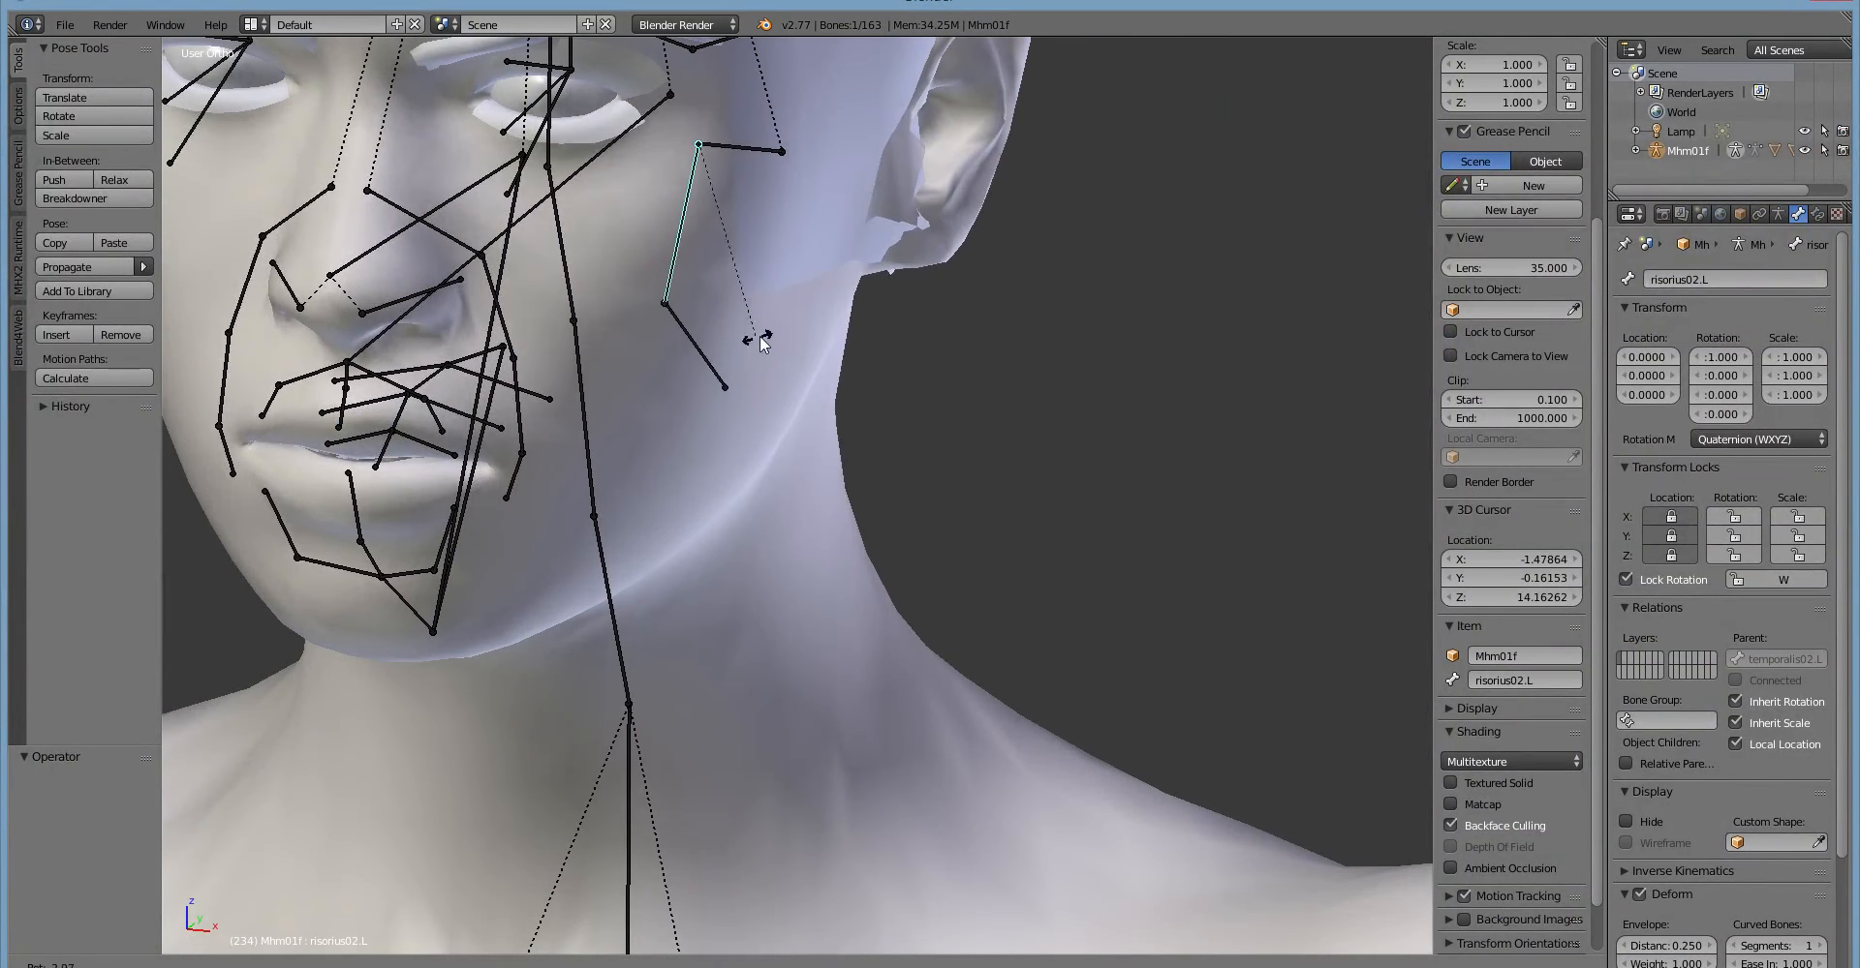
click(716, 364)
Select the levator03.L bone beside the nose, rotate it by about -46 degrees and clear its rotation.
right_click(491, 286)
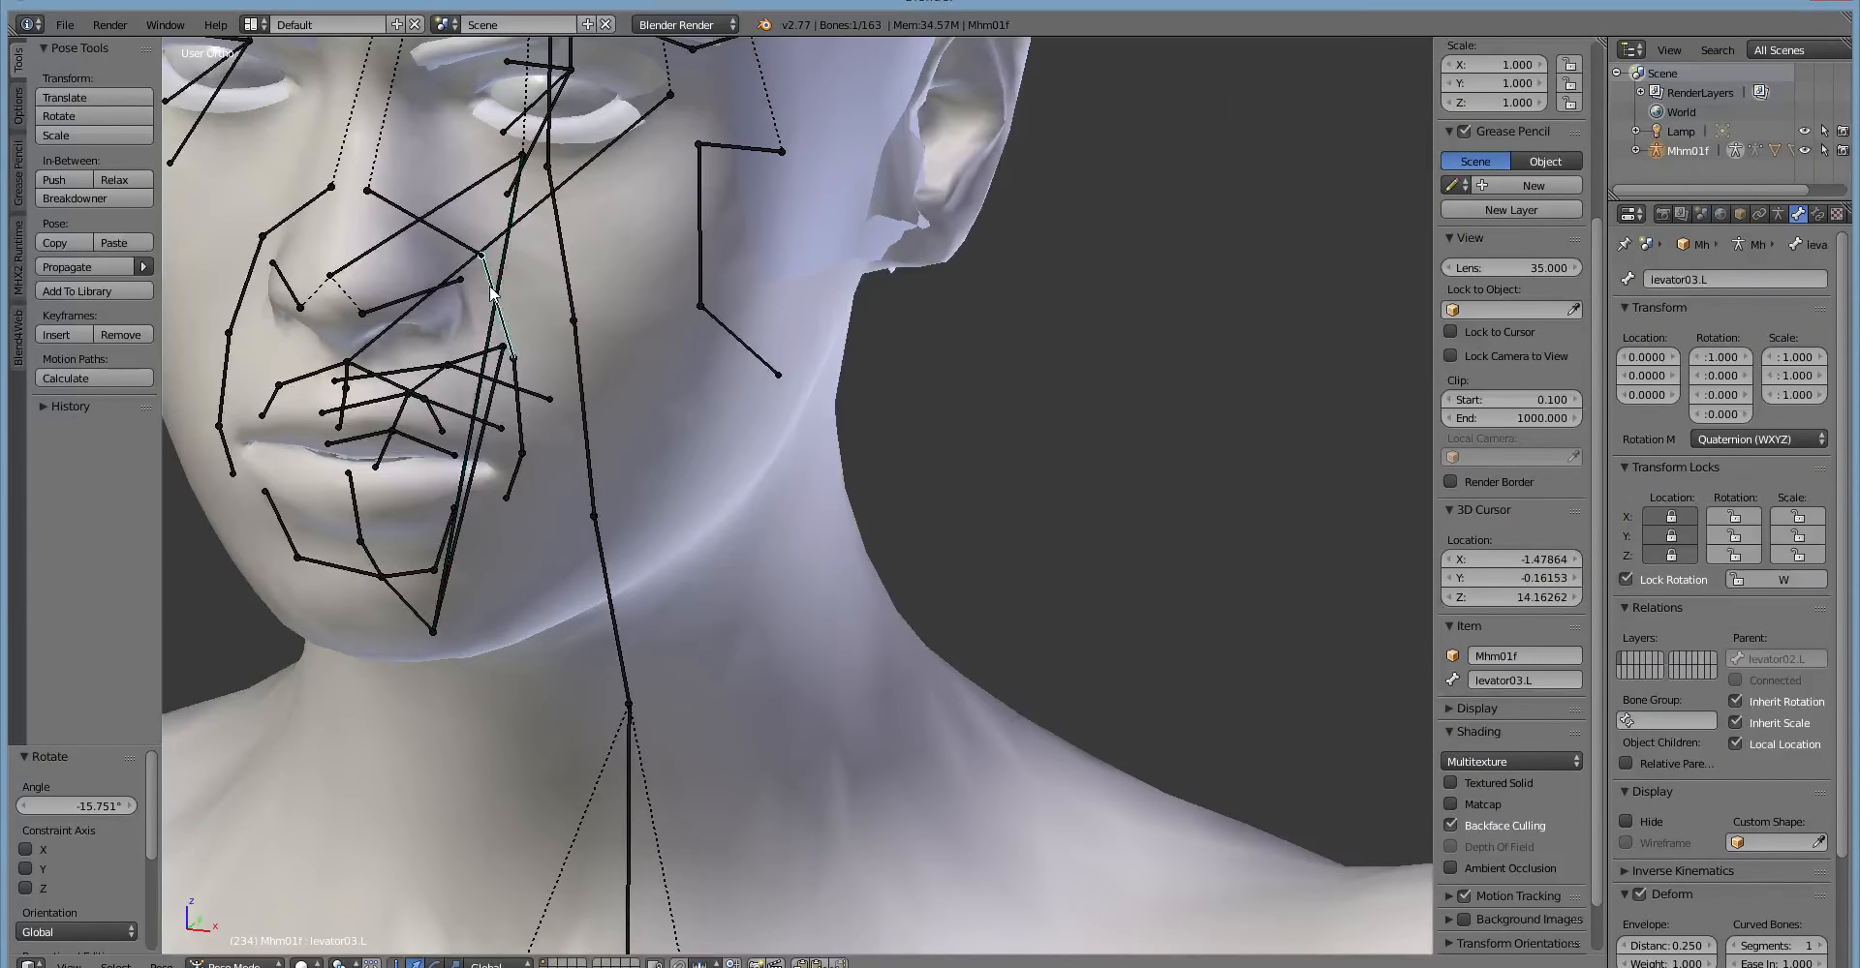
middle_drag(492, 308, 621, 364)
key(r)
click(670, 288)
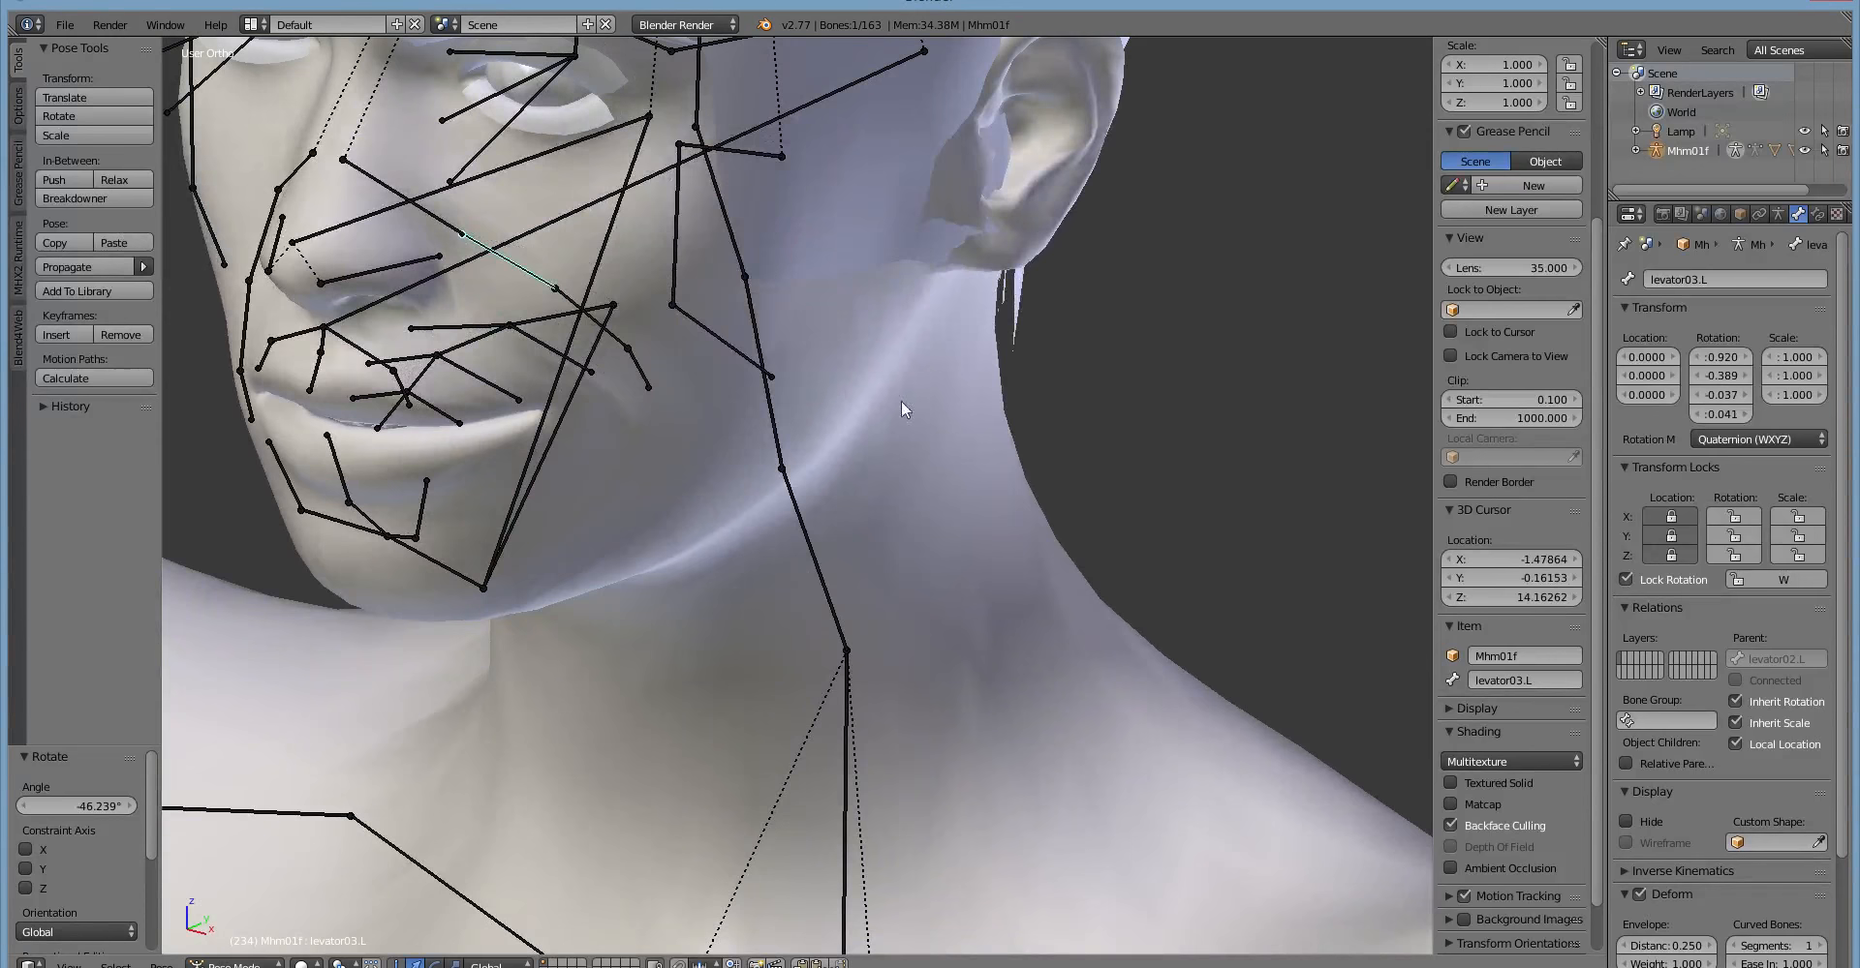
mouse_move(901, 399)
middle_down()
mouse_move(1066, 357)
mouse_move(1060, 328)
mouse_move(815, 322)
mouse_move(880, 377)
mouse_move(937, 323)
mouse_move(888, 332)
mouse_move(914, 339)
mouse_move(857, 292)
mouse_move(940, 323)
mouse_move(897, 370)
middle_up()
key(alt+r)
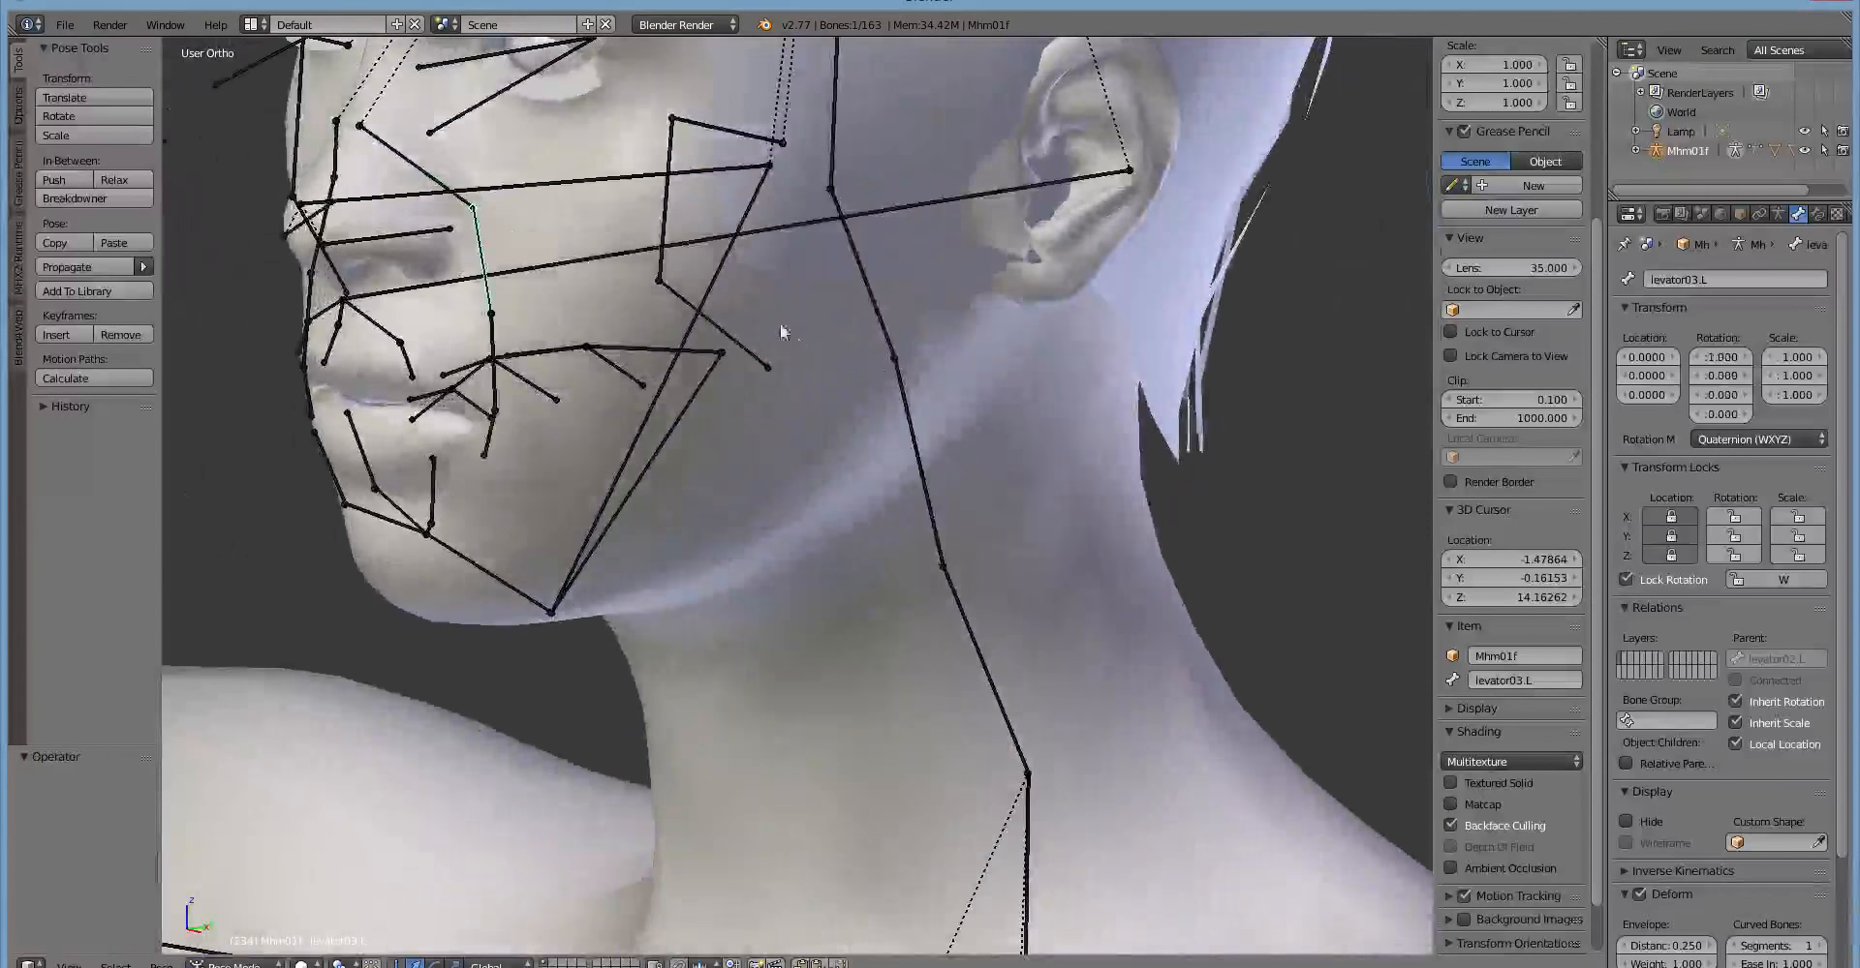
Undo the risorius02.L rotation, inspect the cheek and mouth bones, and clear the pose rotation.
key(ctrl+z)
key(ctrl+z)
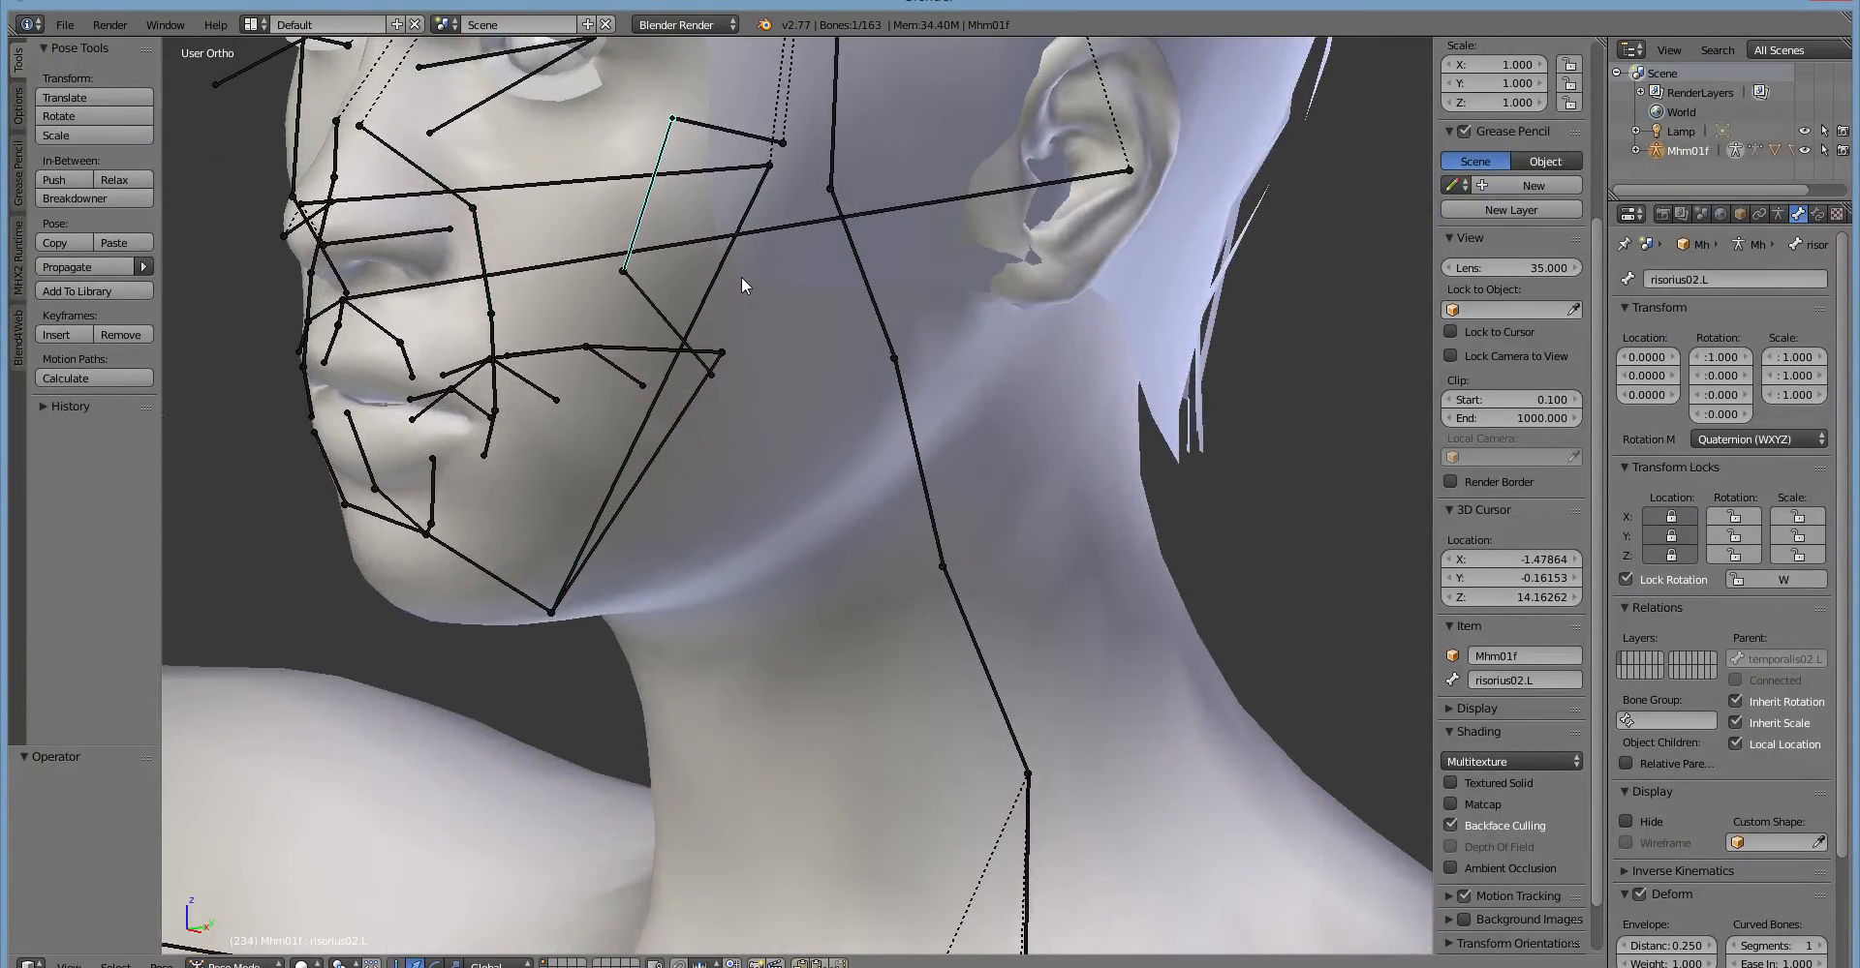
middle_drag(697, 335, 858, 344)
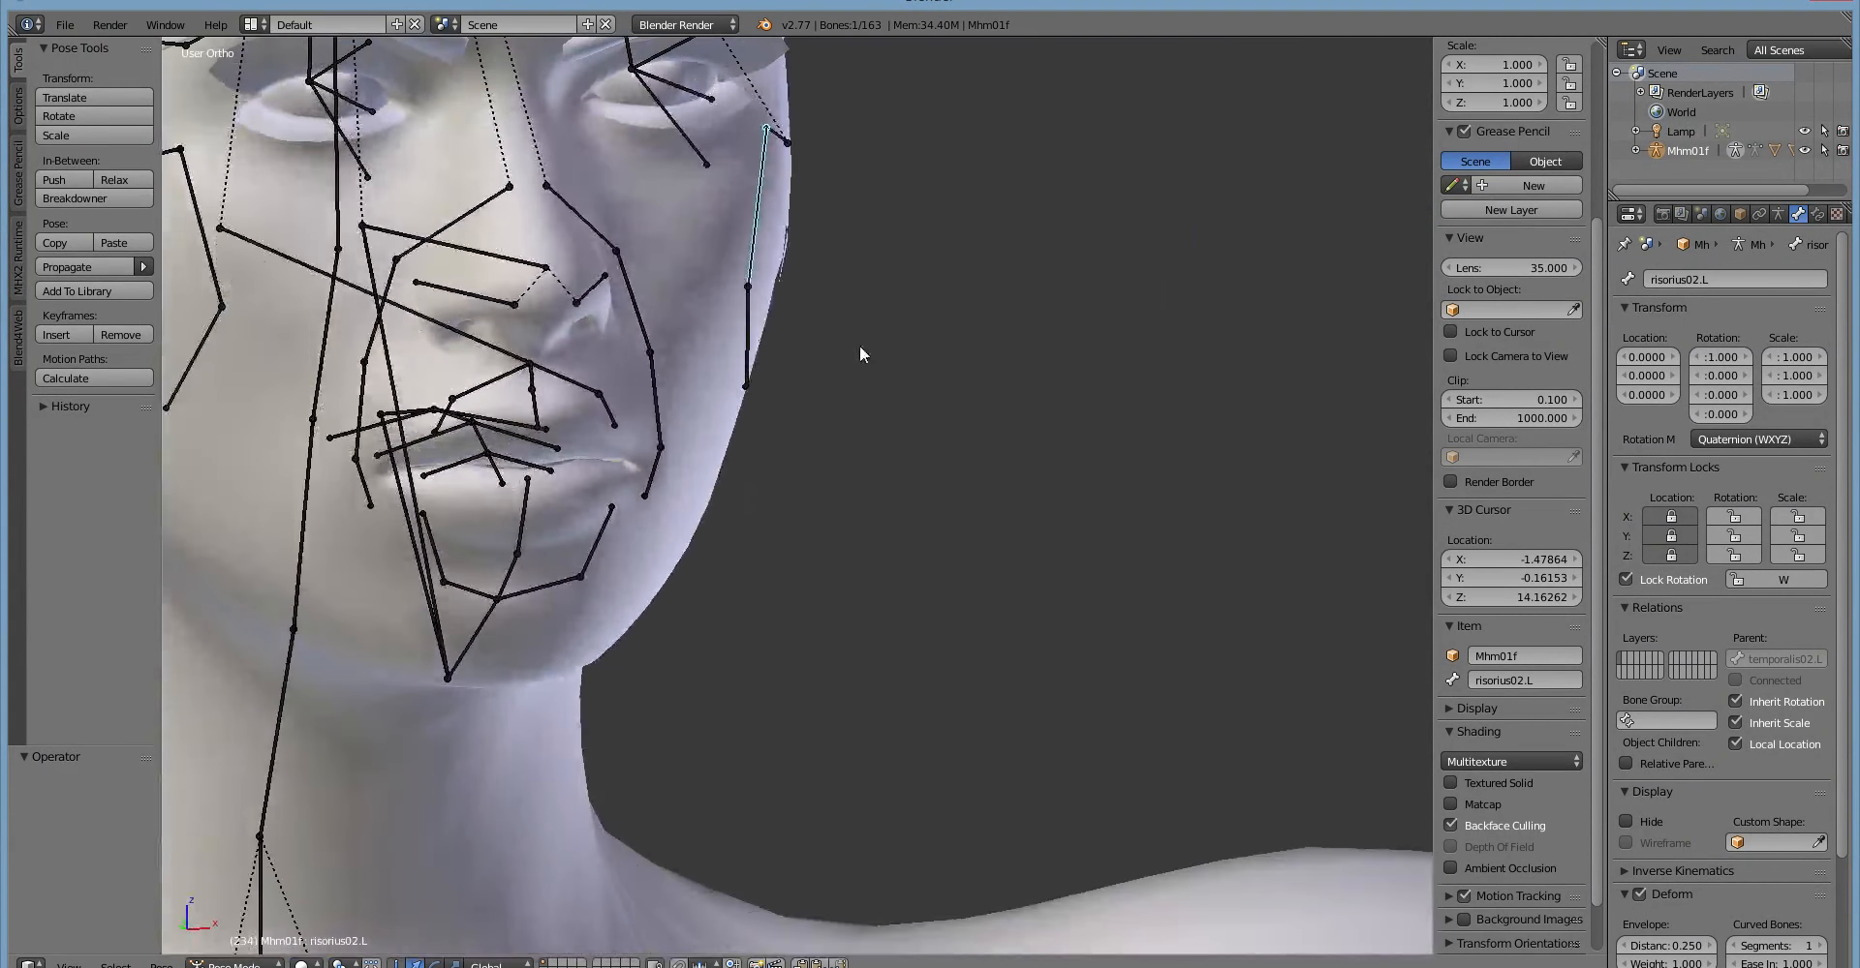
scroll(858, 345, up, 2)
scroll(860, 349, up, 1)
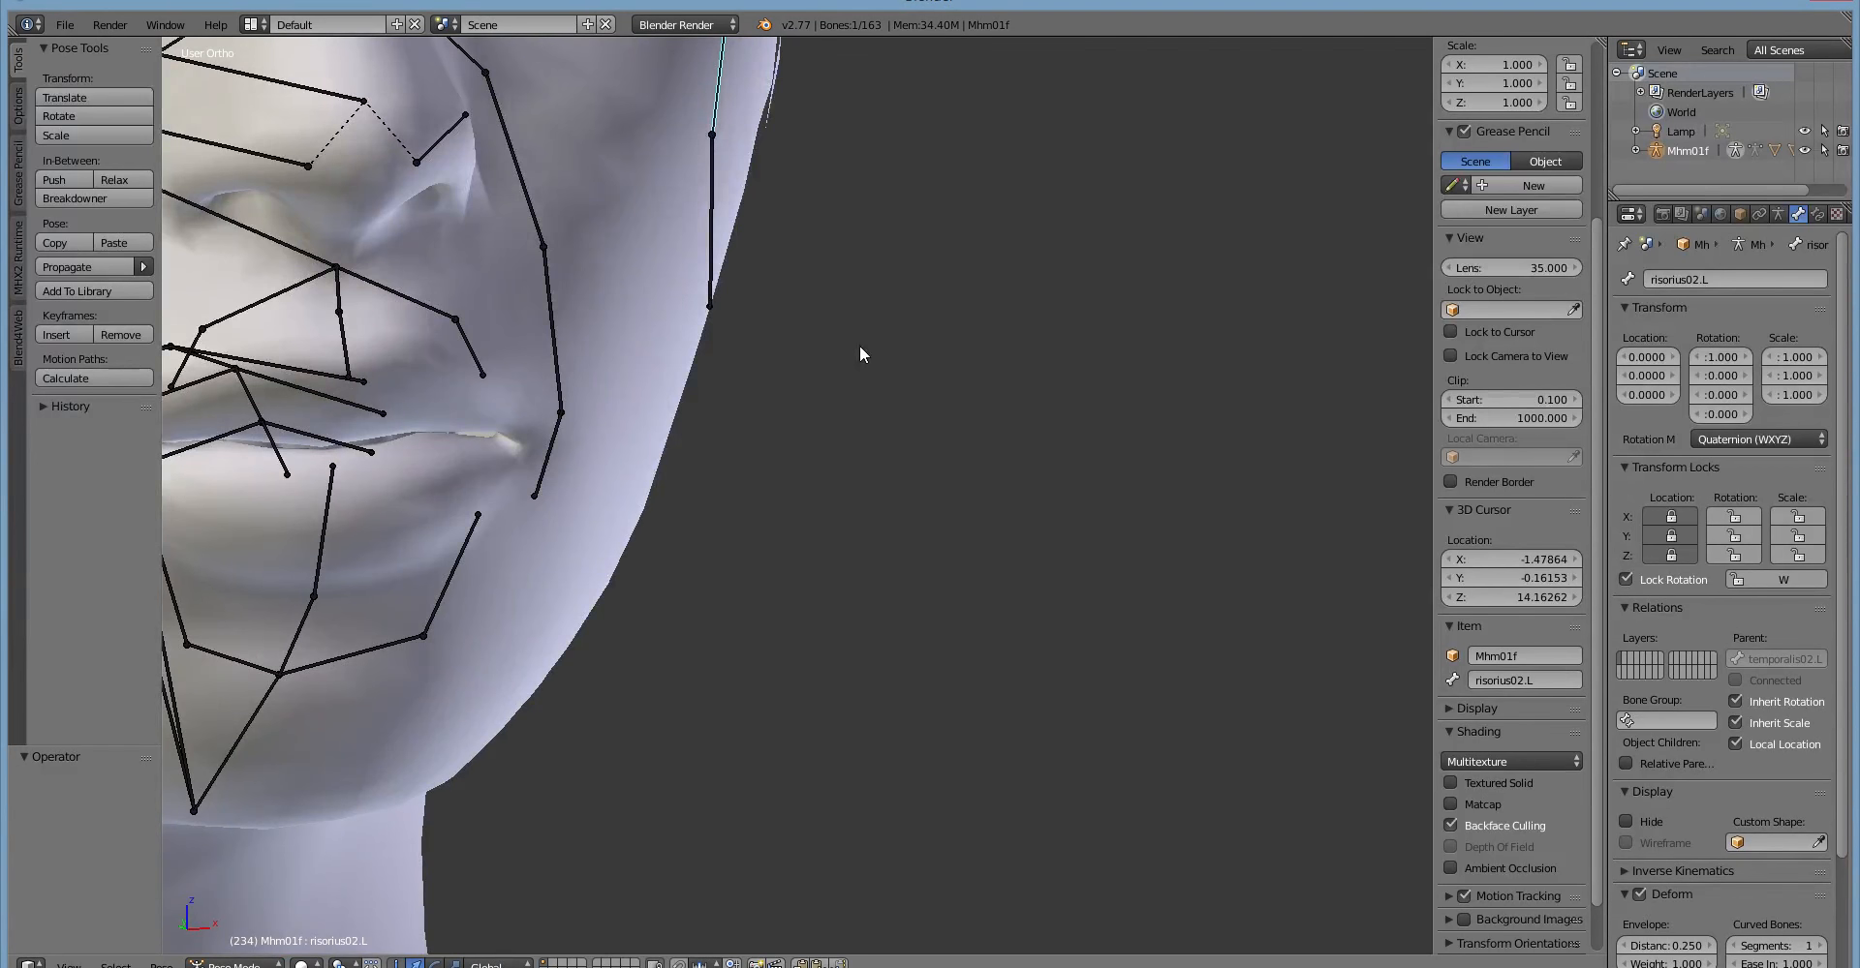
scroll(883, 353, down, 6)
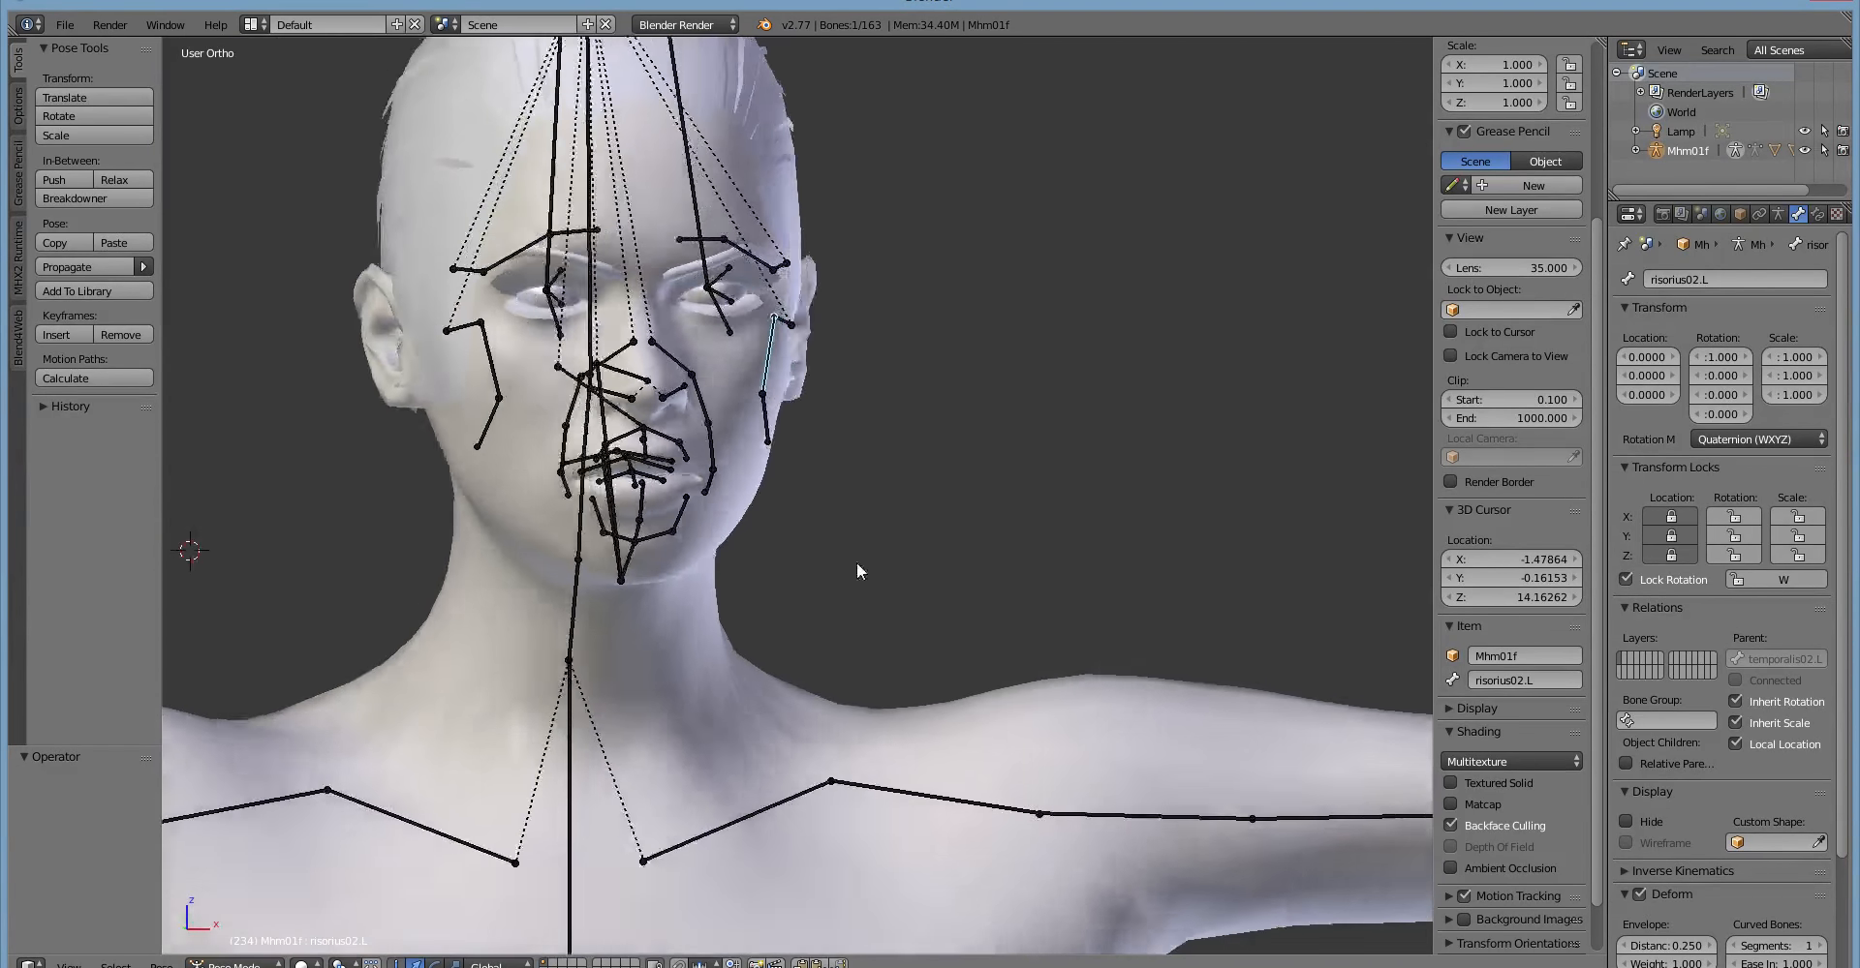
mouse_move(856, 571)
middle_down()
mouse_move(754, 563)
mouse_move(859, 542)
middle_up()
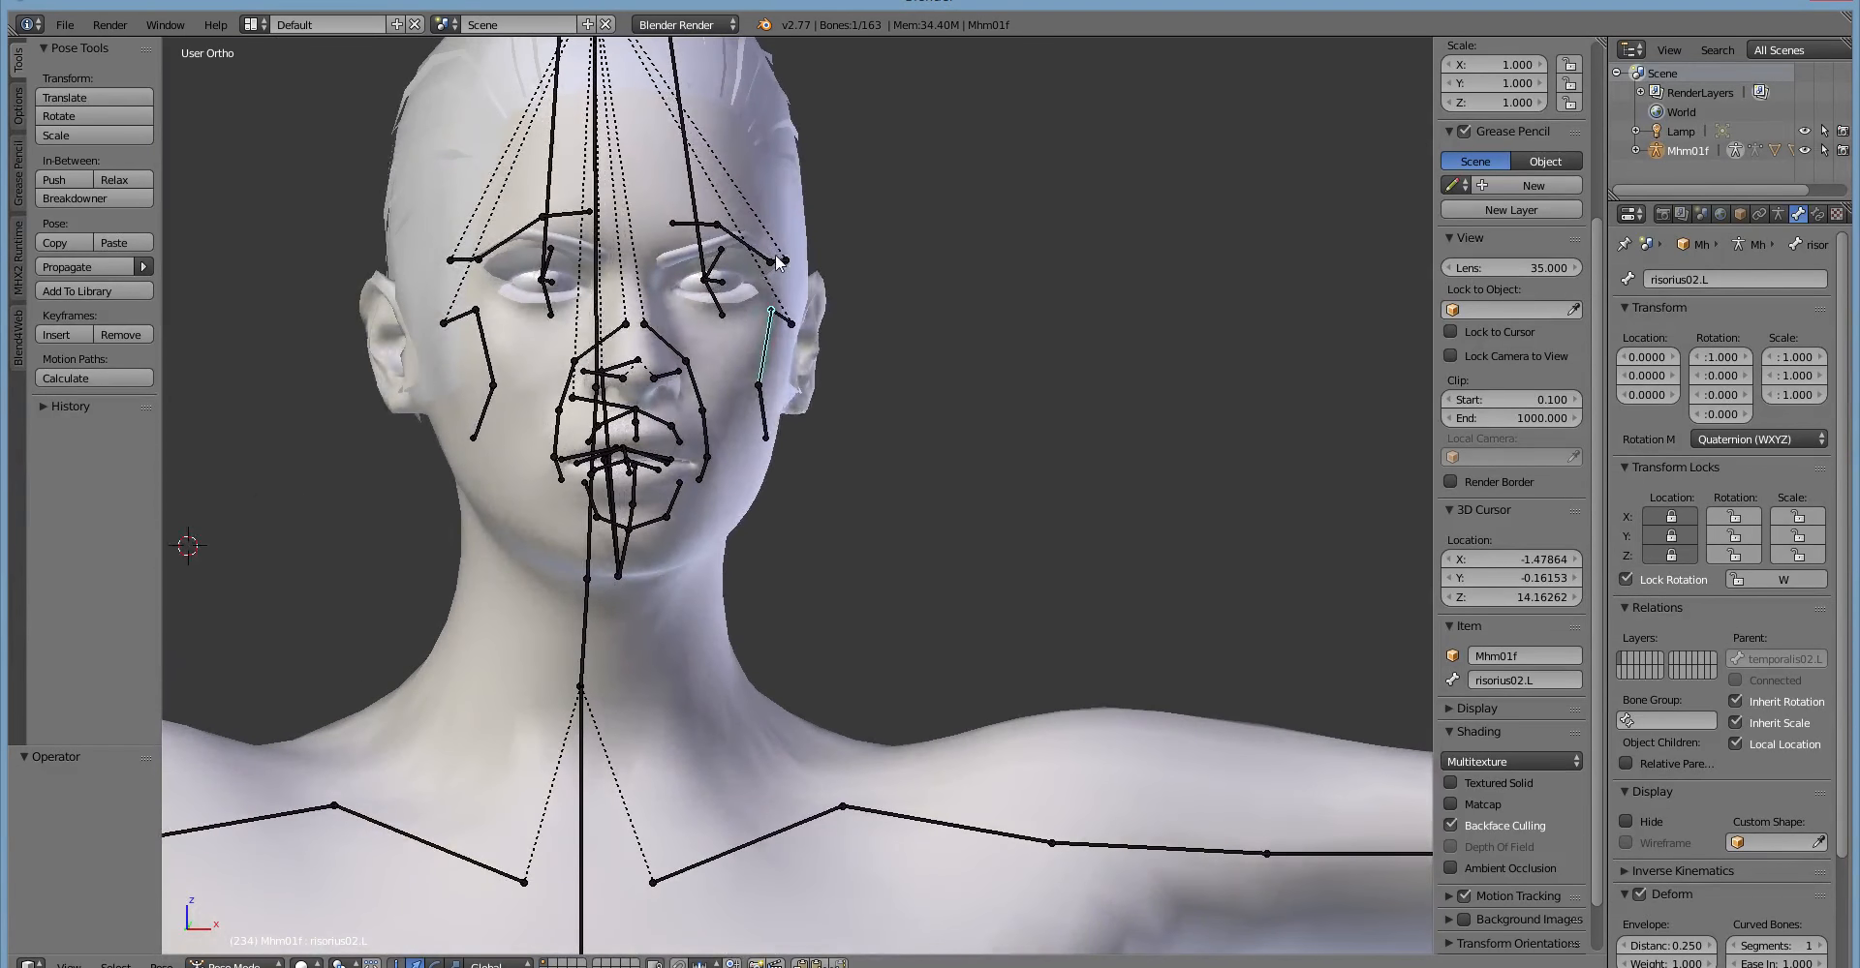
key(a)
key(alt+r)
Select the Mhm01f:Female_generic body mesh and examine the facial bone layout from the side.
middle_drag(856, 415, 676, 508)
click(401, 424)
right_click(401, 427)
middle_drag(412, 504, 473, 544)
scroll(471, 548, up, 3)
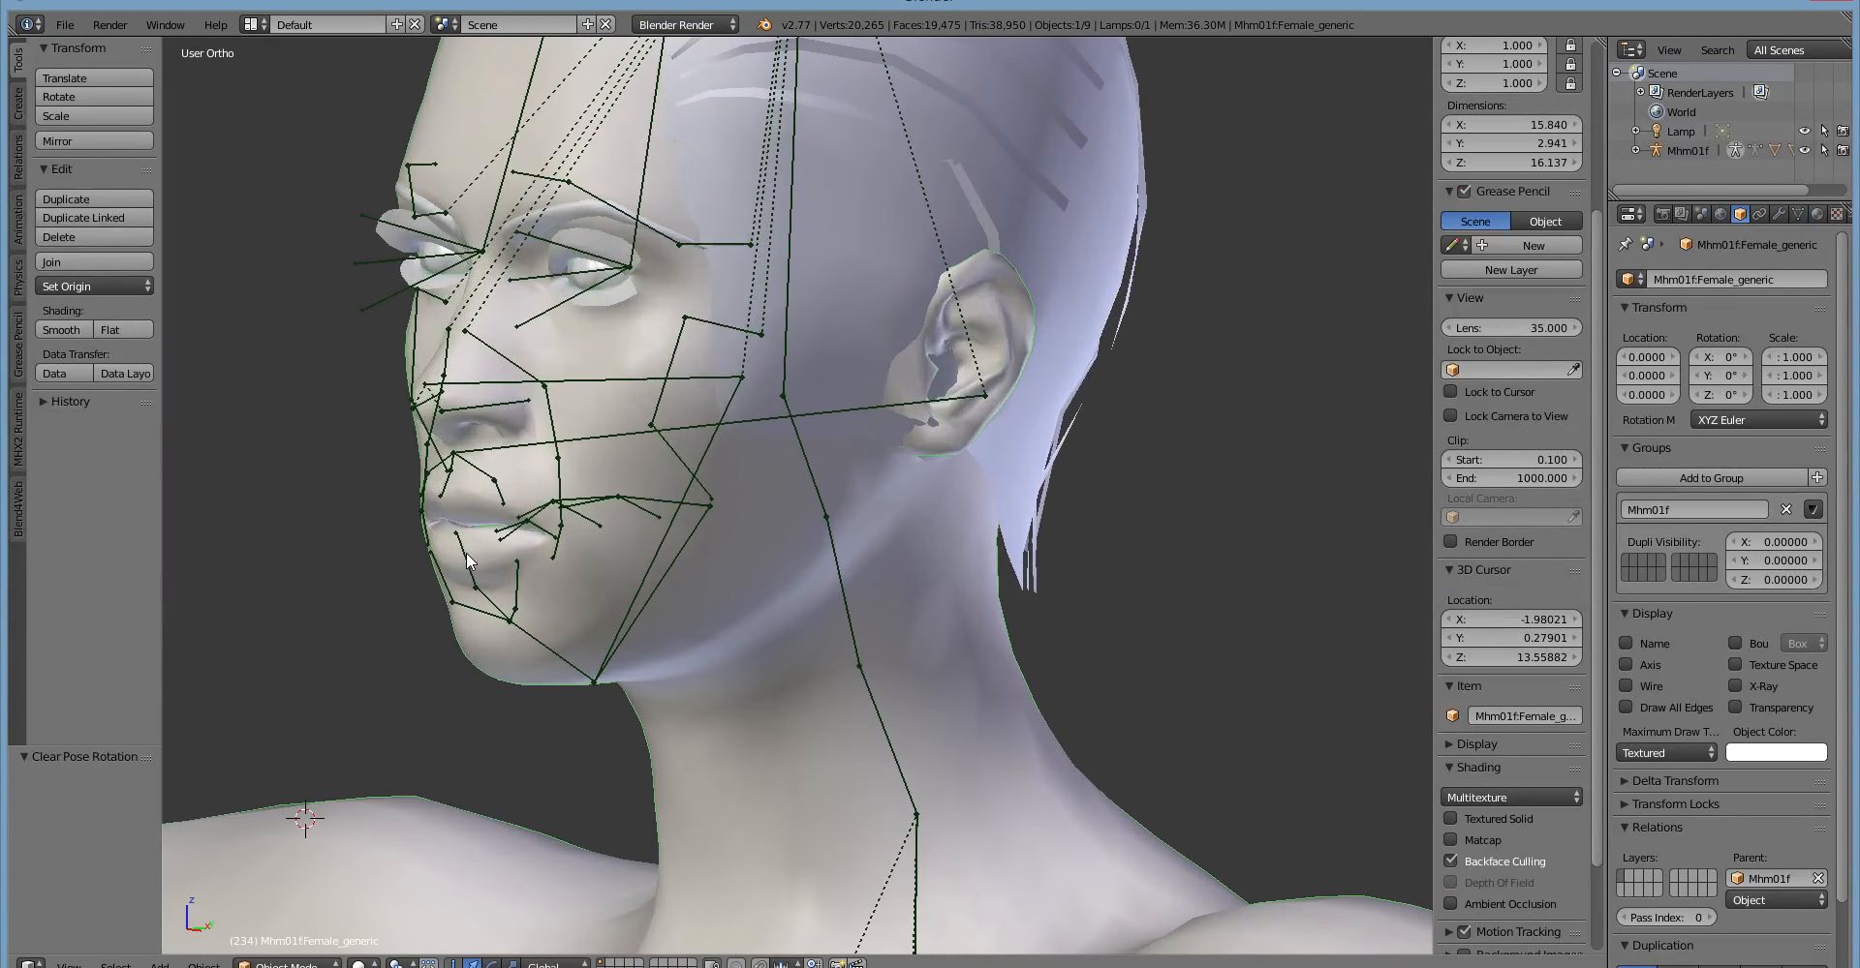
Select the neck01 bone at the base of the neck and try rotating it to tilt the head.
scroll(468, 559, down, 2)
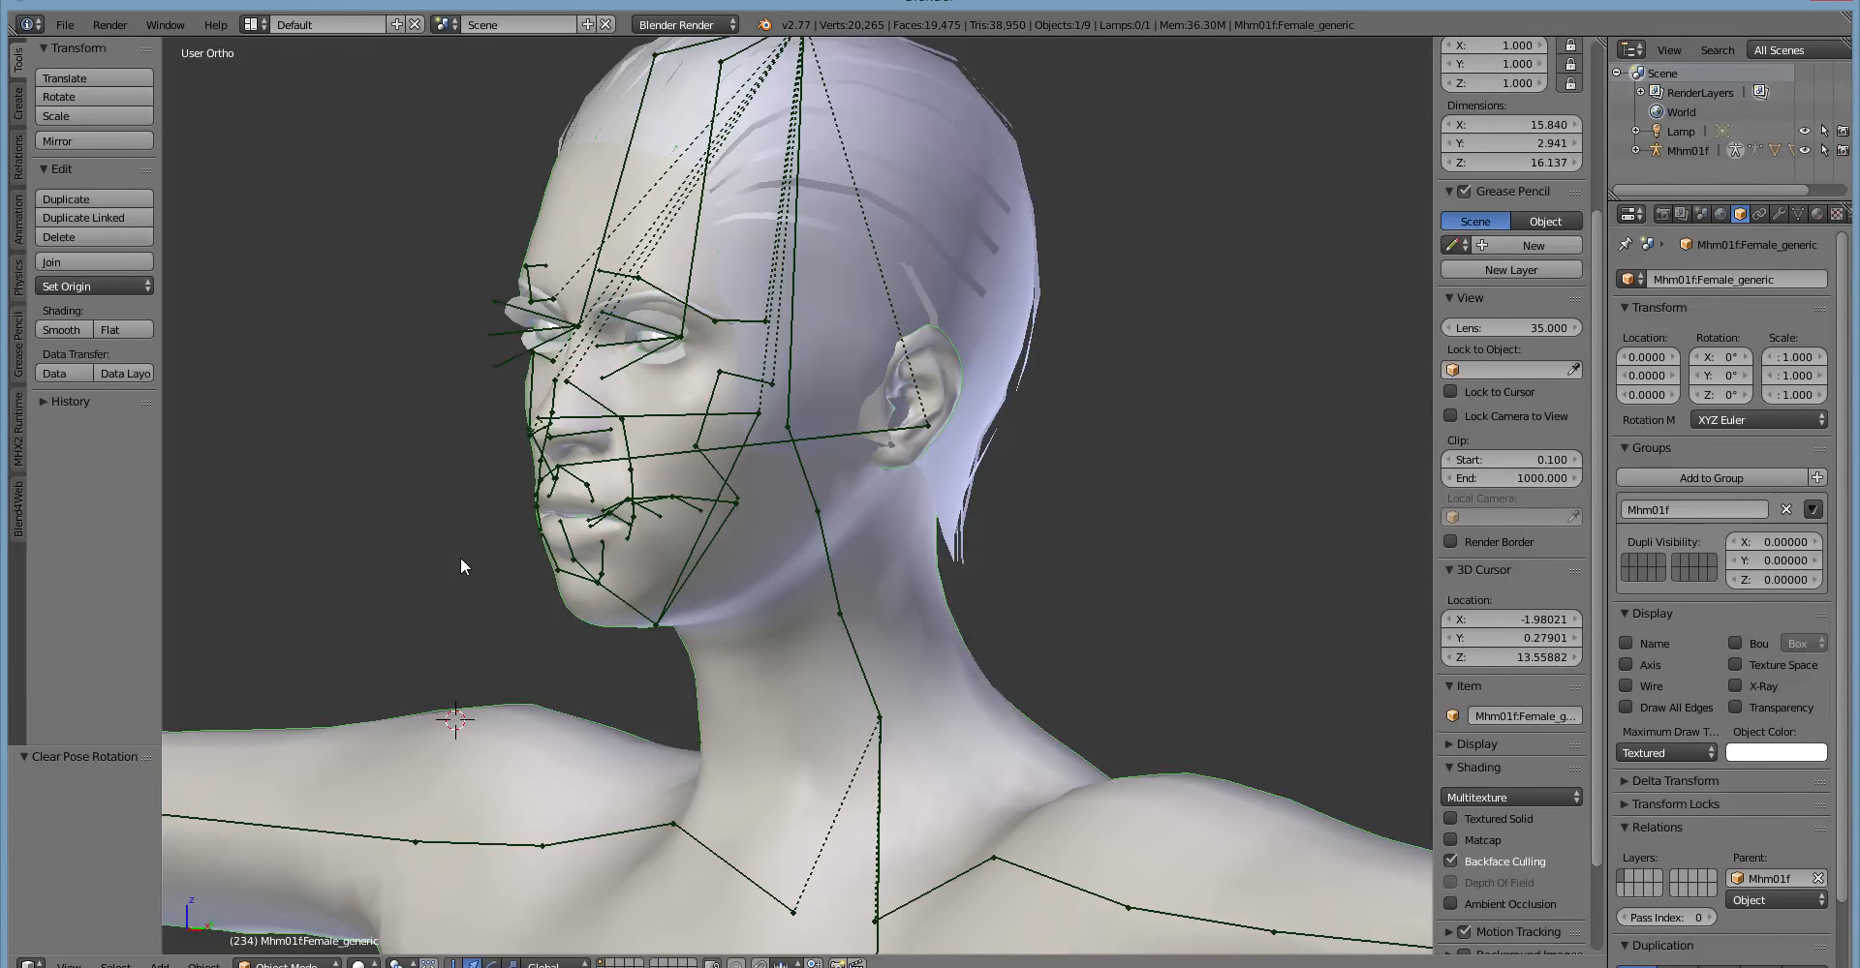
scroll(670, 605, down, 2)
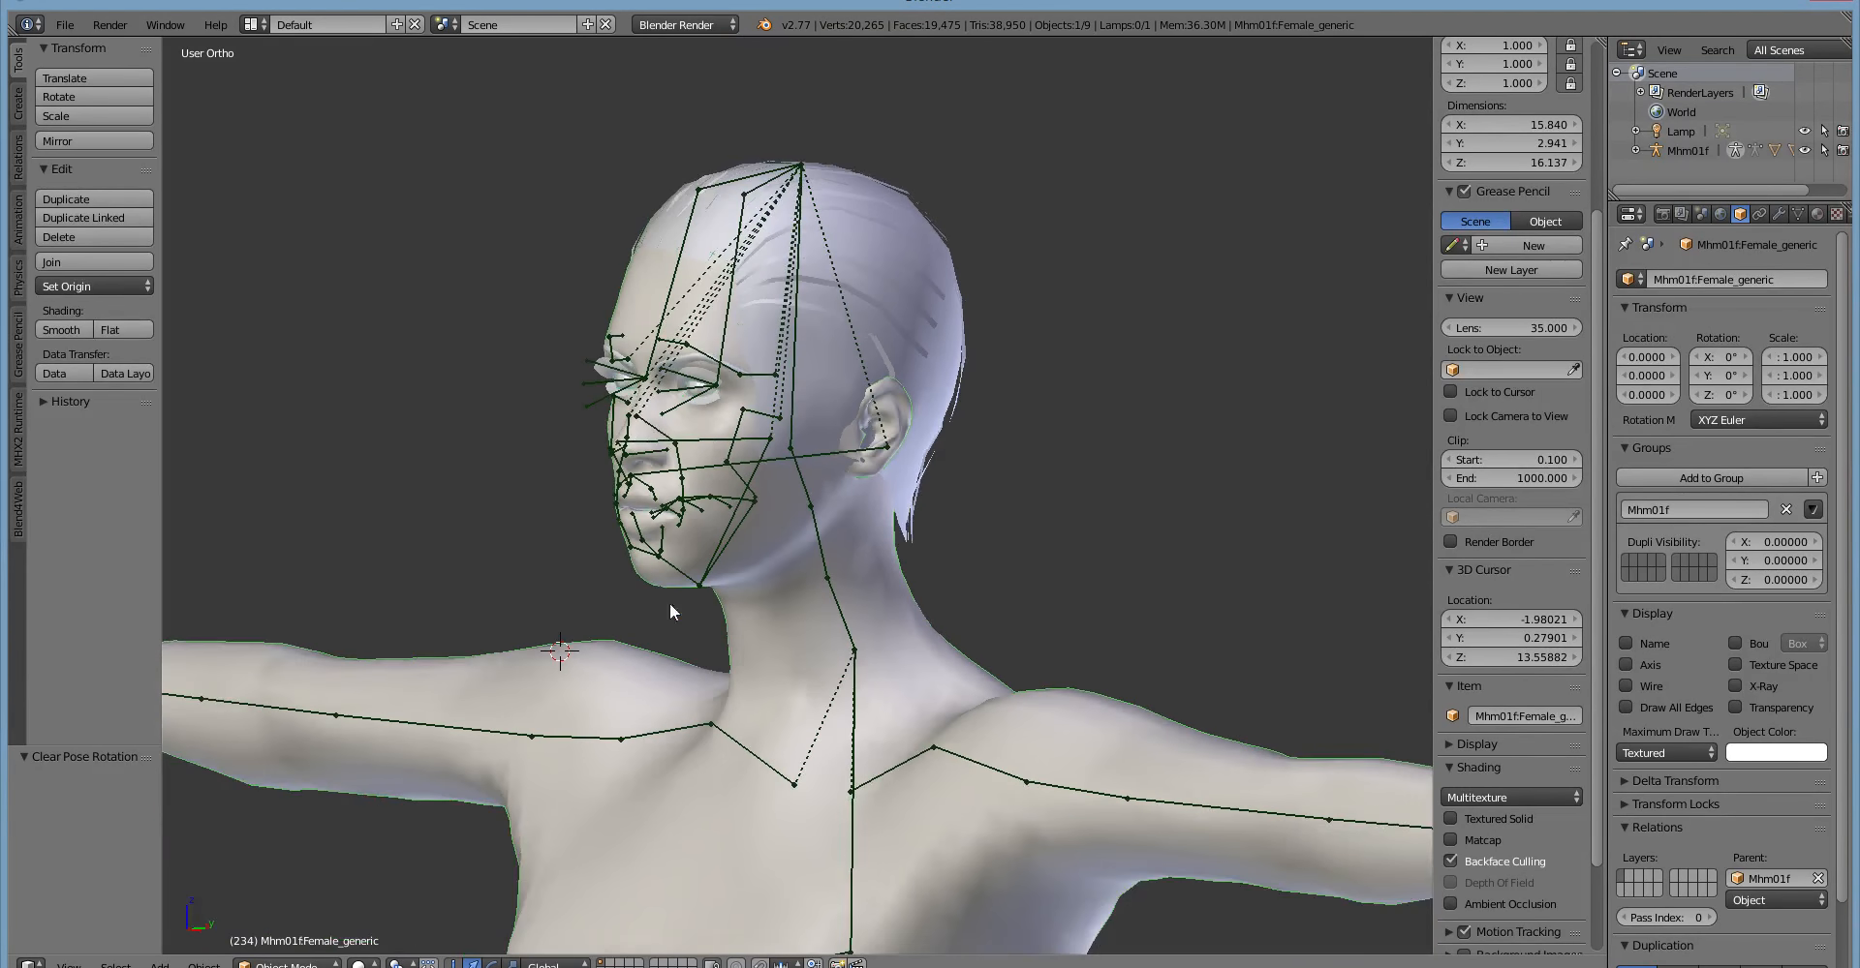
right_click(852, 633)
middle_drag(992, 650, 930, 659)
key(r)
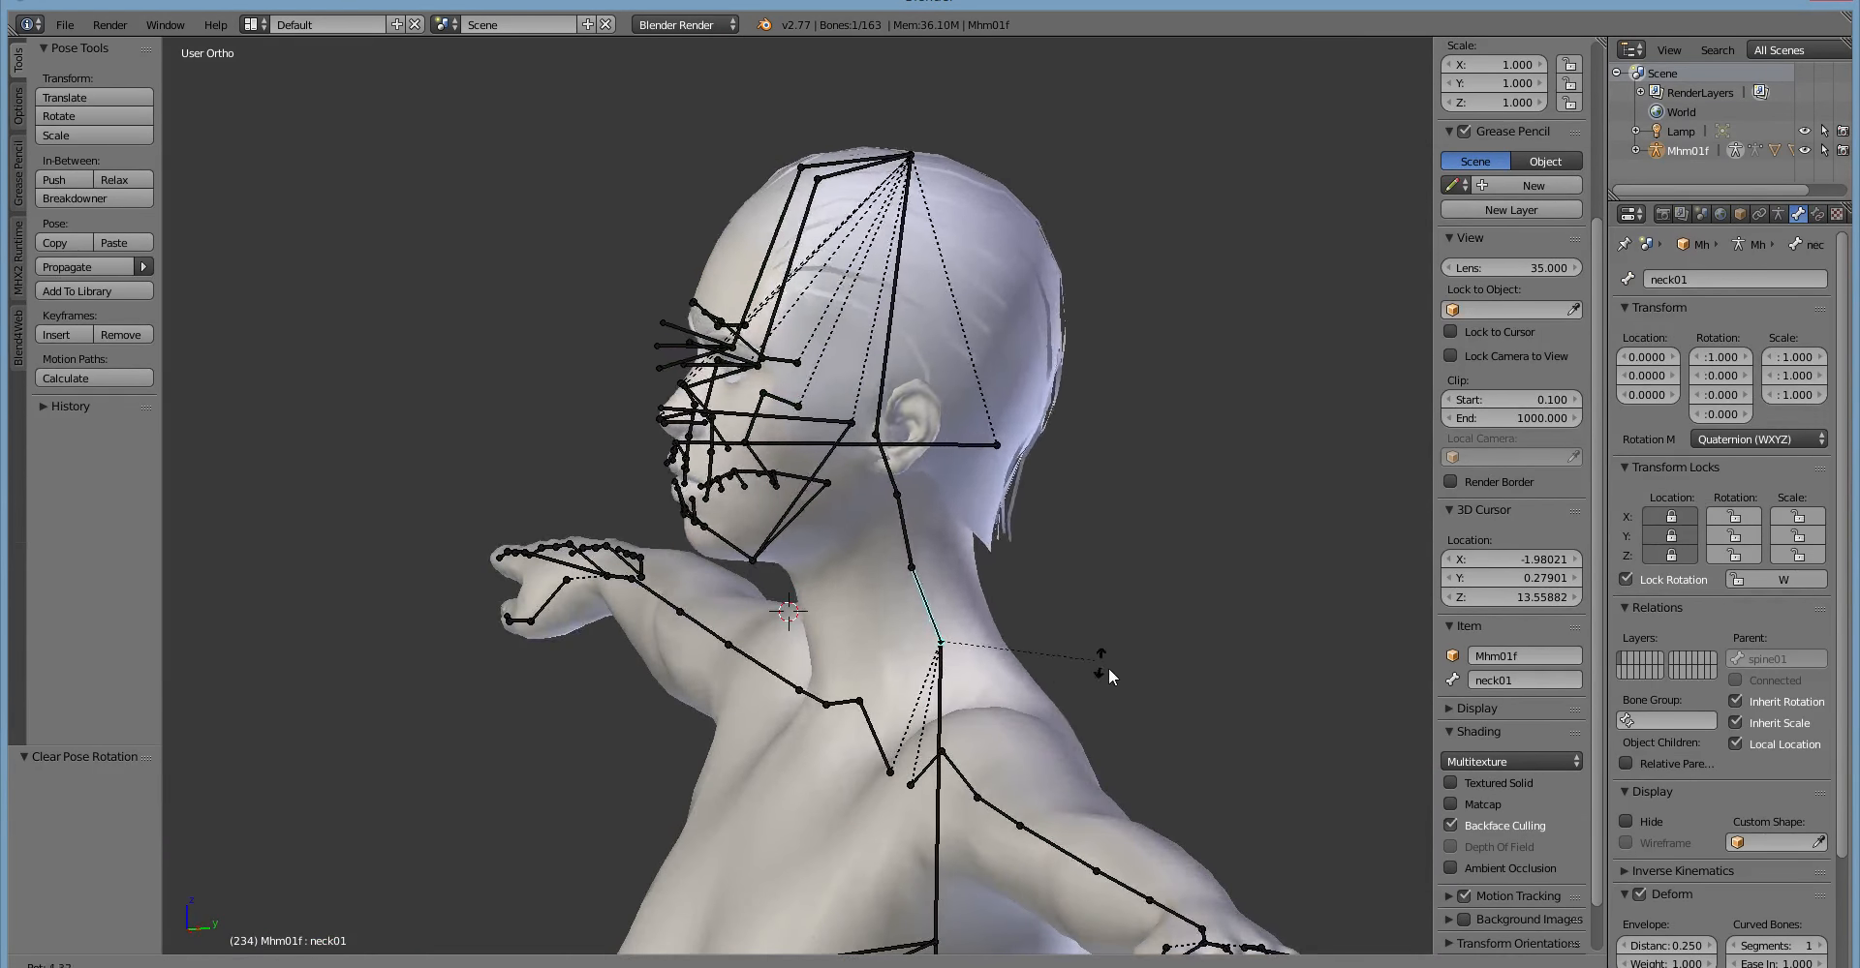
right_click(1050, 659)
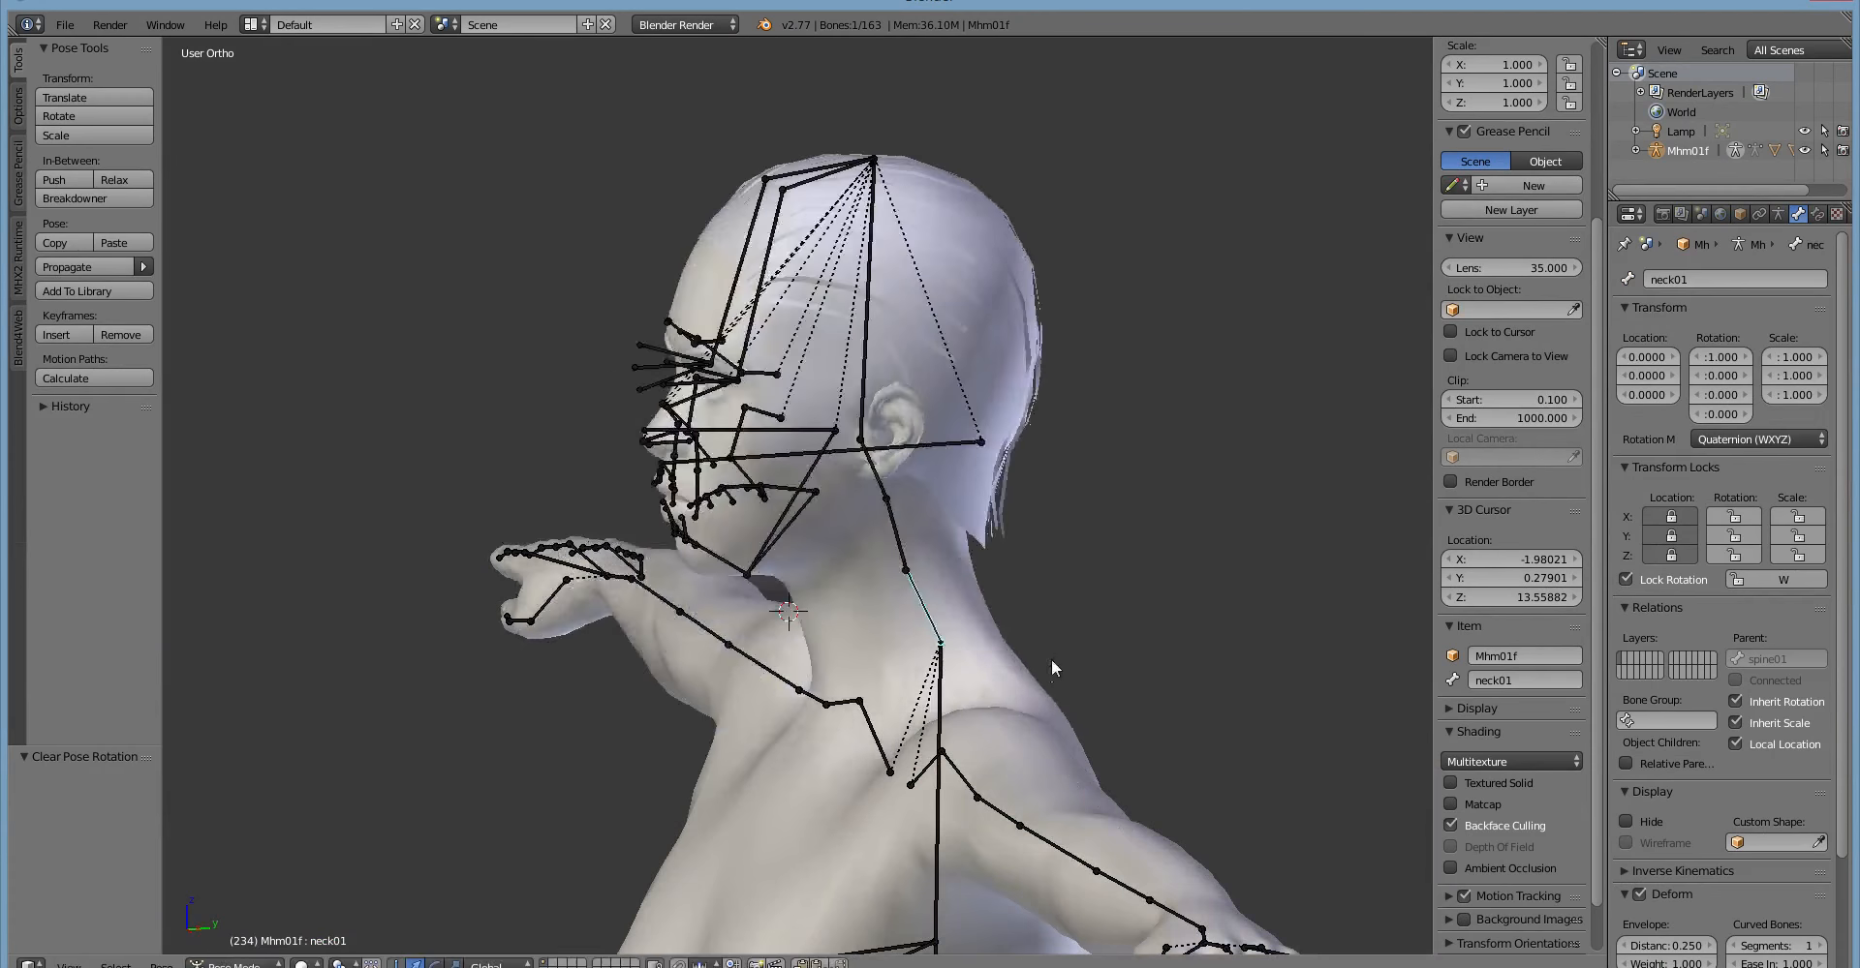
middle_drag(668, 702, 556, 746)
key(r)
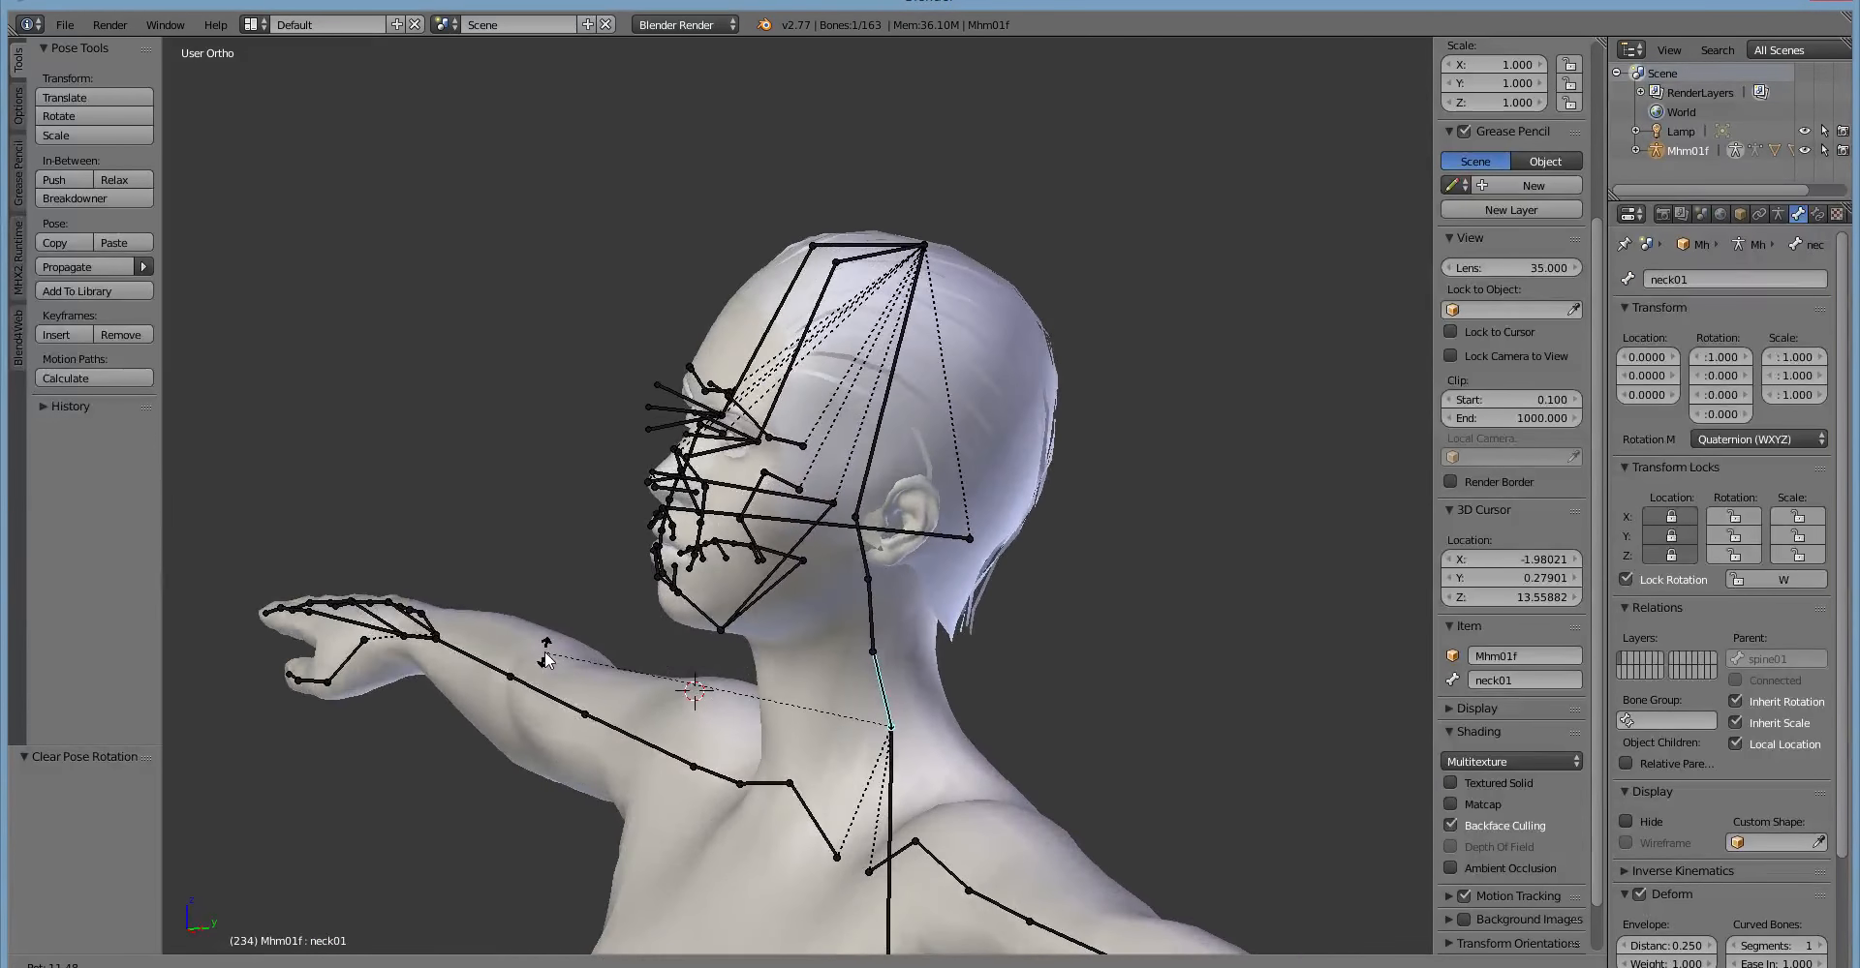
click(545, 690)
Select the neck02 bone in the middle of the neck and try rotating it.
right_click(853, 611)
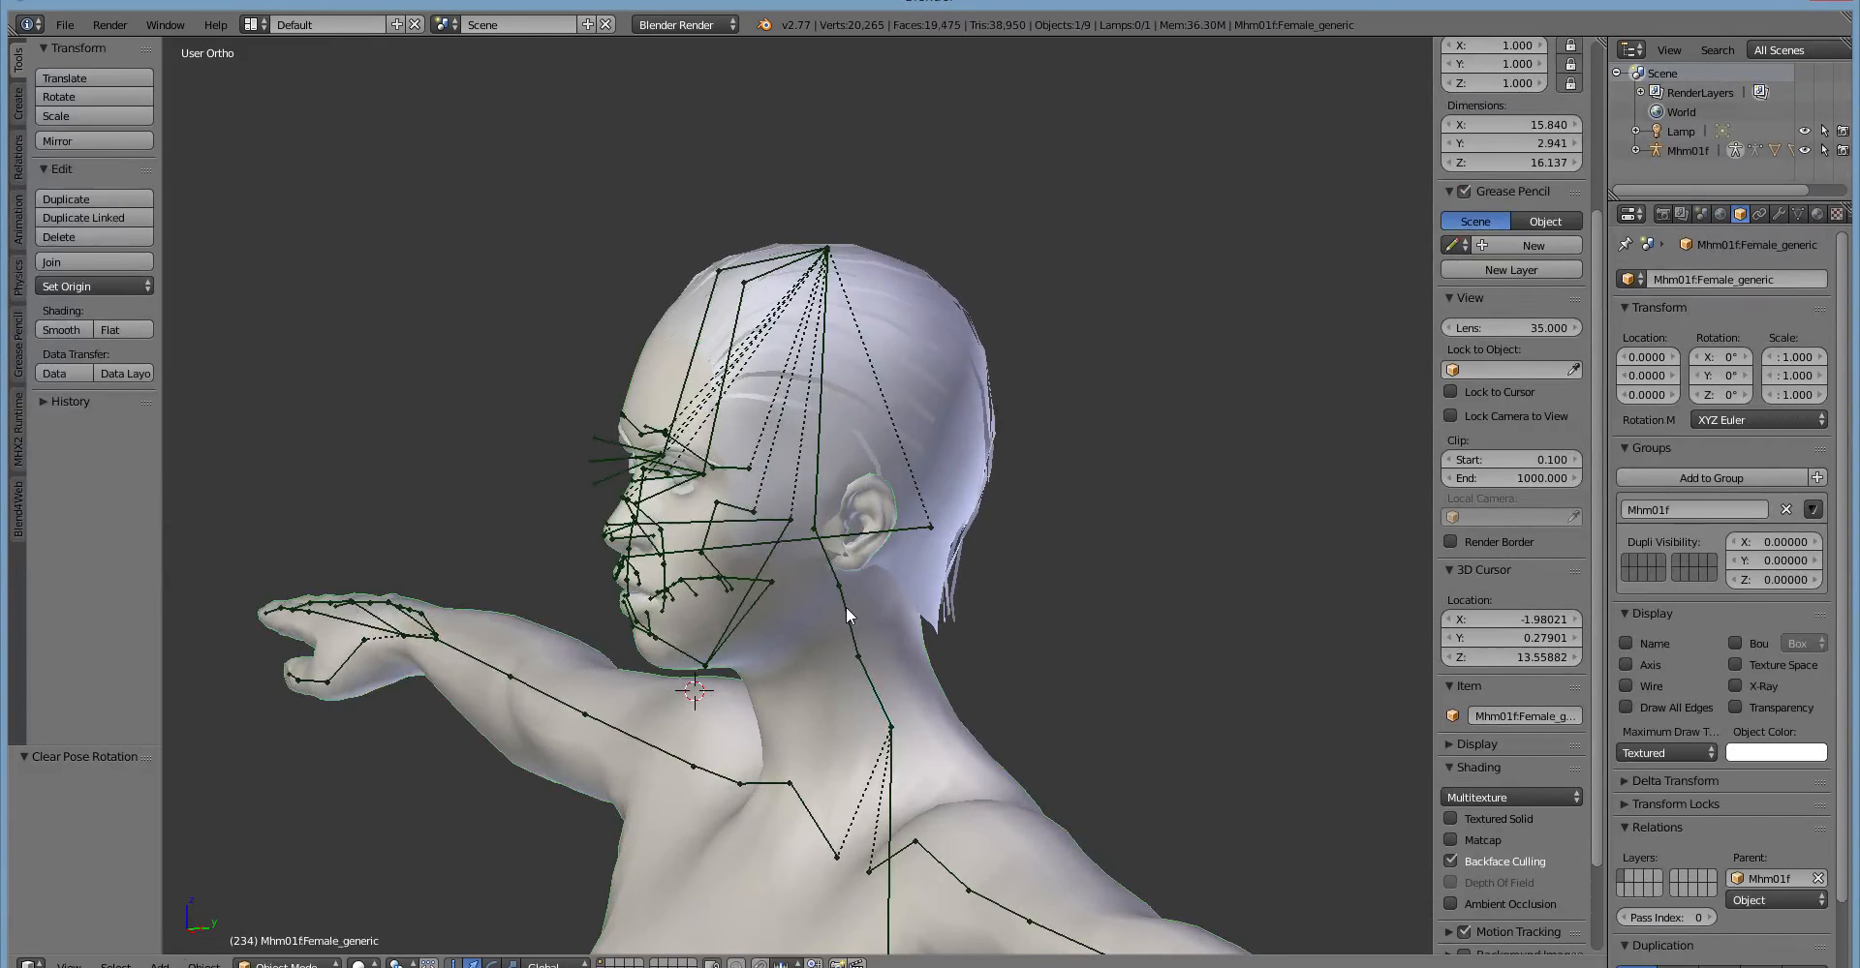
right_click(847, 608)
key(r)
right_click(1037, 642)
Examine the whole character's body rig from head to feet.
middle_drag(446, 680, 535, 715)
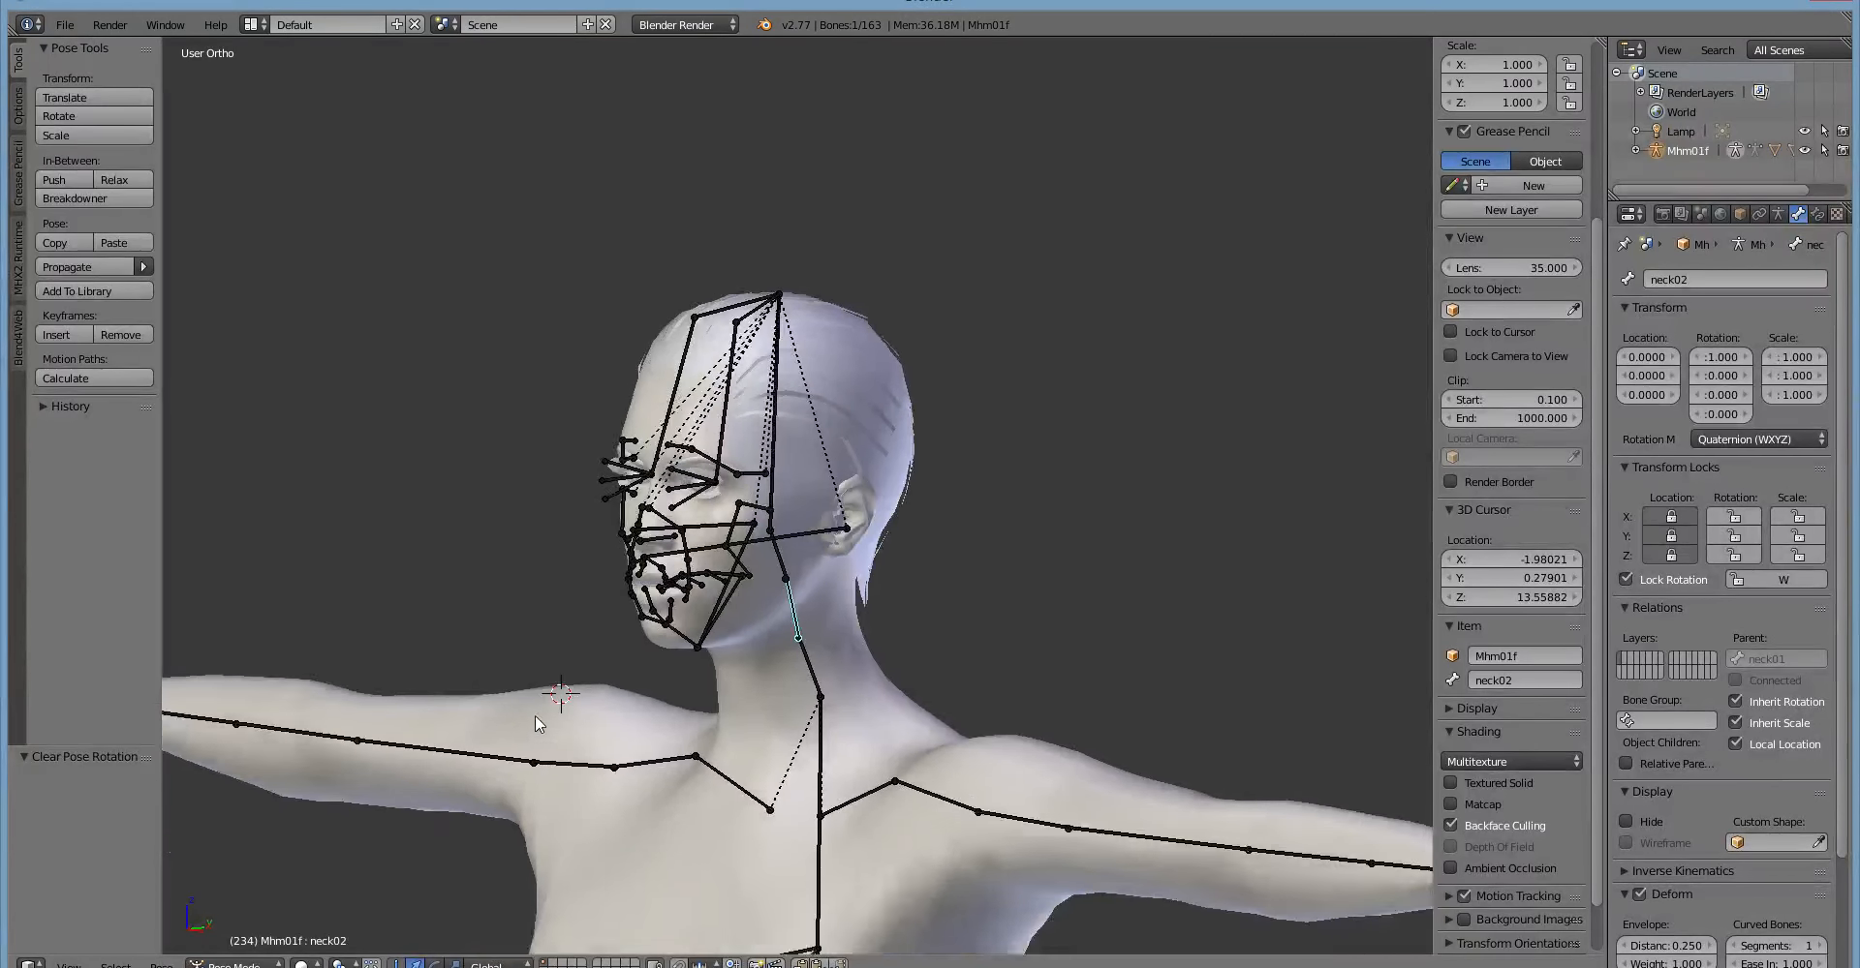
scroll(534, 715, down, 7)
shift+middle_drag(527, 685, 505, 401)
middle_drag(504, 463, 514, 519)
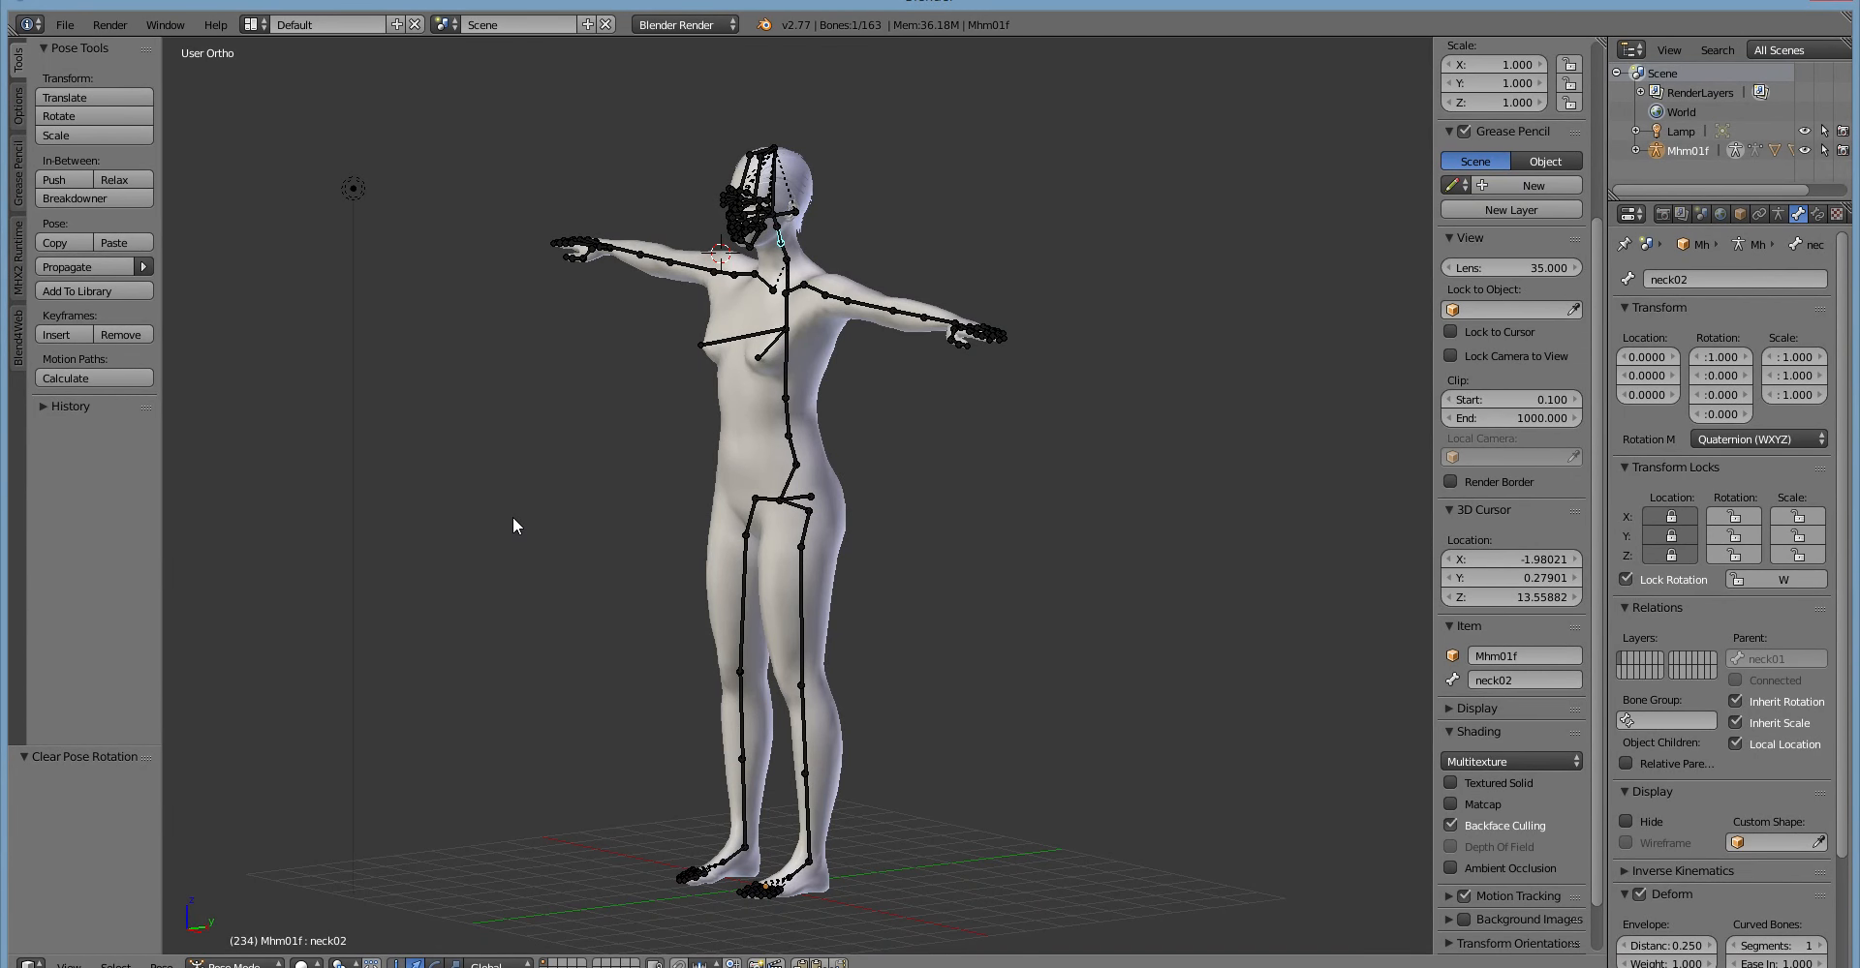
scroll(513, 525, up, 3)
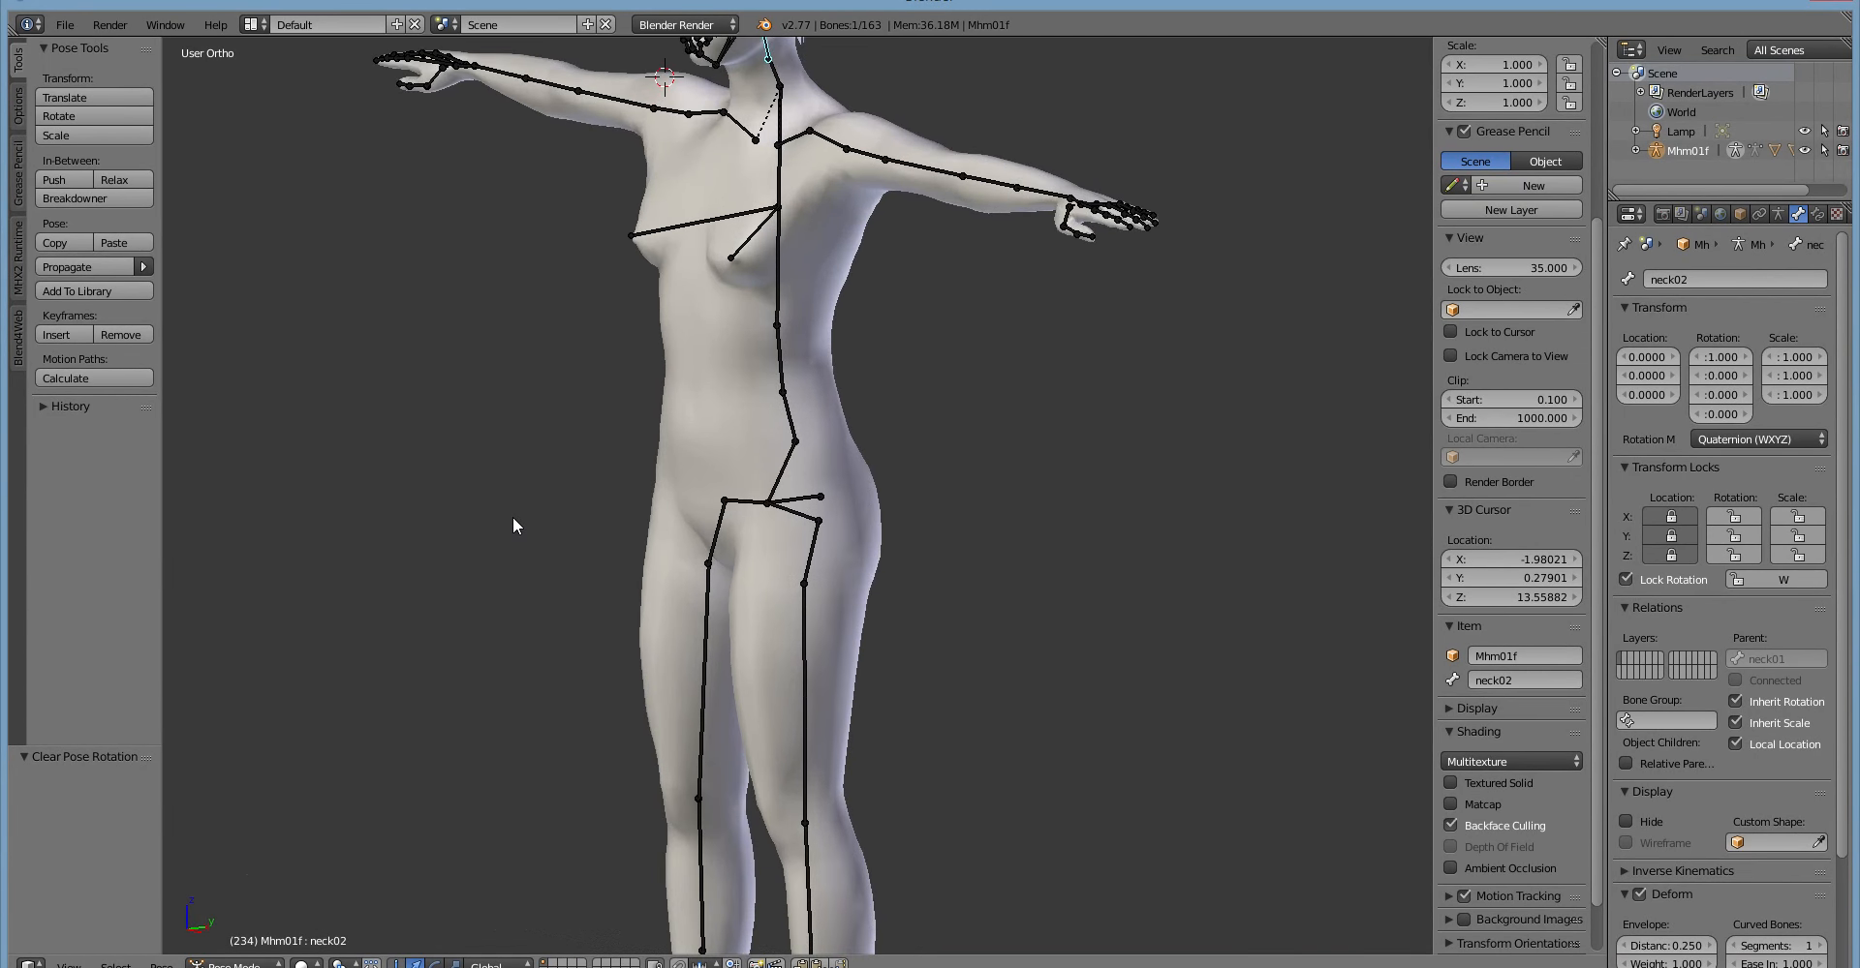
scroll(513, 525, down, 4)
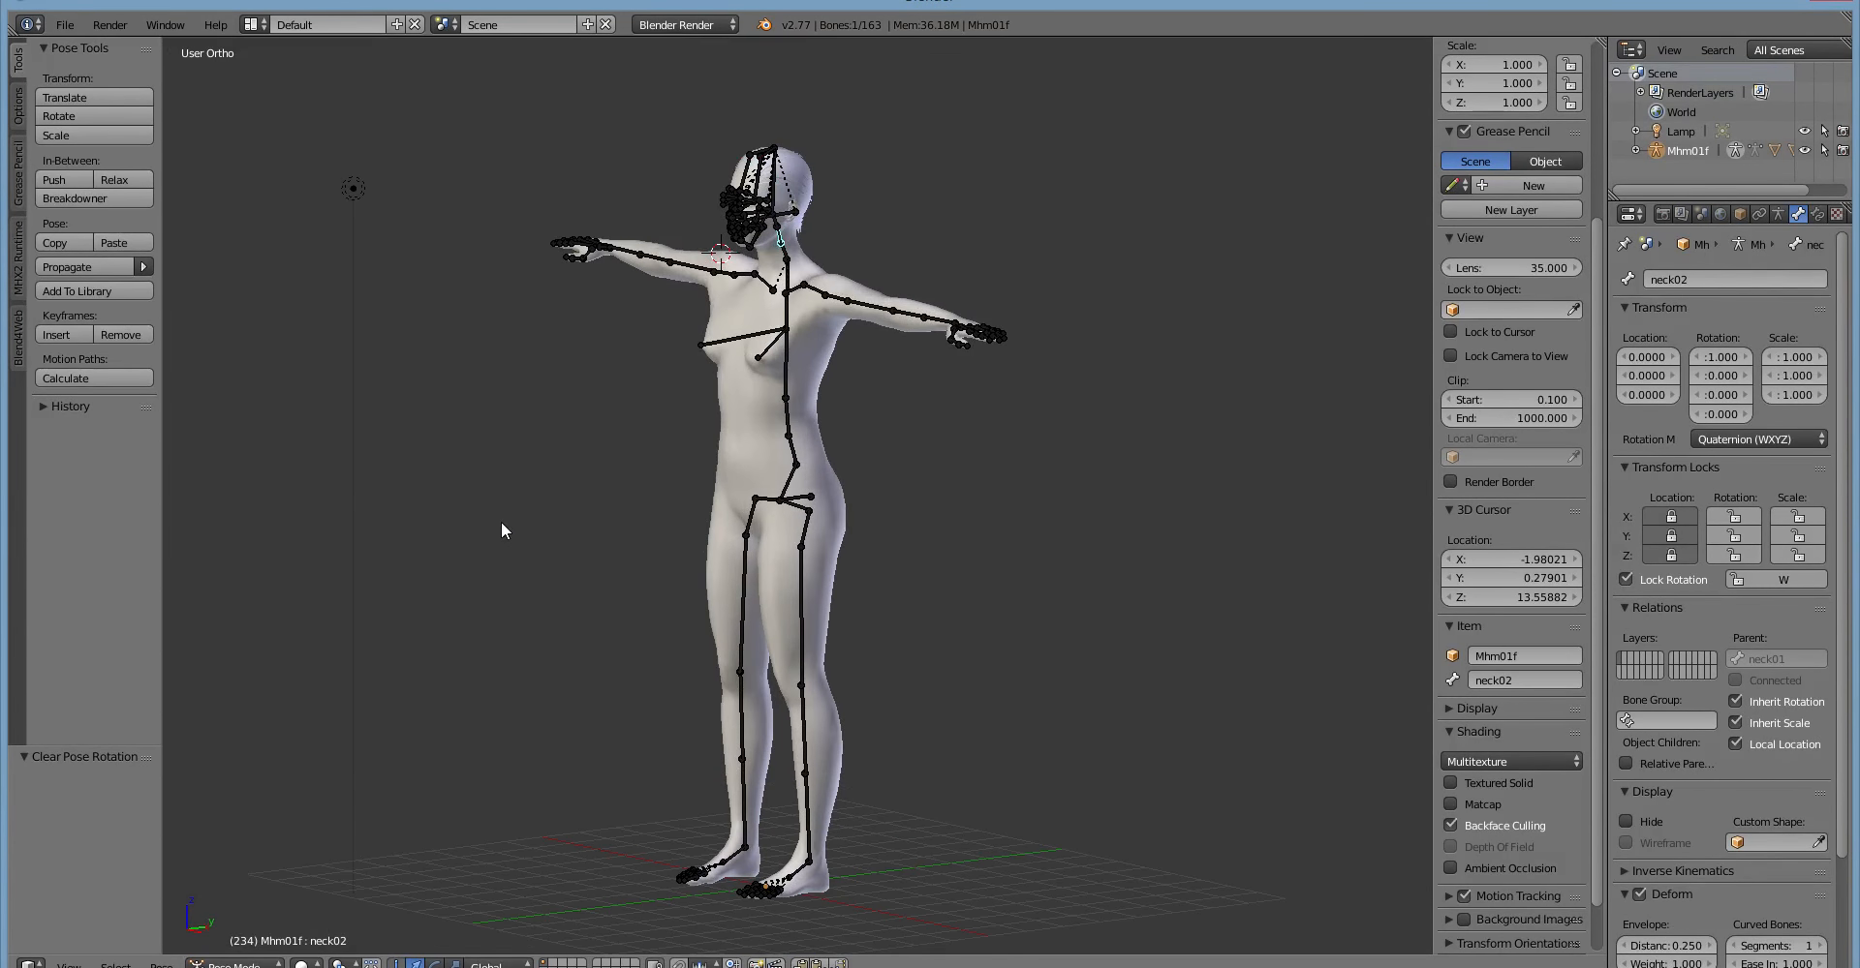